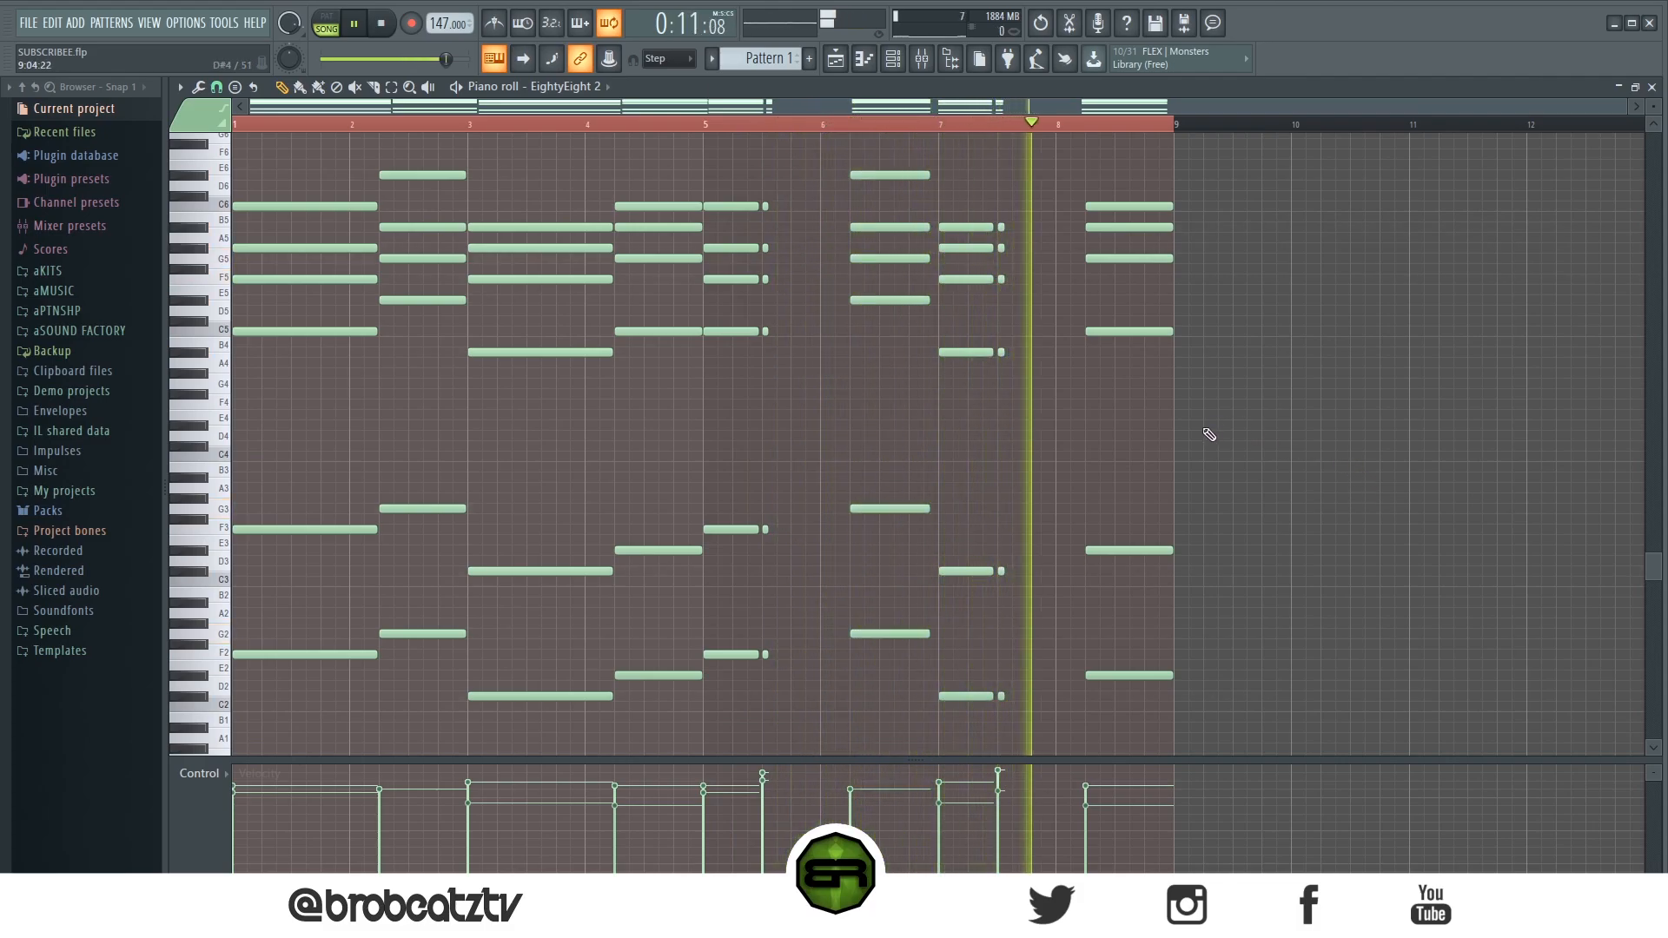
Step: Stop playback and open the piano roll of the EightyEight 2 #2 channel from the channel rack
key("space")
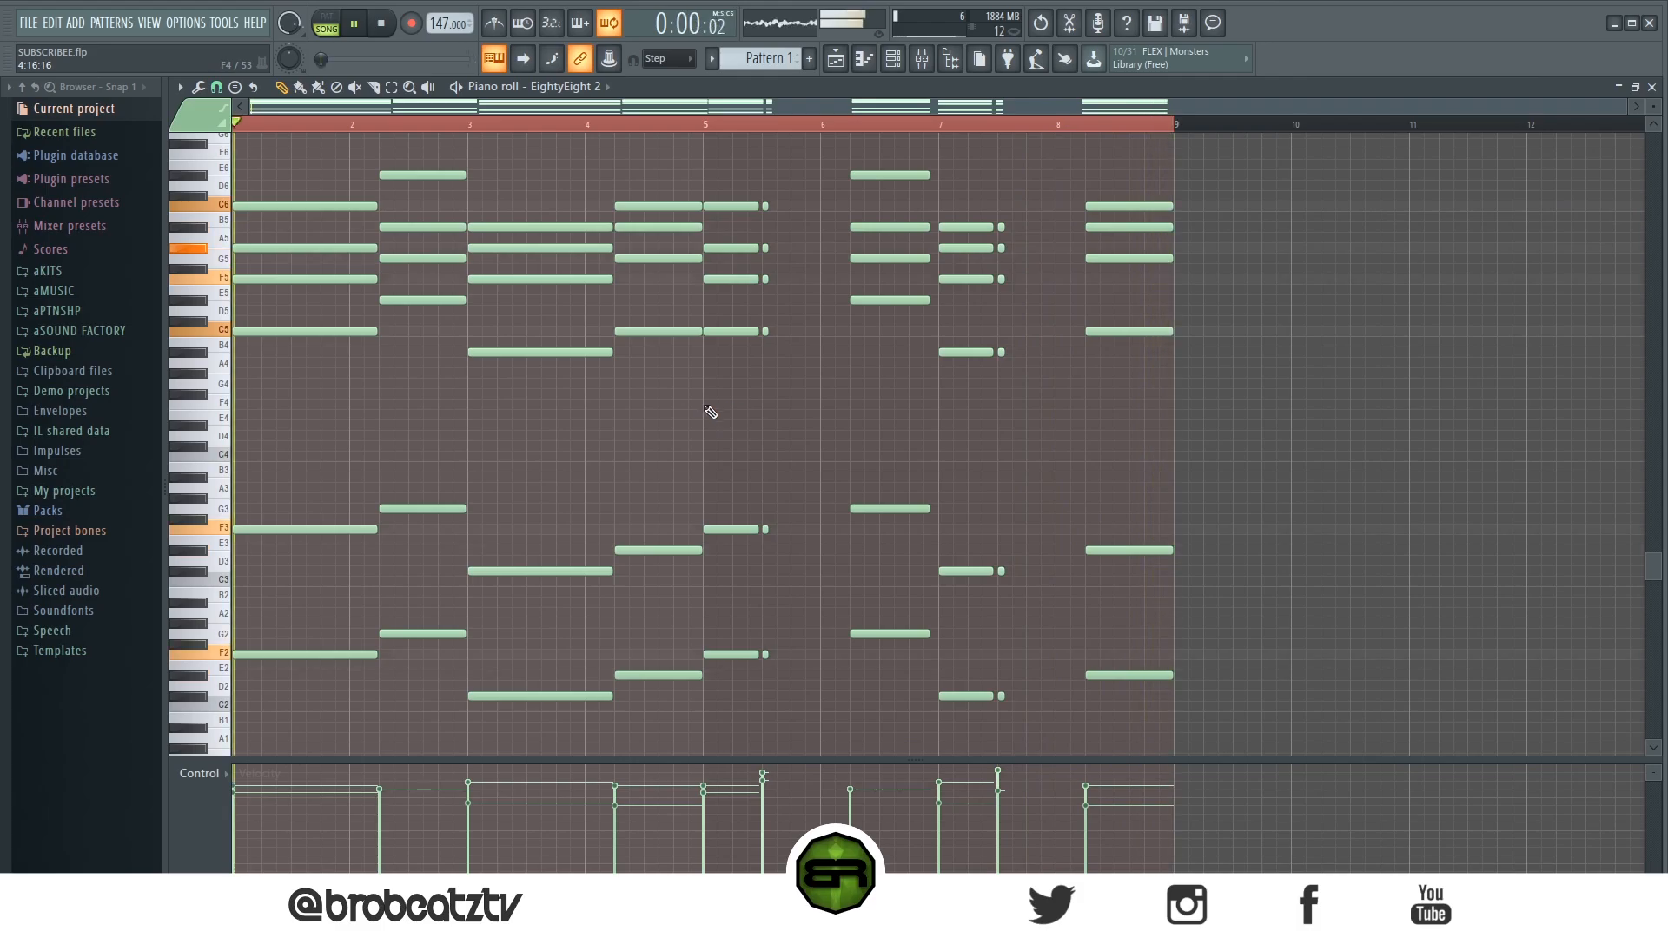
key("F6")
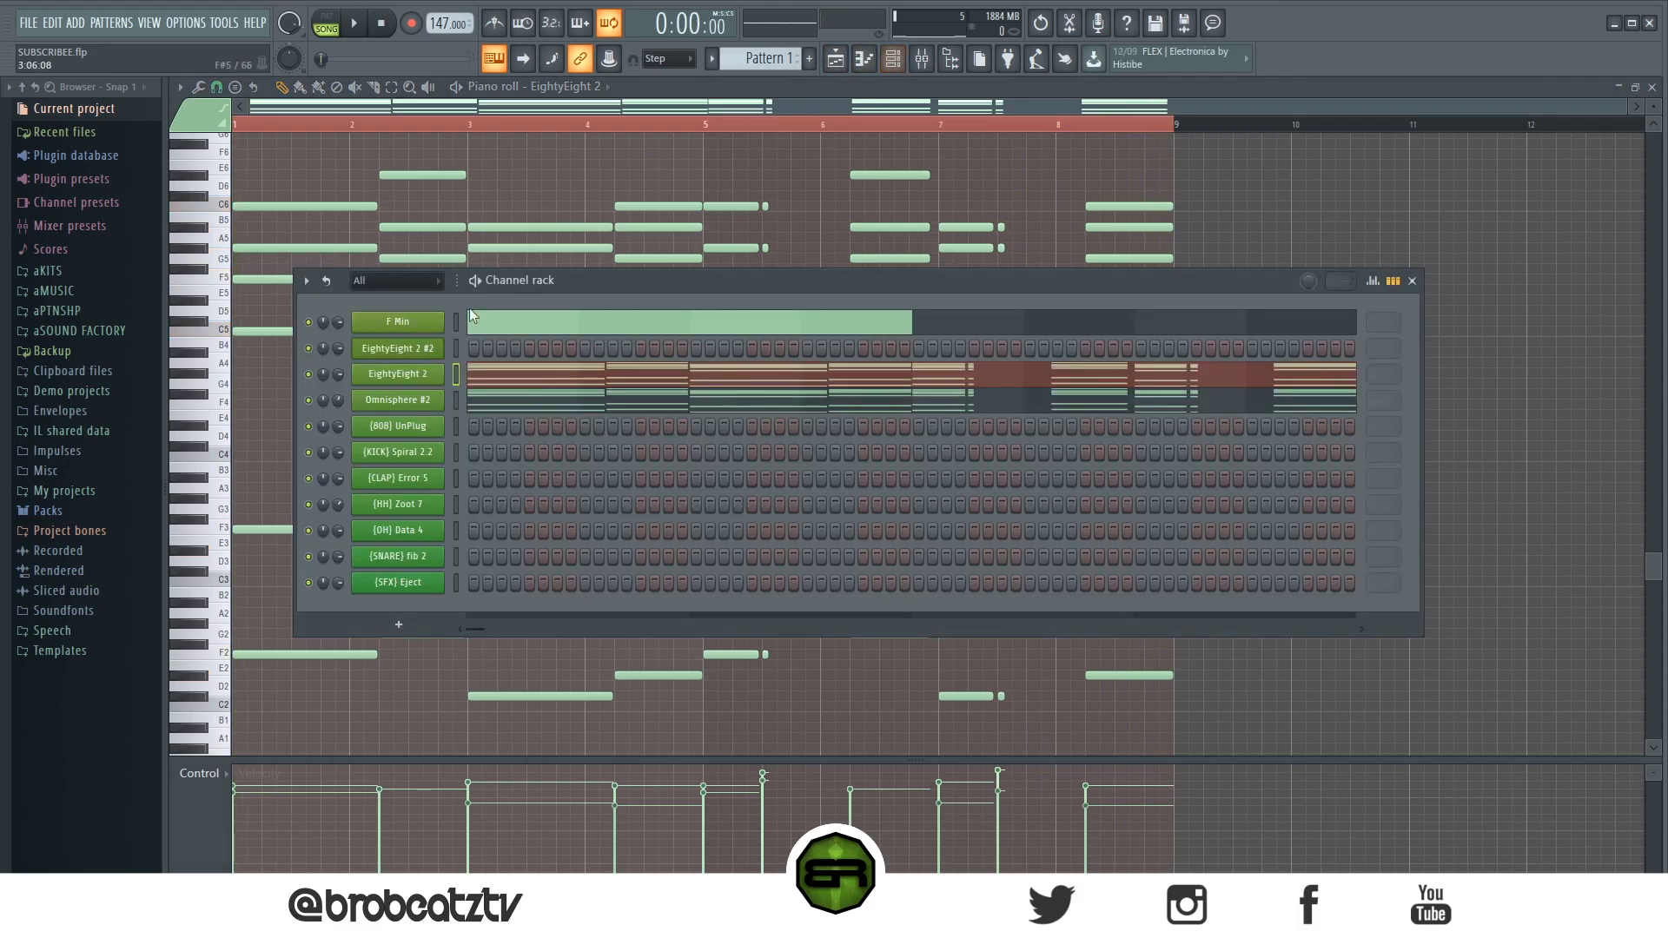
right_click(423, 350)
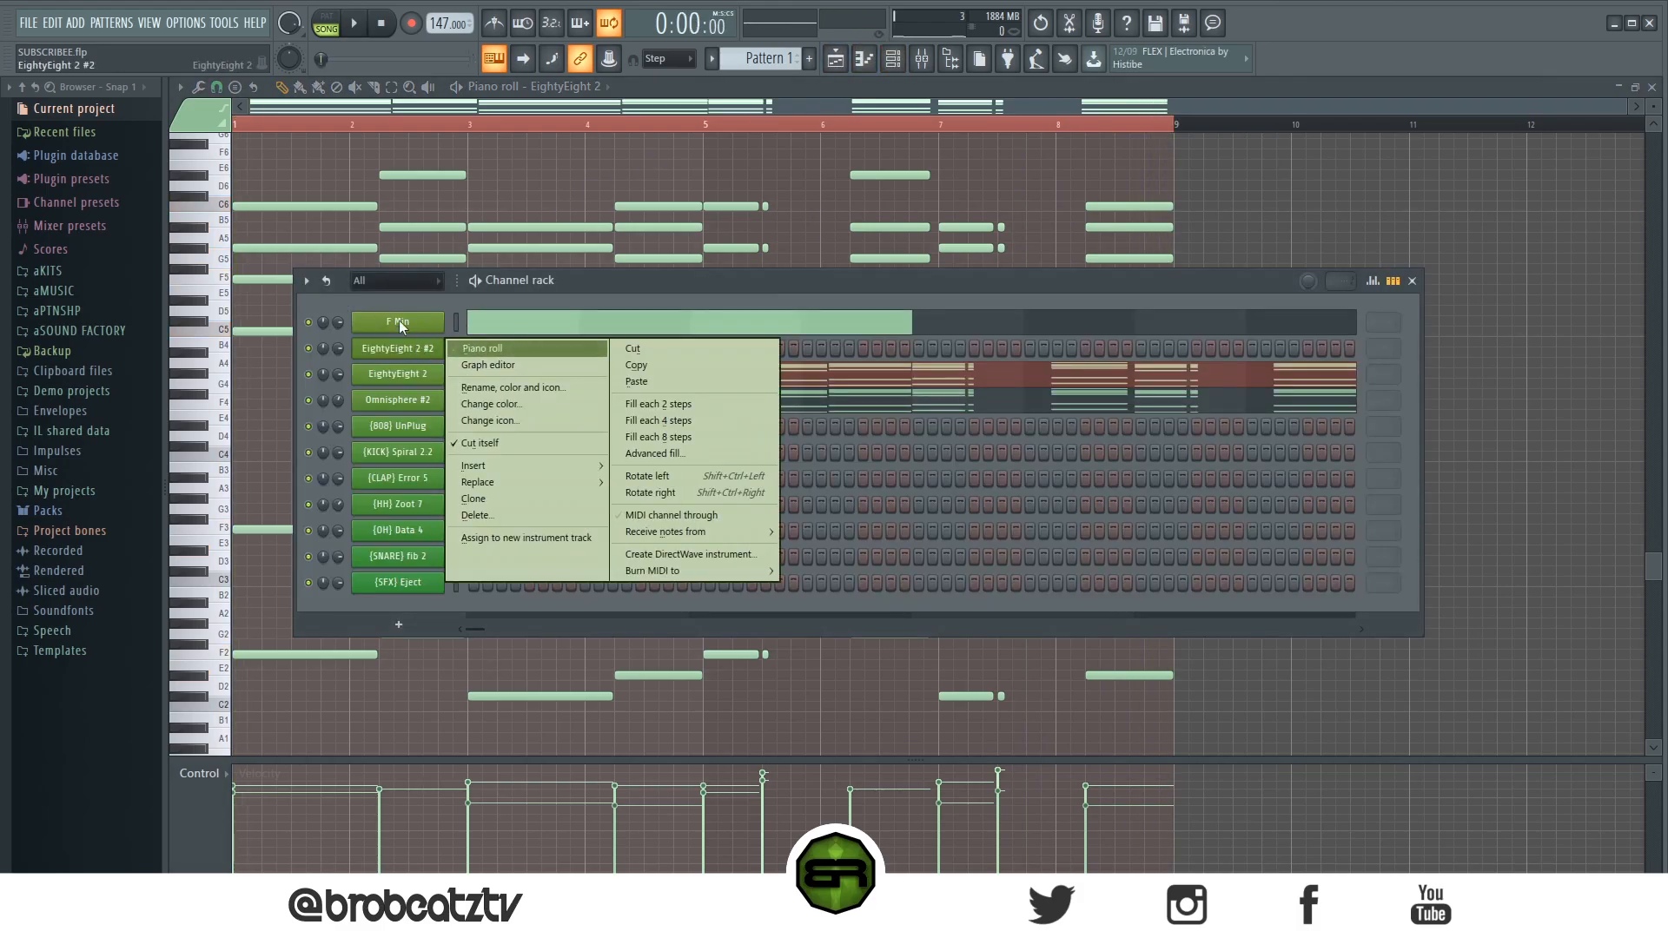
left_click(477, 349)
scroll(391, 232, "up", 3)
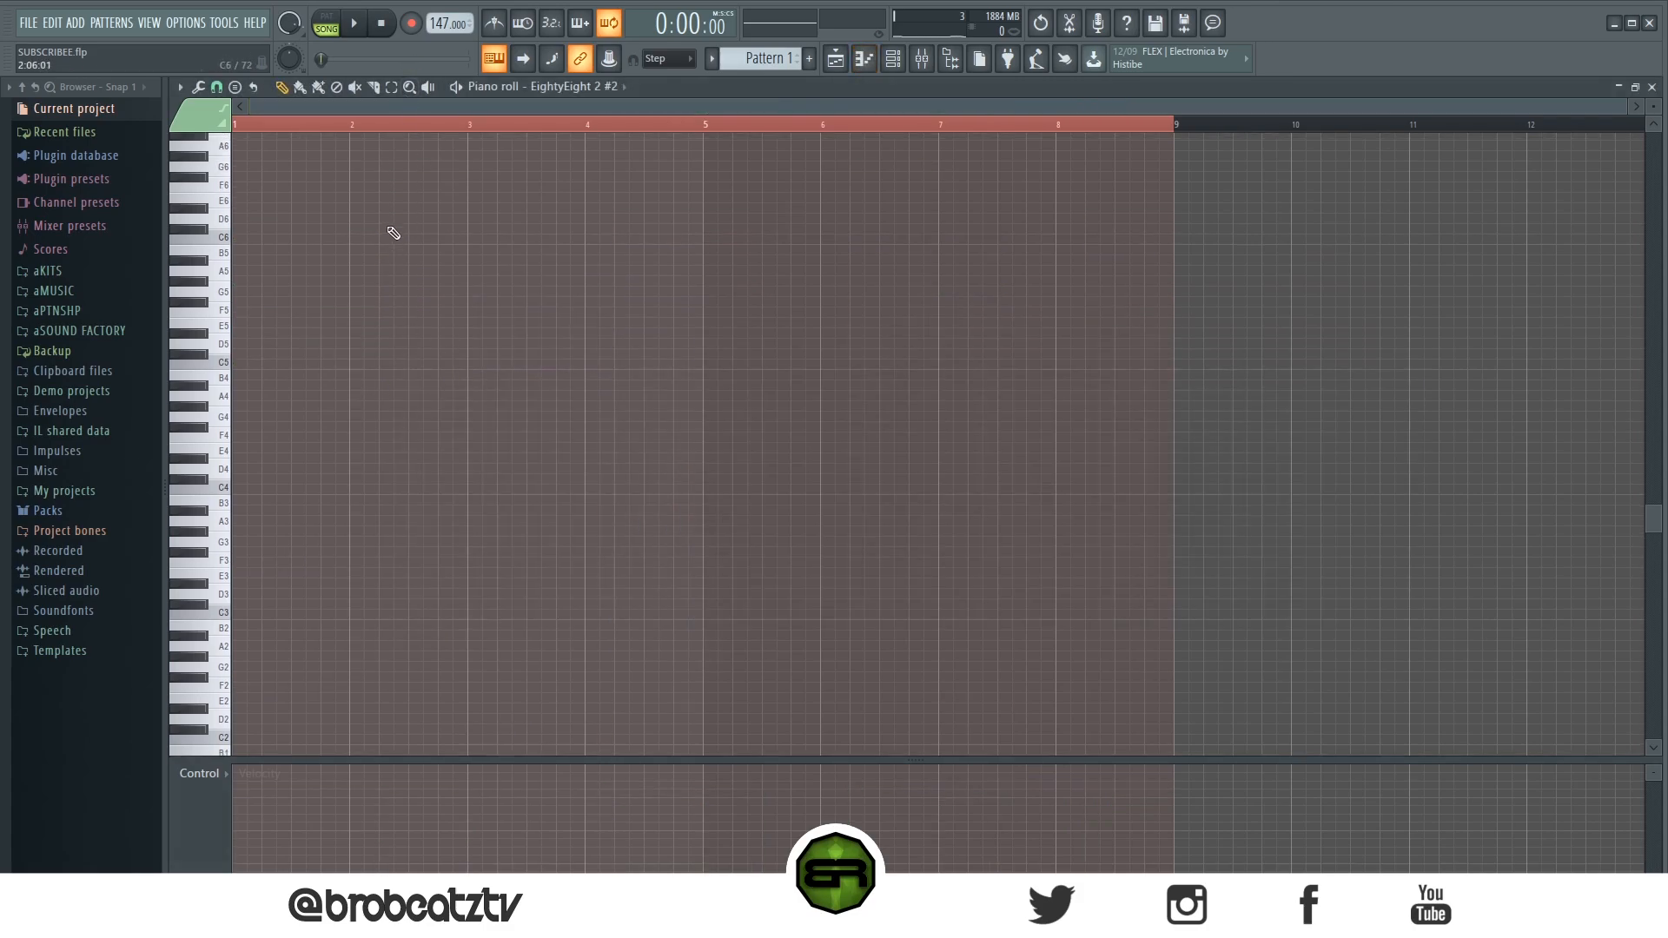
Step: Show the other channels as ghost notes and reopen the EightyEight 2 #2 piano roll from the channel rack
key("alt+v")
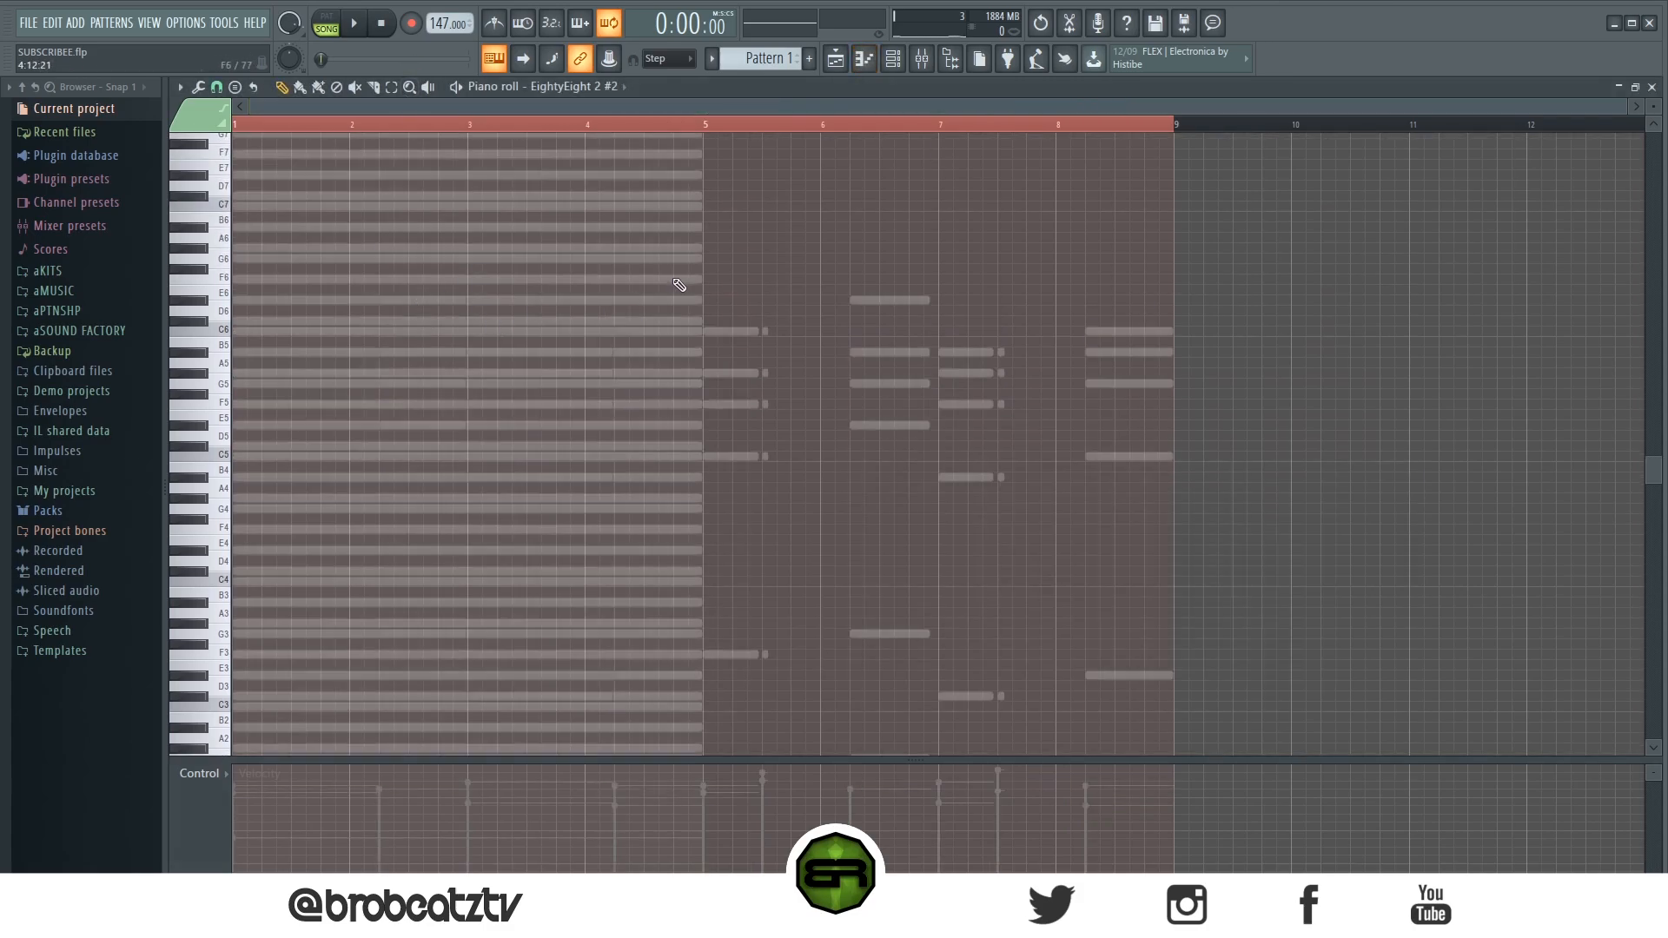
left_click(893, 59)
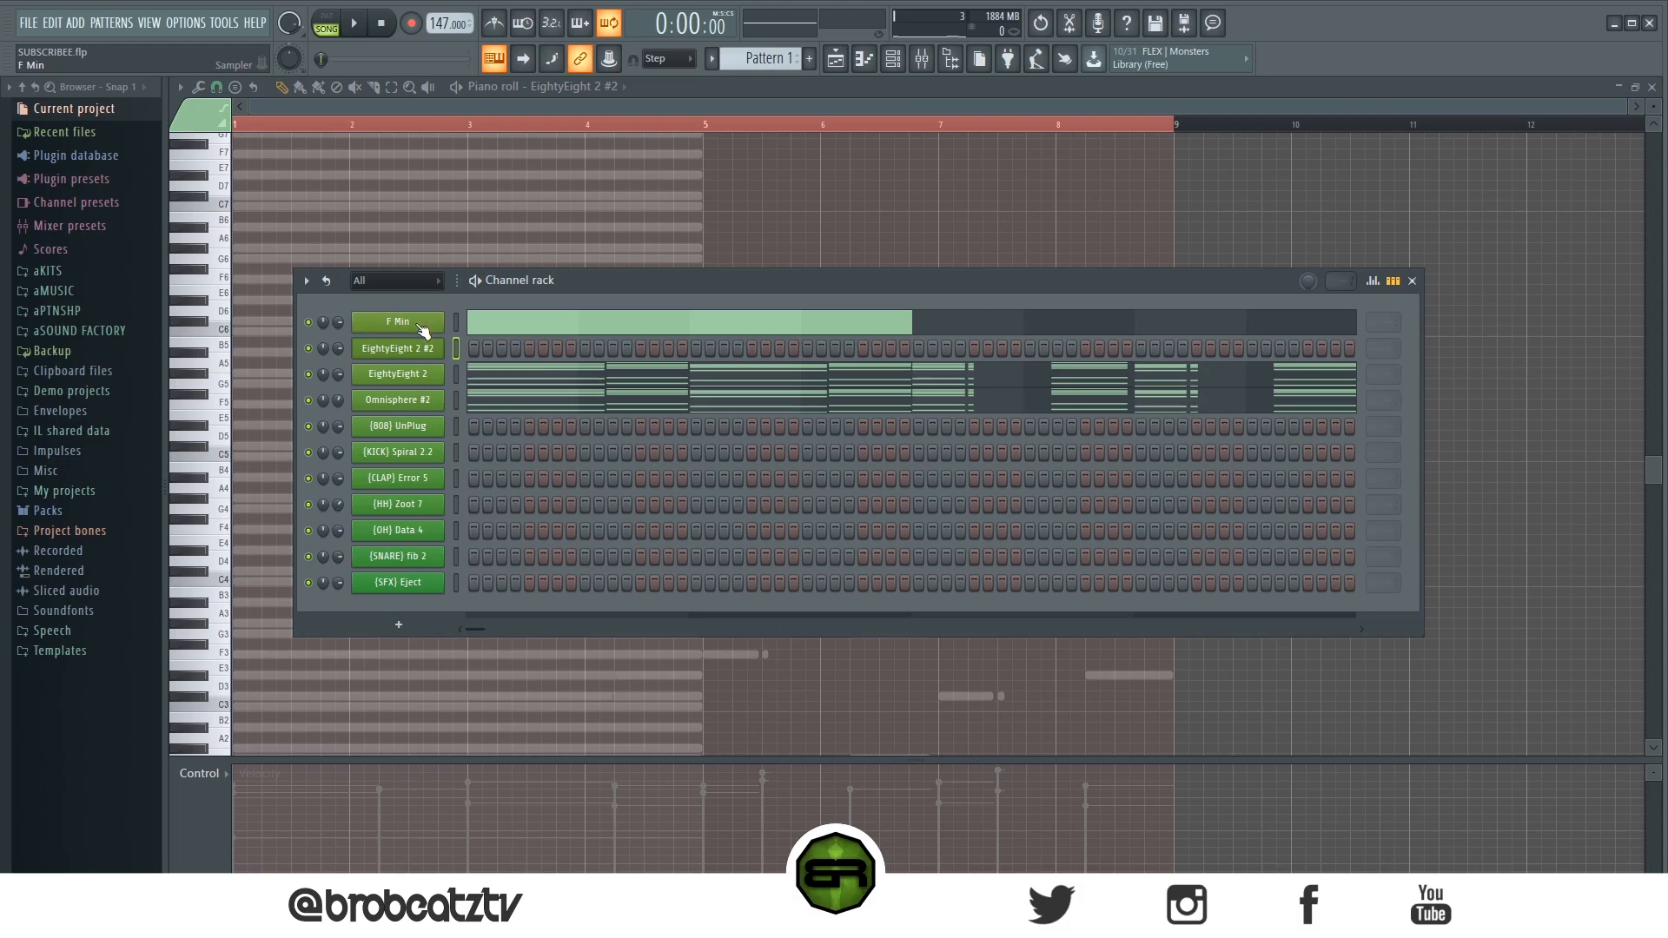
left_click(517, 330)
left_click_drag(246, 352, 718, 354)
key("F6")
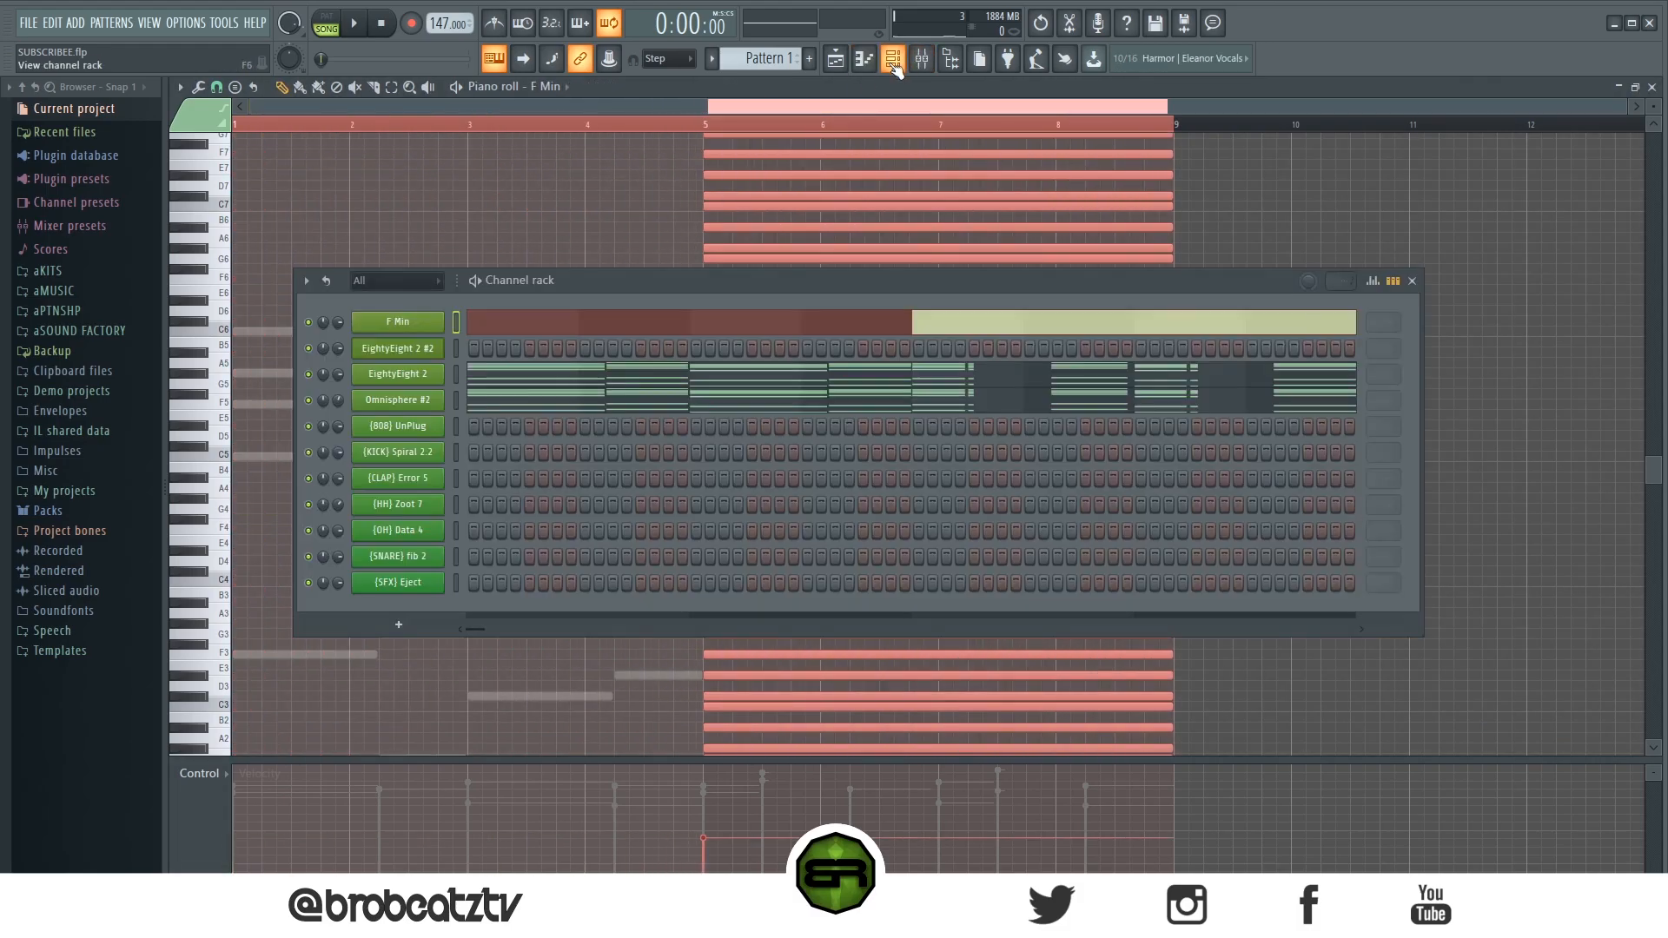
right_click(422, 352)
left_click(481, 356)
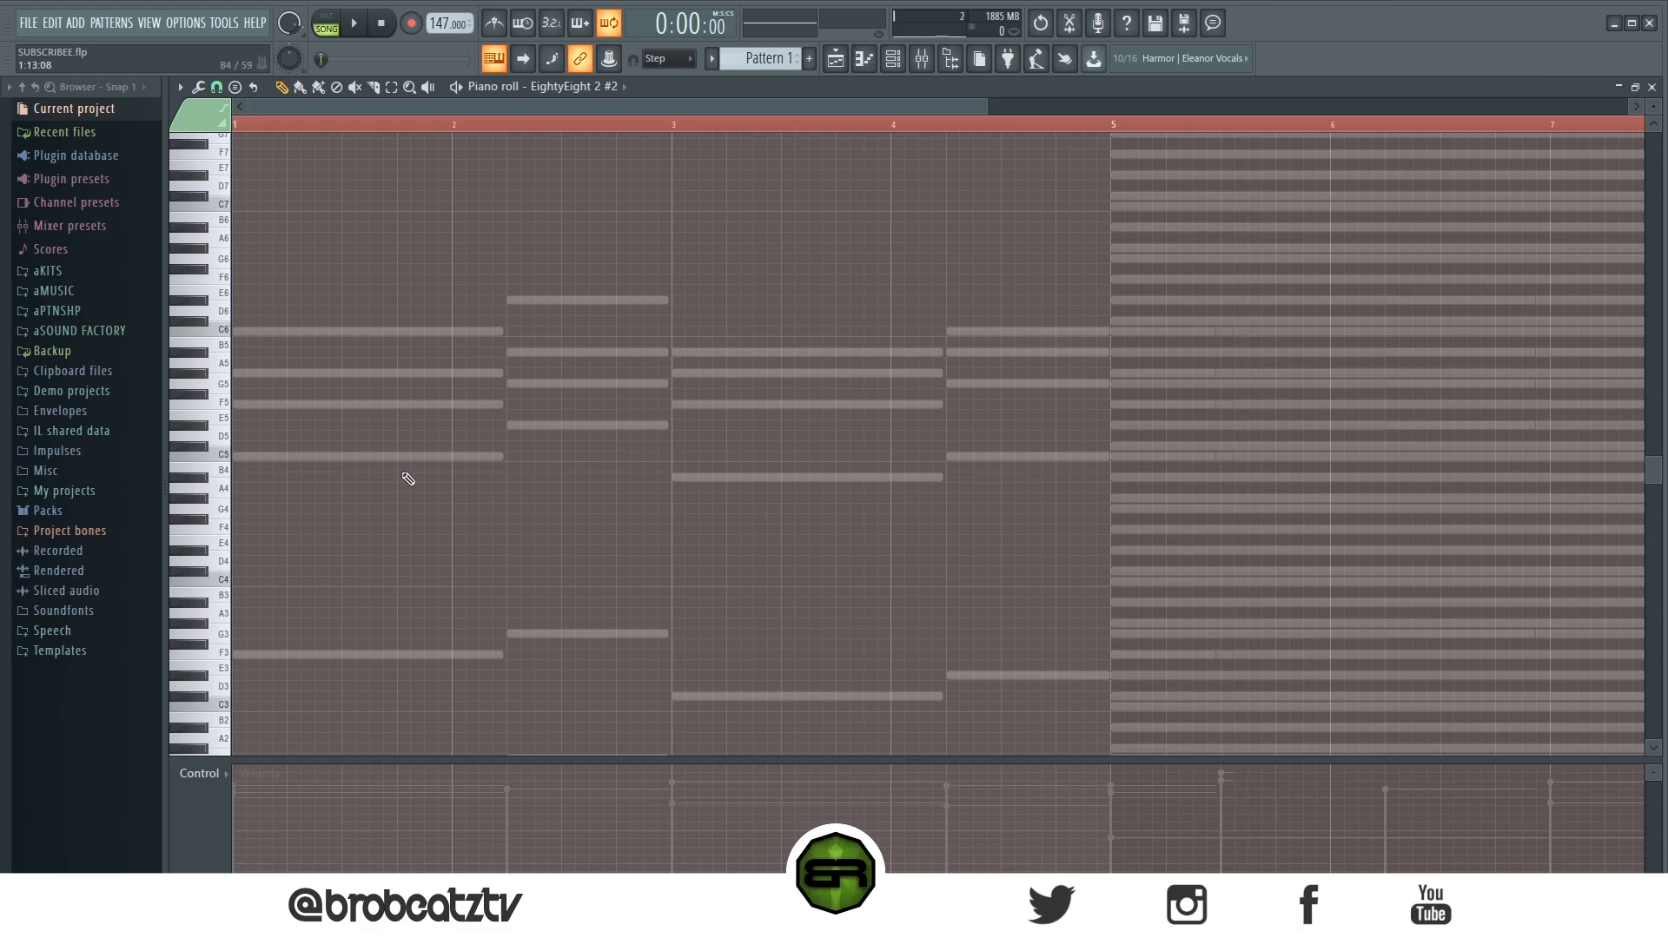
left_click(249, 589)
scroll(265, 469, "up", 4)
left_click(261, 196)
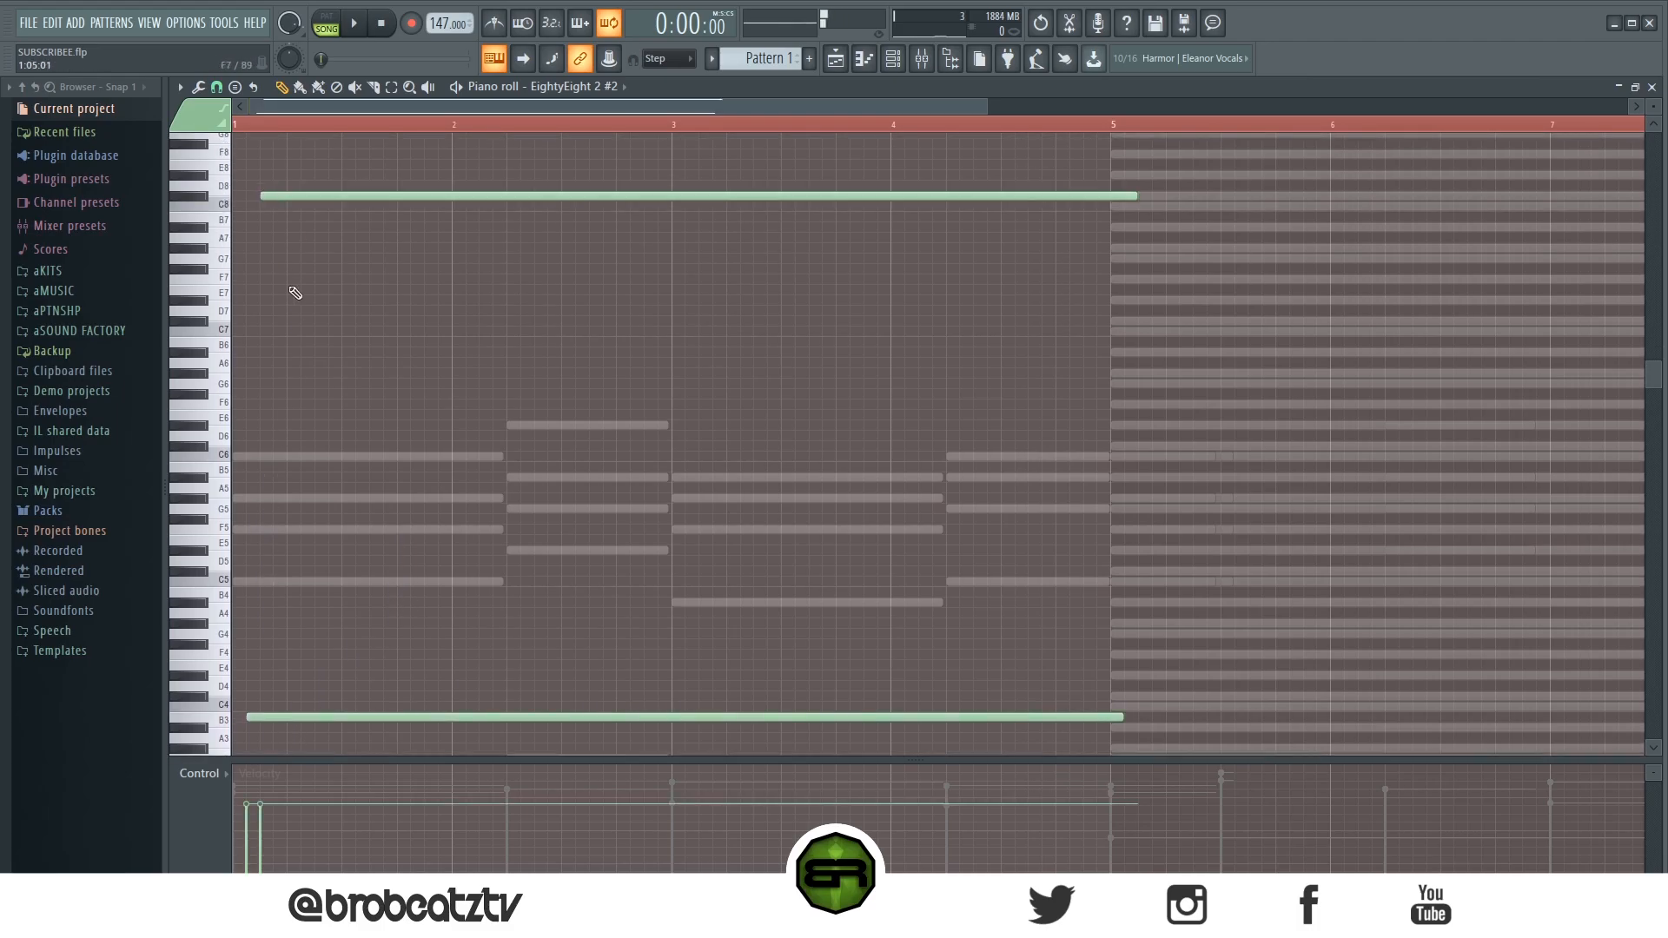
right_click(356, 196)
left_click_drag(1119, 718, 286, 648)
right_click(277, 717)
scroll(288, 694, "down", 2)
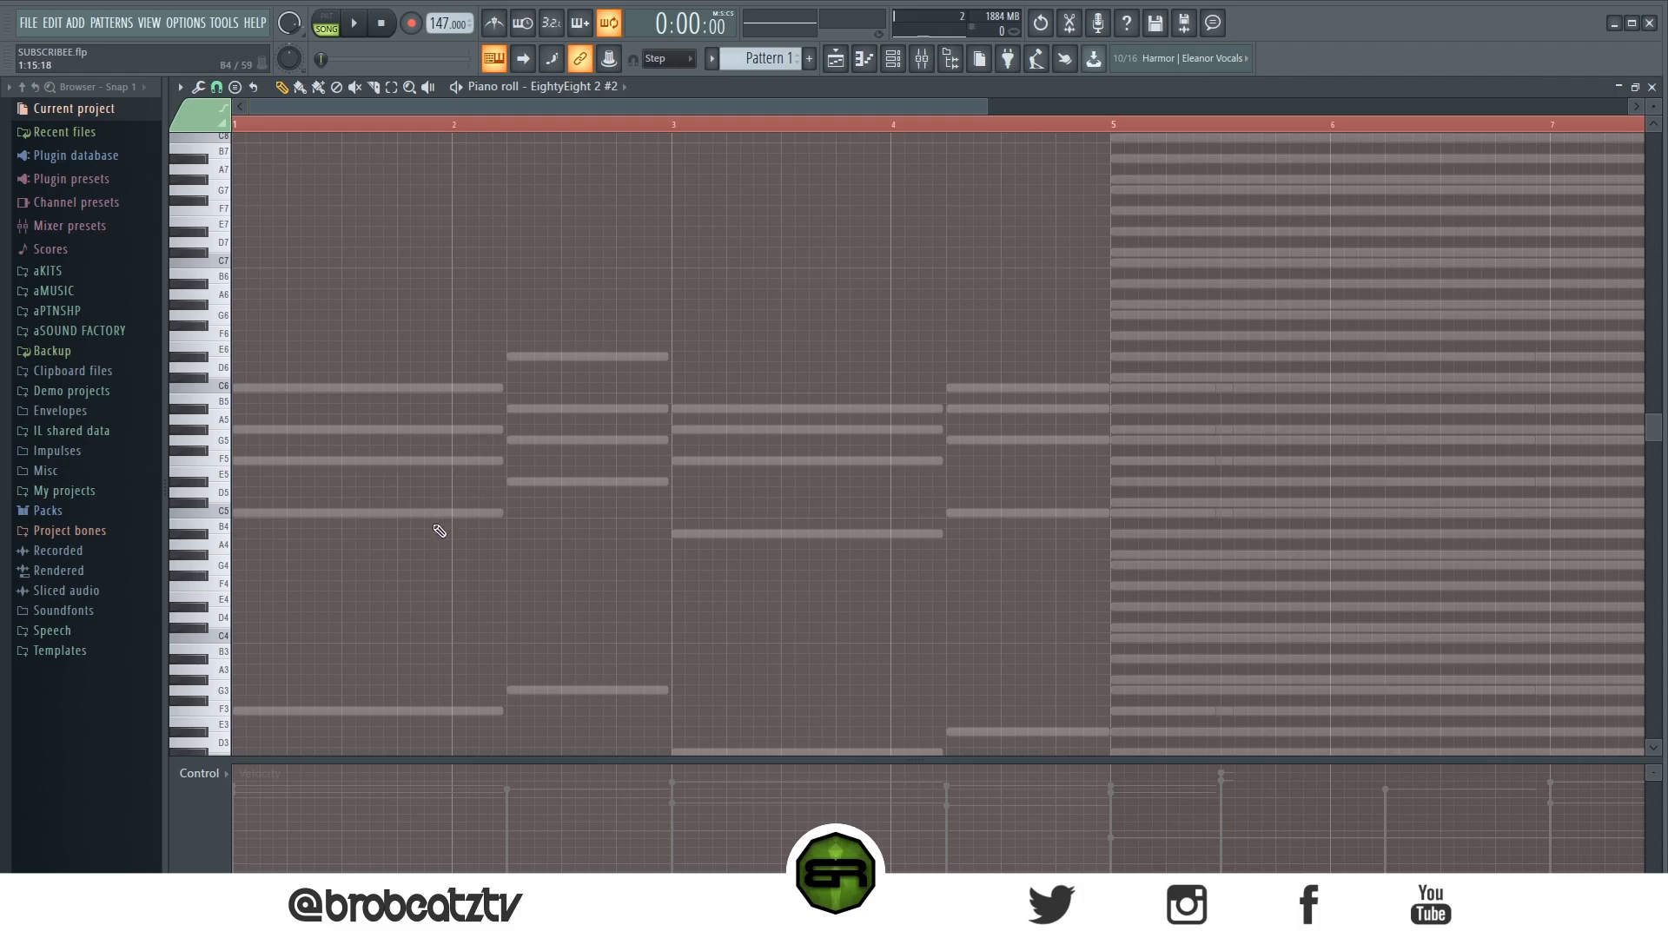
Step: Try drawing short C5, D#5 and A#4 notes across the first two bars
left_click(259, 513)
left_click_drag(266, 513, 499, 519)
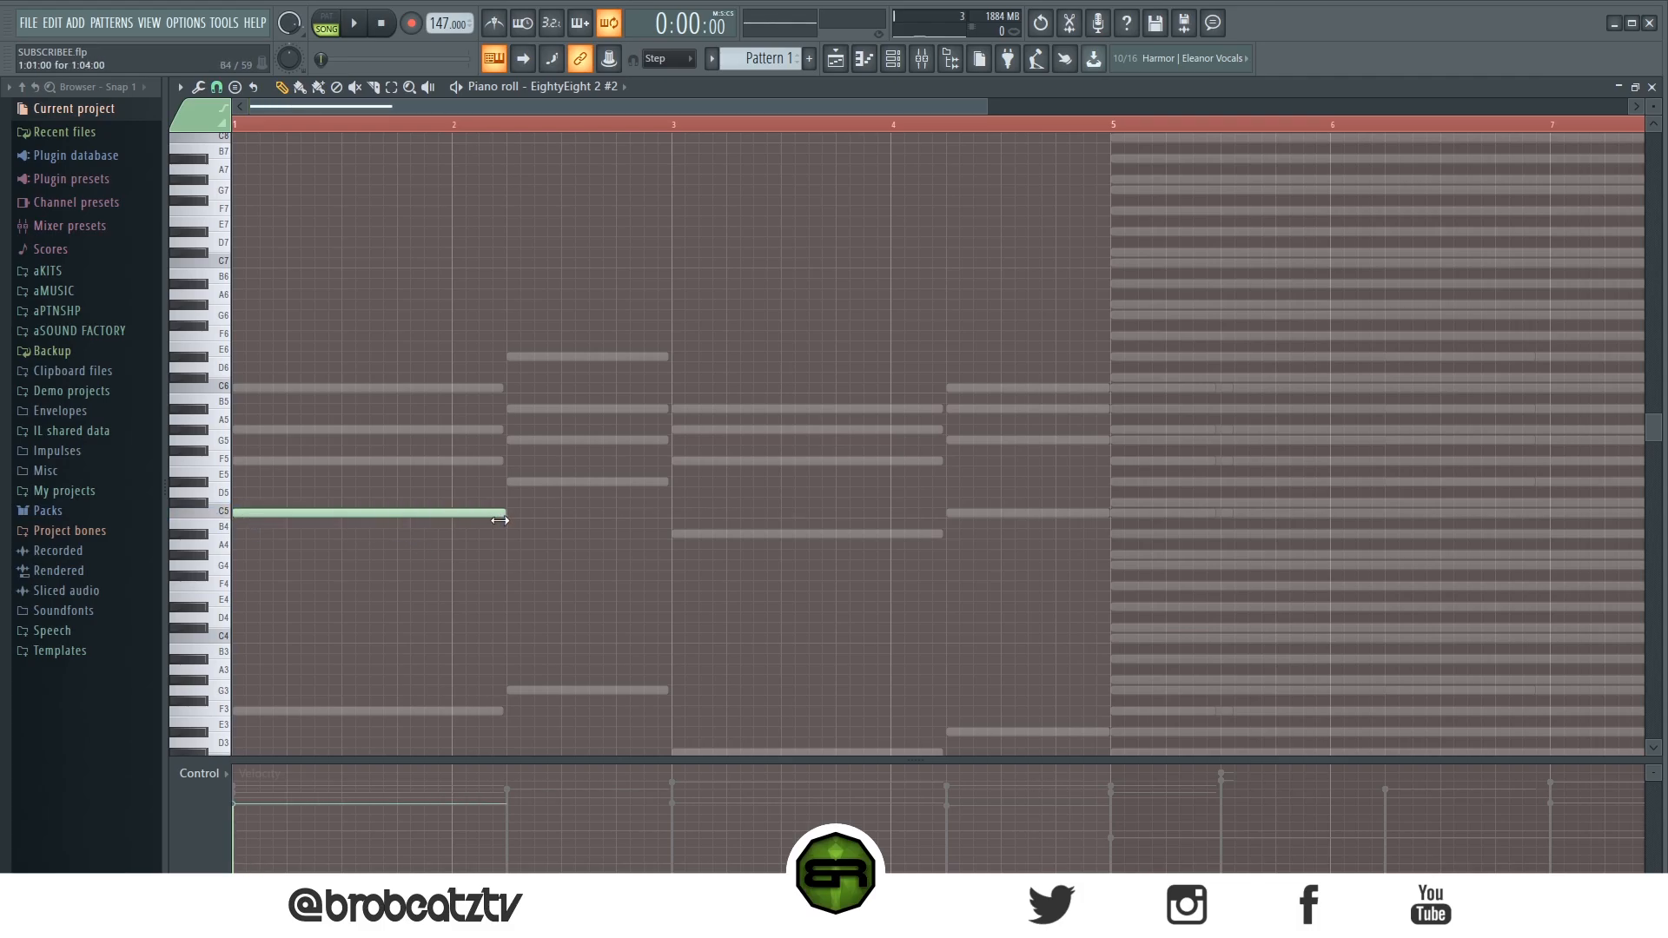
left_click(514, 483)
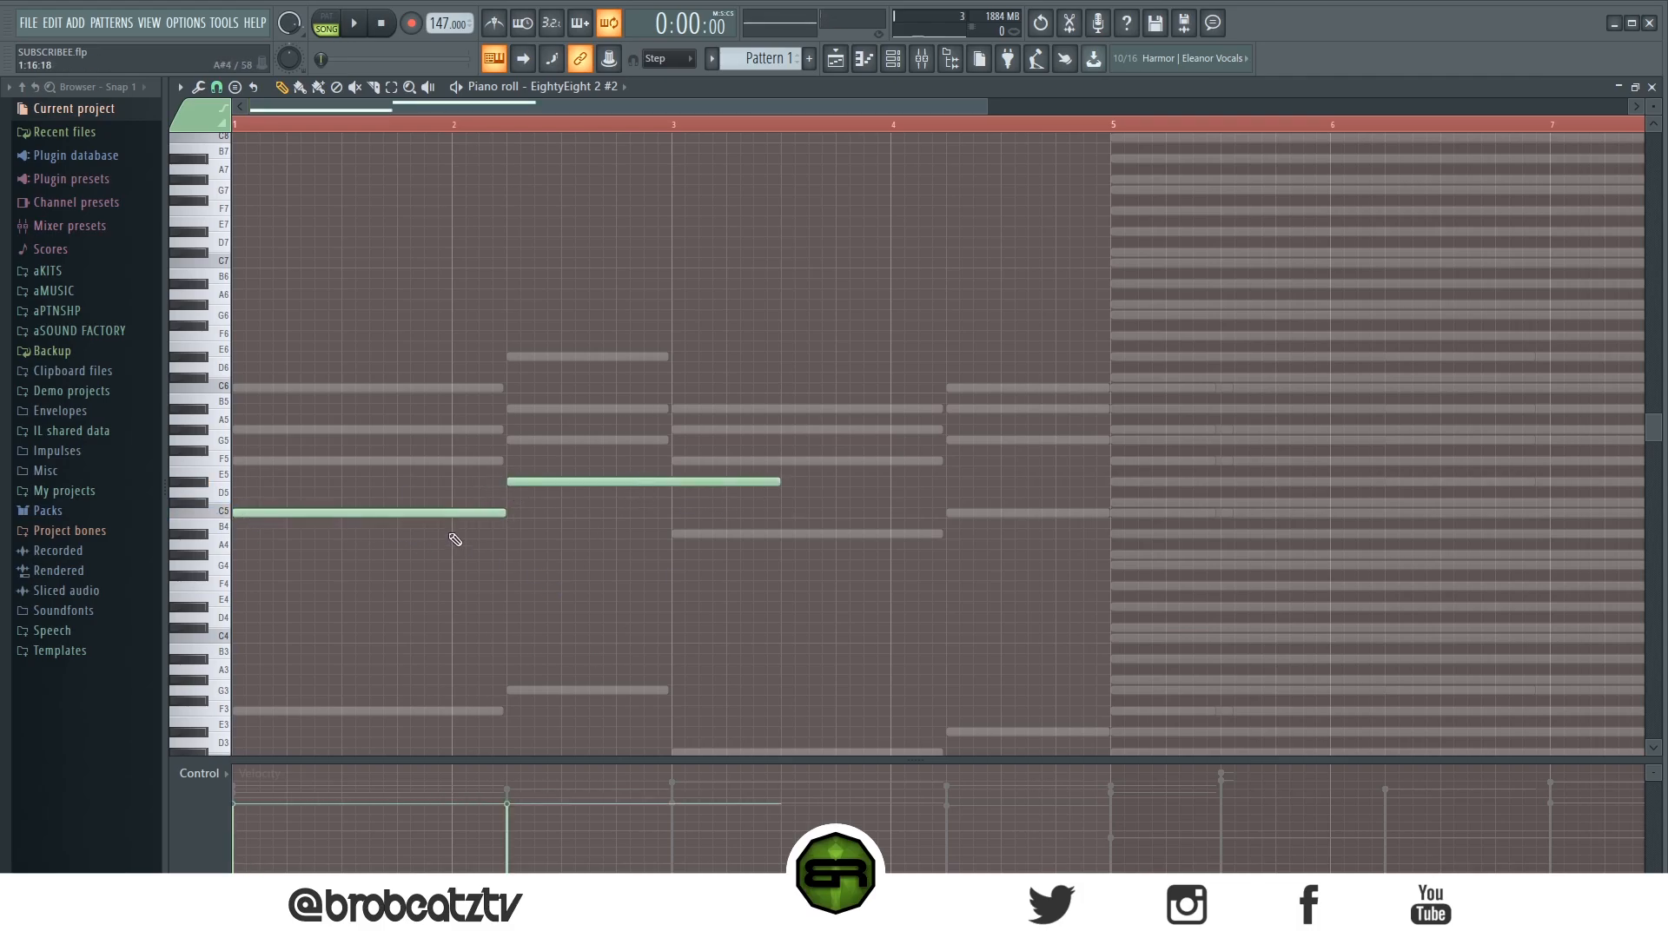
left_click_drag(380, 512, 489, 514)
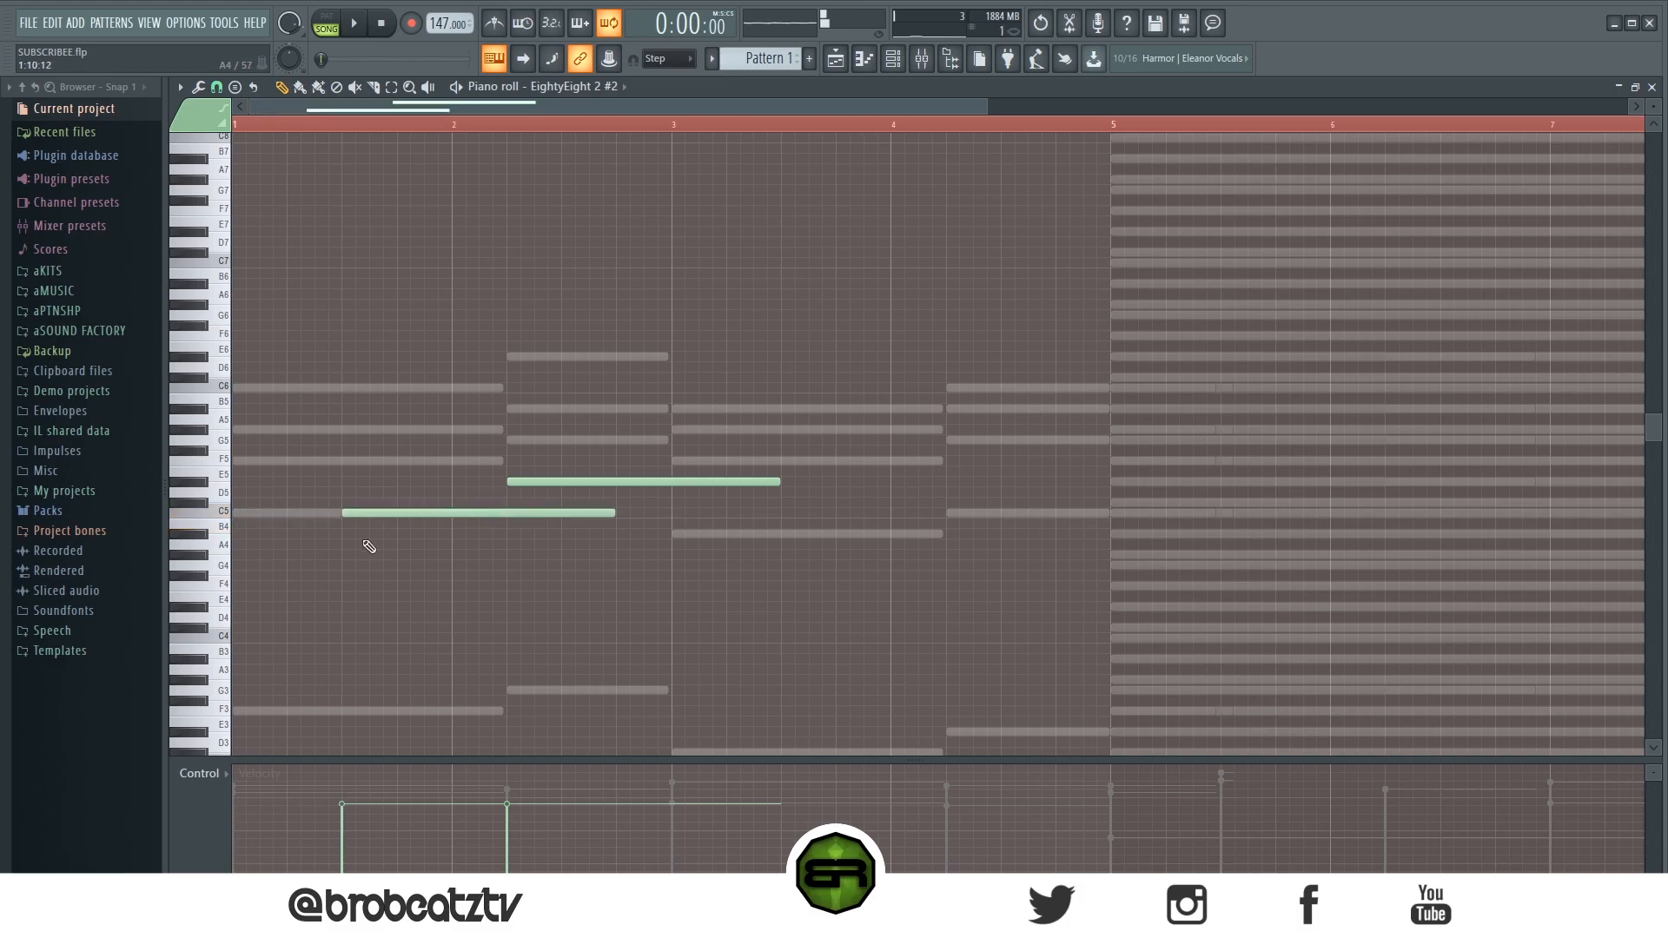
left_click_drag(368, 546, 340, 546)
left_click_drag(589, 547, 341, 565)
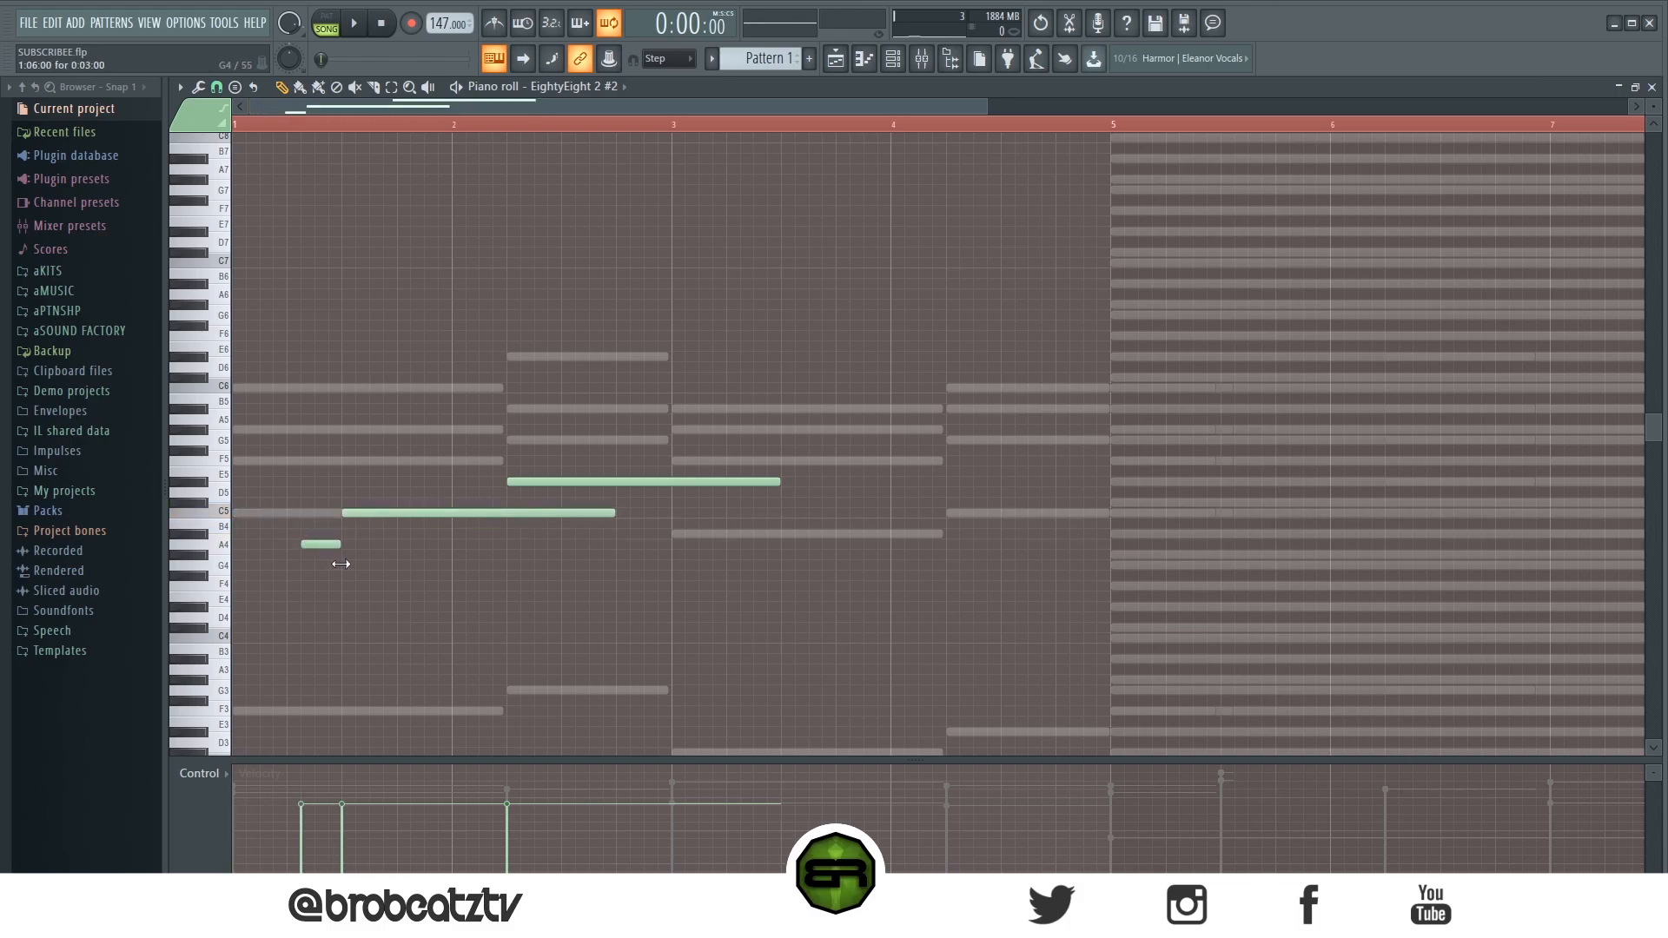
left_click_drag(612, 513, 368, 513)
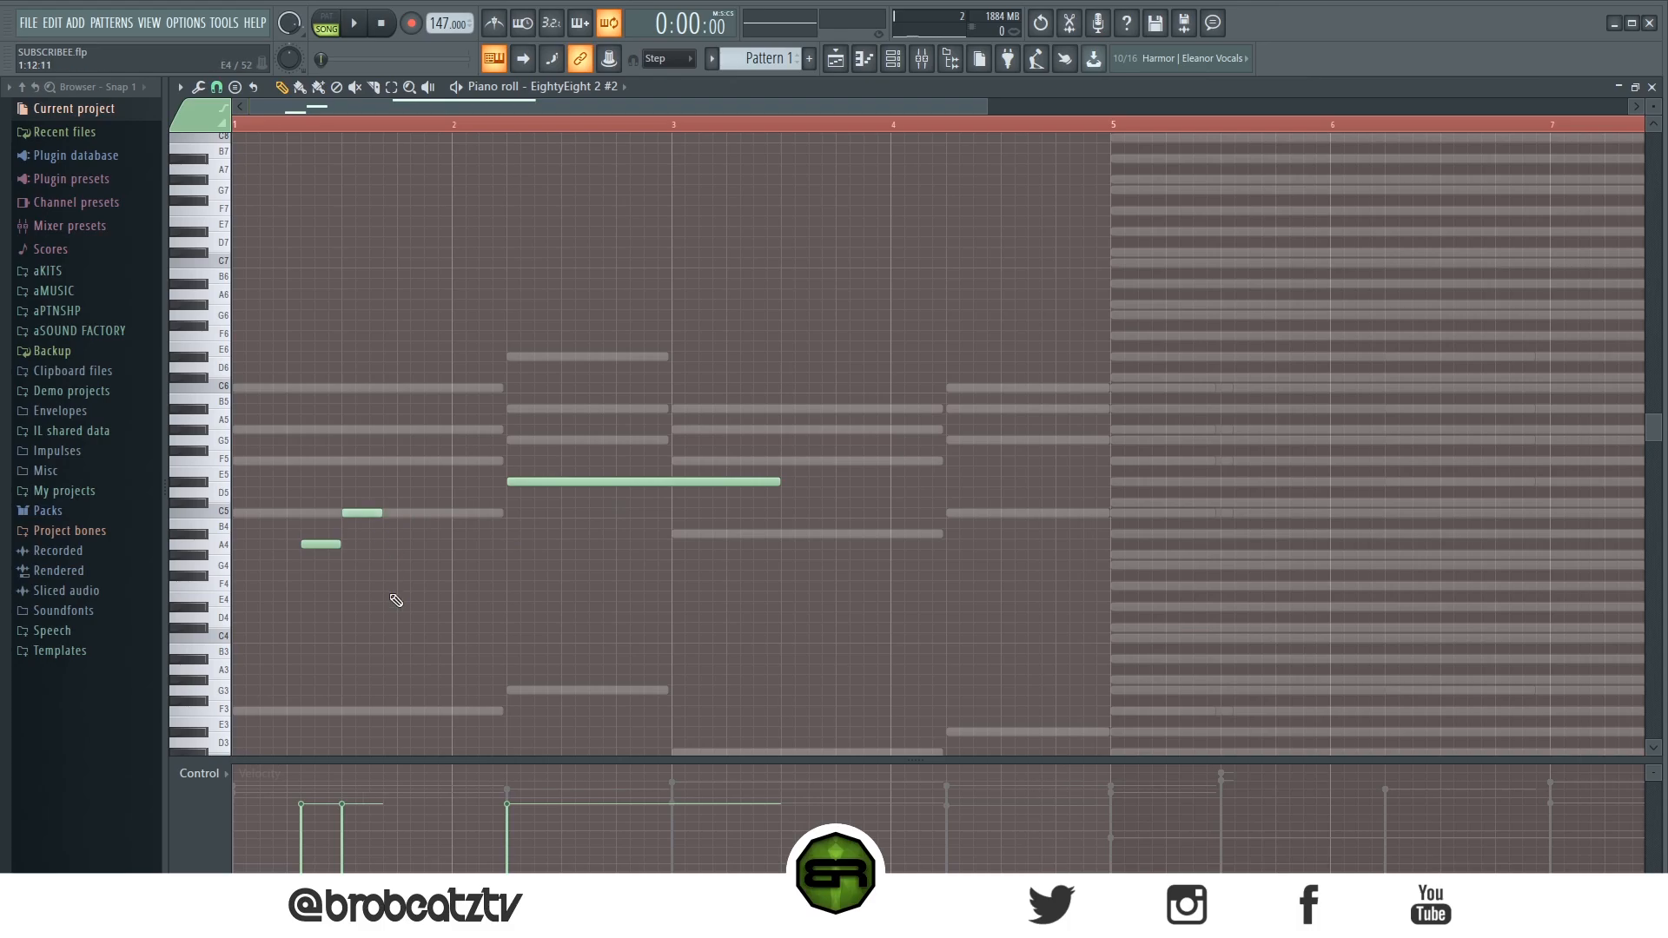
right_click(362, 514)
right_click(322, 545)
left_click(470, 514)
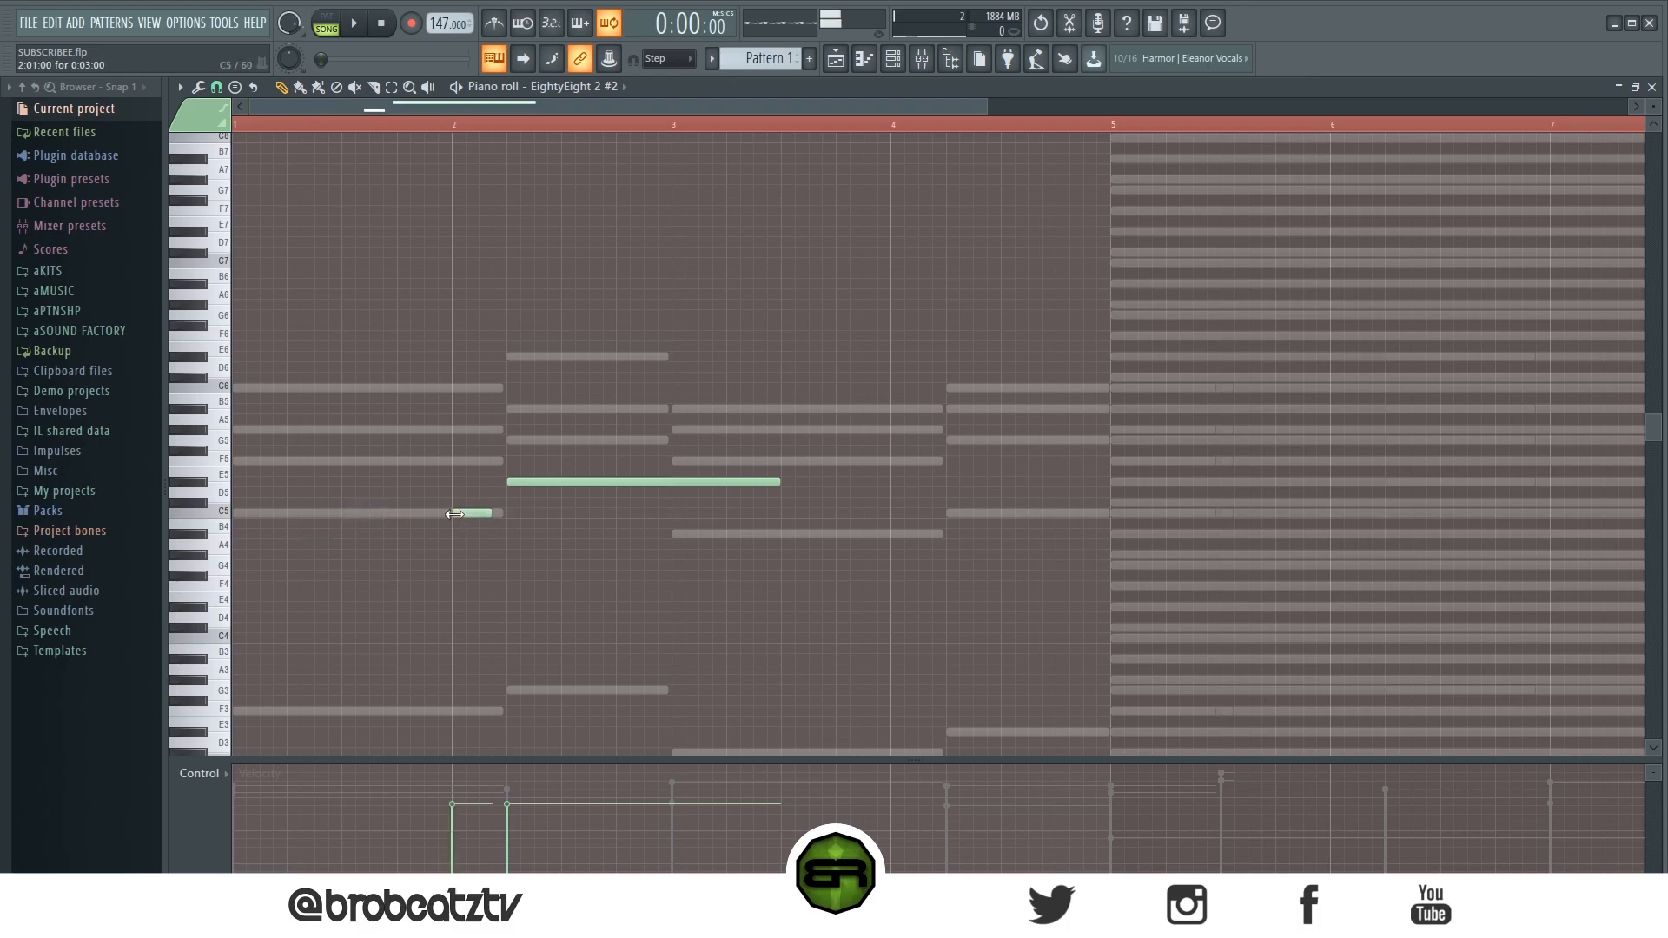
left_click(411, 538)
left_click_drag(436, 534, 451, 534)
Step: Try more note placements, then select and delete all the trial notes
right_click(532, 482)
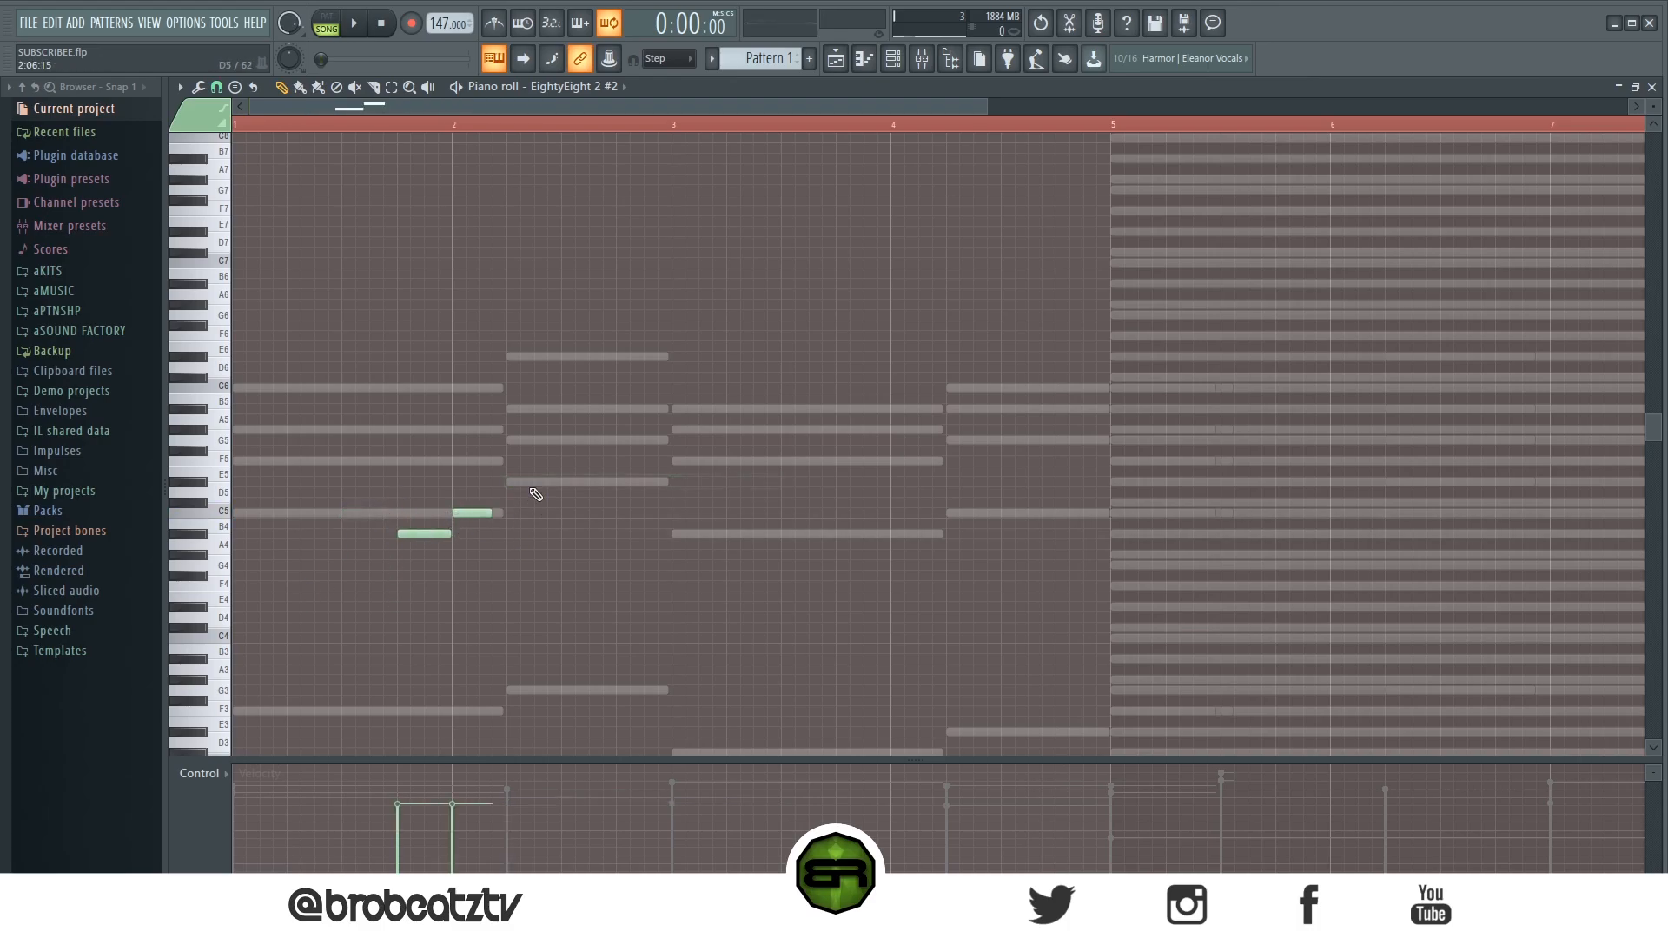
left_click(513, 484)
left_click_drag(568, 447, 436, 549)
right_click(569, 481)
right_click(543, 483)
right_click(476, 514)
right_click(424, 533)
left_click(618, 513)
left_click_drag(670, 513, 629, 513)
left_click(647, 481)
left_click(670, 535)
left_click_drag(757, 604, 558, 425)
key("Delete")
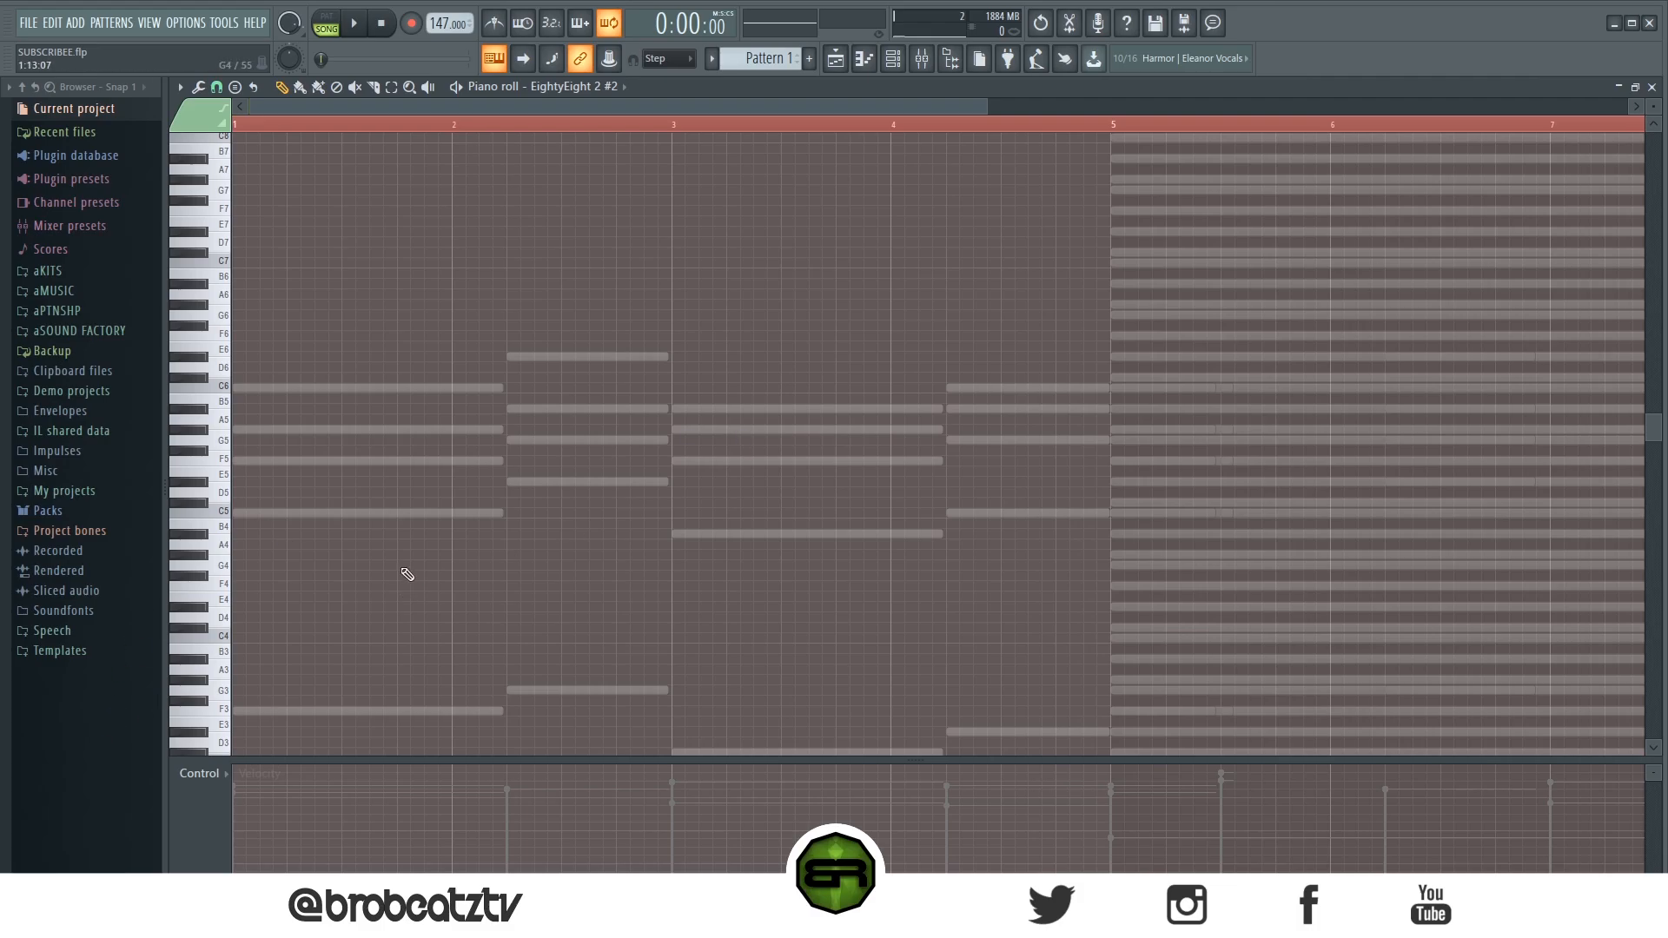
Step: Draw a short A#4 note just after the start of bar 1
left_click_drag(1651, 106, 1647, 134)
scroll(1034, 365, "down", 3)
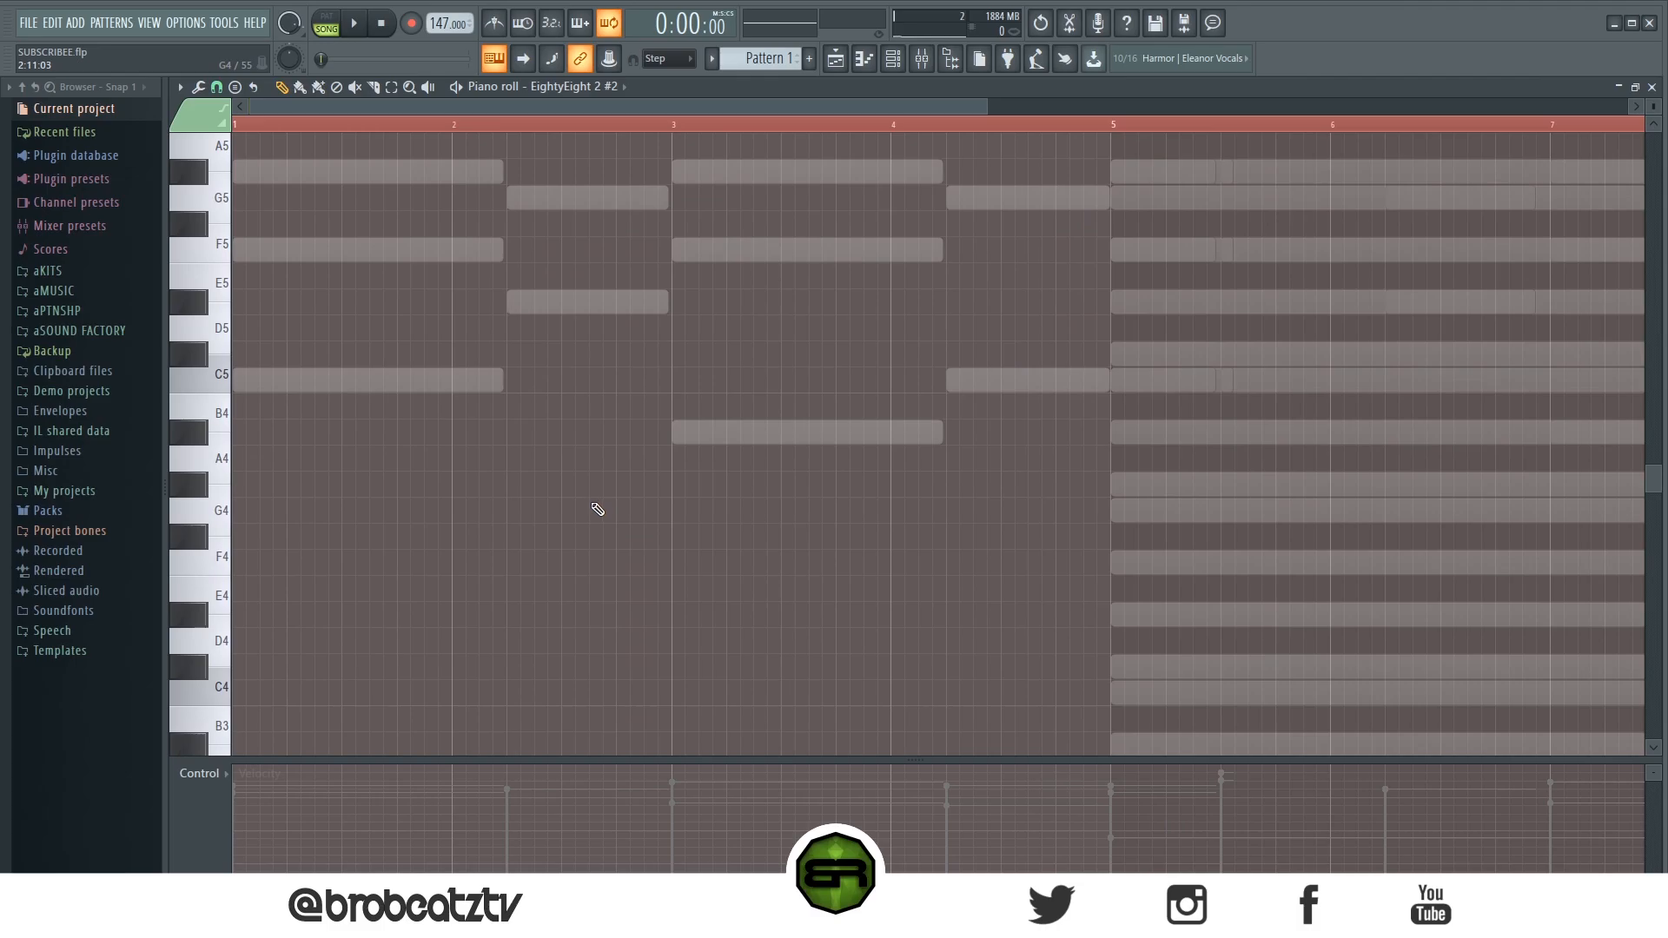
left_click_drag(972, 103, 736, 105)
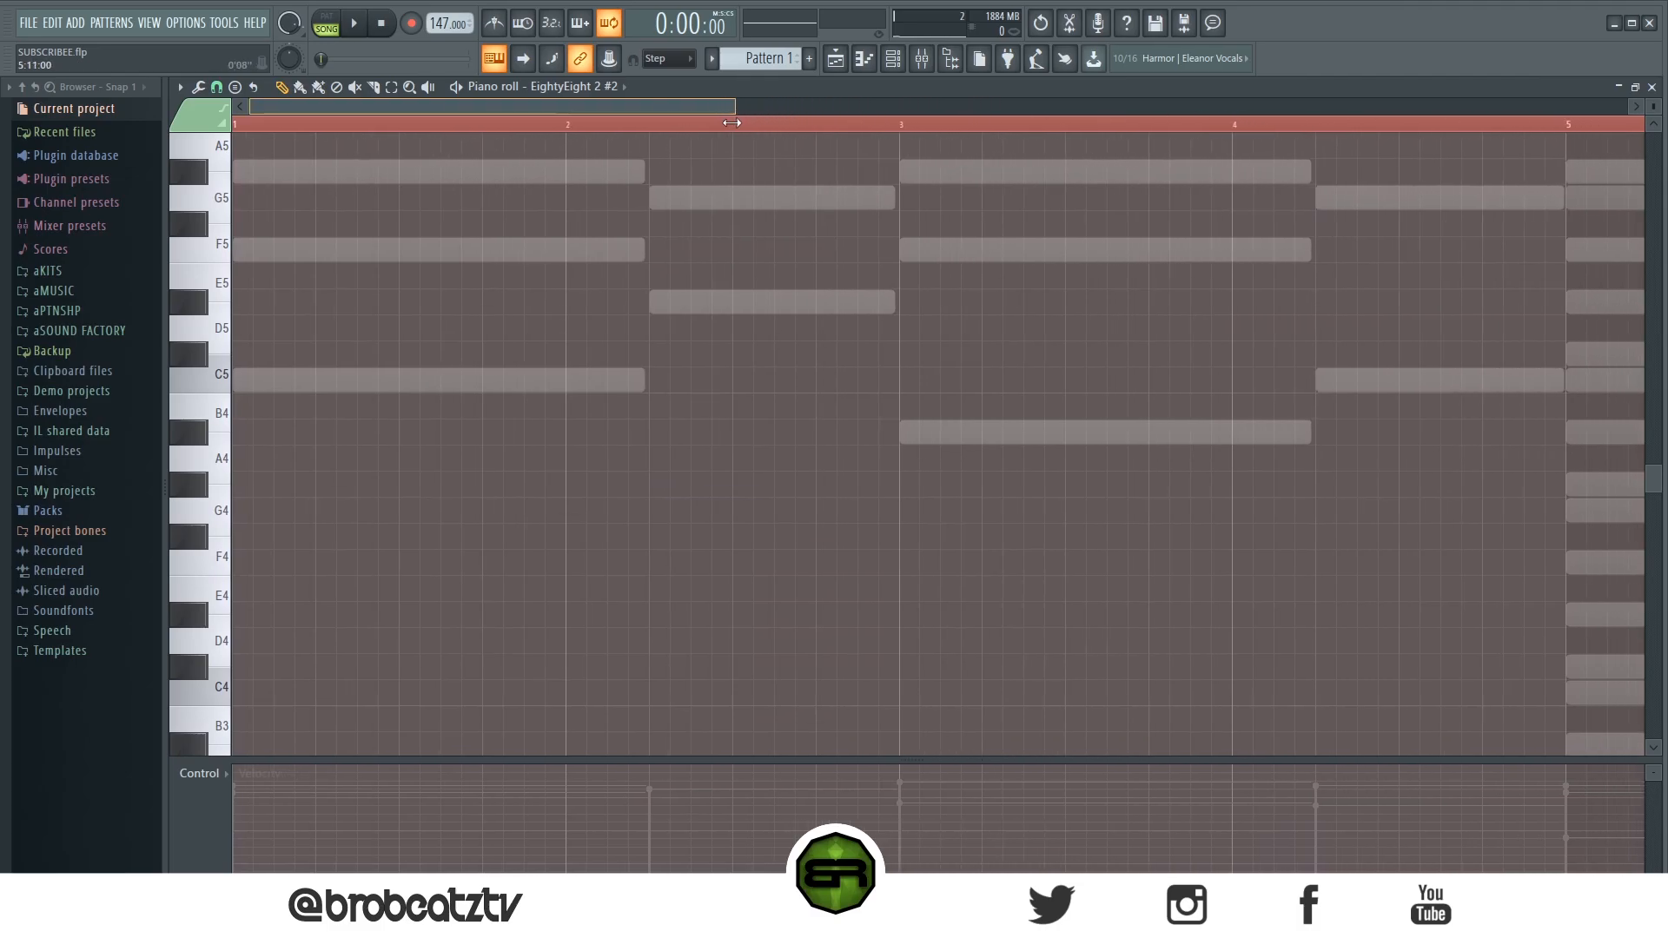
key("space")
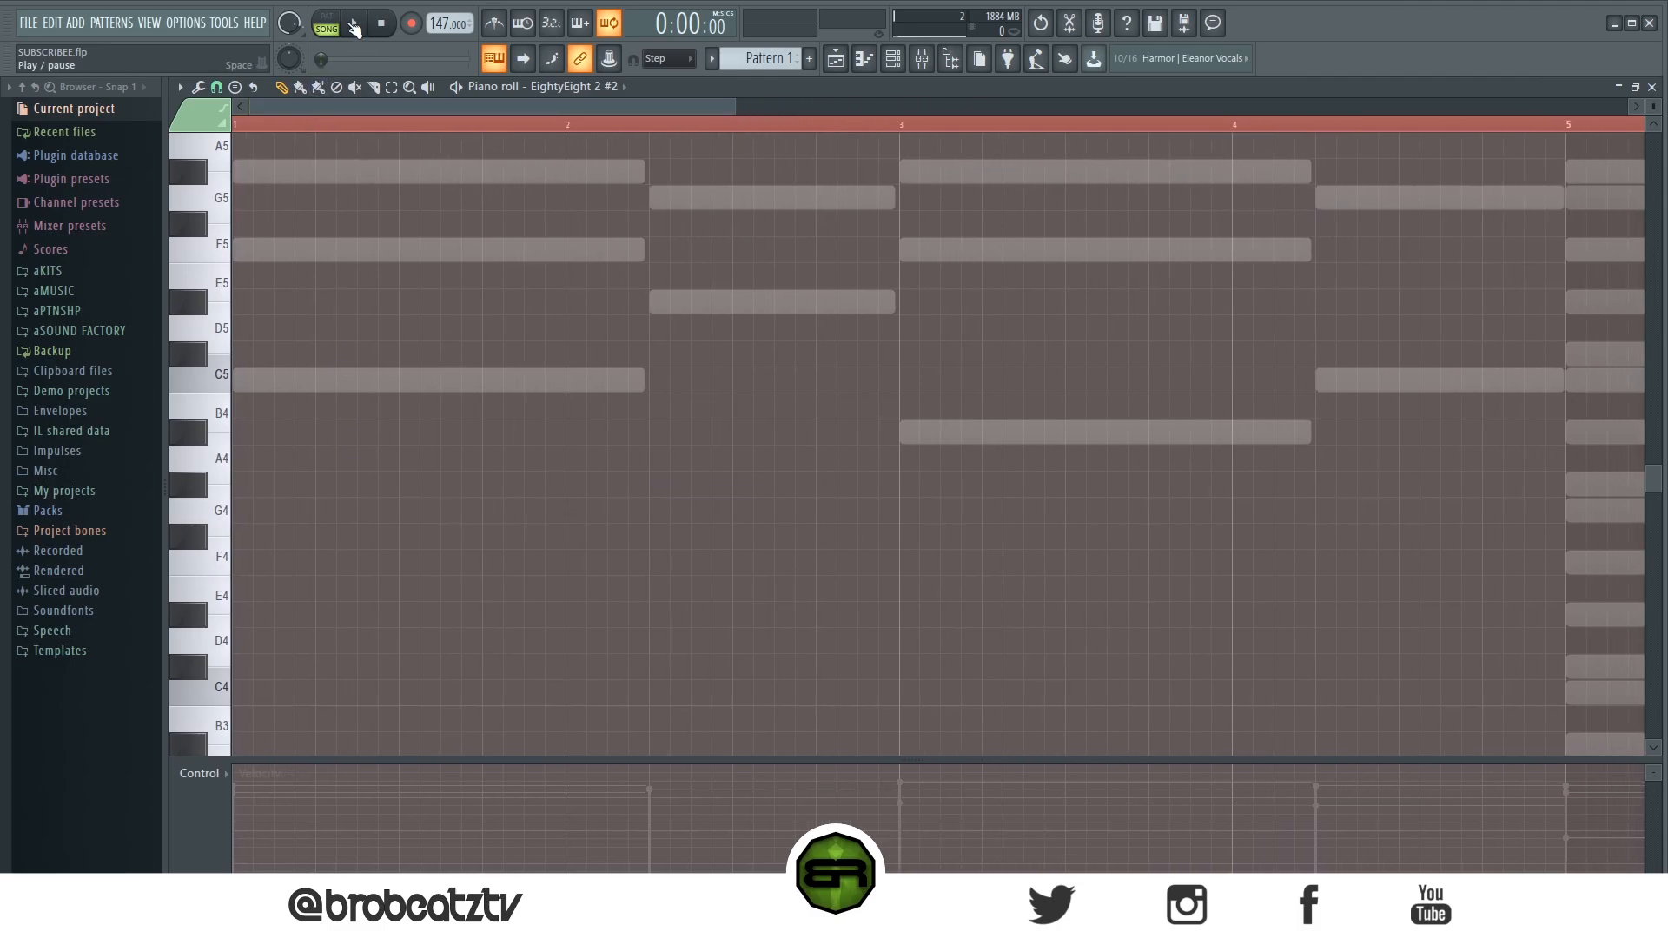
key("space")
left_click(329, 439)
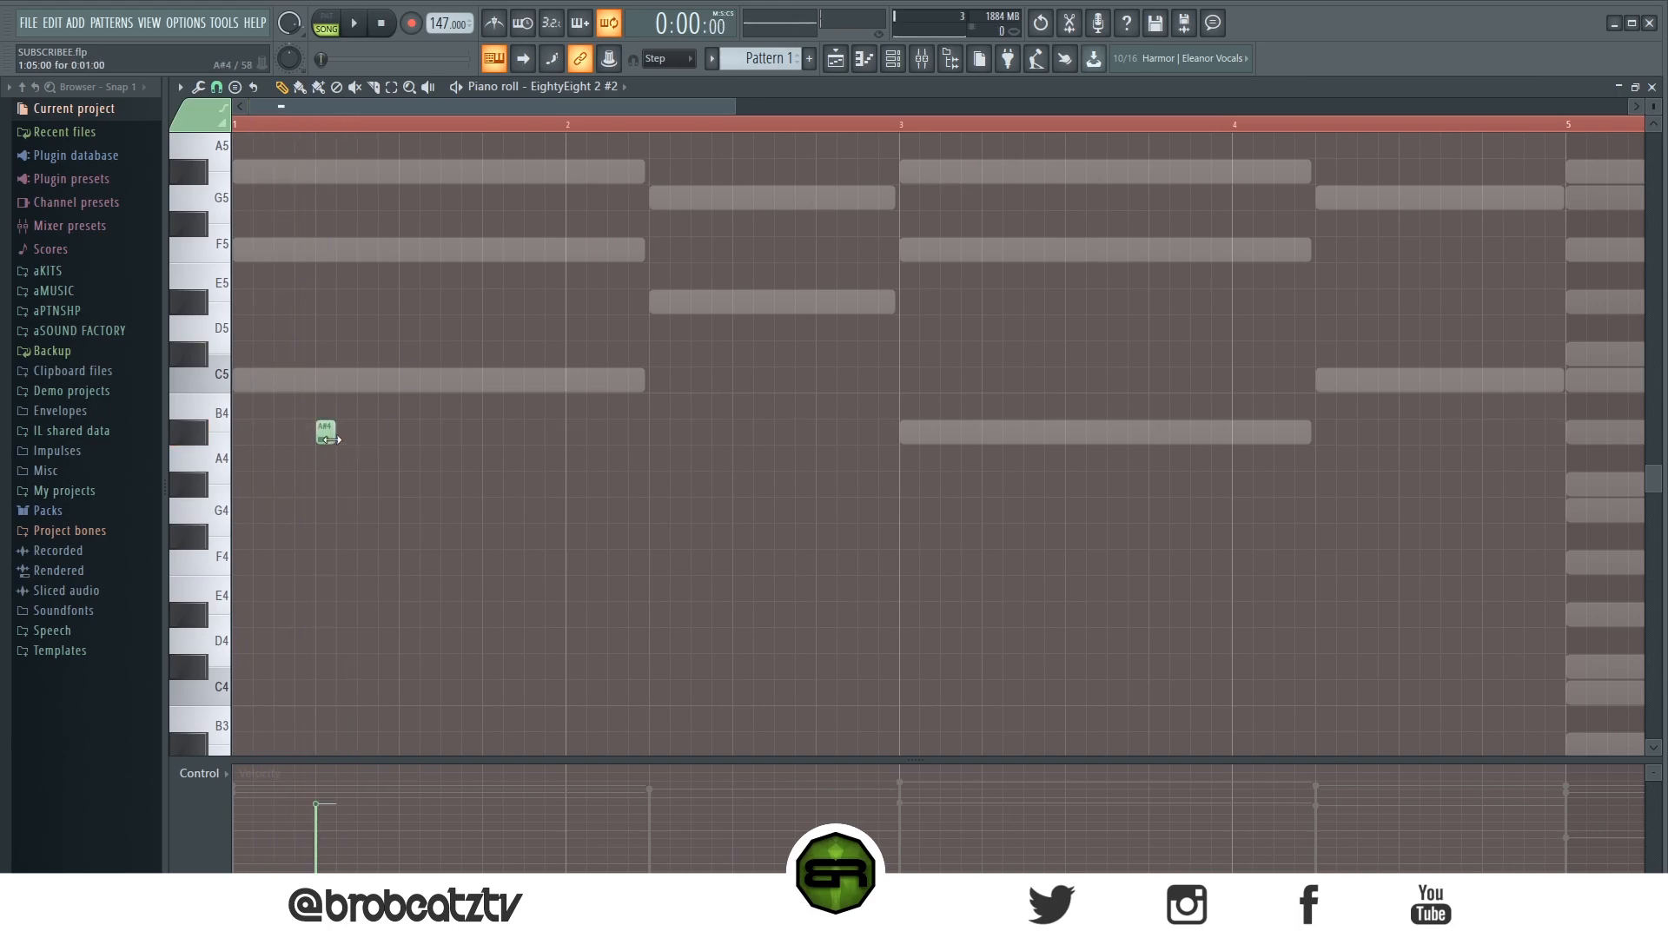
mouse_move(325, 439)
left_mouse_down()
mouse_move(283, 439)
mouse_move(309, 439)
left_mouse_up()
Step: Add a C5 note starting on beat 2 of bar 1, about 1¾ beats long
key("space")
key("space")
key("space")
key("space")
key("space")
left_click(322, 380)
Step: Add a short C5 note on beat 4 of bar 2
key("space")
key("space")
key("space")
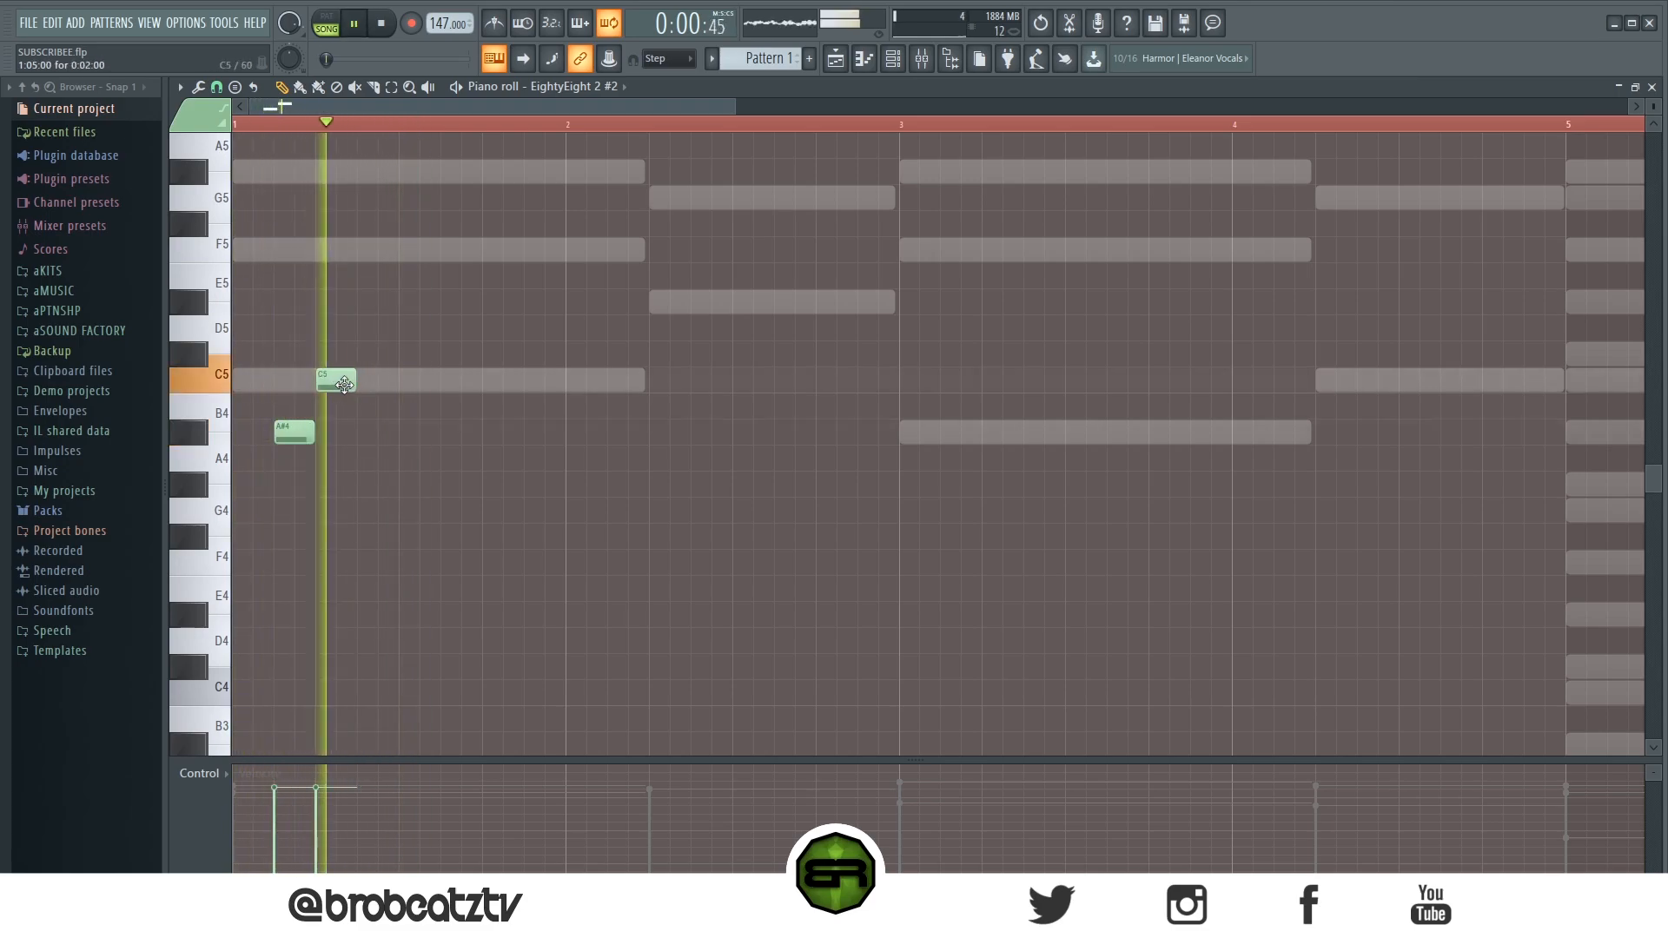
left_click_drag(354, 384, 460, 384)
key("space")
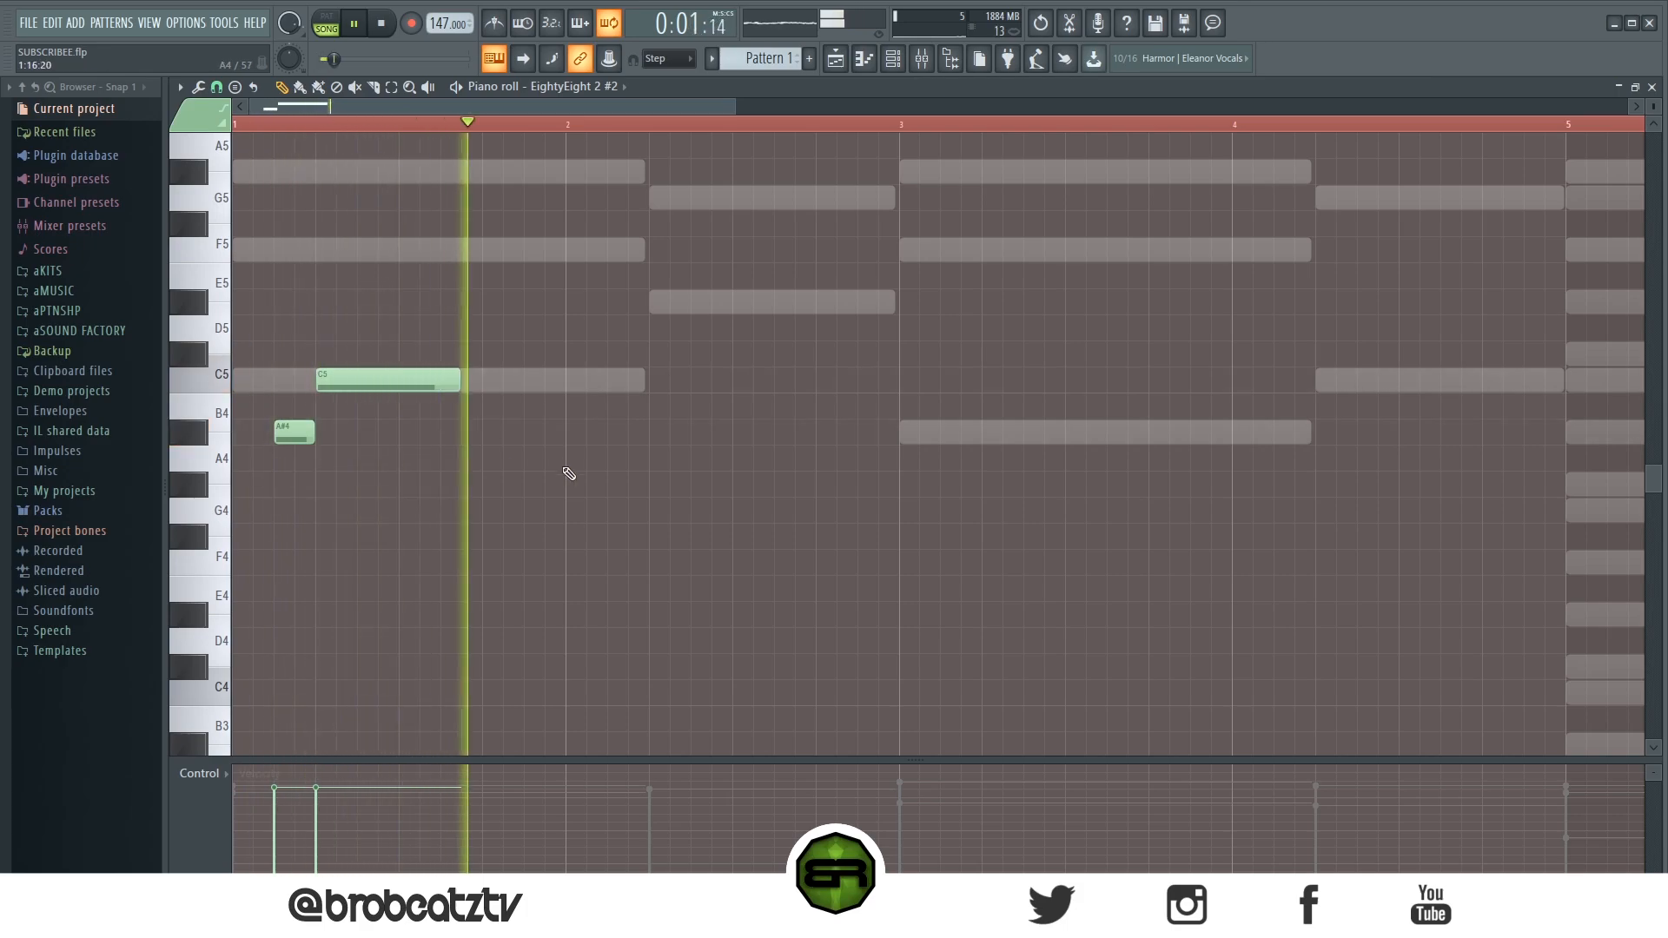
left_click(820, 380)
key("space")
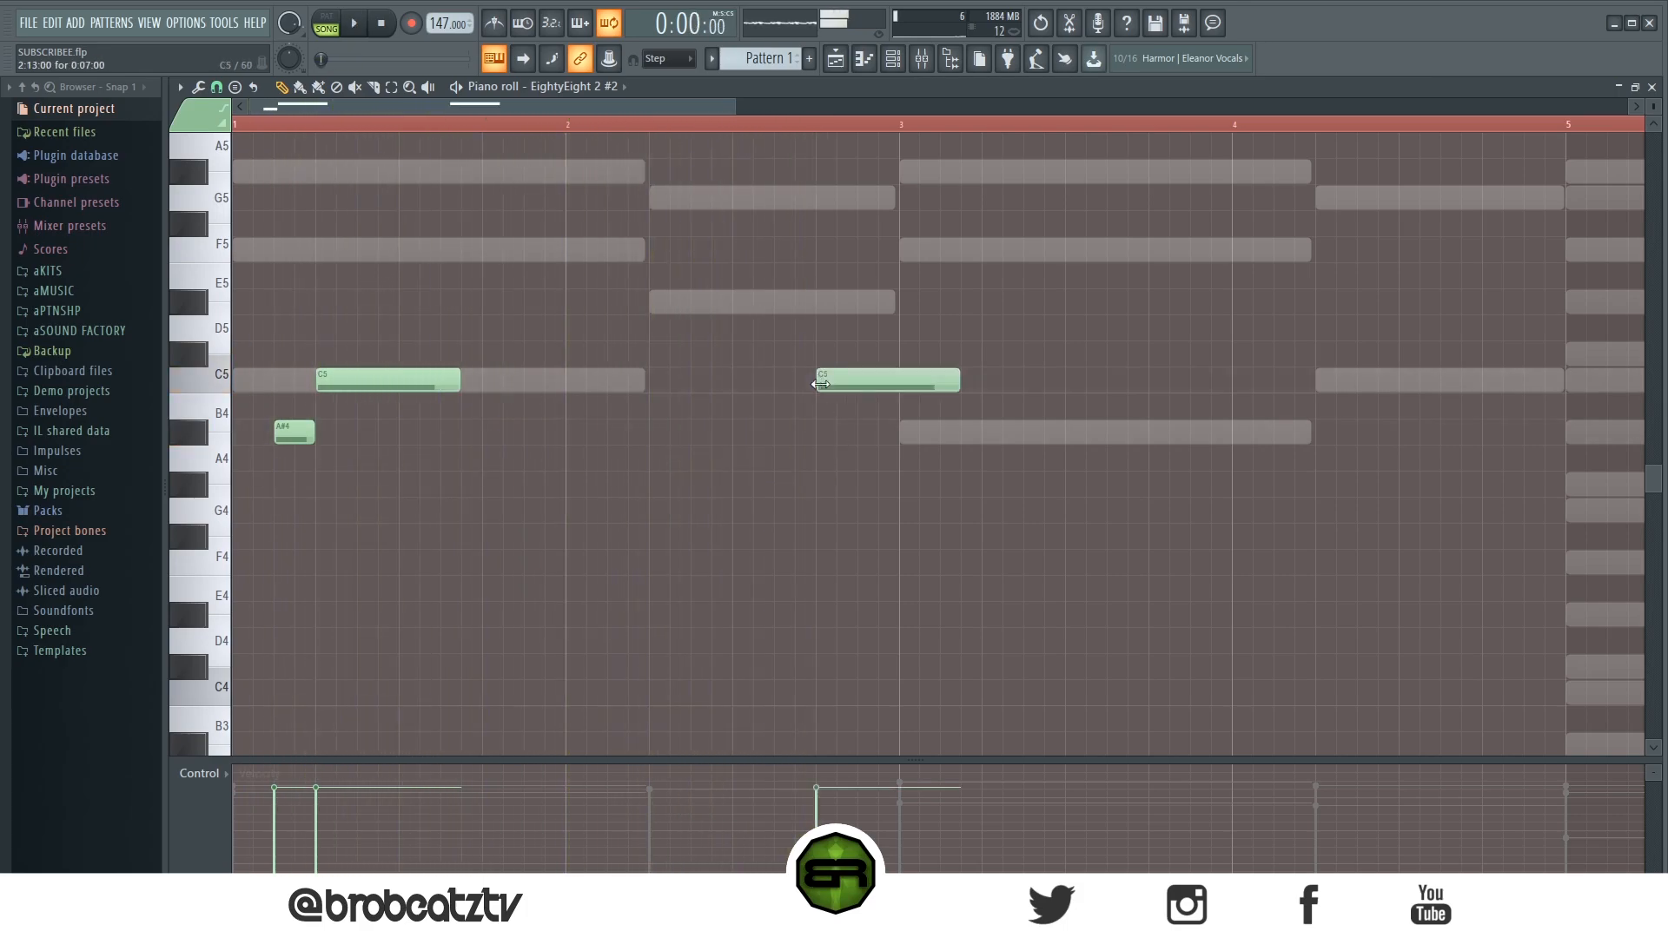
left_click_drag(959, 382, 838, 411)
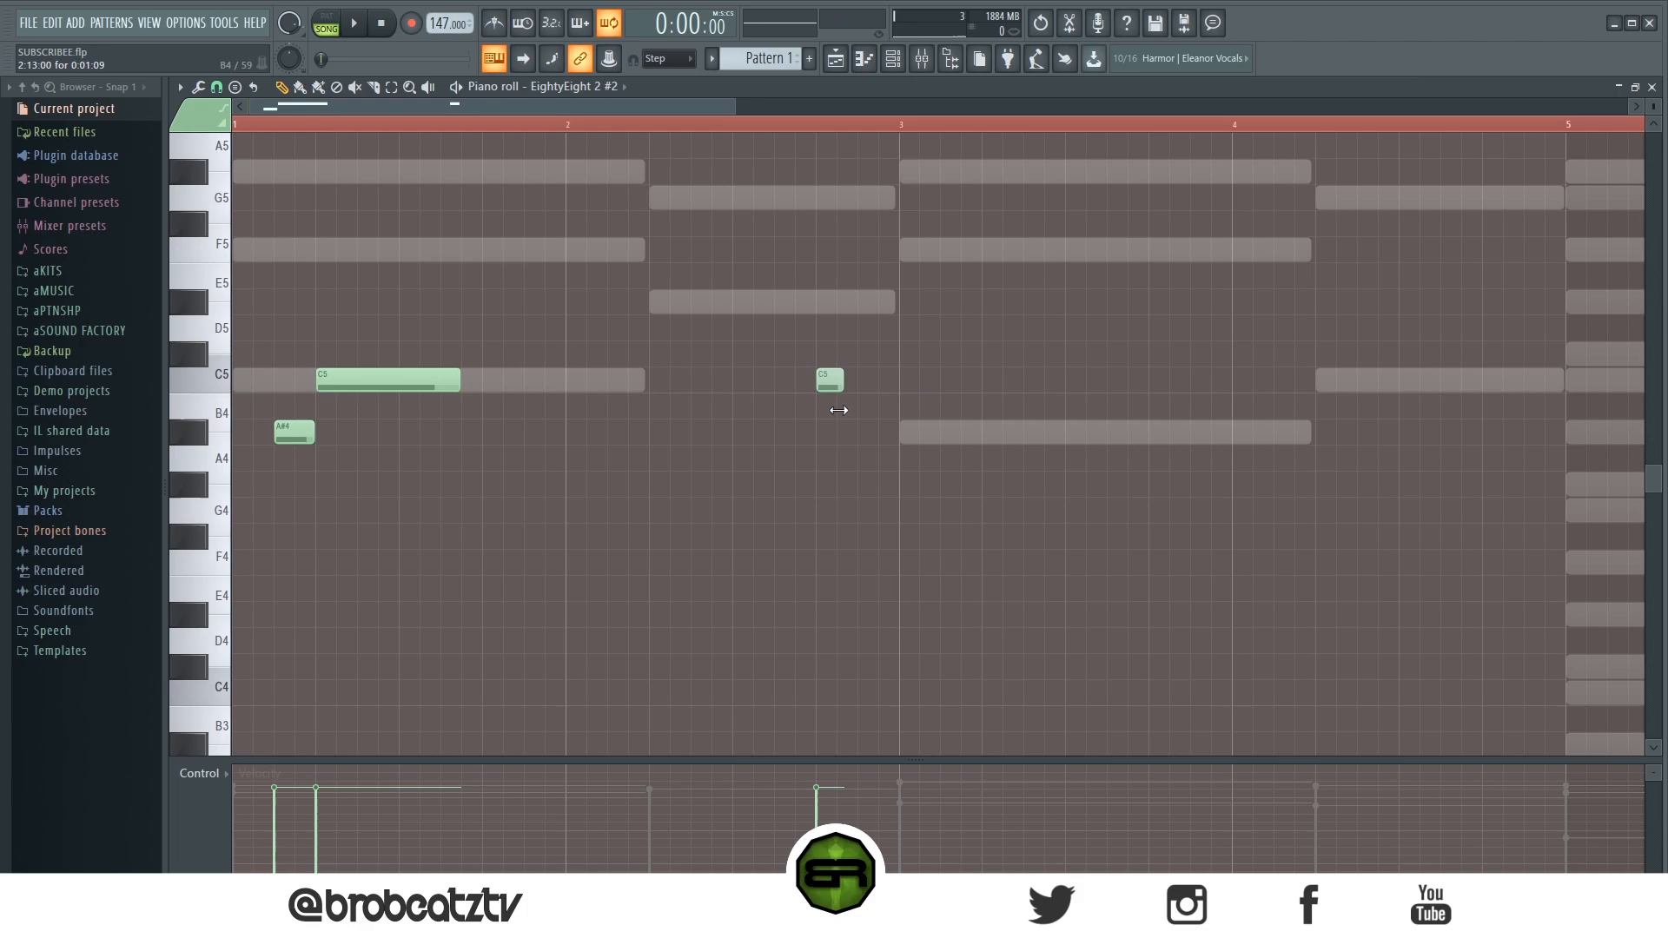
Step: Add a short D#5 note after it and an A#4 note starting bar 3, about 2½ beats long
left_click(867, 301)
left_click_drag(882, 305, 908, 305)
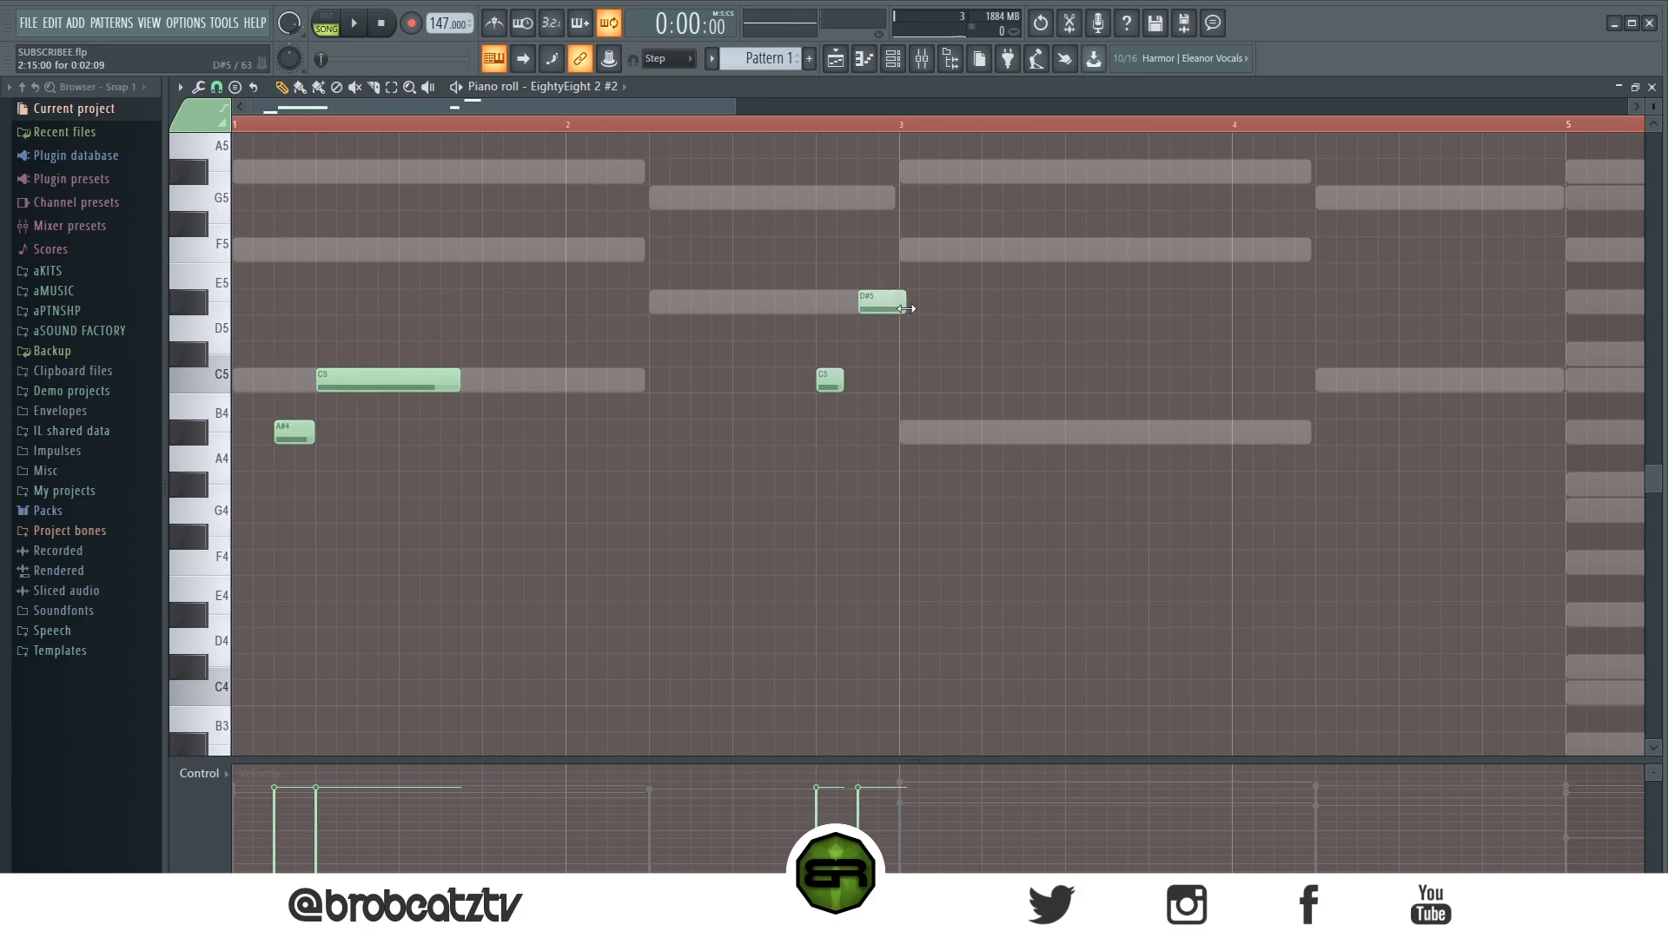
left_click(908, 431)
left_click_drag(949, 434, 1100, 439)
key("space")
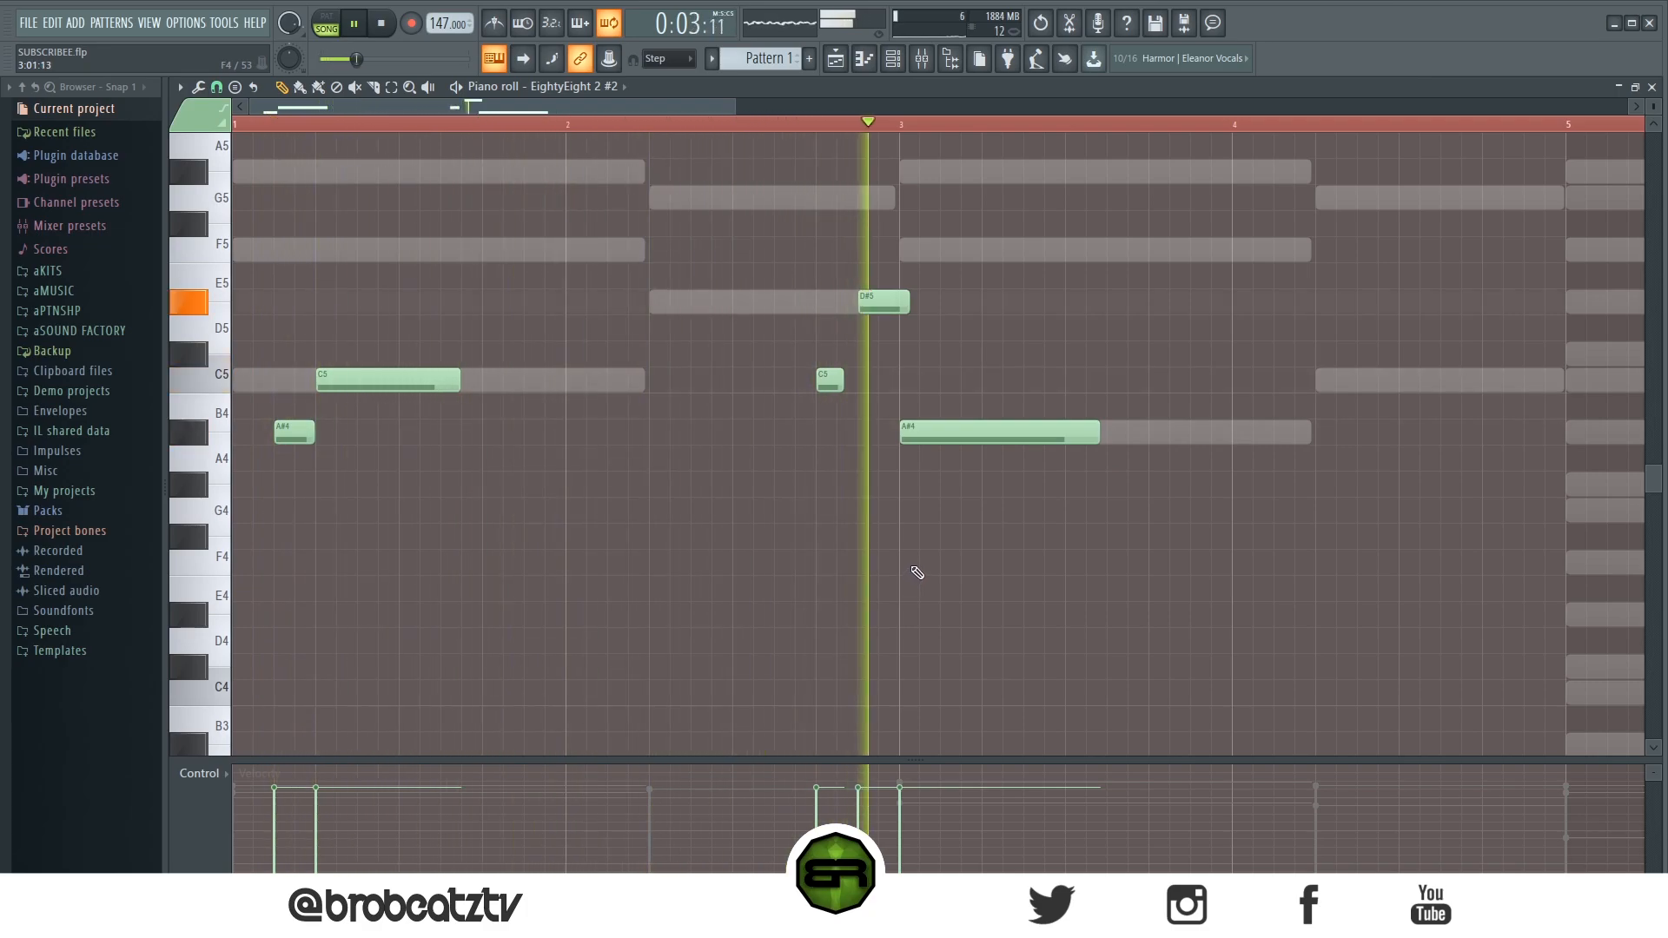
left_click_drag(975, 433, 989, 464)
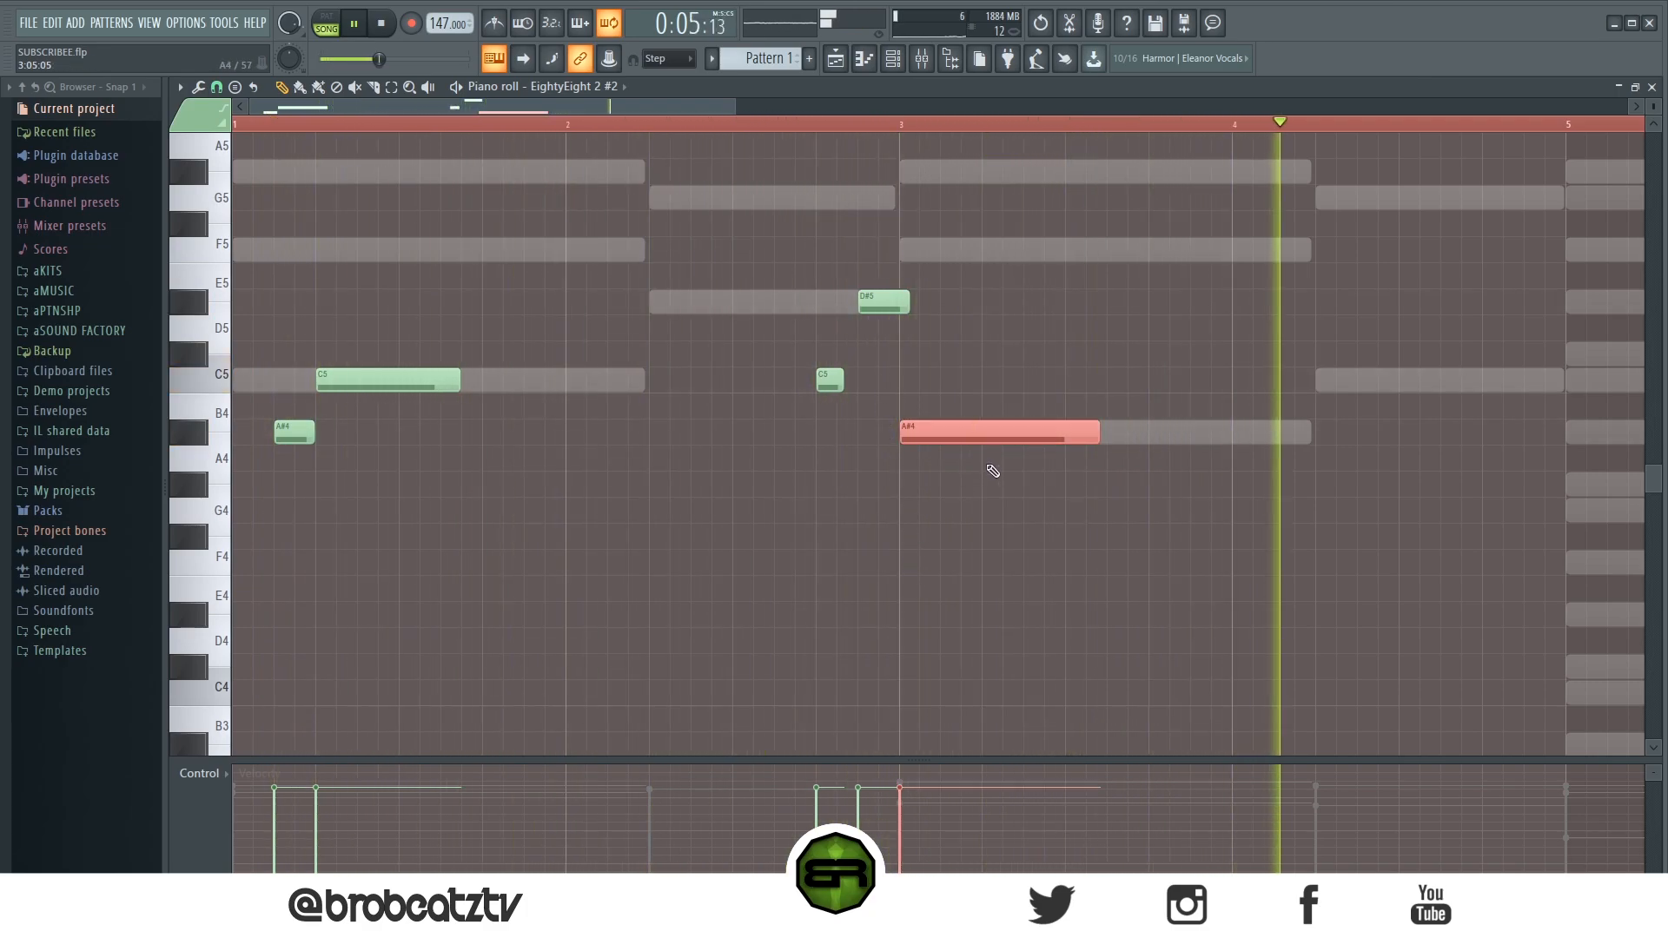
scroll(988, 464, "down", 2)
left_click_drag(843, 301, 906, 408)
scroll(944, 396, "down", 1)
left_click(1085, 387)
key("ctrl+a")
scroll(1084, 388, "down", 1)
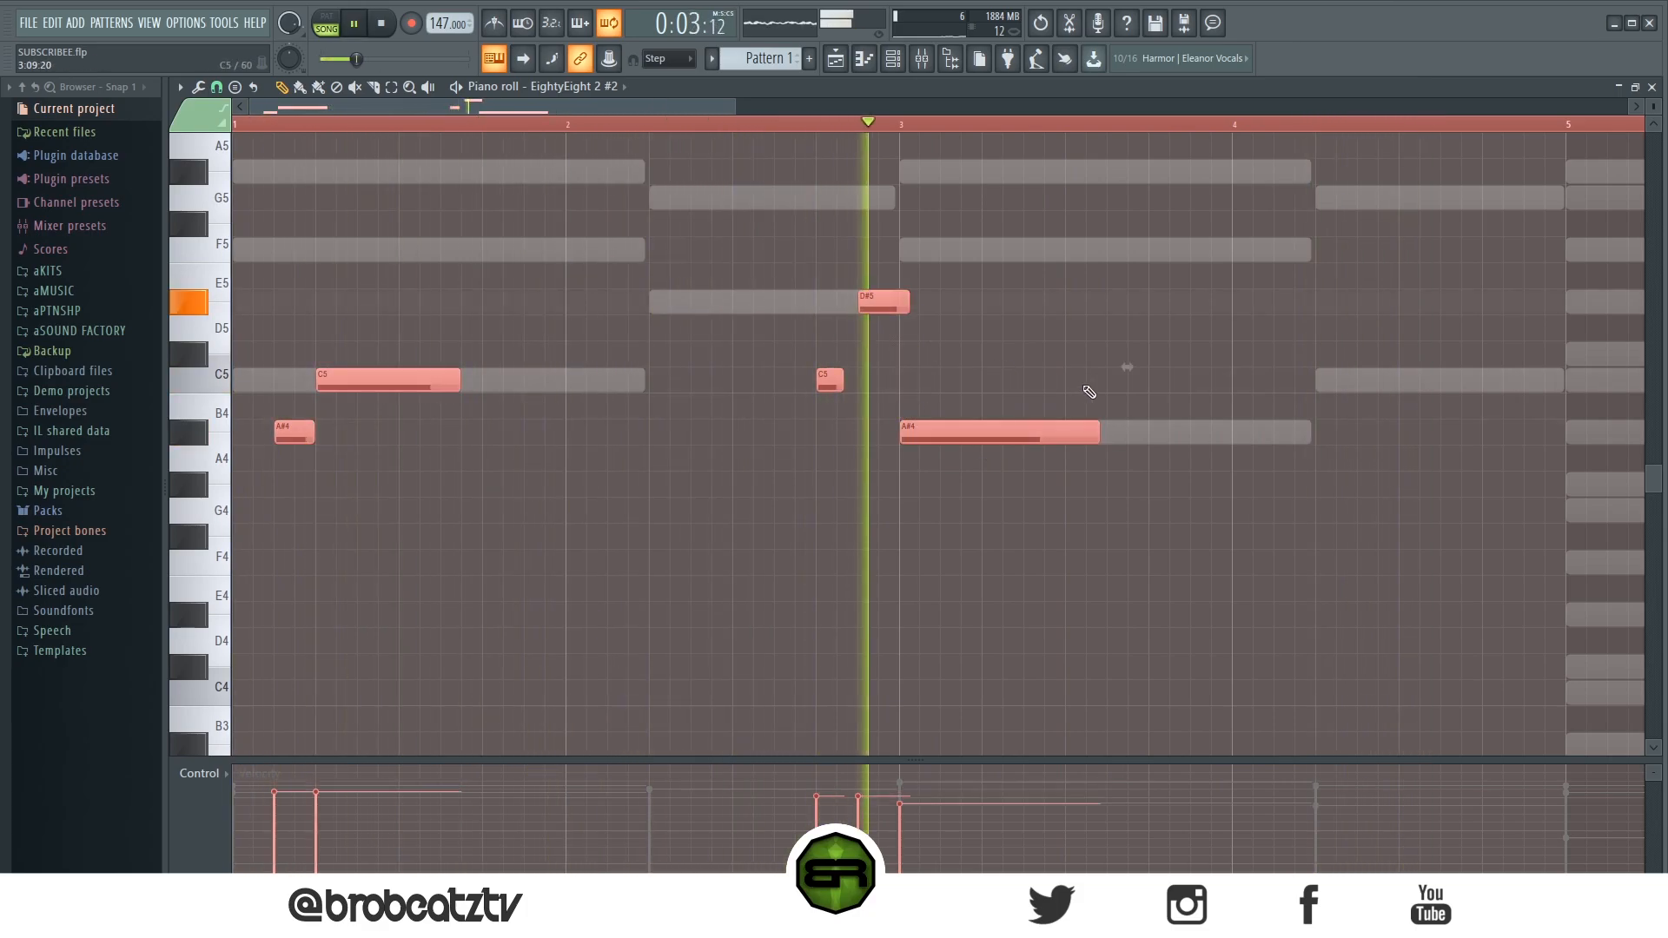
left_click(604, 325)
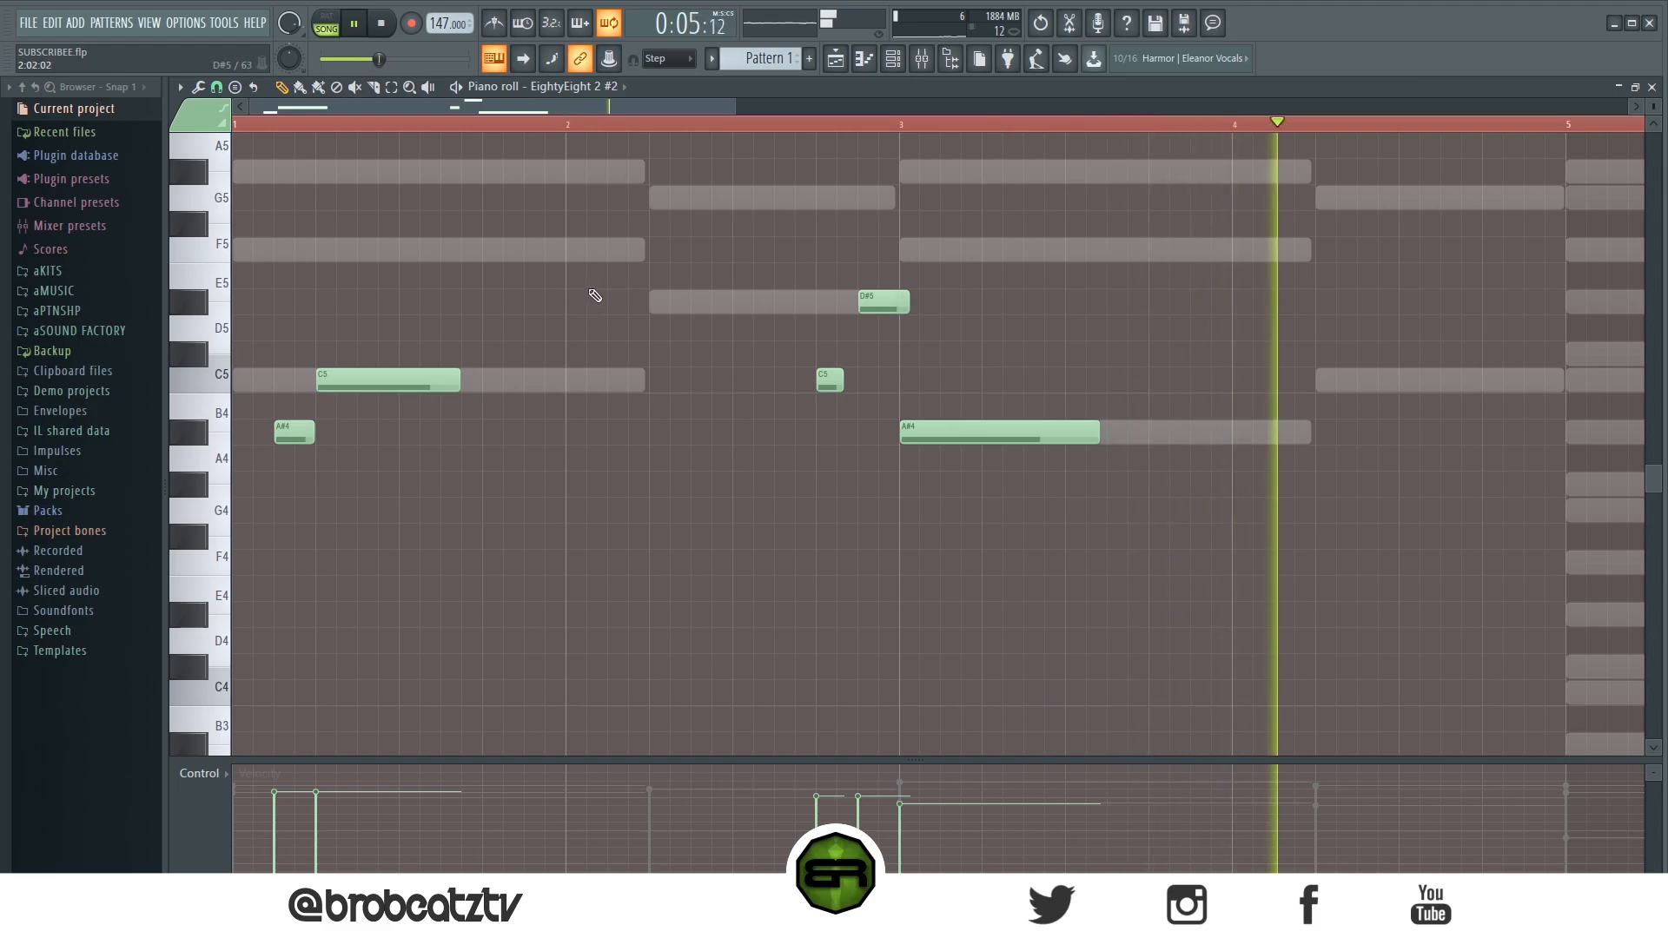
key("space")
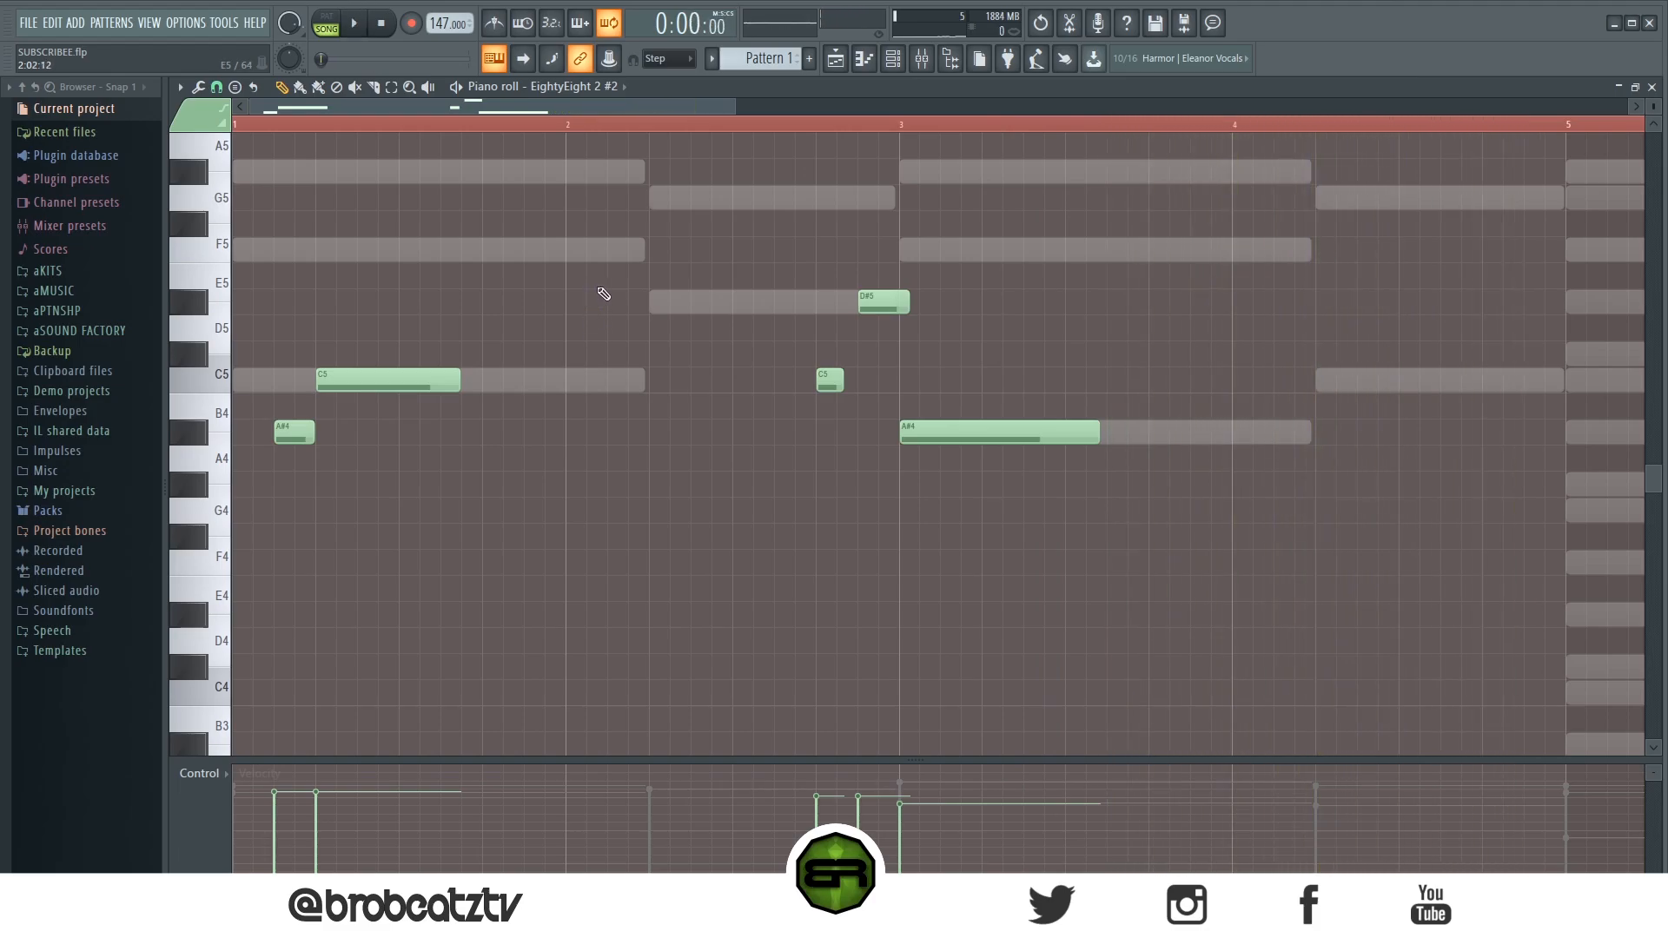
Step: Add three short rising notes, G#5, A#5 and C6, on the last beat of bar 1
scroll(659, 475, "up", 4)
left_click_drag(344, 344, 1306, 561)
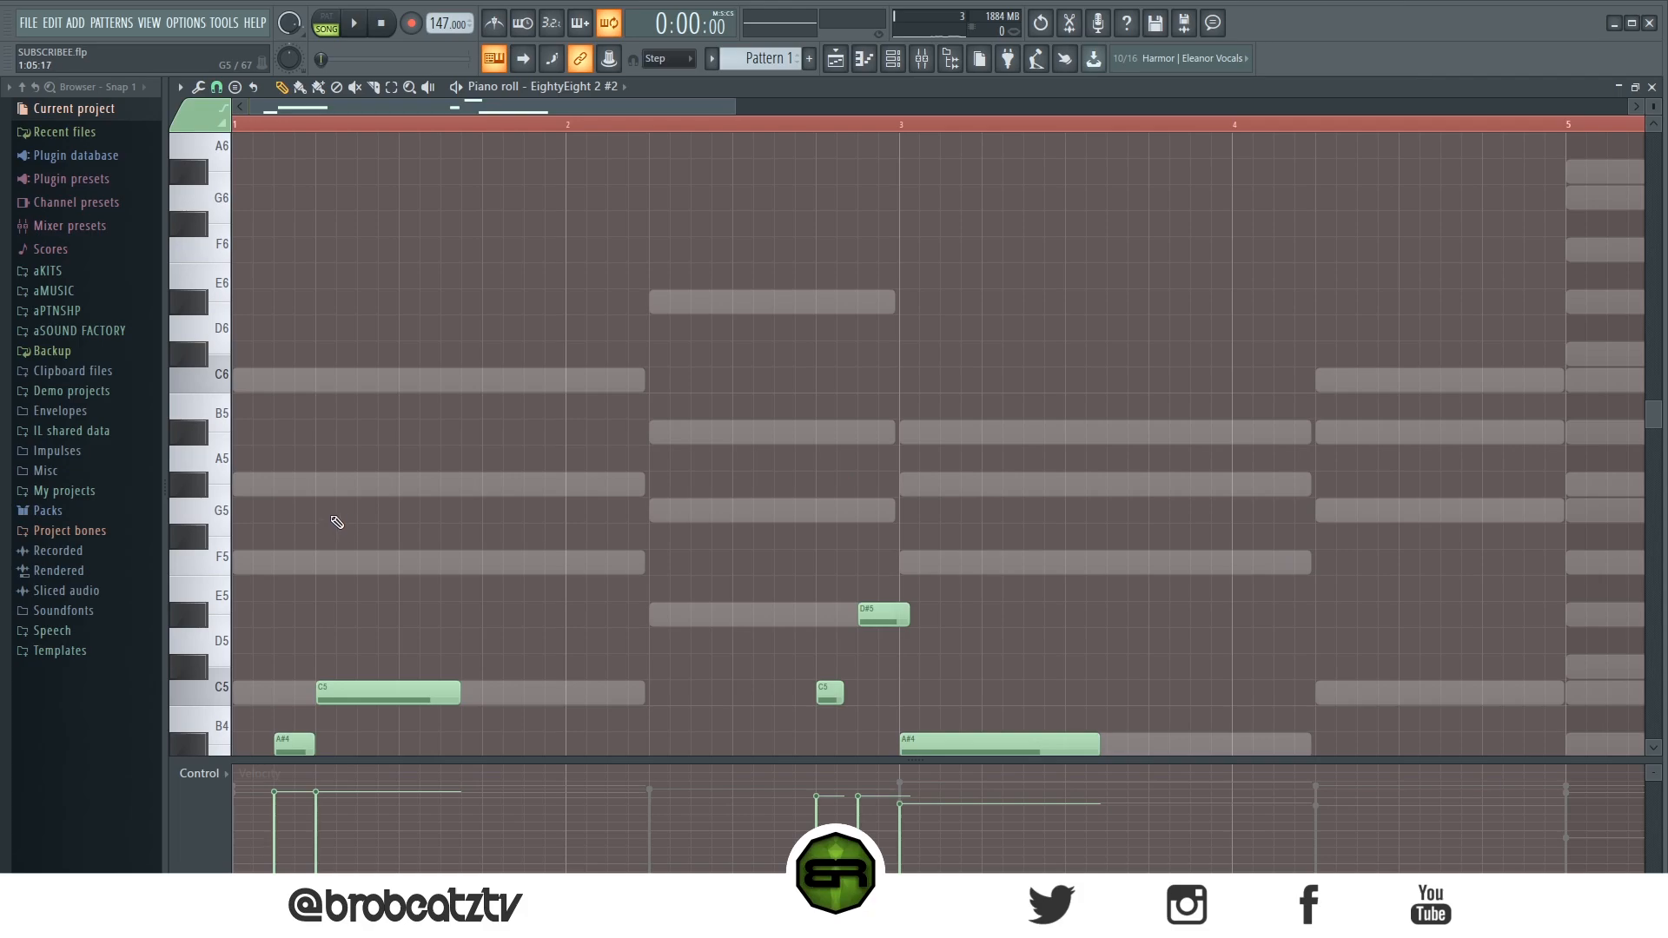
left_click(487, 489)
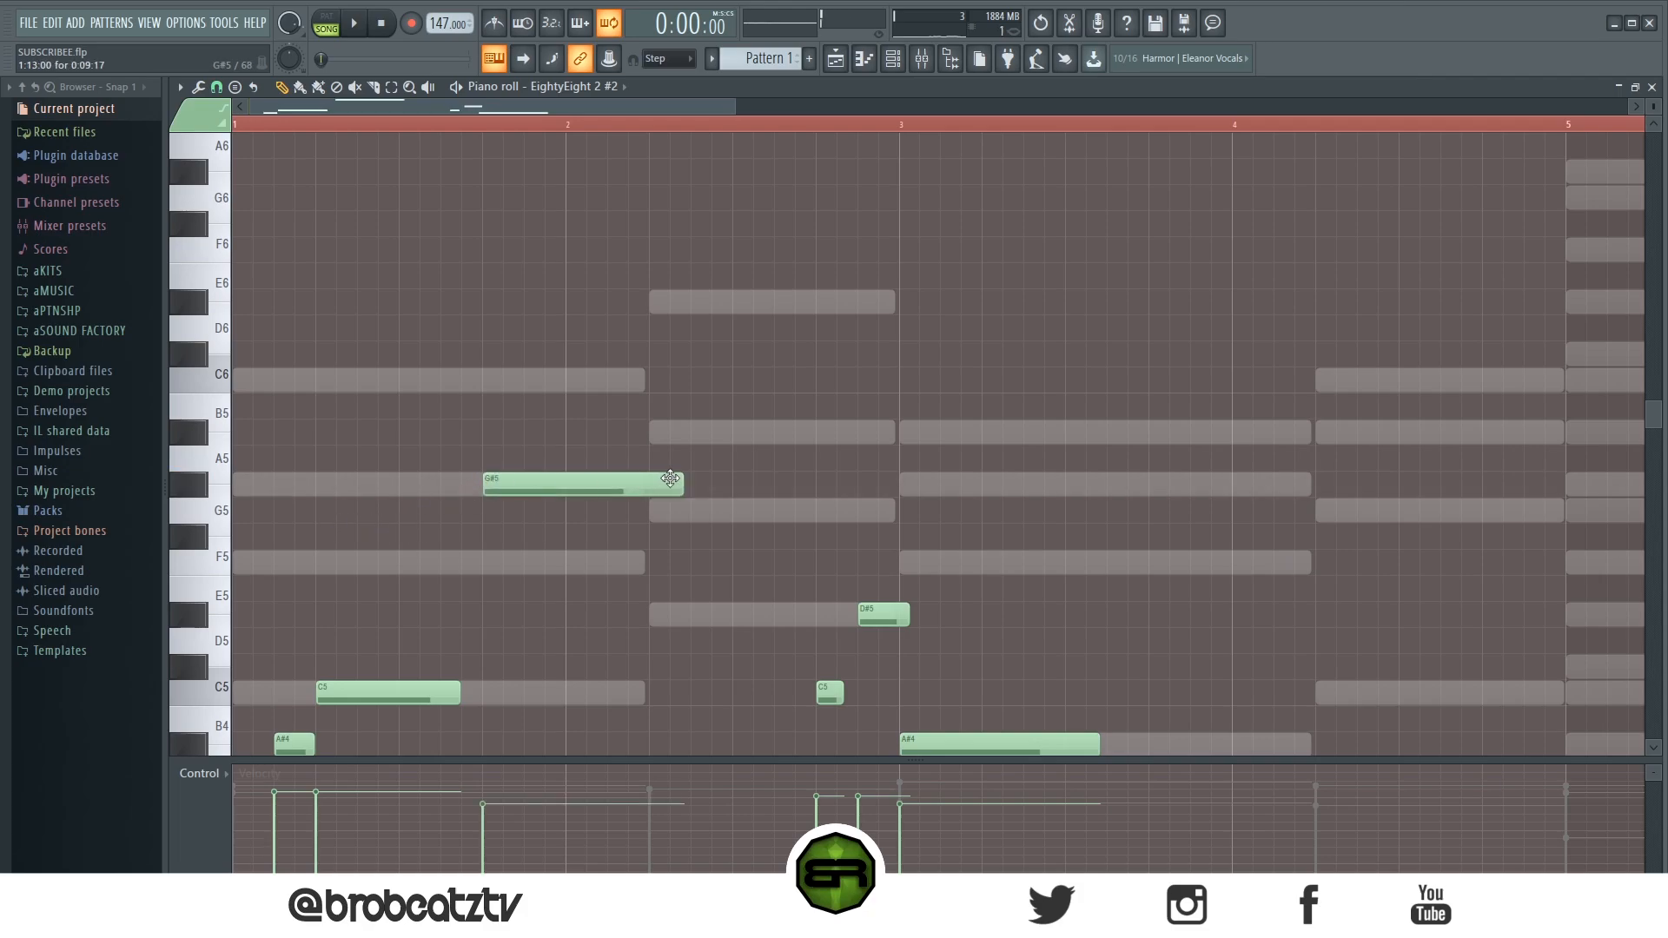
left_click_drag(680, 487, 486, 484)
left_click(529, 432)
left_click(571, 380)
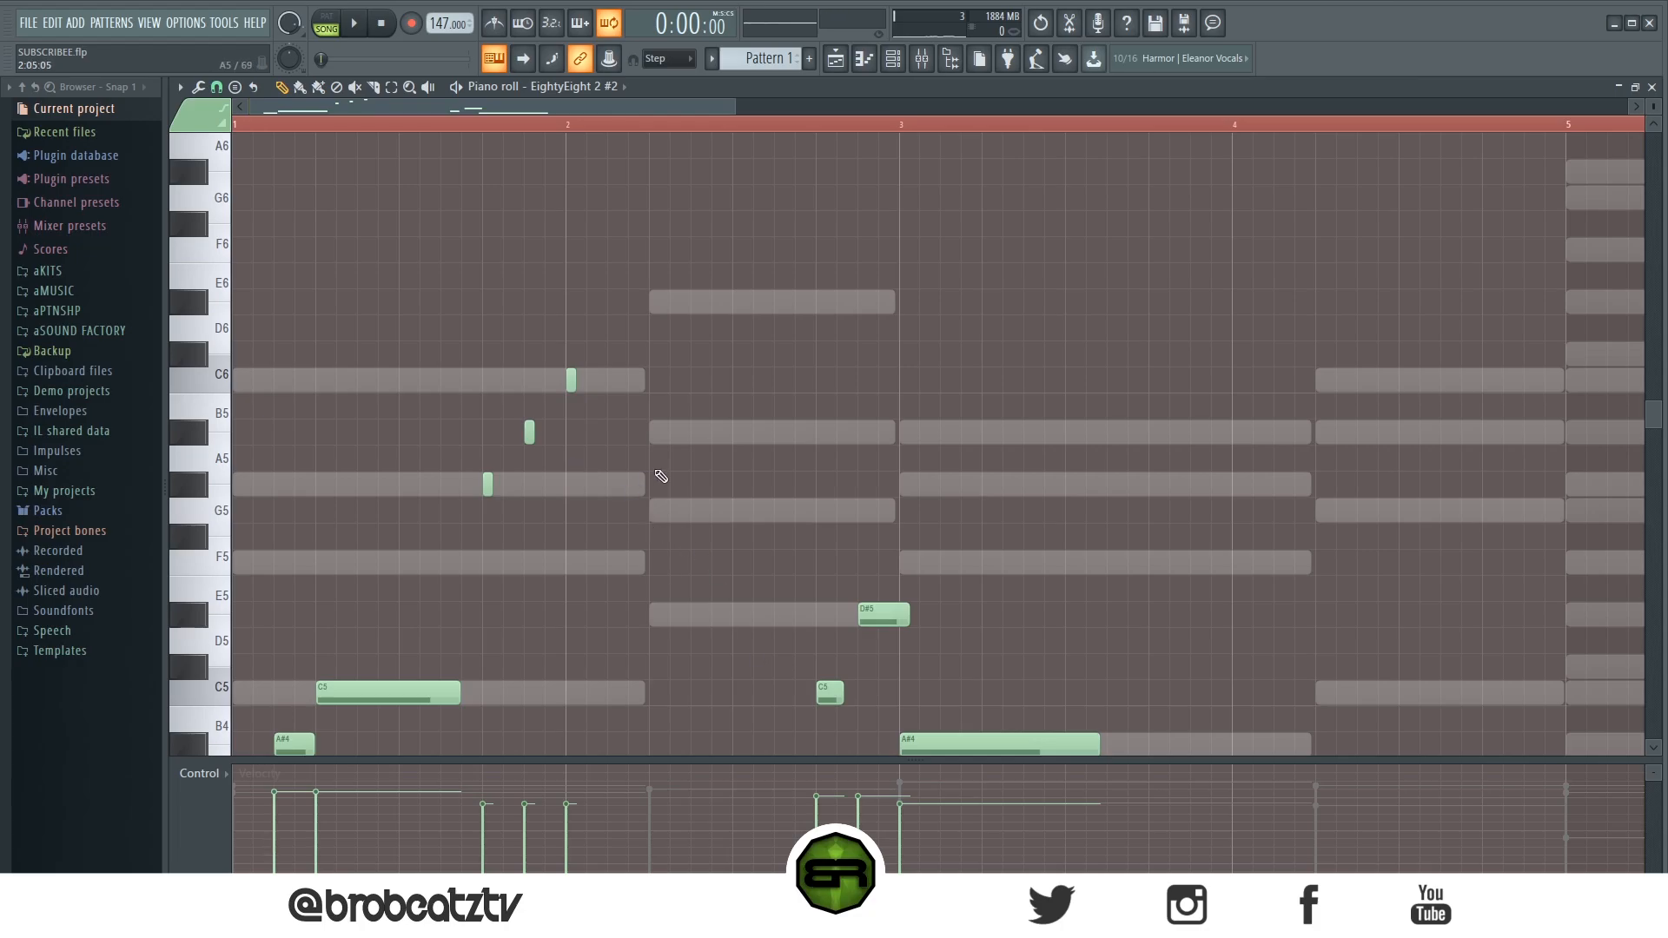
Step: Delete the three rising notes at the end of bar 1, along with a stray A#5 note added at bar 2
left_click(656, 442)
left_click_drag(741, 363, 487, 583, "ctrl")
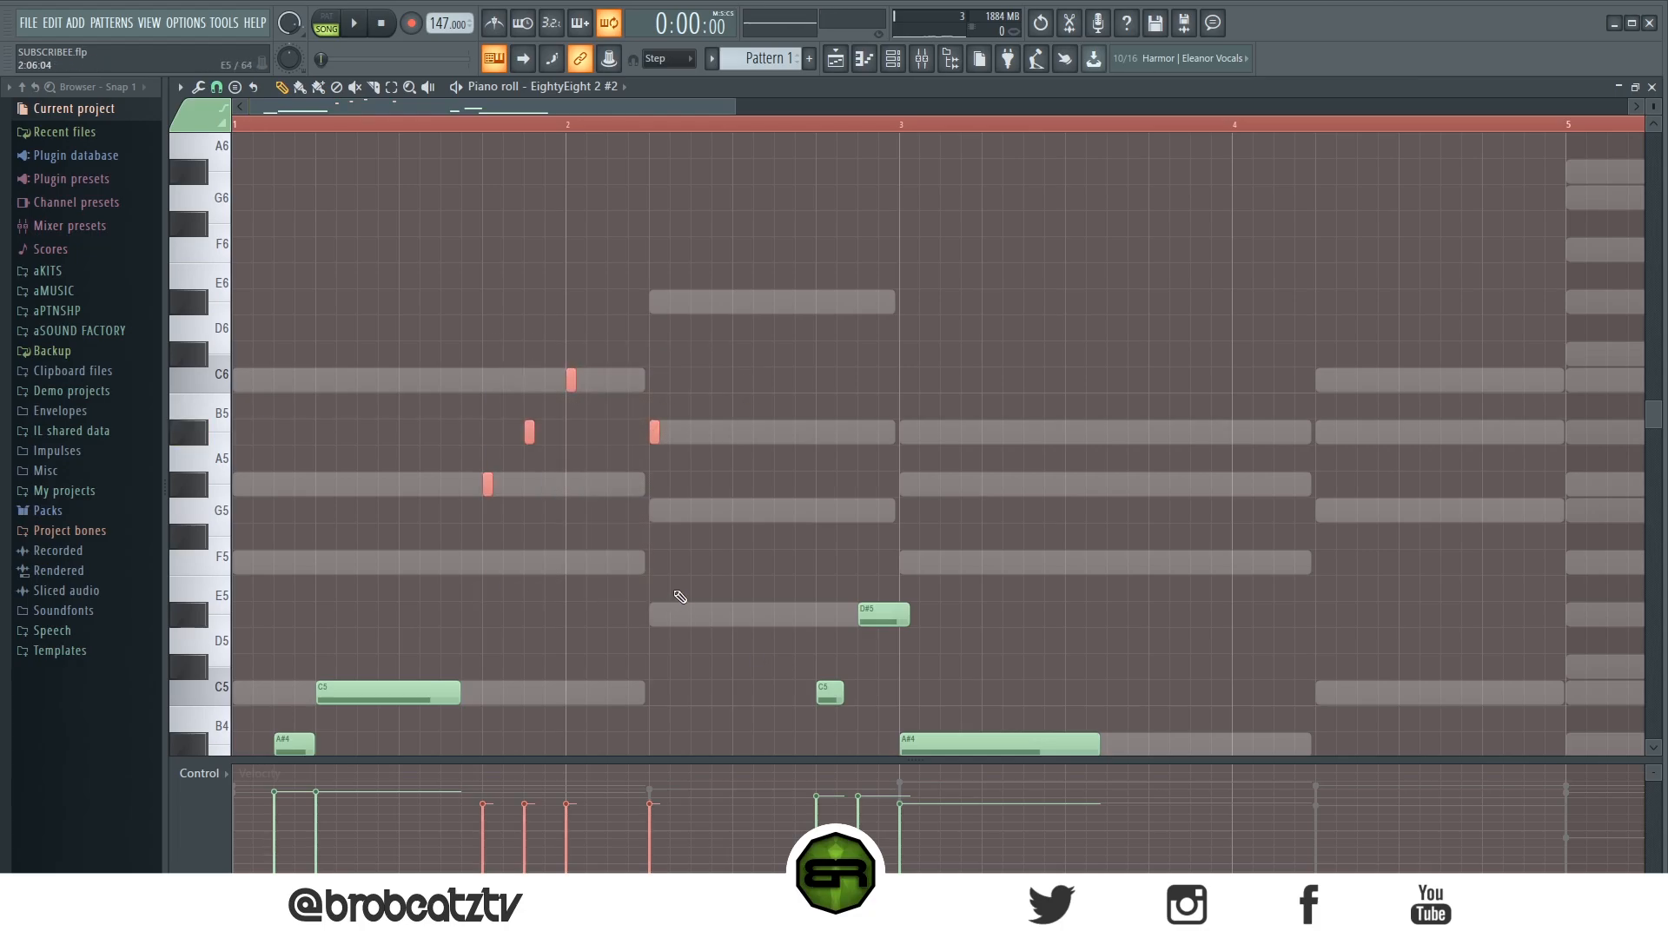
left_click(608, 520)
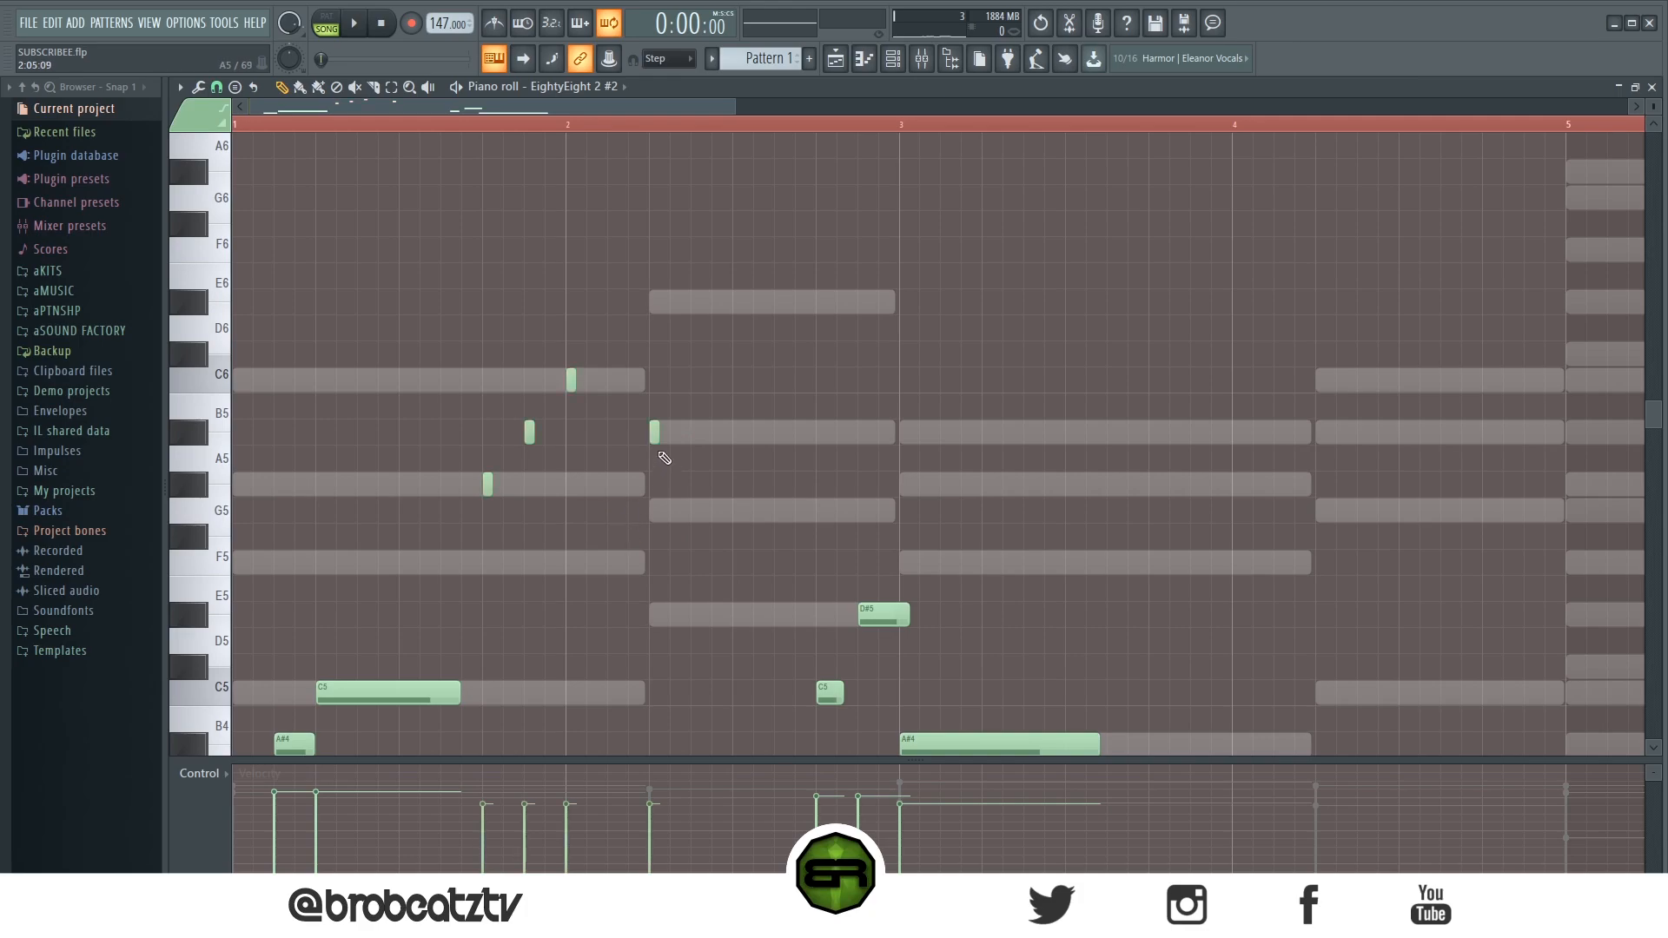
right_click(654, 431)
right_click(571, 379)
right_click(529, 431)
right_click(488, 484)
Step: Try a run of notes around C6 across bars 1 and 2, then select and delete them all
left_click(488, 380)
left_click(487, 354)
left_click_drag(502, 361, 559, 358)
left_click(532, 379)
left_click(573, 406)
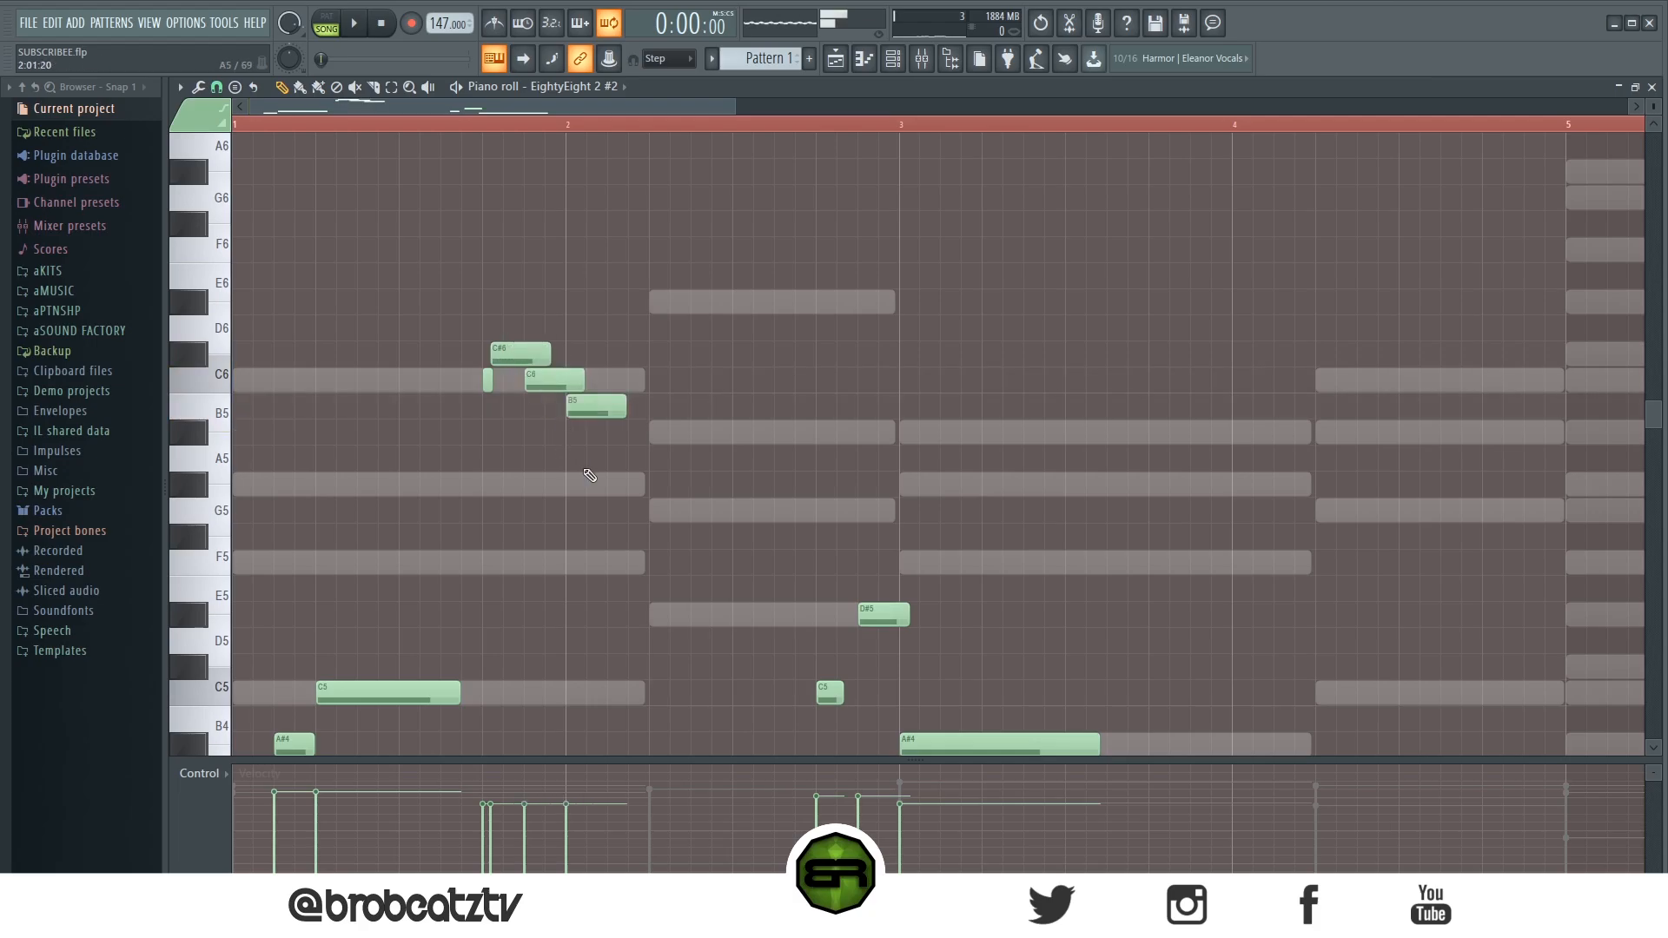
left_click(617, 432)
left_click(679, 536)
left_click(721, 458)
left_click(770, 432)
left_click_drag(770, 432, 805, 431)
left_click(826, 380)
left_click_drag(894, 316, 372, 578)
key("Delete")
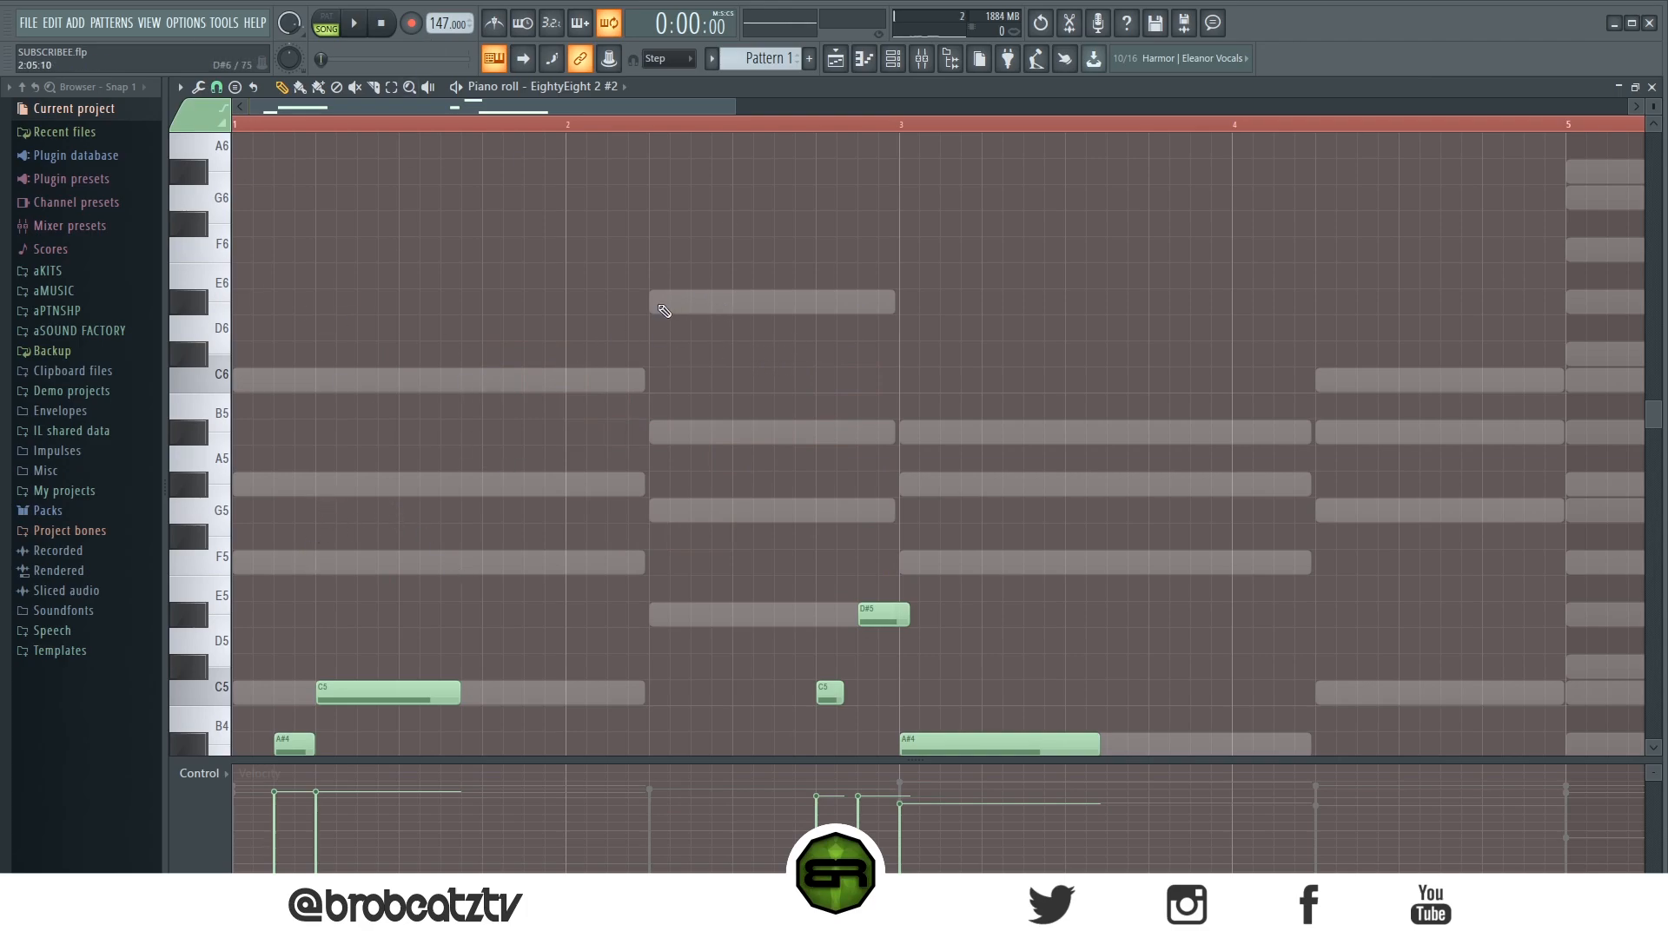
Step: Add a D#6 note starting on beat 4 of bar 1, about 2 beats long
left_click_drag(704, 212, 791, 733)
mouse_move(691, 304)
left_mouse_down()
mouse_move(735, 328)
mouse_move(569, 306)
mouse_move(695, 310)
left_mouse_up()
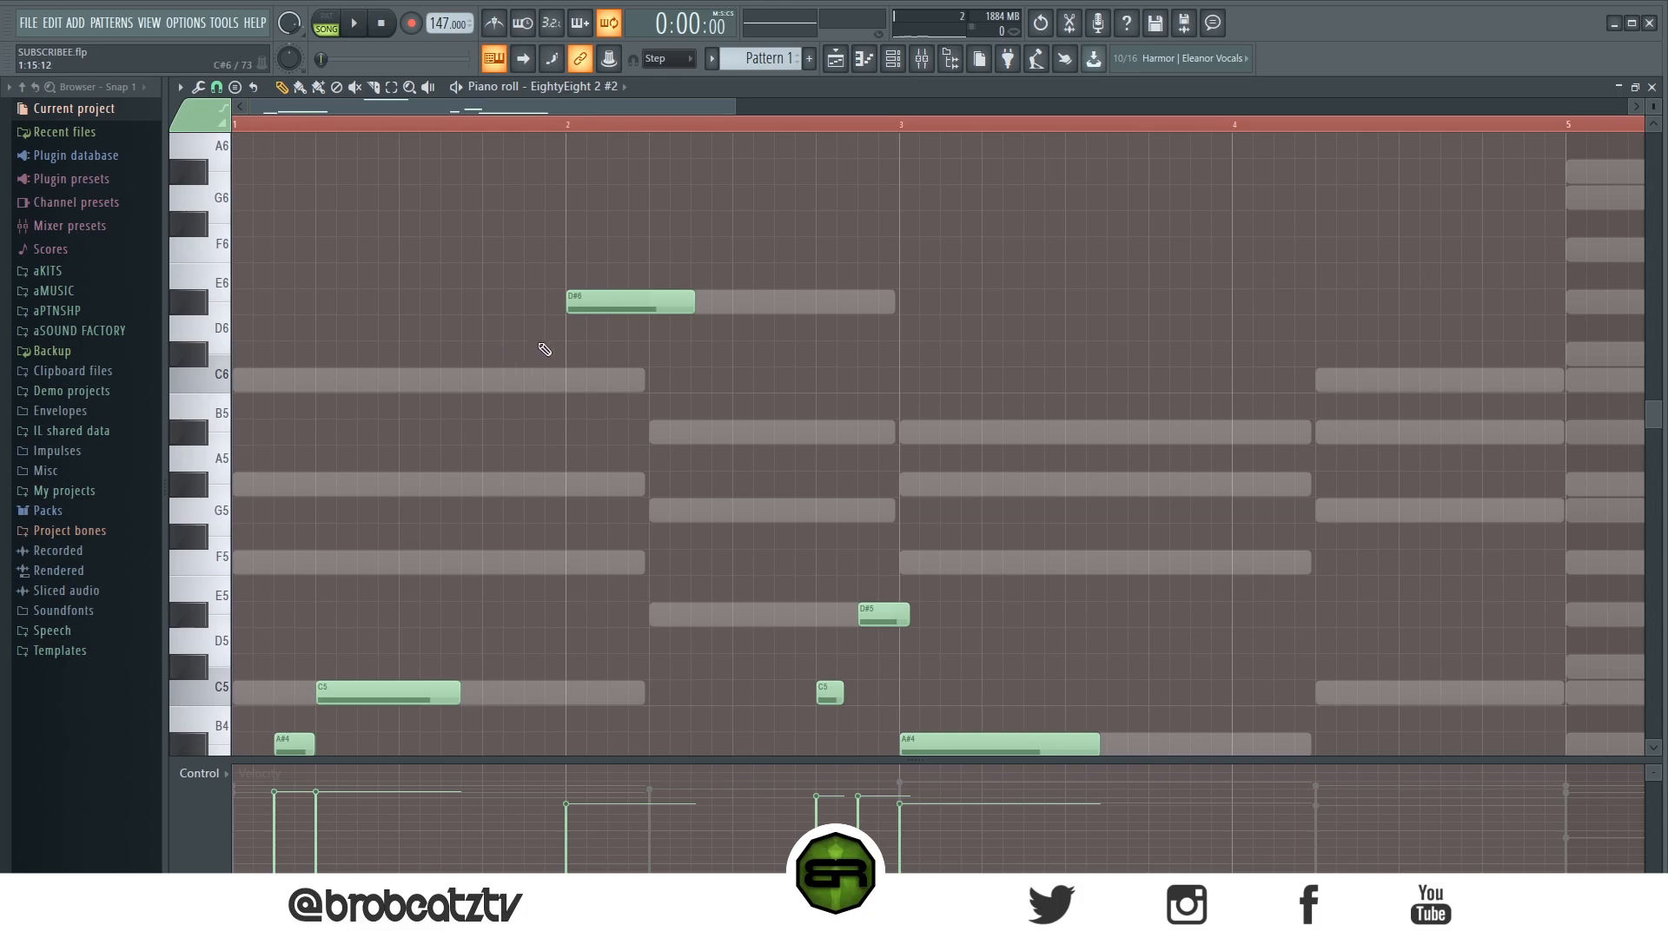
left_click_drag(609, 304, 645, 310)
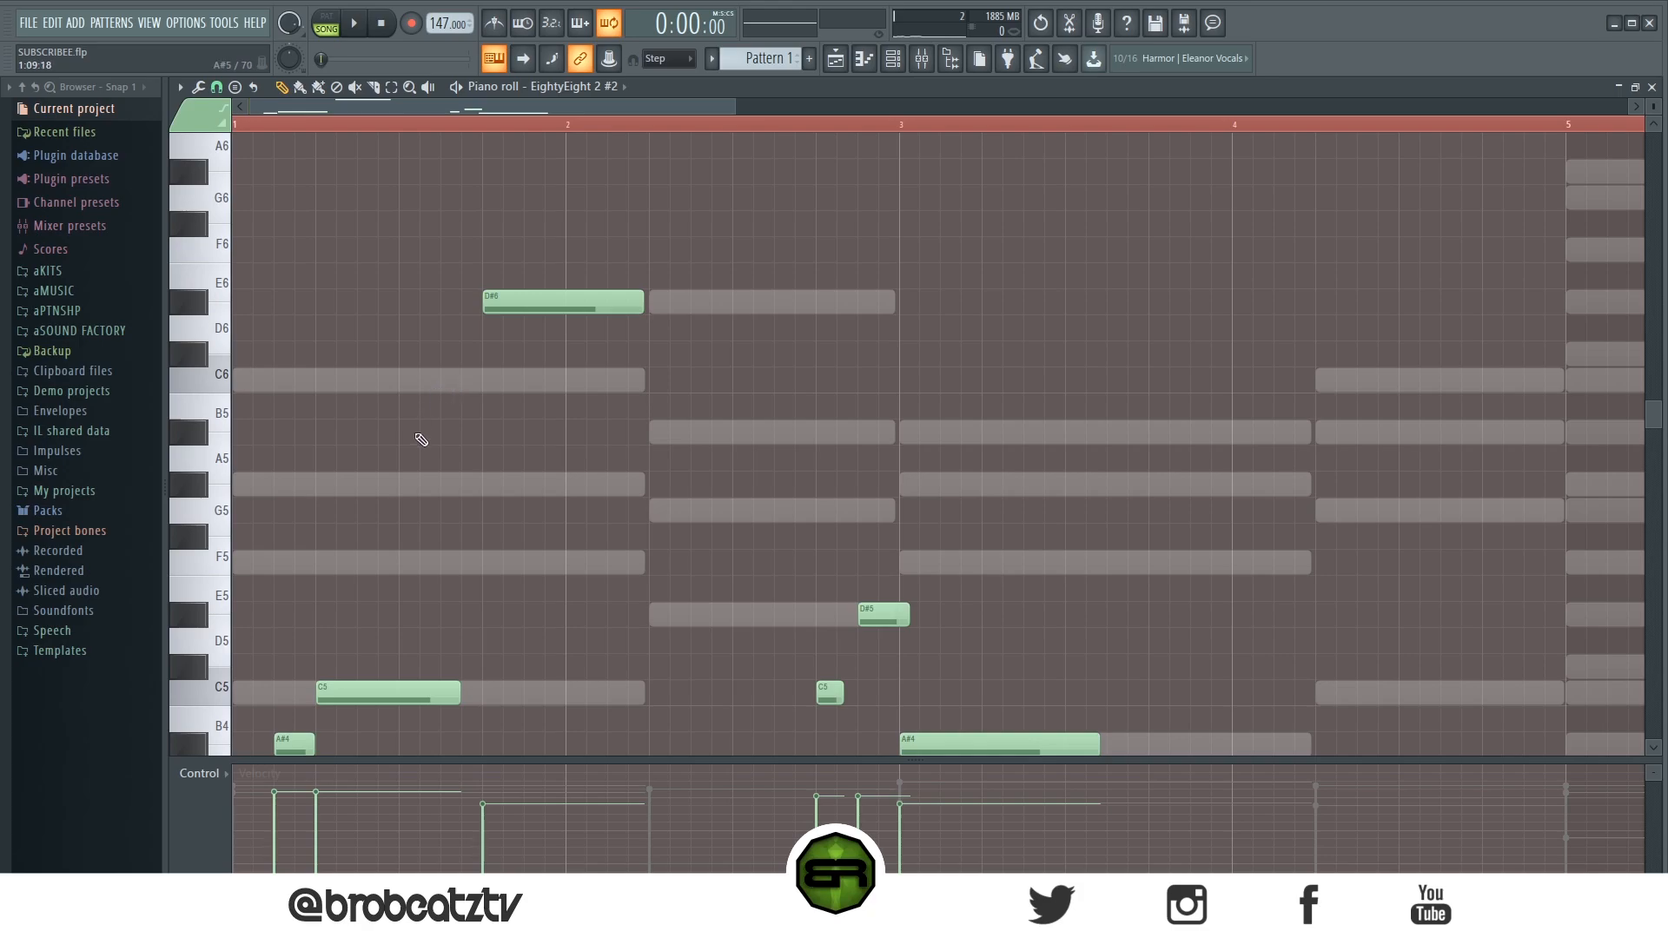
Step: Add short A#5 and C6 notes on beats 3 and 3½ of bar 1, an octave up
scroll(391, 554, "down", 3)
left_click_drag(279, 552, 299, 610)
left_click_drag(263, 521, 486, 565)
left_click_drag(289, 585, 413, 583, "shift")
key("ctrl+Up")
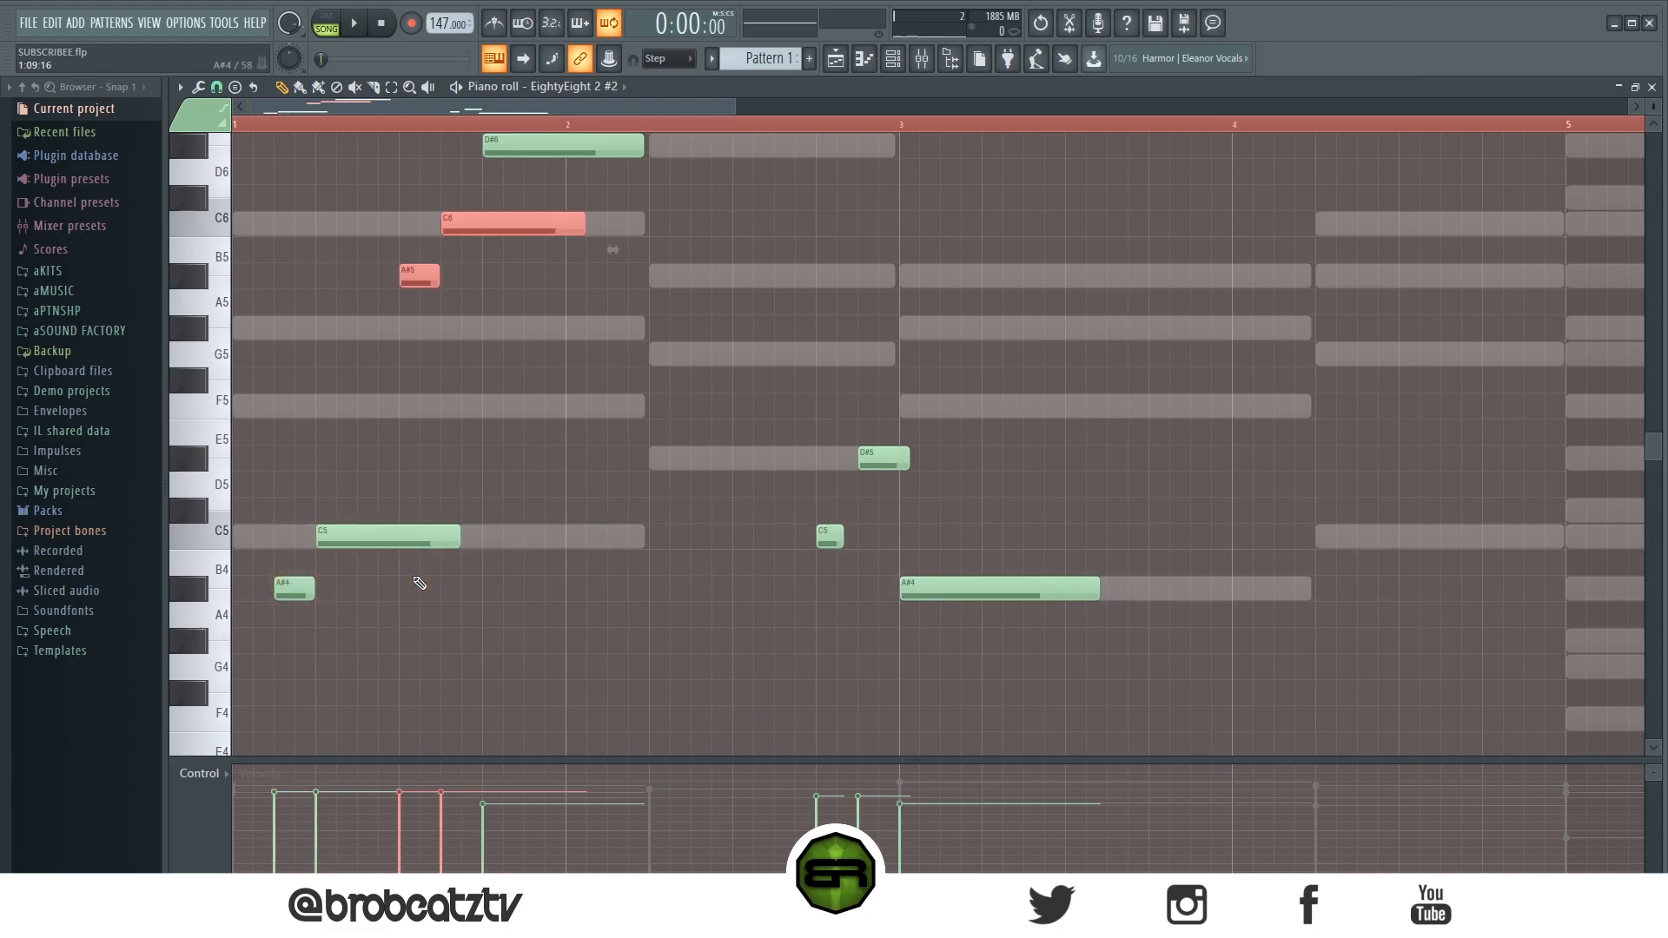
scroll(469, 607, "up", 3)
left_click(466, 611, "ctrl")
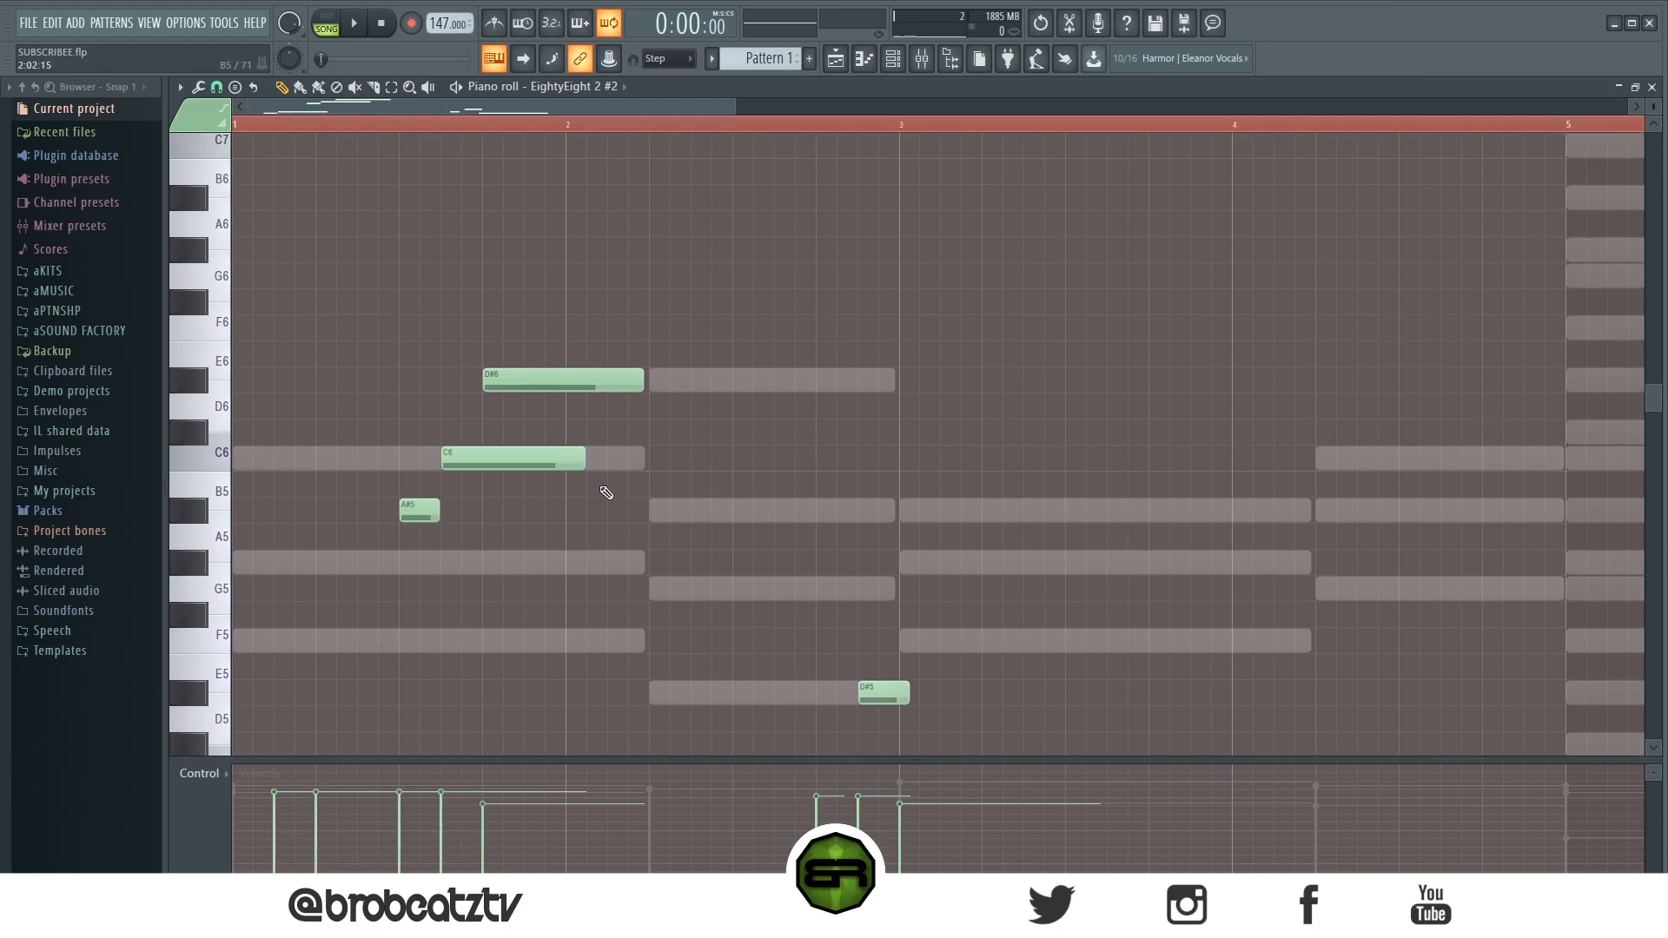
left_click_drag(584, 459, 410, 517)
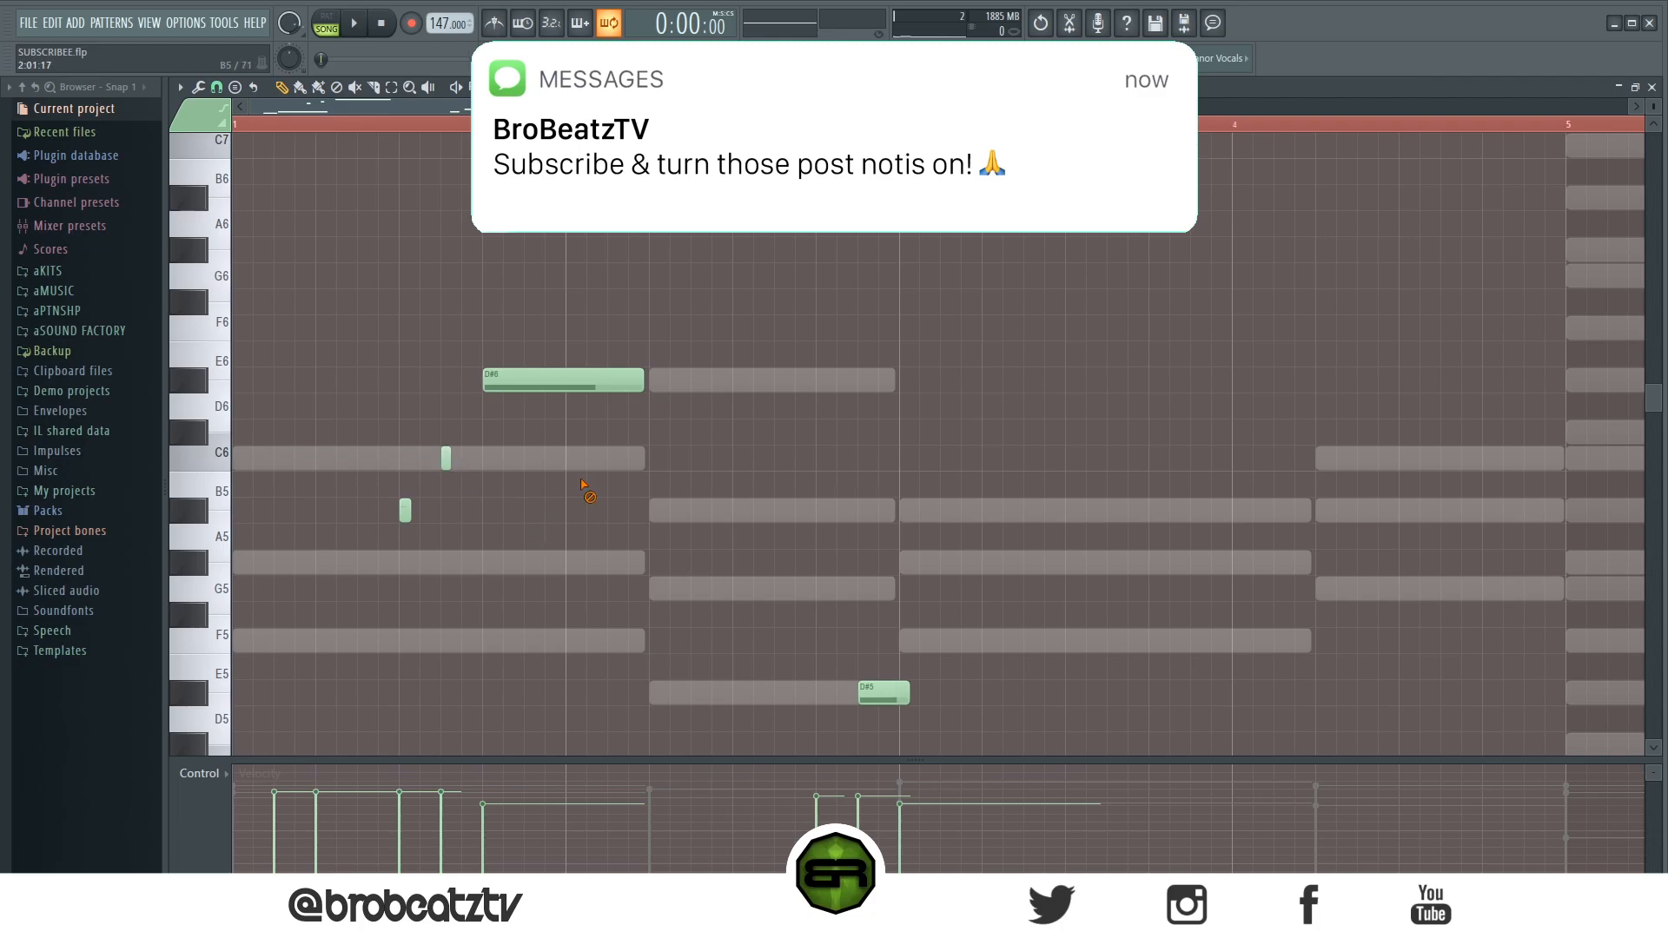
Step: Add a short C6 note at the start of bar 2 and play the melody back
left_click(655, 463)
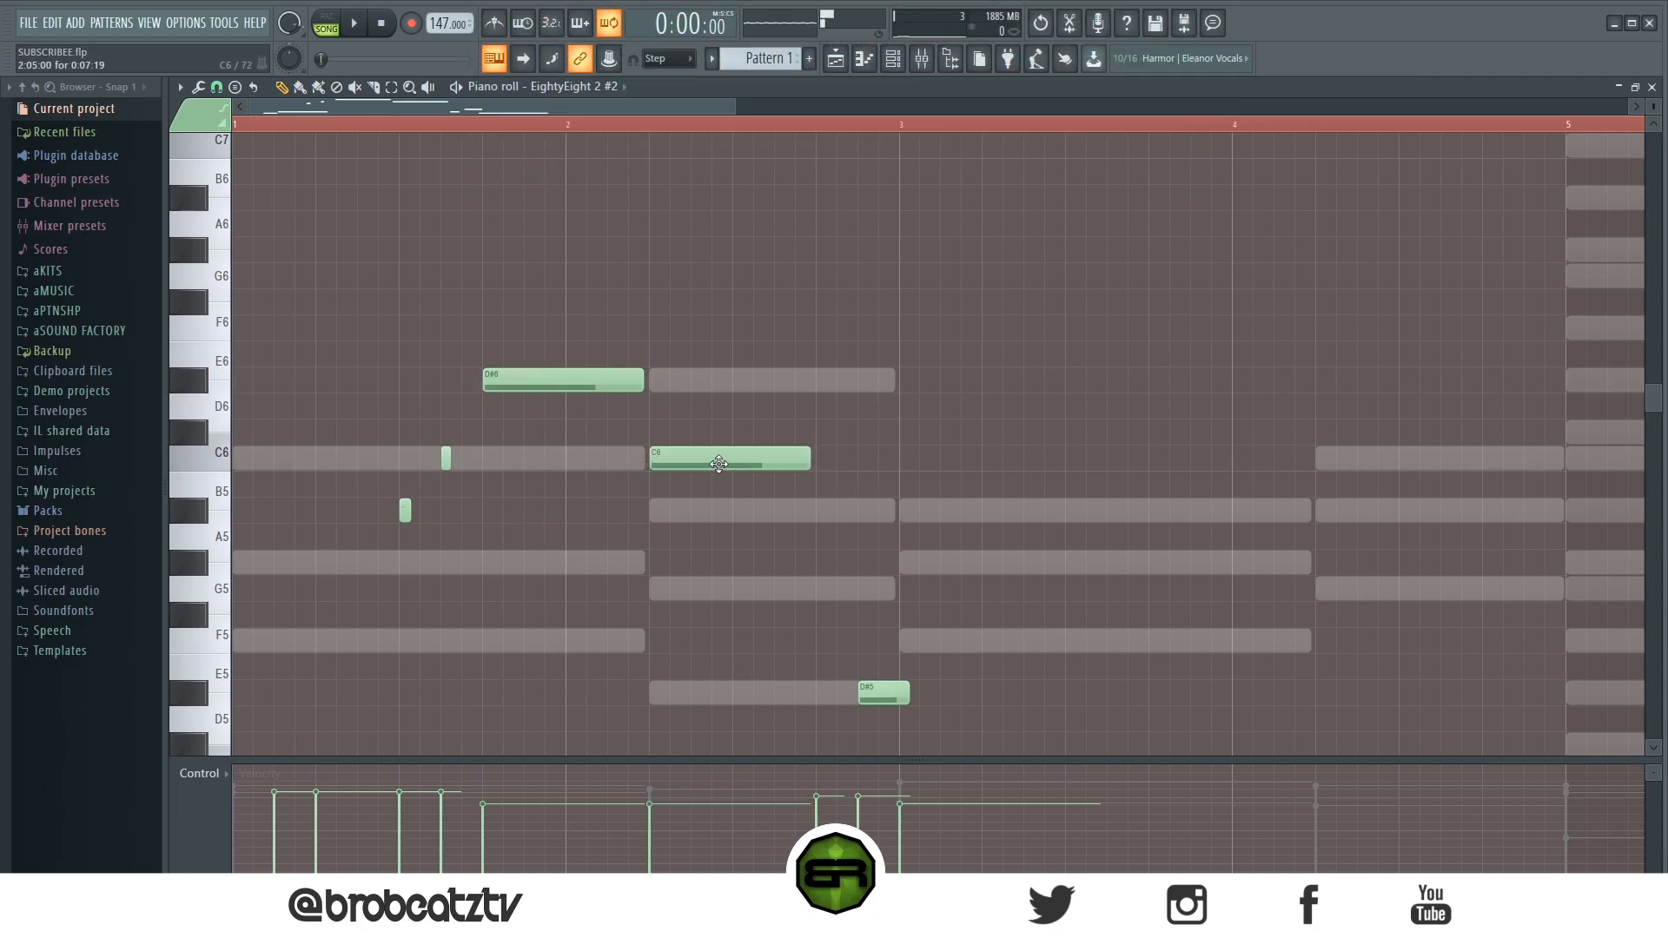
left_click_drag(810, 468, 682, 499)
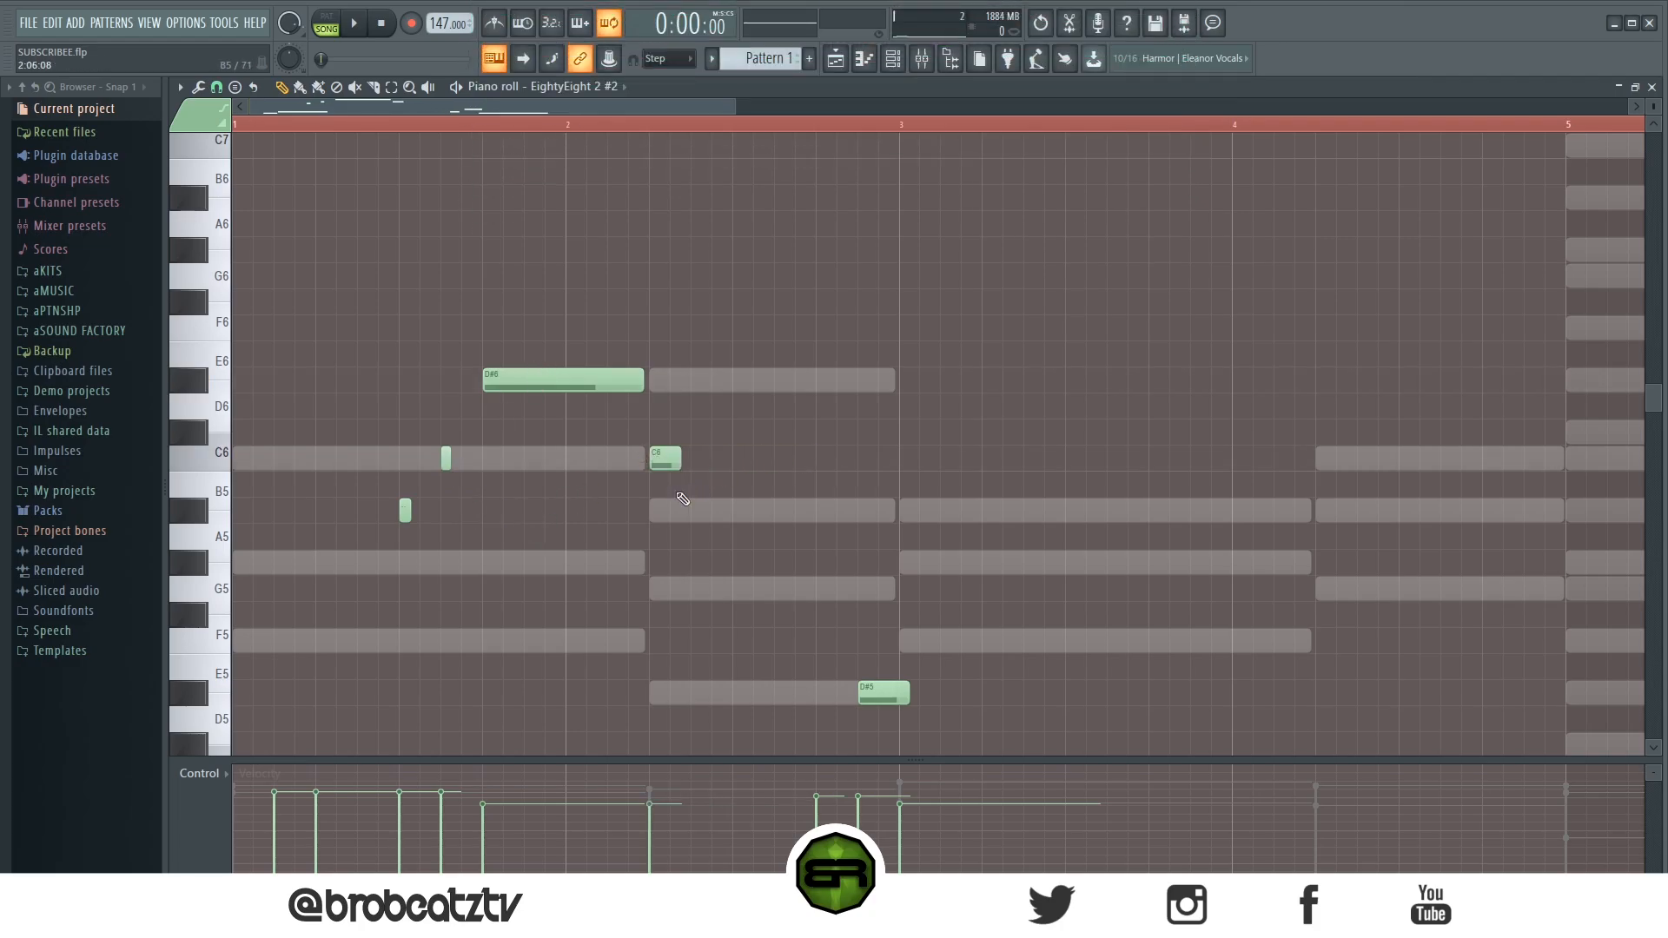
scroll(1220, 272, "down", 4)
key("space")
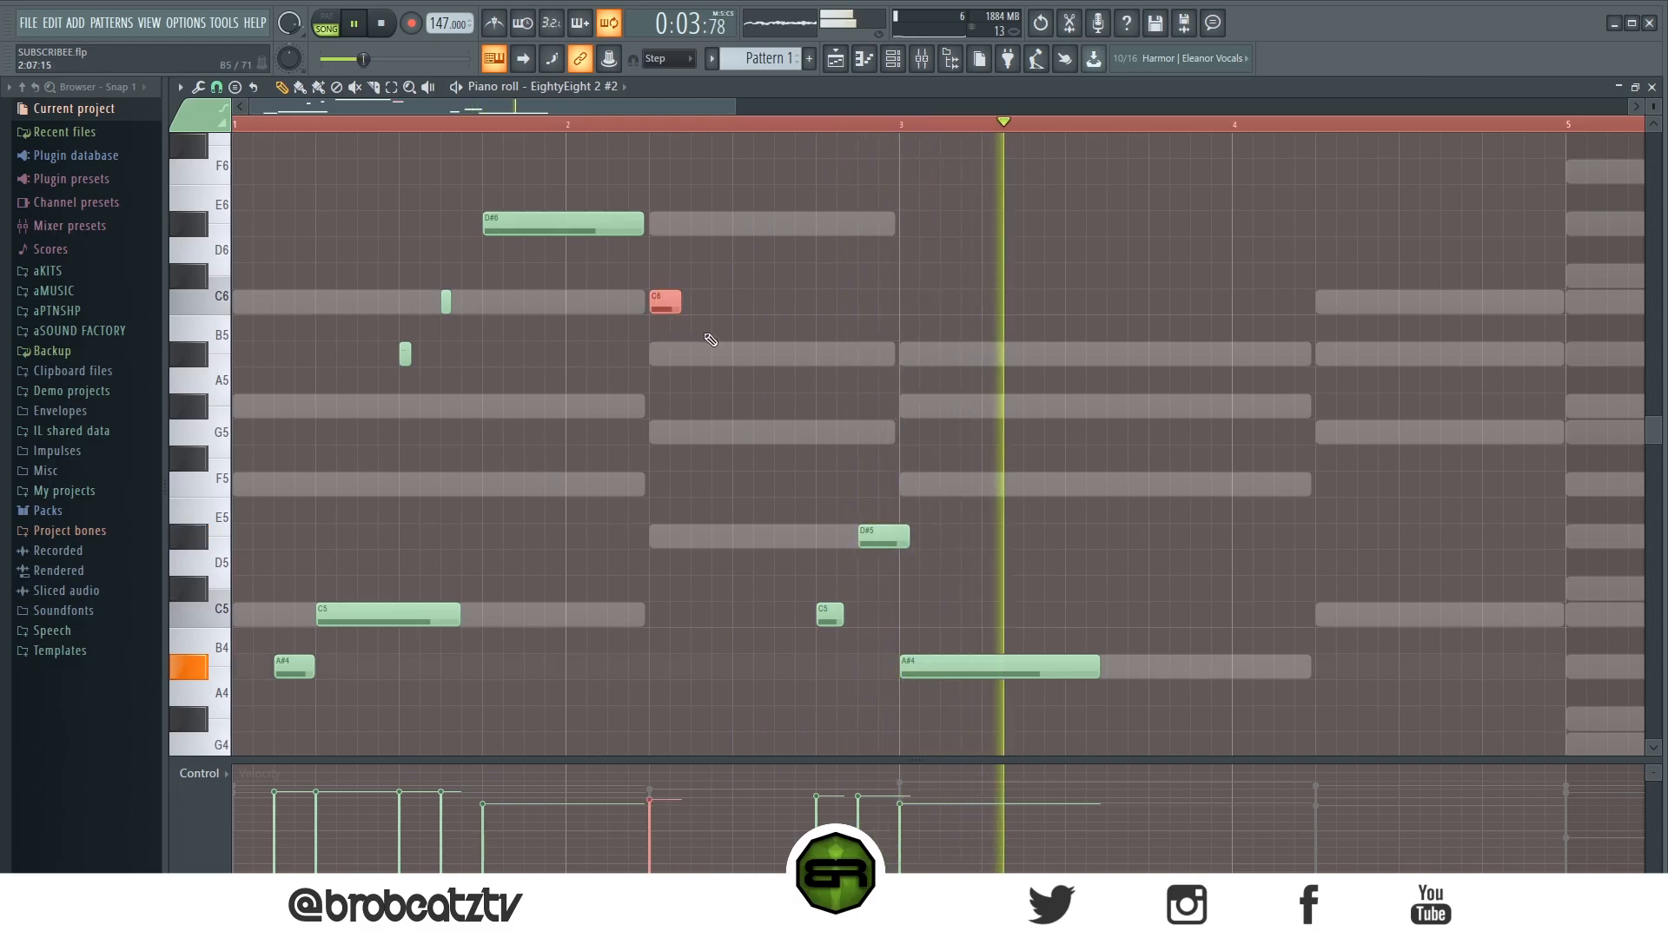
key("space")
Step: Add a short G#5 note on beat 3 of bar 3
scroll(747, 151, "right", 3)
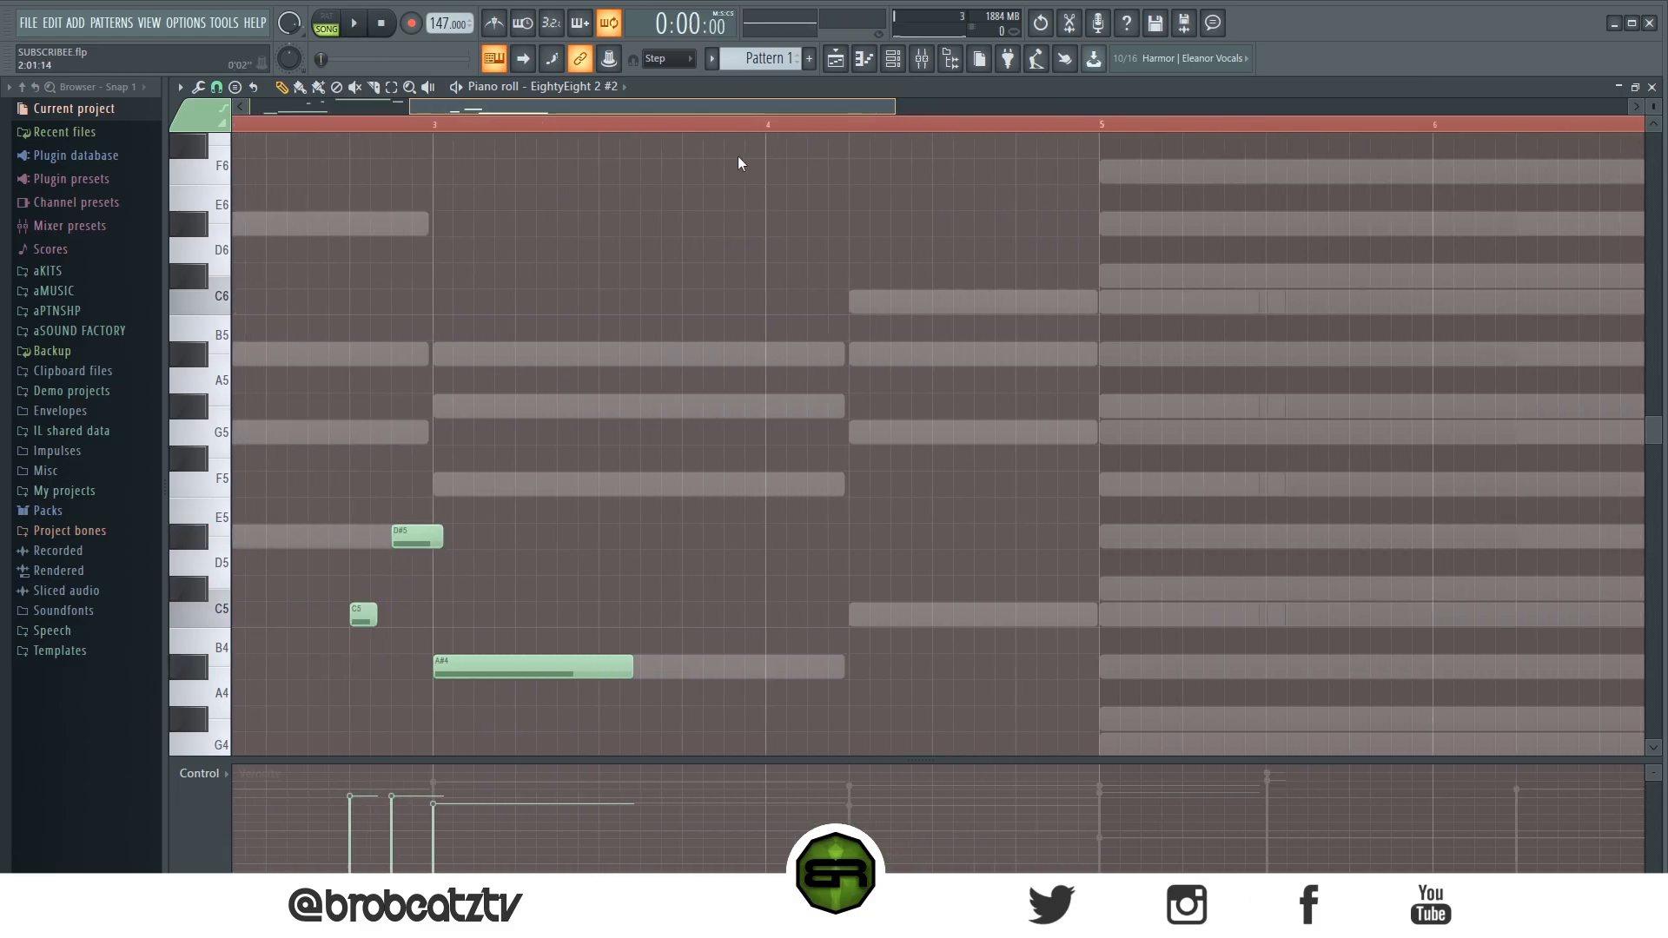
mouse_move(507, 109)
left_mouse_down()
mouse_move(568, 107)
mouse_move(539, 115)
left_mouse_up()
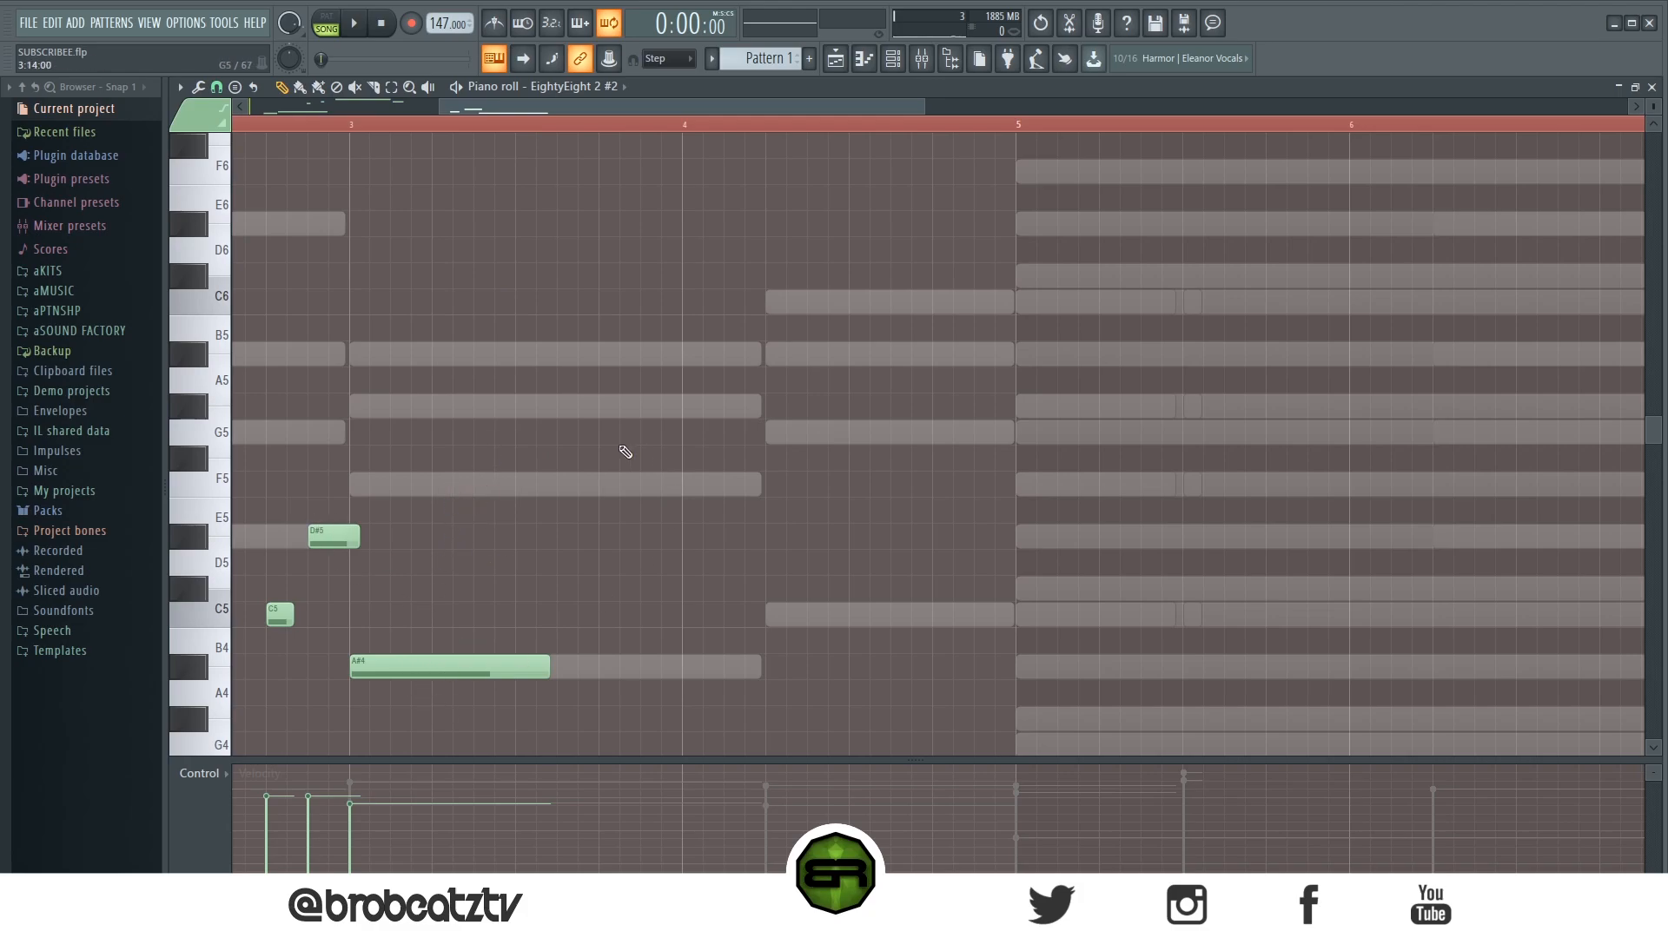
left_click(524, 409)
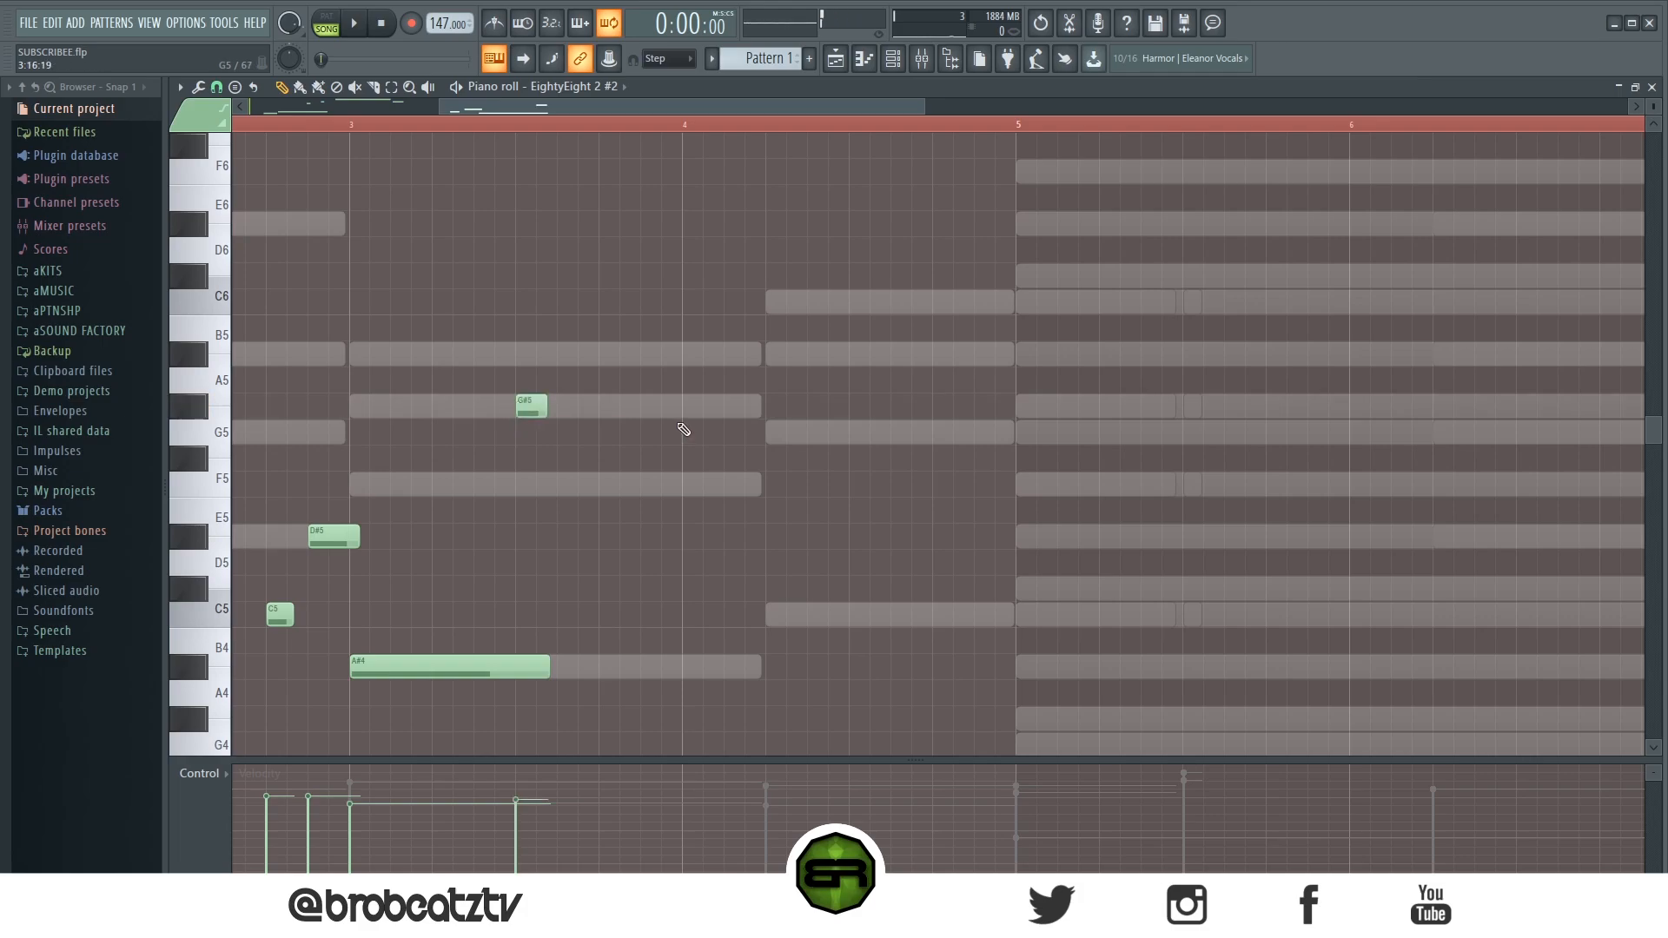
left_click(532, 408)
left_click_drag(539, 410, 529, 410)
Step: Add a short A#5 after it and a C6 on beat 4 of bar 3, about 1½ beats long, then play it back
left_click(564, 356)
left_click_drag(745, 299, 997, 311, "ctrl")
mouse_move(747, 299)
left_mouse_down()
mouse_move(604, 298)
mouse_move(716, 304)
left_mouse_up()
key("space")
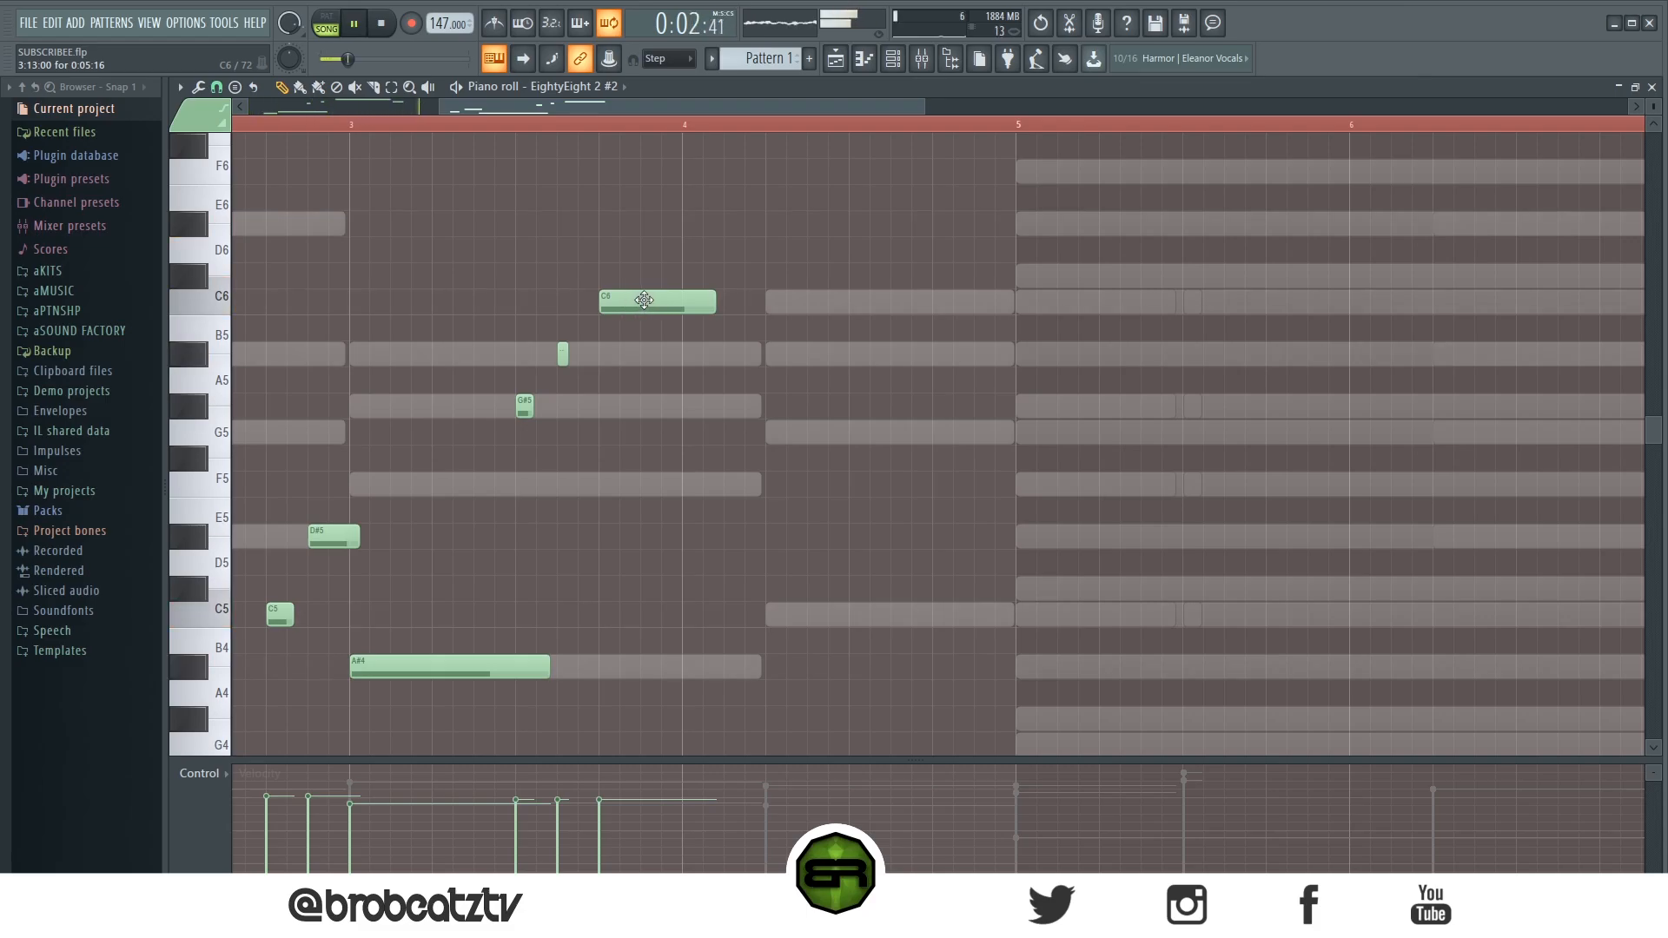
key("space")
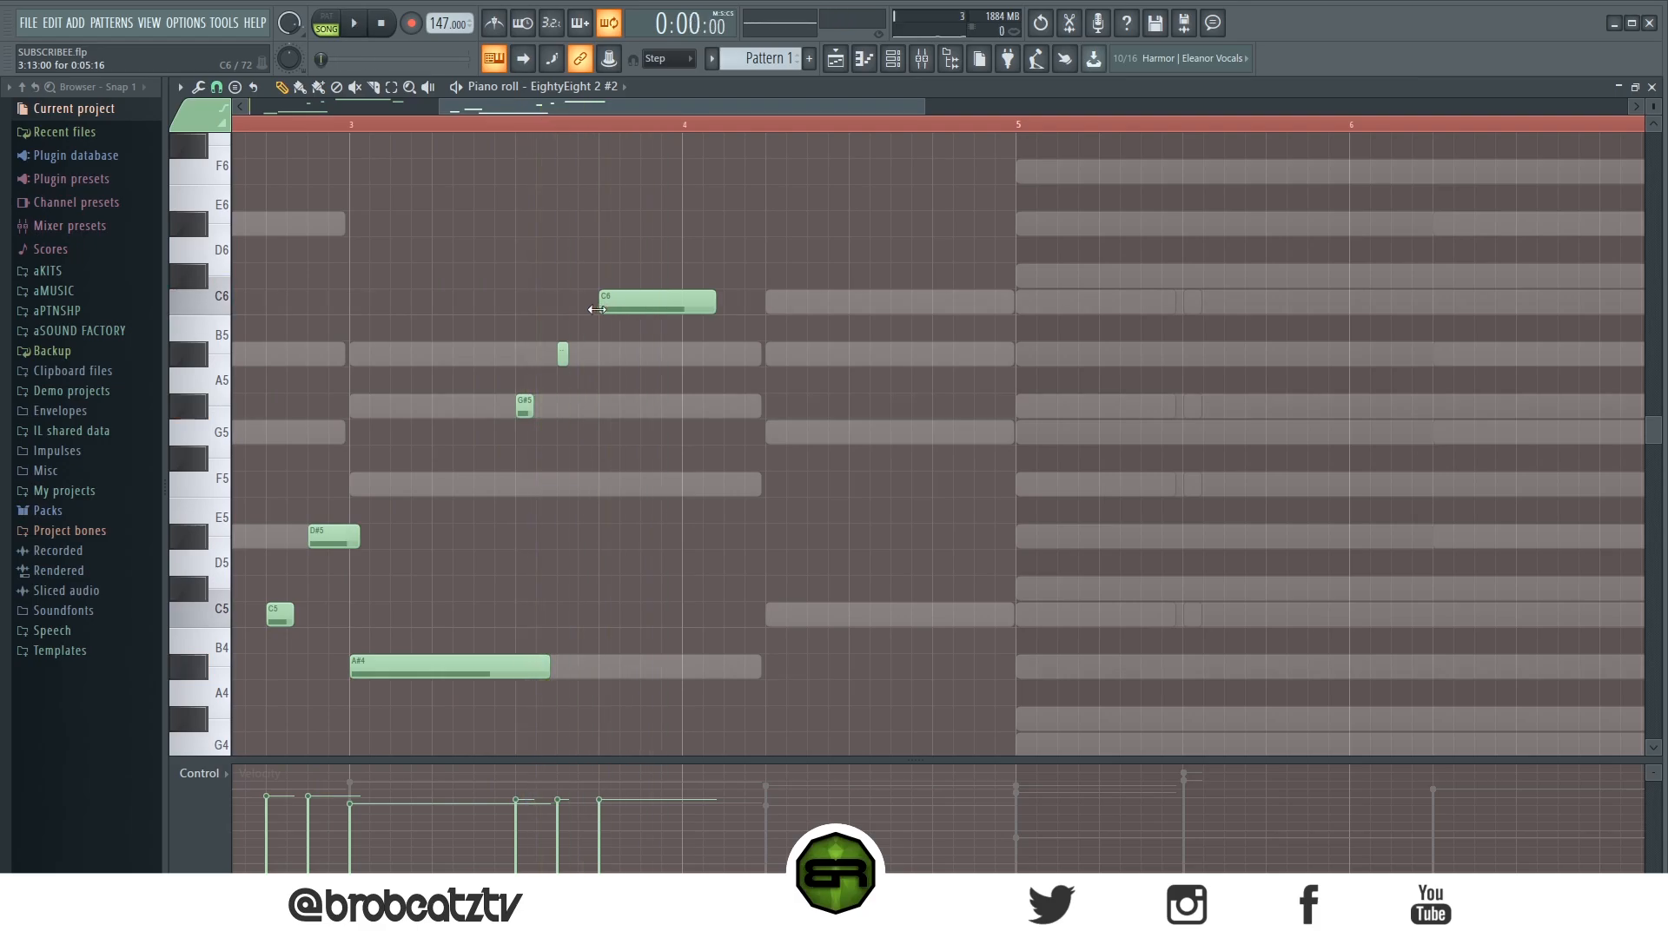
Step: Shift the C6 note in bar 3 half a beat later and replay the passage
key("space")
left_click(479, 127)
key("space")
left_click_drag(627, 304, 666, 303)
key("space")
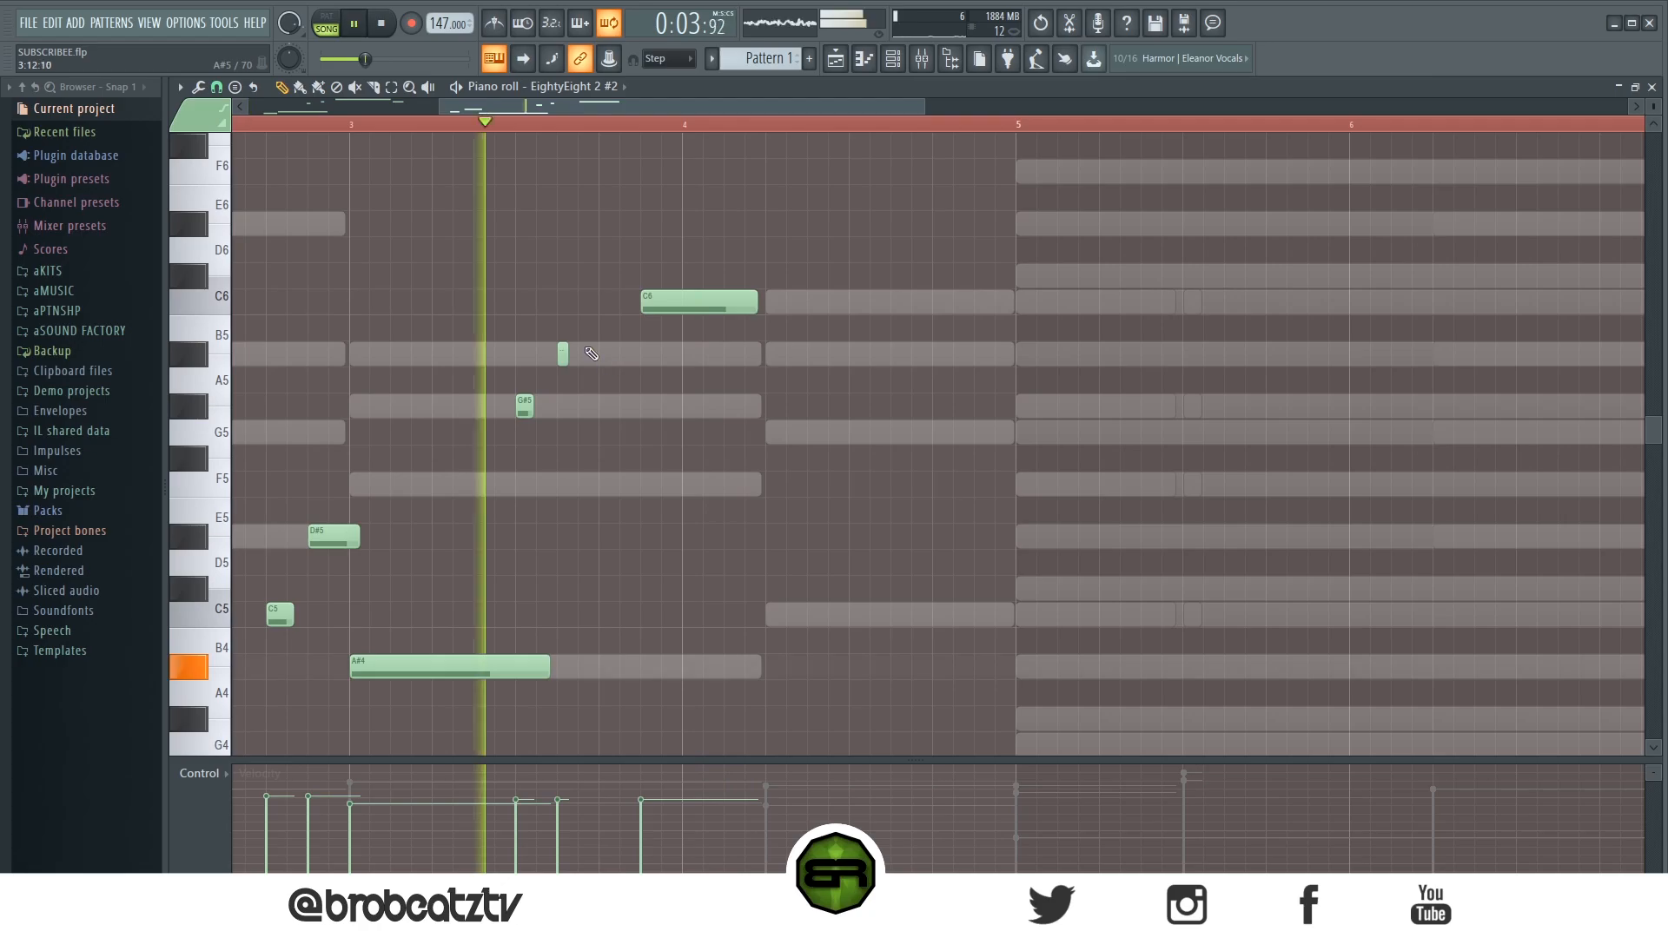
key("space")
Step: Lengthen the A#5 note in bar 3 to about ¾ beat, auditioning the change
left_click_drag(611, 238, 721, 367)
left_click(721, 441, "ctrl")
left_click_drag(572, 364, 607, 365)
key("space")
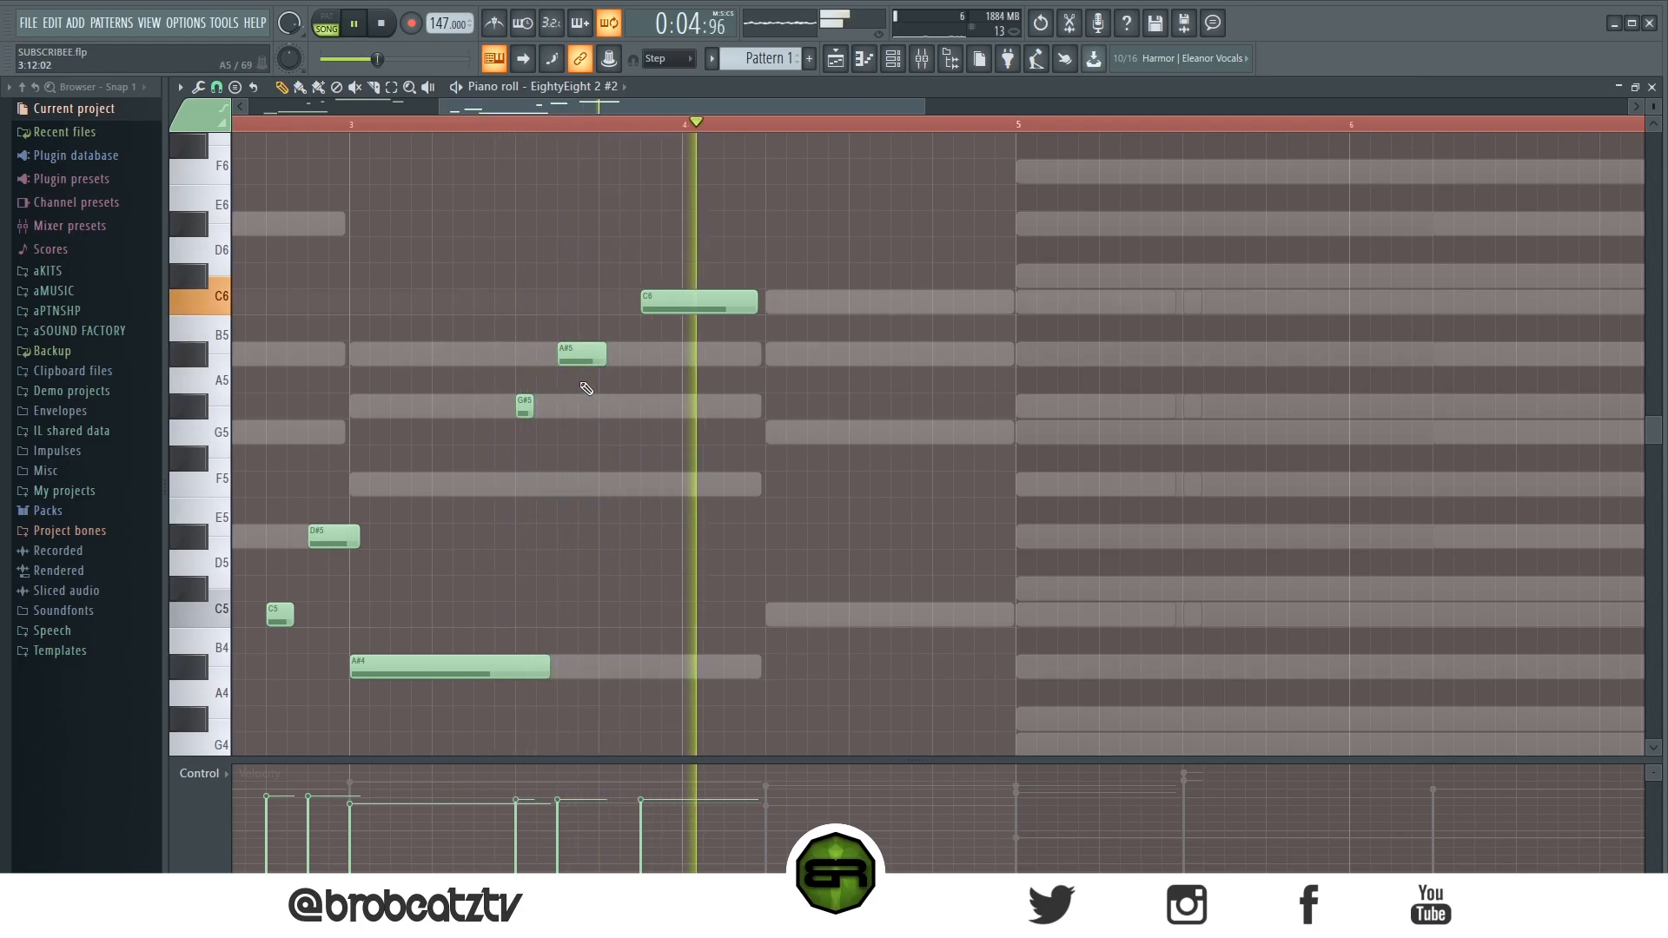
key("space")
left_click_drag(606, 356, 622, 357)
key("space")
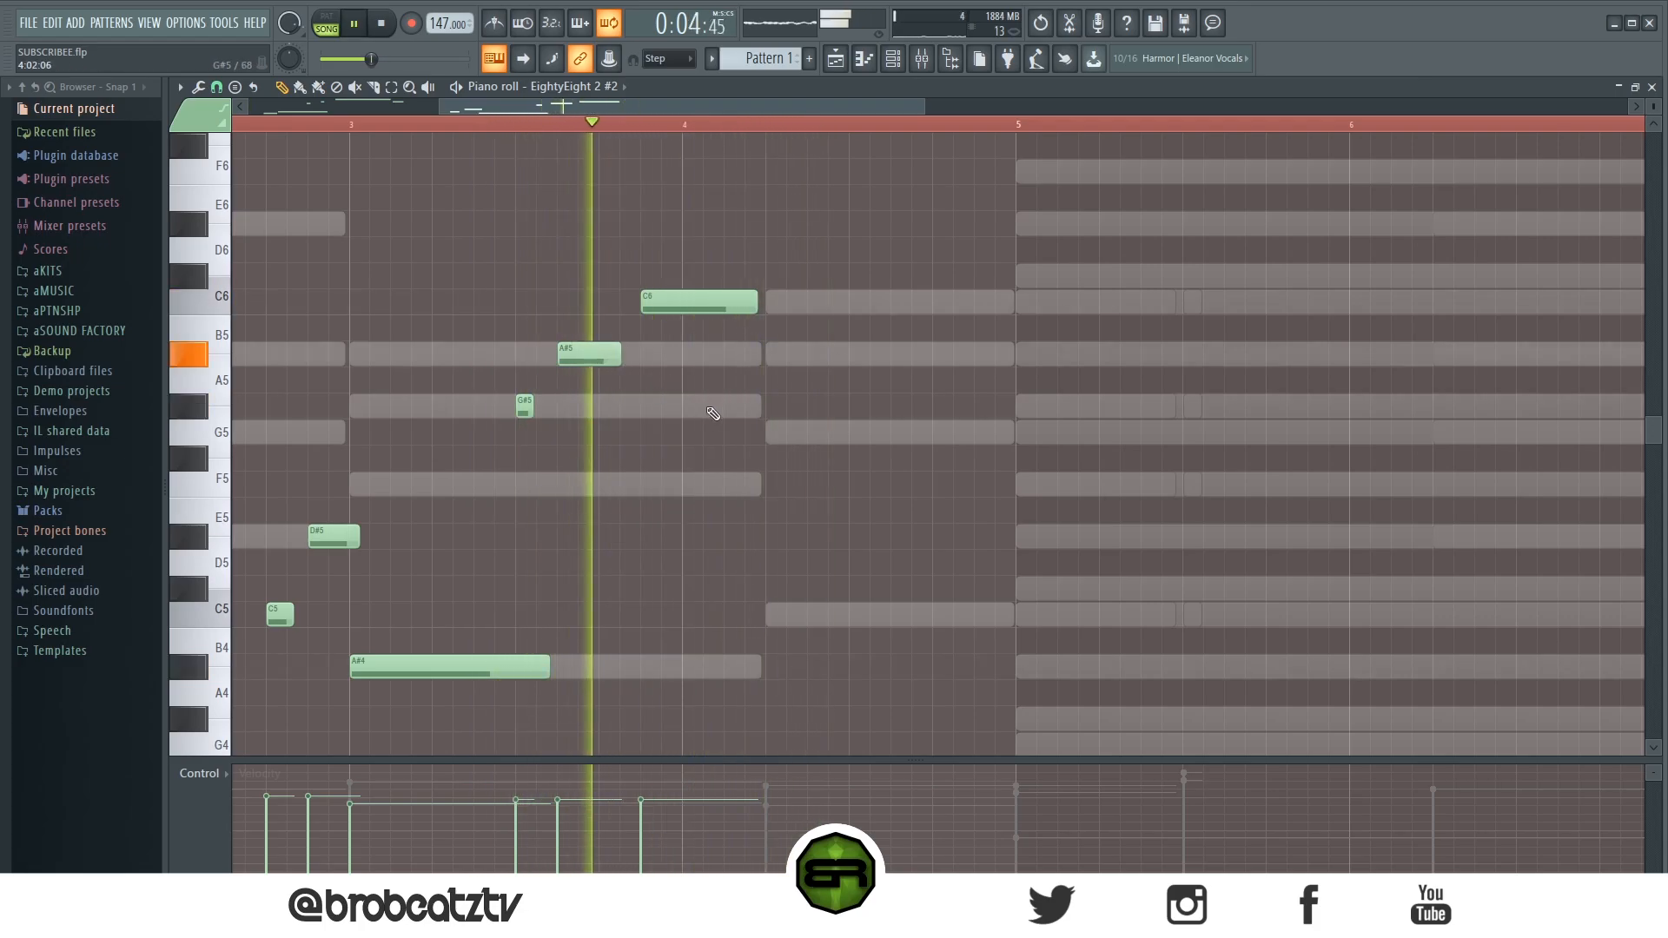
key("space")
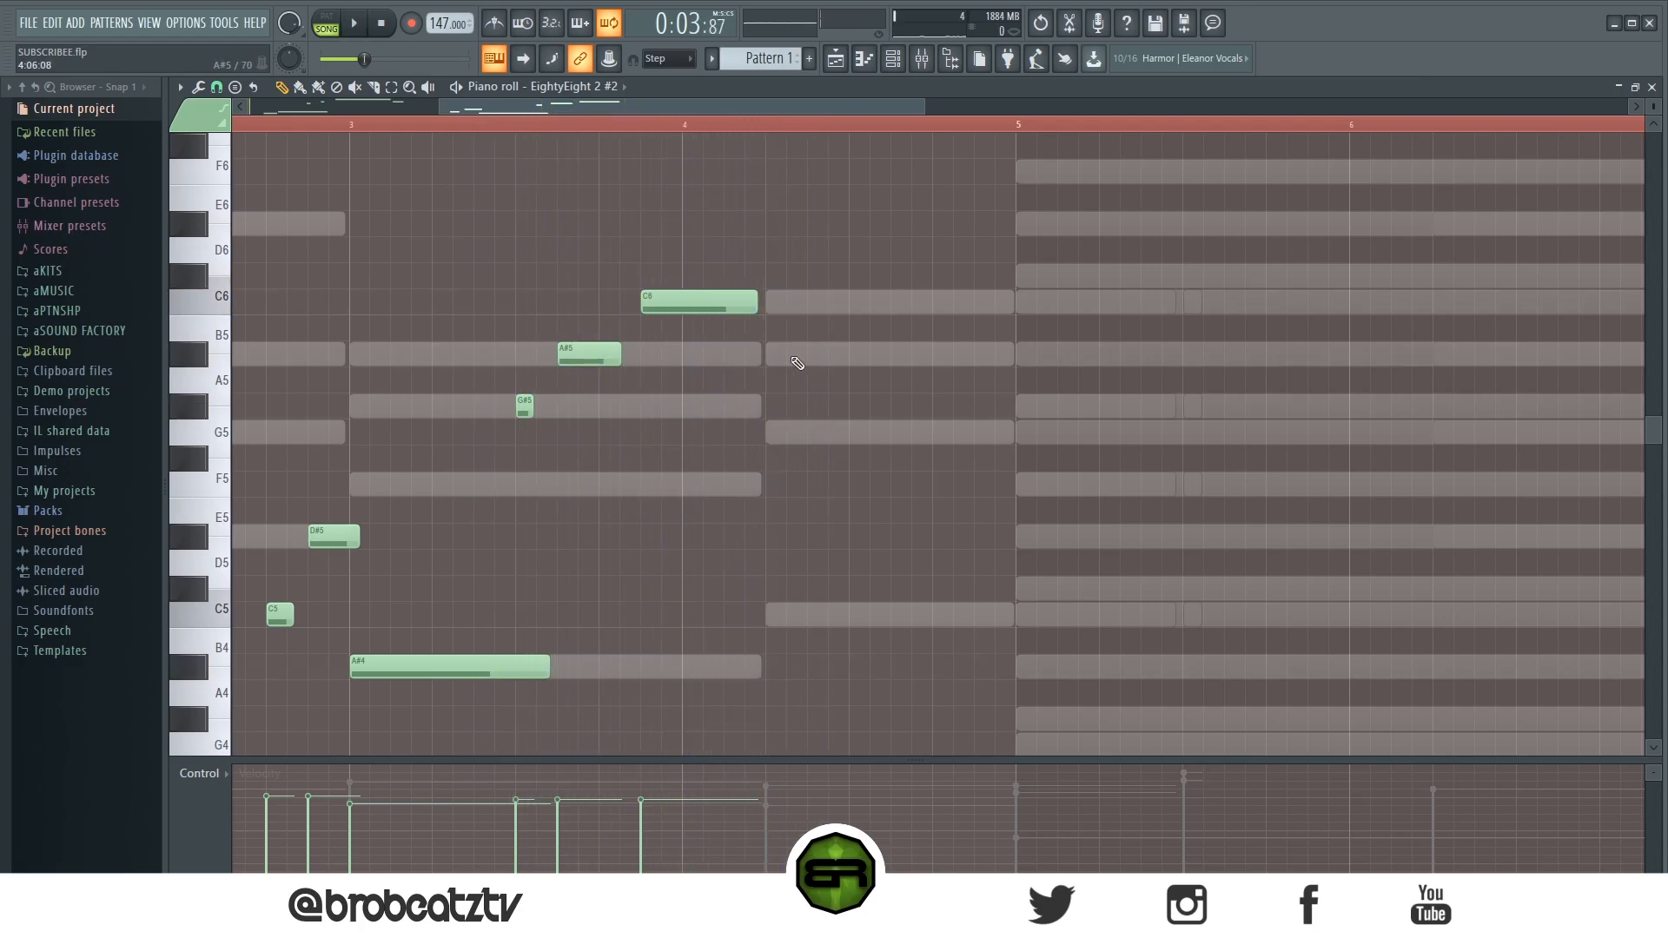
Step: Try an A#5 note on beat 2 of bar 4, then delete it
scroll(622, 113, "down", 2)
left_click_drag(622, 113, 374, 115)
left_click(1033, 358)
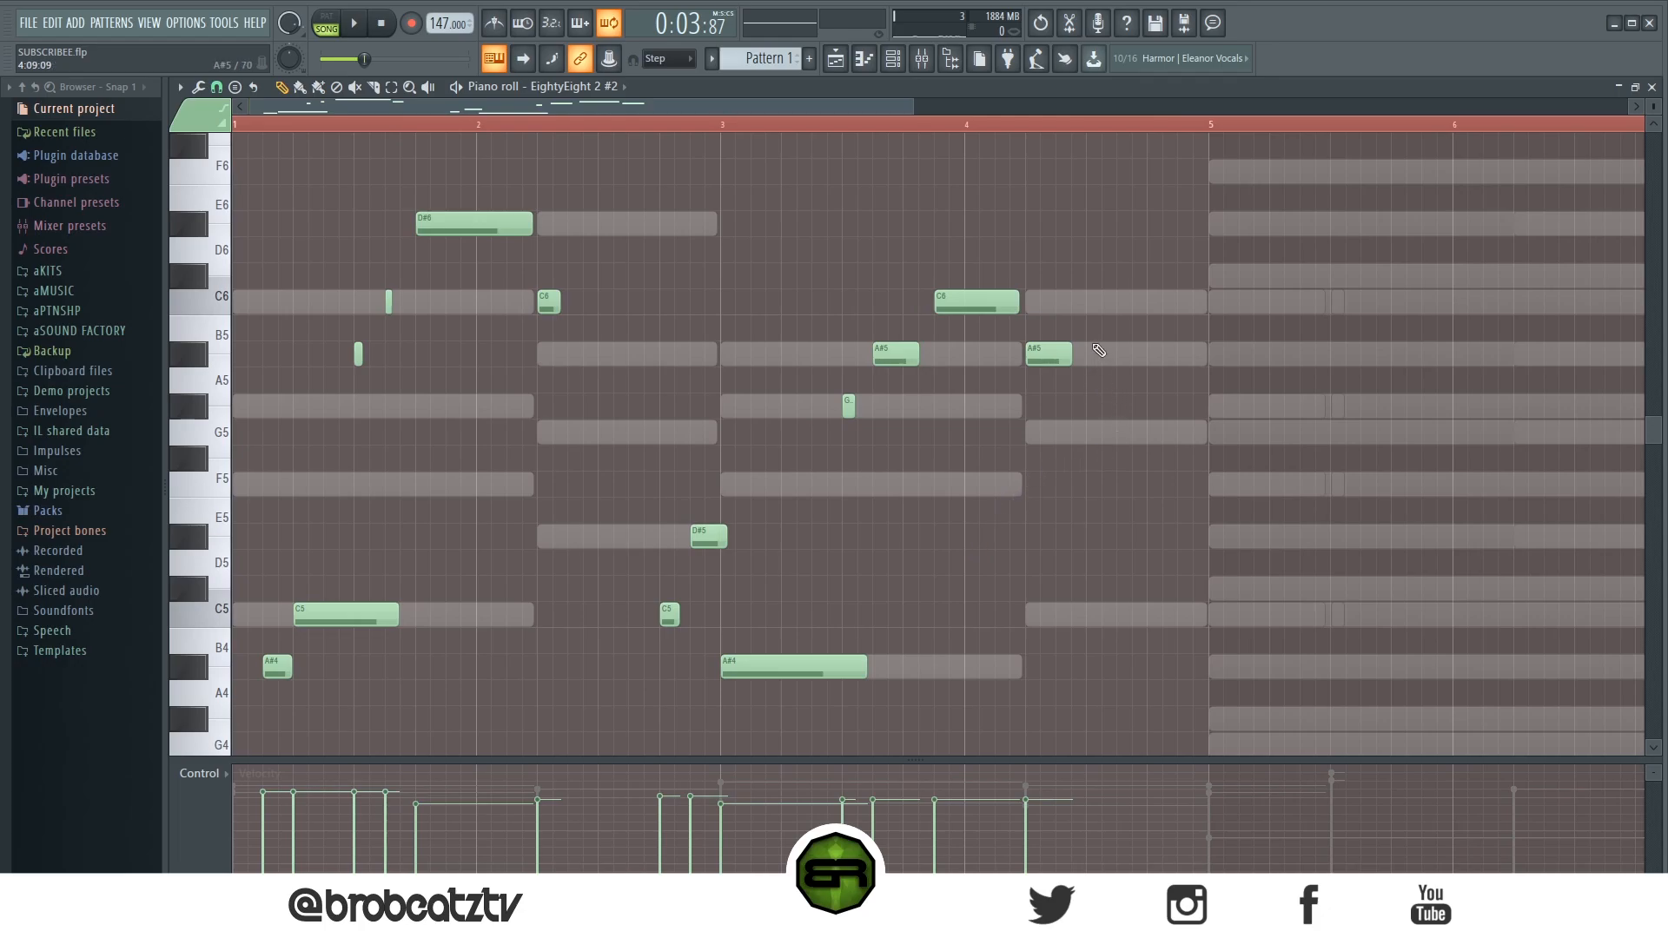
right_click(1066, 362)
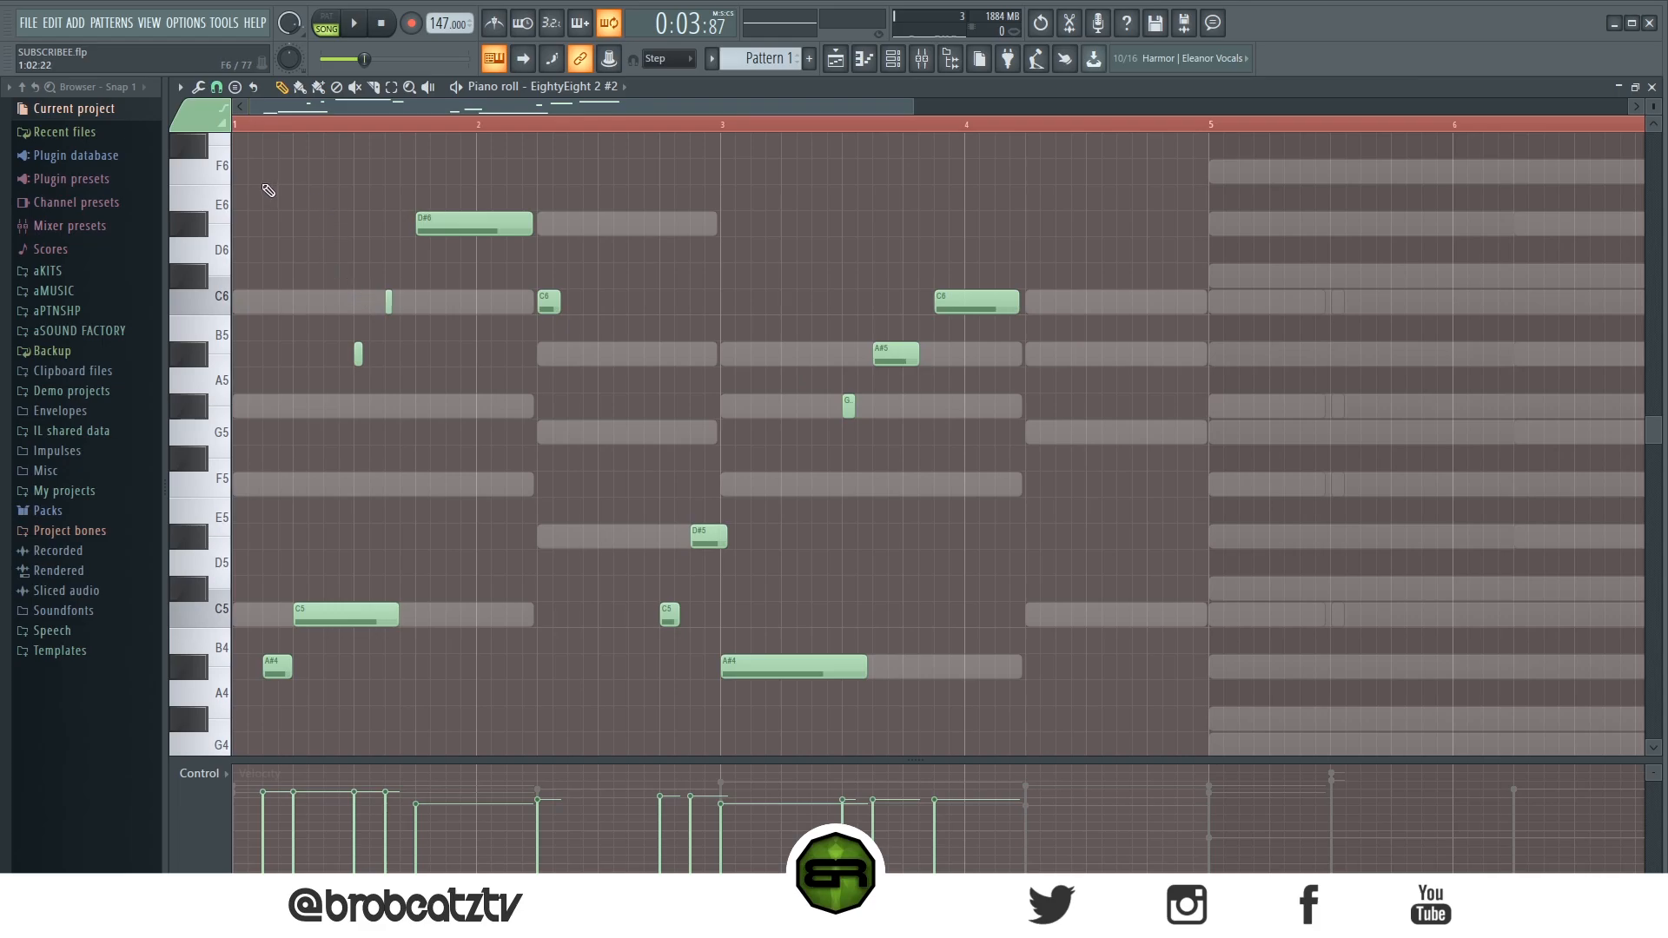
Step: Add a C5 note at the start of bar 5, about 1½ beats long
left_click(224, 618)
left_click_drag(276, 247, 320, 695)
left_click(342, 678, "ctrl")
left_click(1207, 622)
left_click_drag(1254, 615, 1297, 615)
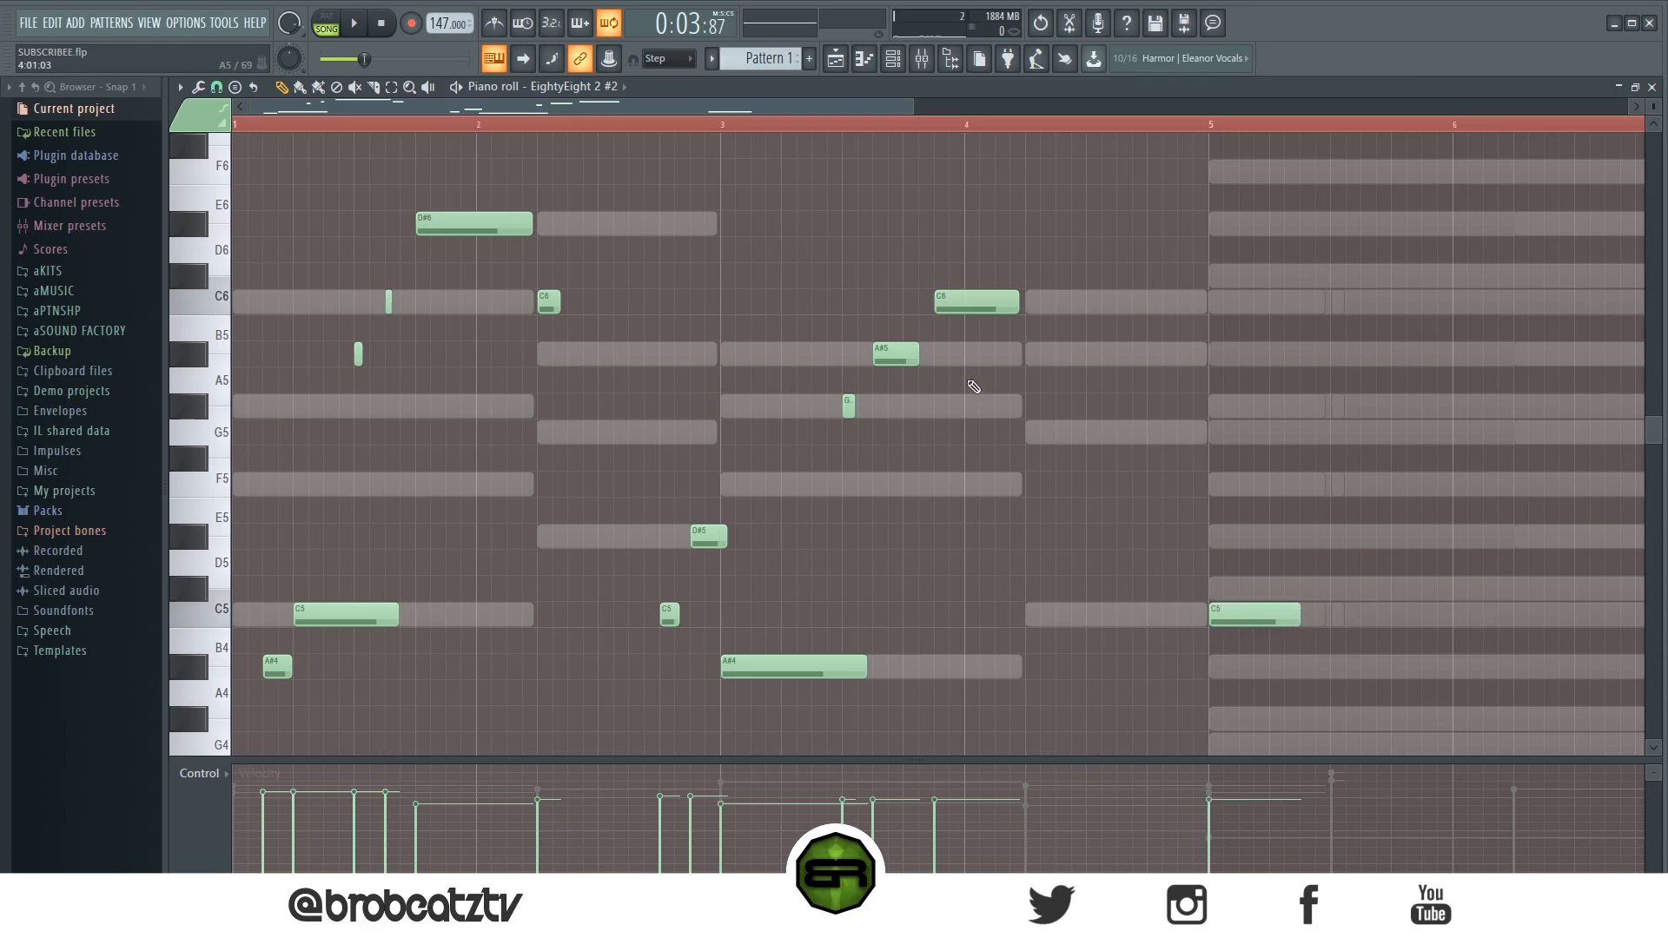
Step: Add a G5 note on beat 2 of bar 4, about 1 beat long
left_click_drag(1068, 239, 1048, 679)
left_click(1033, 361)
left_click_drag(851, 345, 1155, 378)
left_click(1155, 378)
left_click_drag(1047, 355, 1202, 479)
left_click(1144, 481, "ctrl")
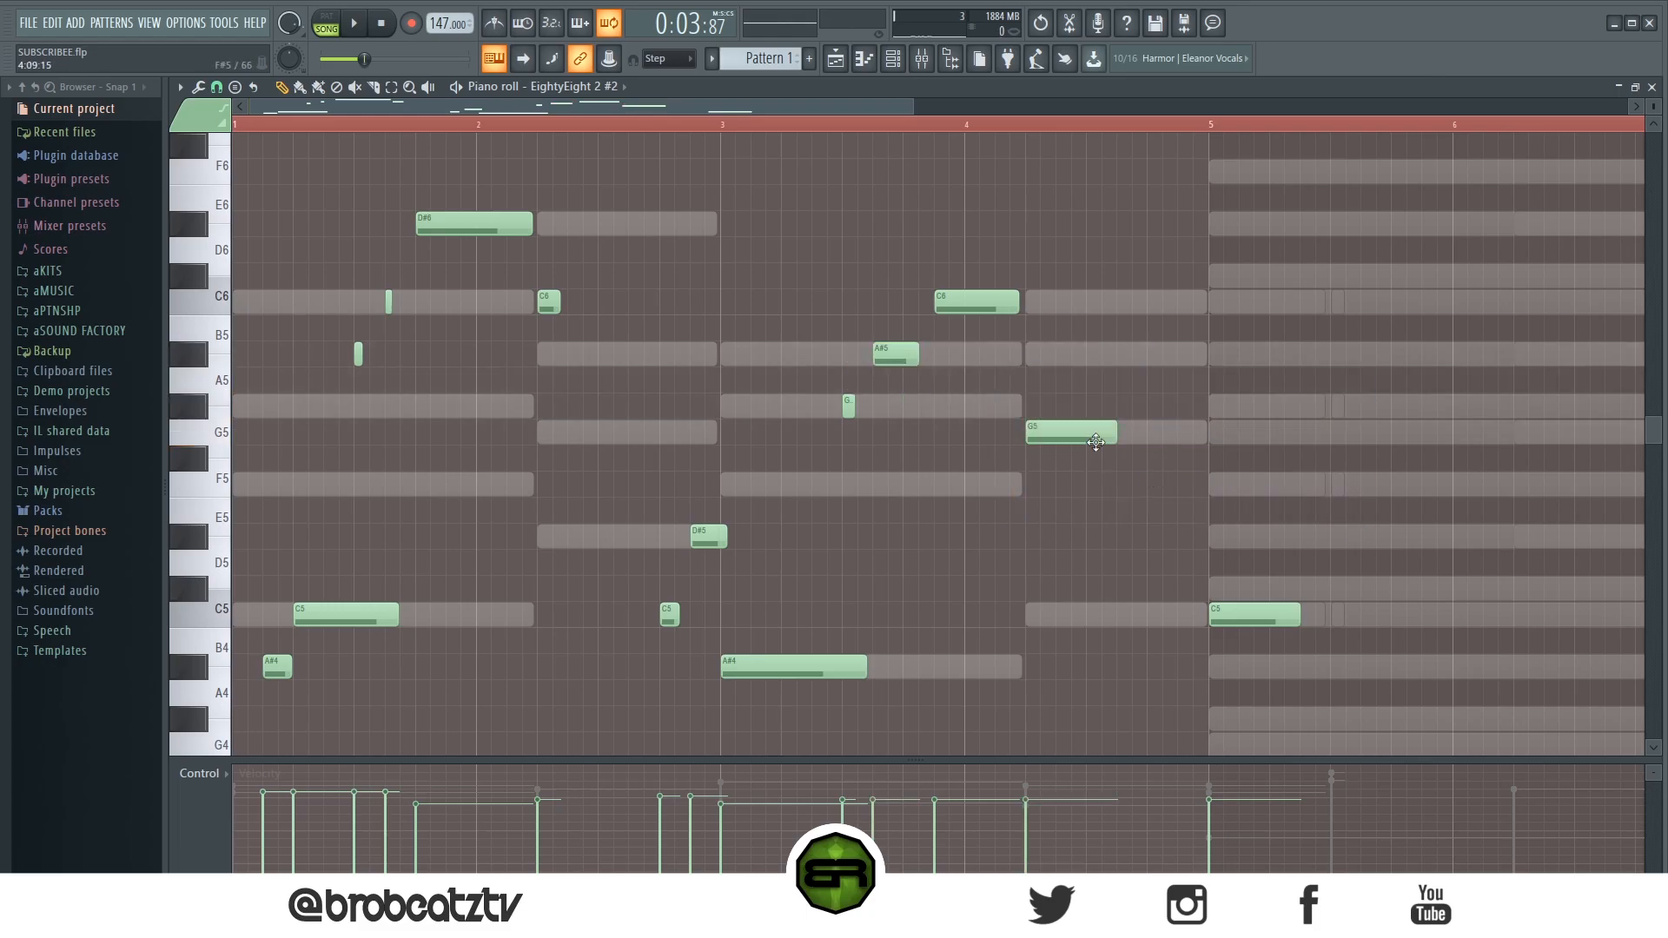
left_click_drag(1114, 433, 1089, 432)
Step: Copy the D#5 note from bar 2 to just after the G5 in bar 4
left_click_drag(649, 498, 730, 550)
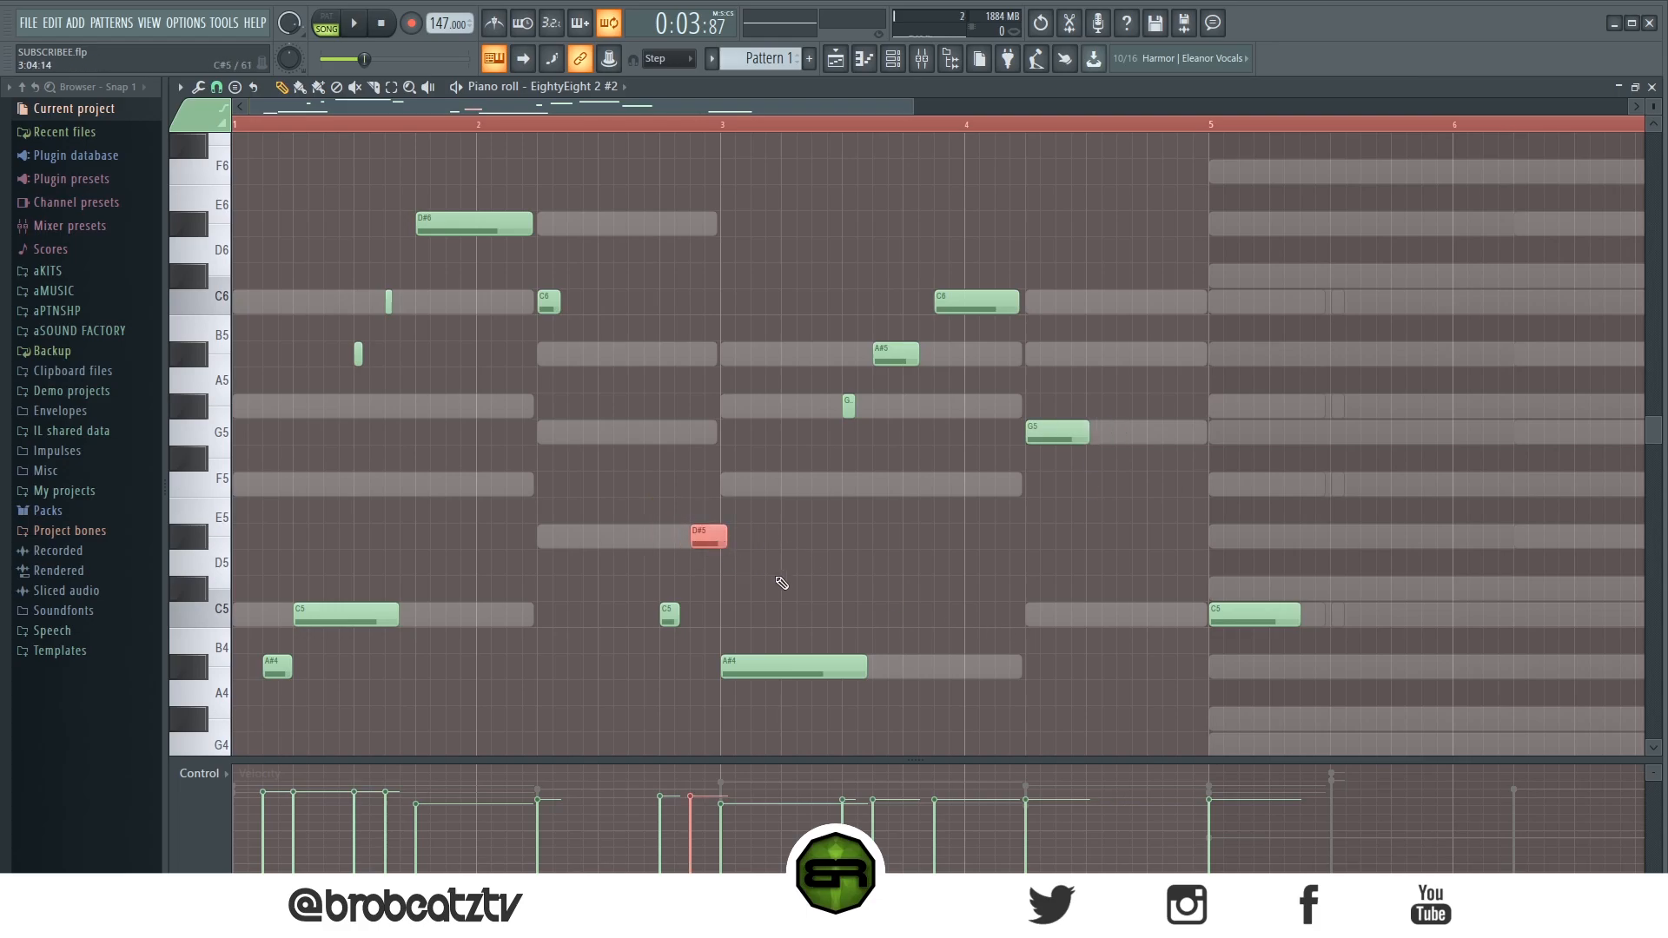
left_click(841, 573, "ctrl")
right_click(236, 484)
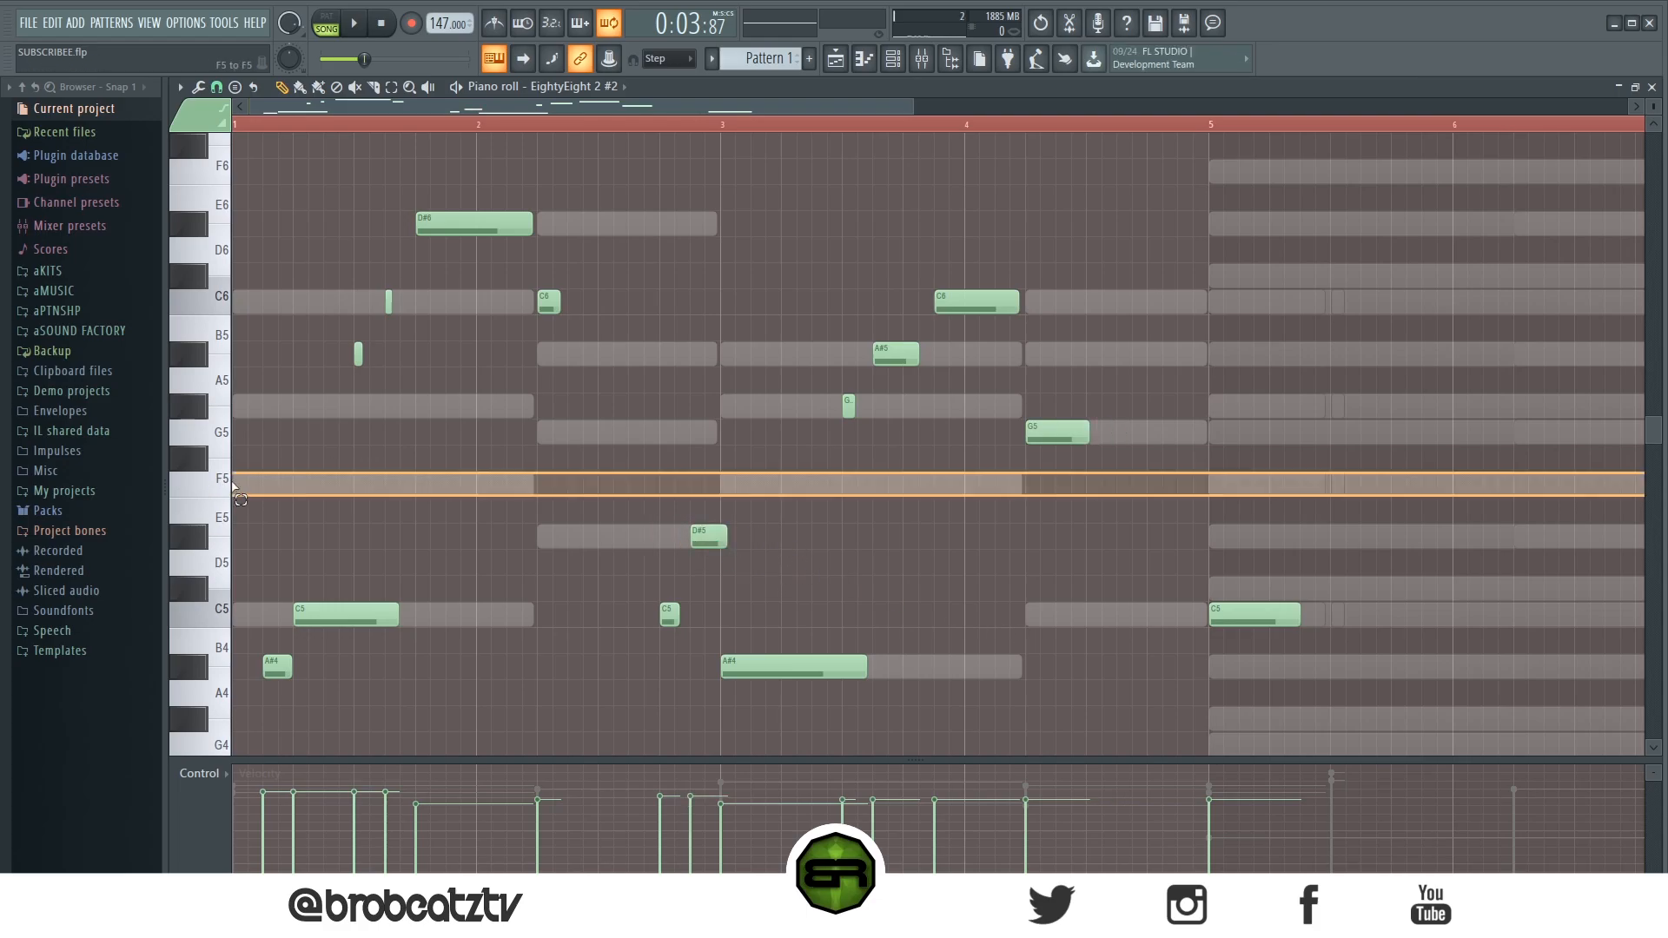
left_click_drag(830, 537, 1134, 537)
Step: Lengthen the G5 and copied D#5 notes slightly and play the melody
left_click_drag(1088, 434, 1110, 437)
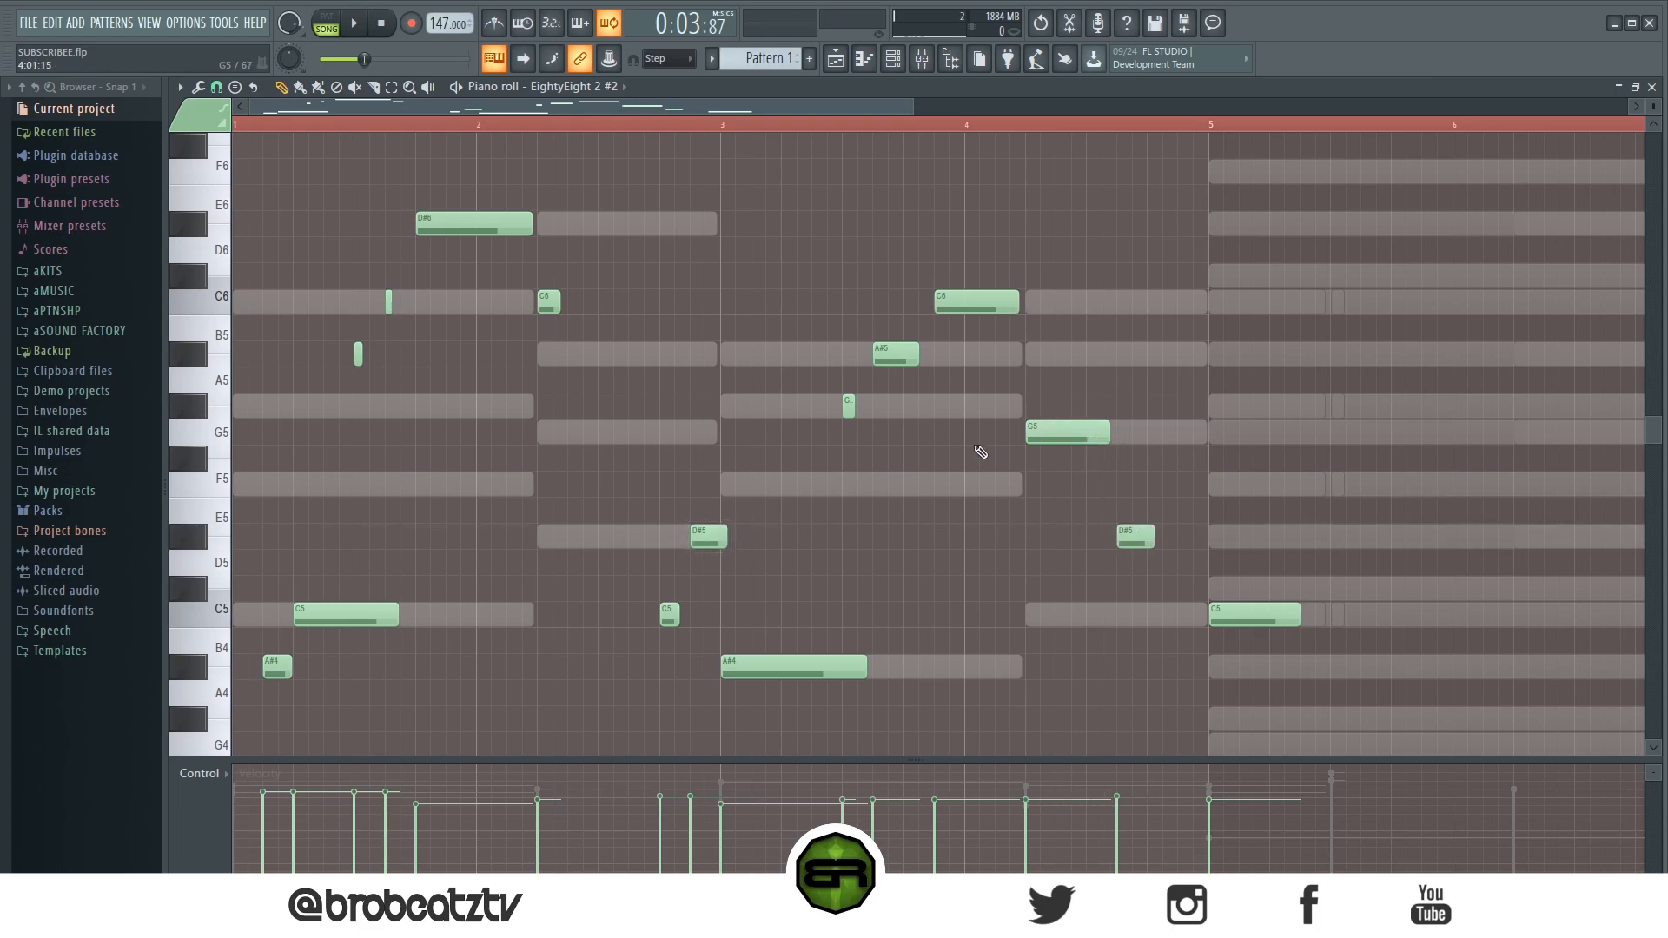
left_click_drag(1153, 539, 1182, 542)
key("space")
Step: Delete the long A#4 note at the start of bar 3 and stop playback
right_click(865, 668)
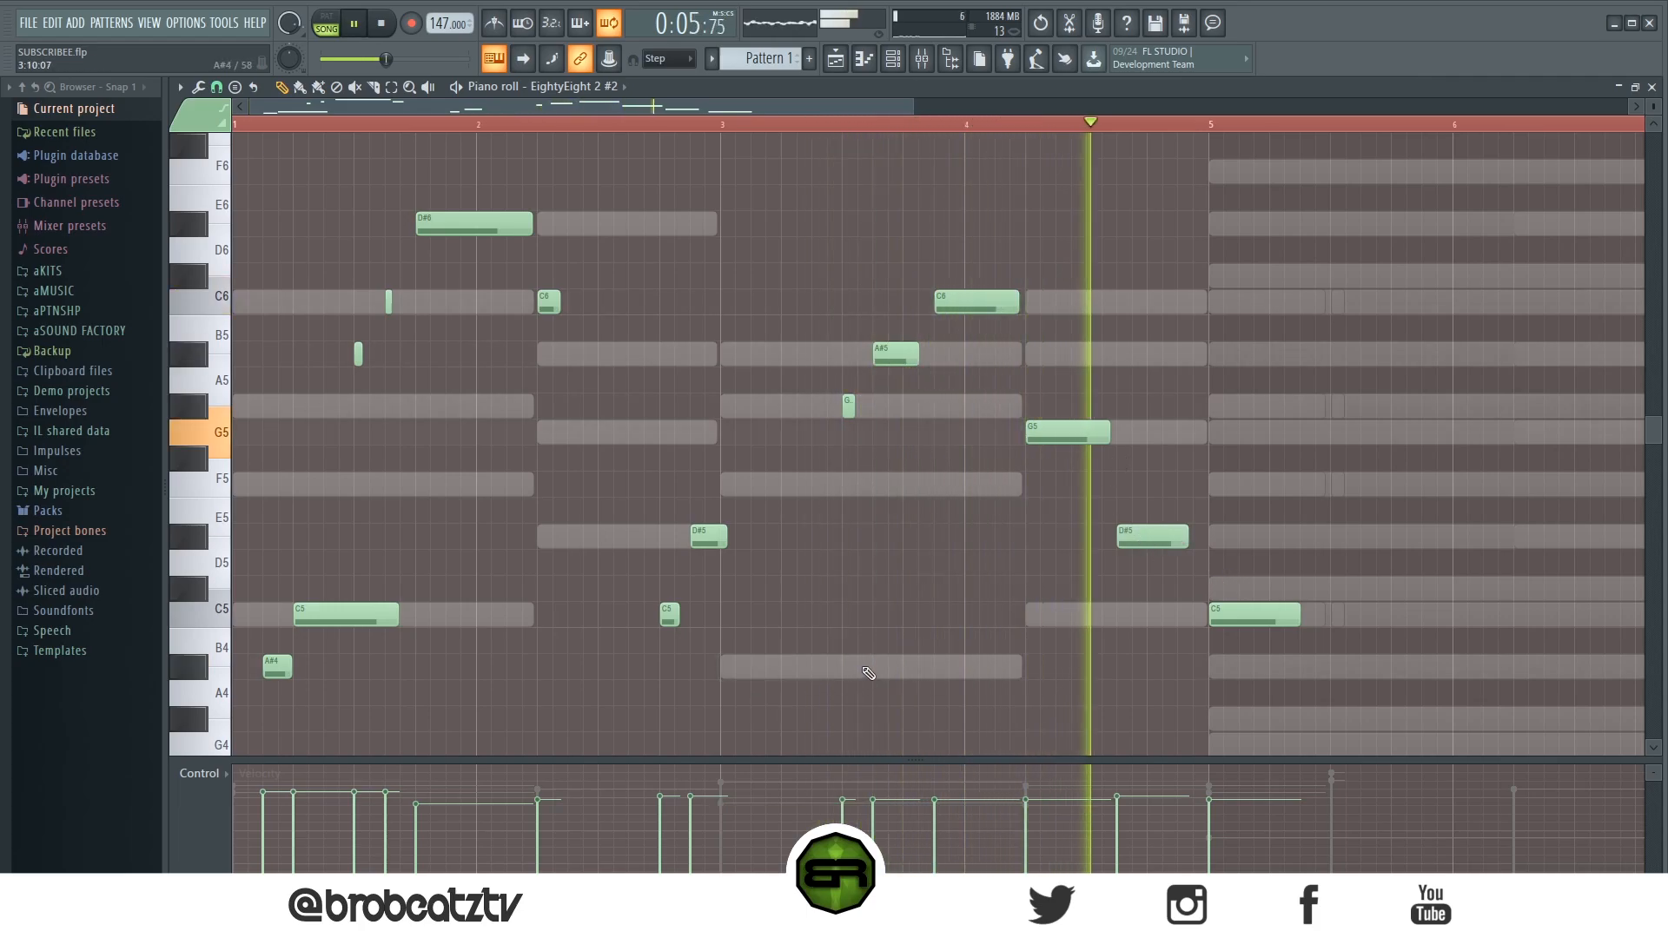
key("space")
left_click(1064, 435)
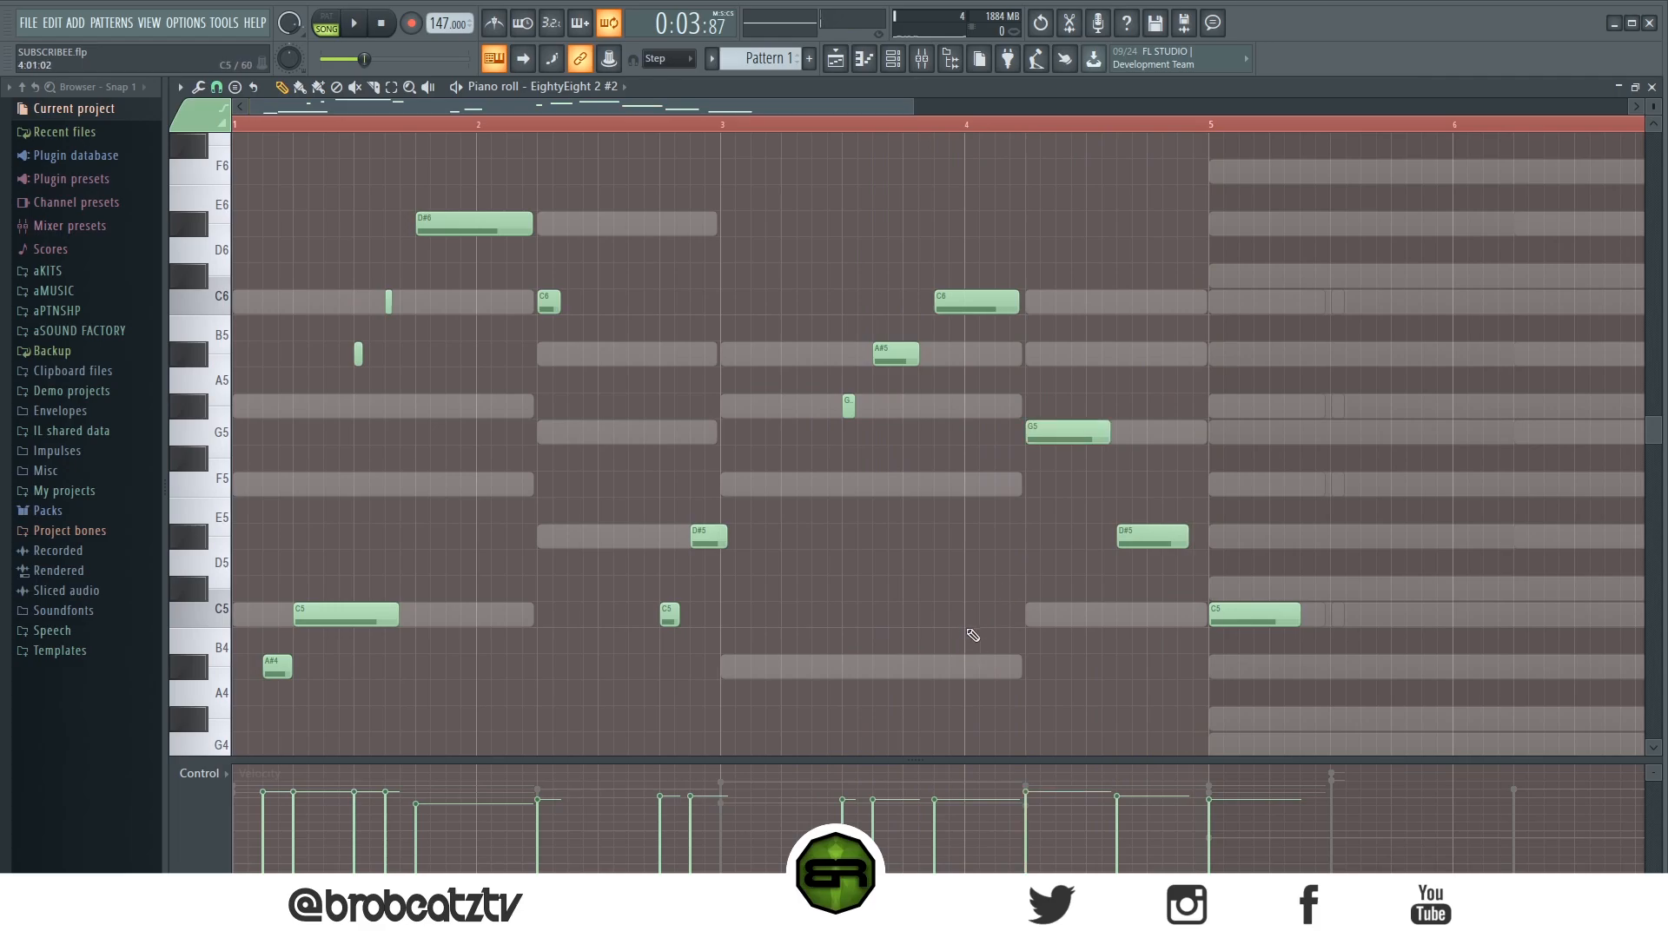
Step: Audition the bar 4 phrase and delete the C5 note at the start of bar 5
left_click_drag(984, 285, 1481, 778)
key("space")
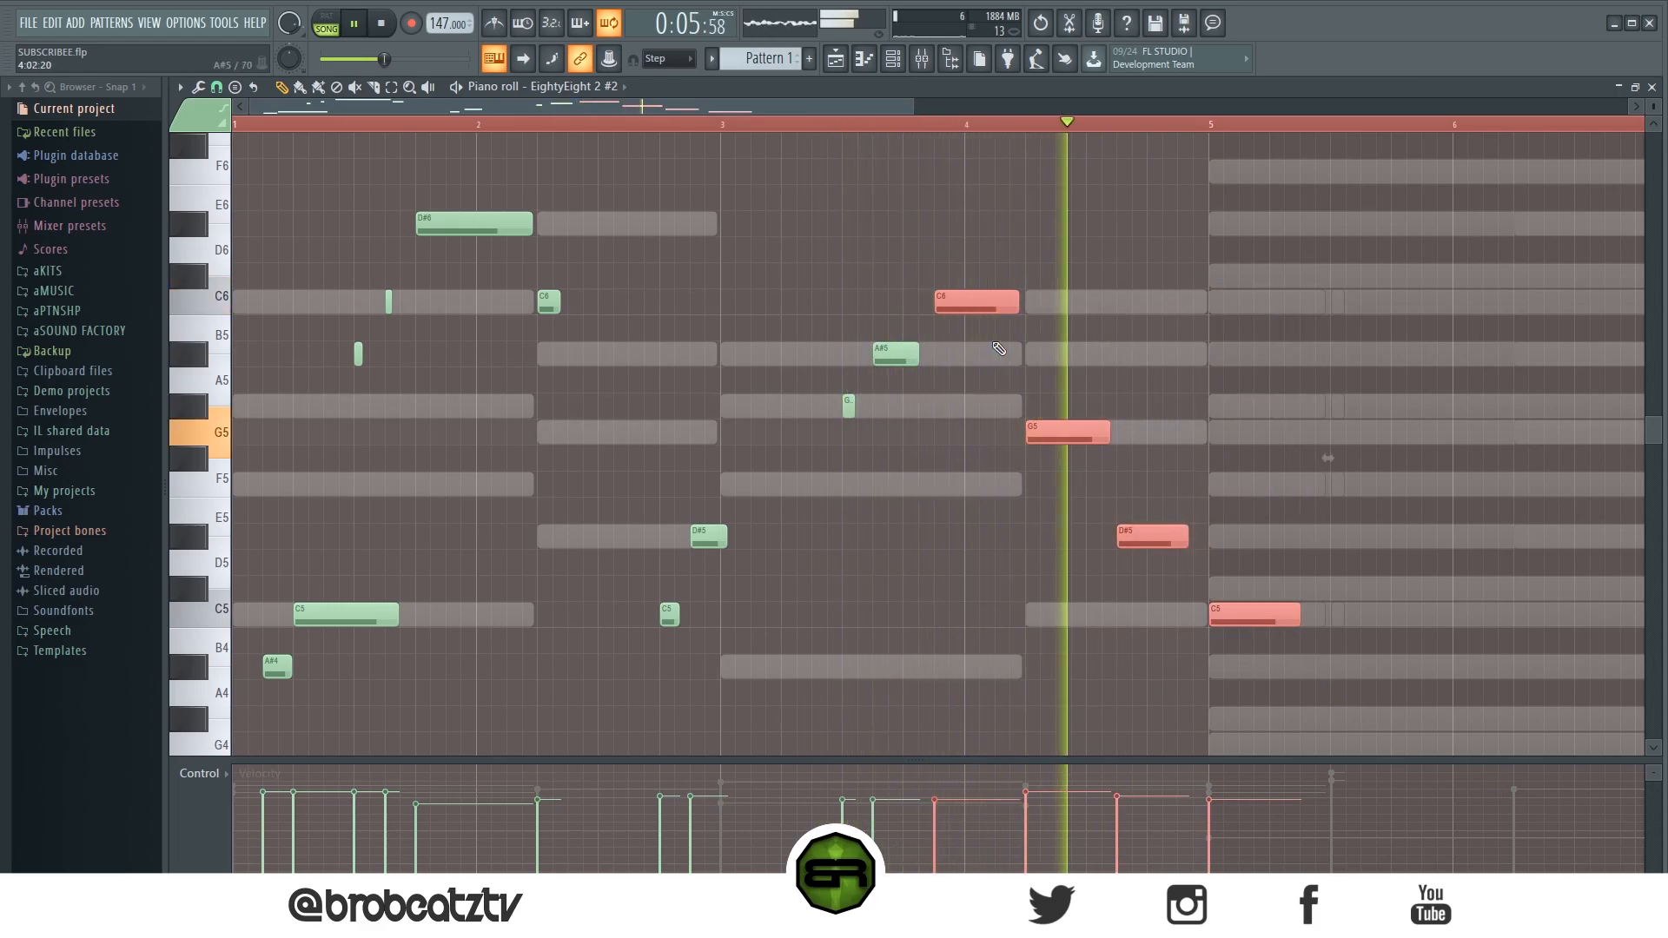
key("space")
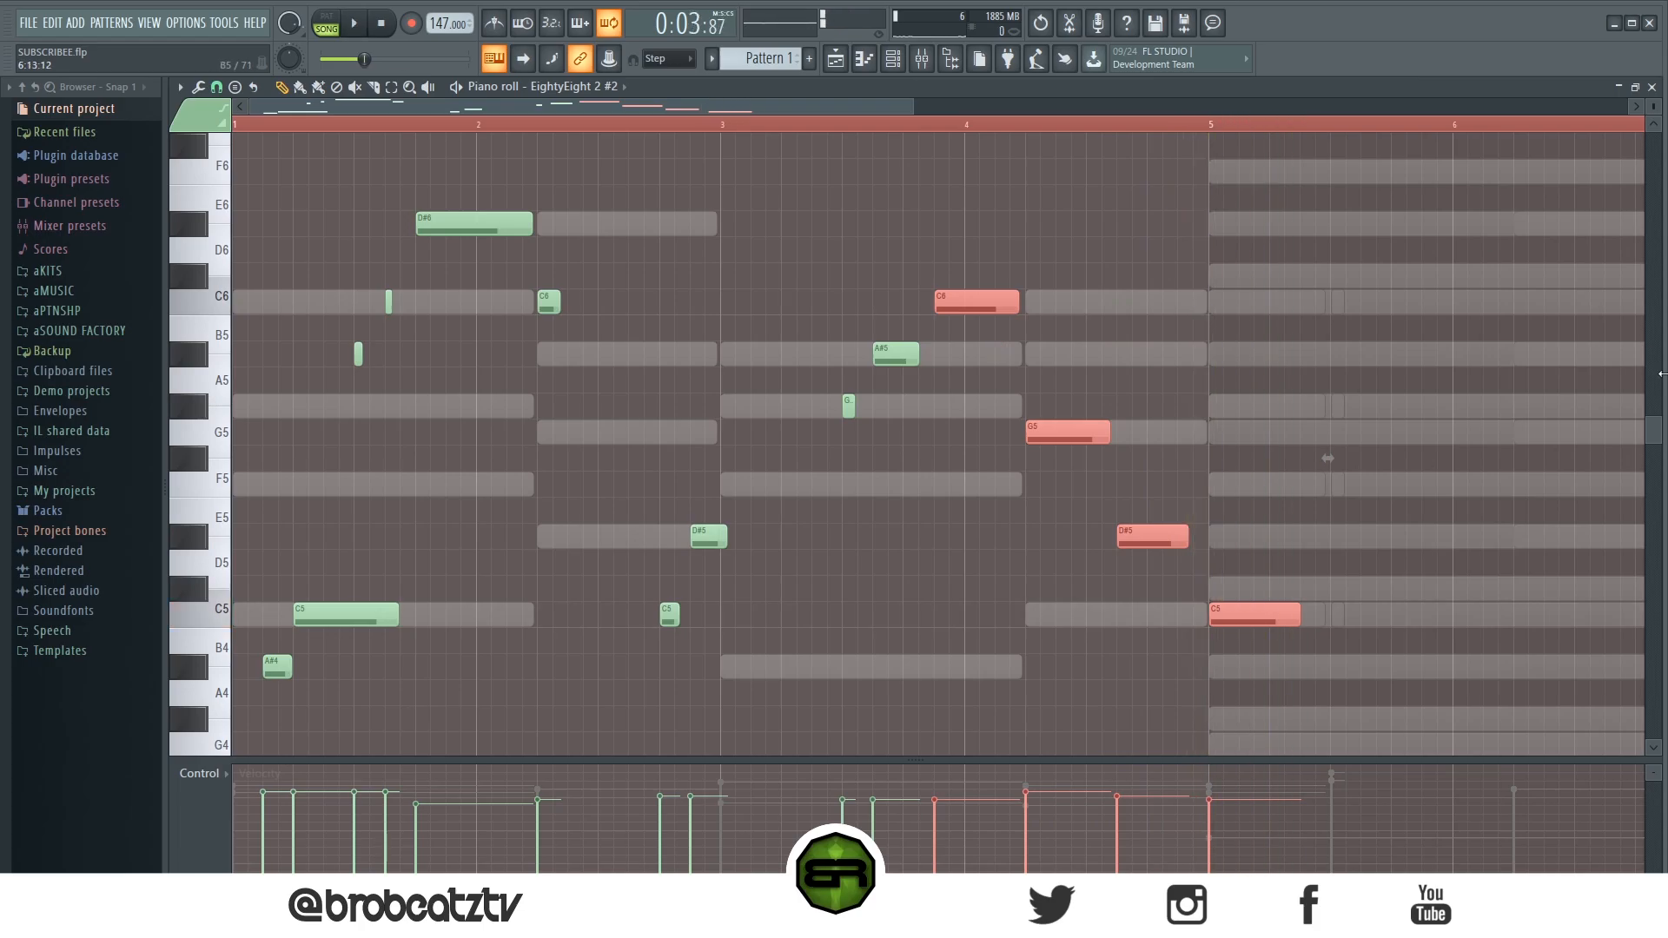
left_click(1368, 440, "ctrl")
right_click(1279, 615)
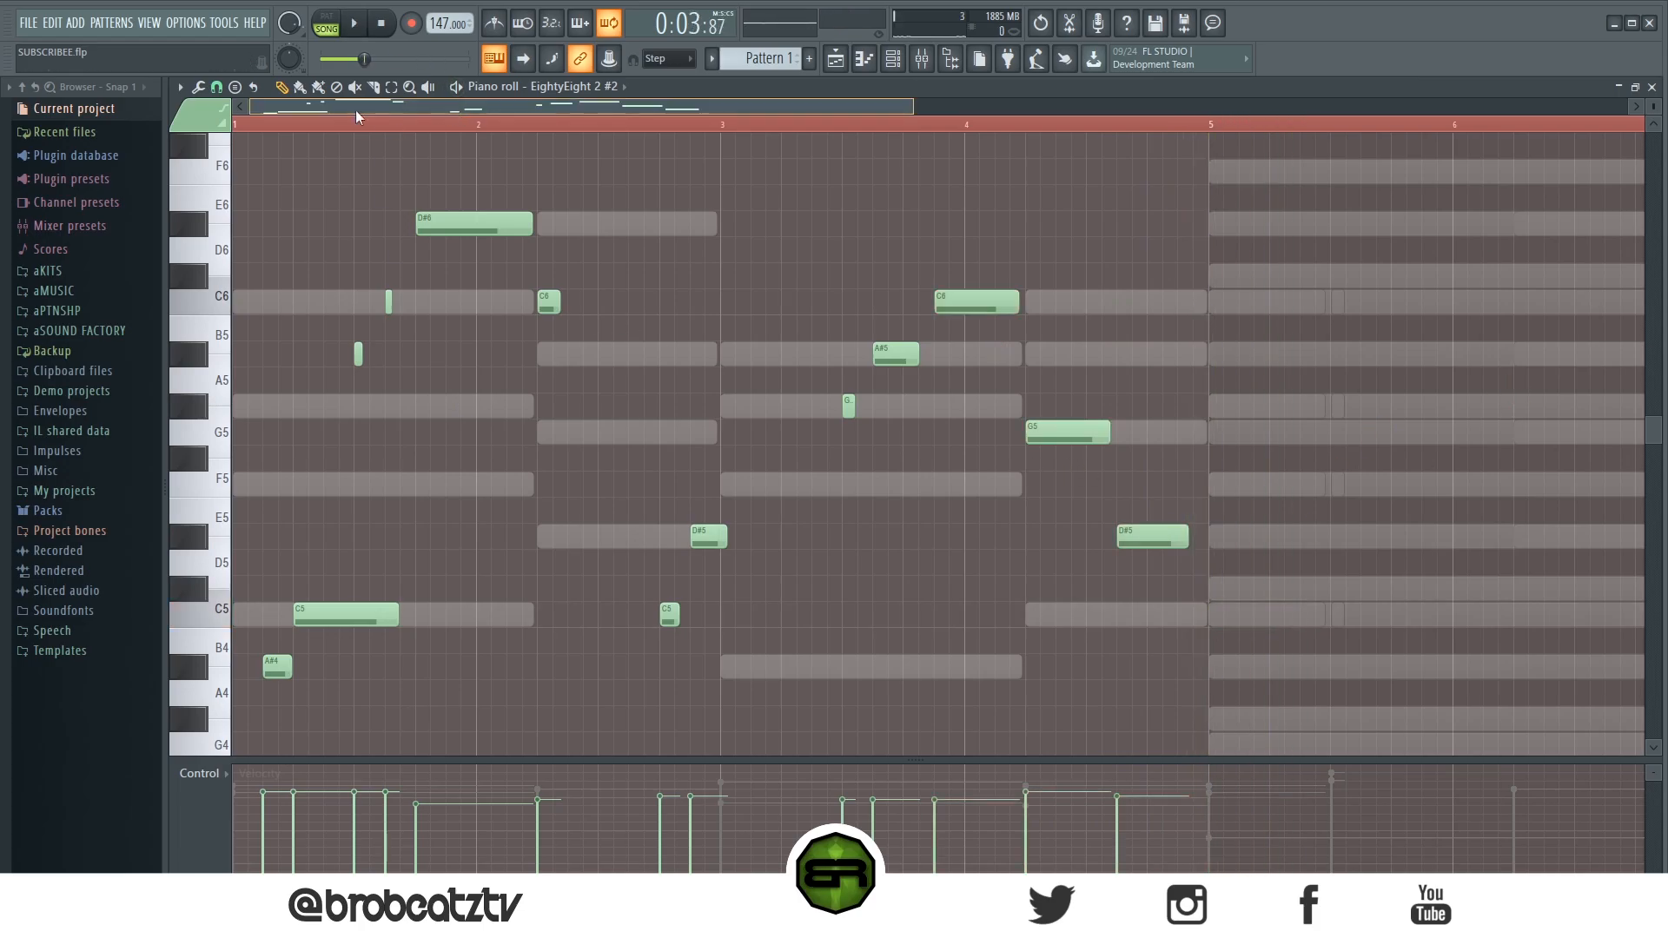
scroll(399, 409, "up", 3)
scroll(400, 404, "down", 5)
scroll(358, 367, "up", 4)
scroll(358, 367, "up", 3)
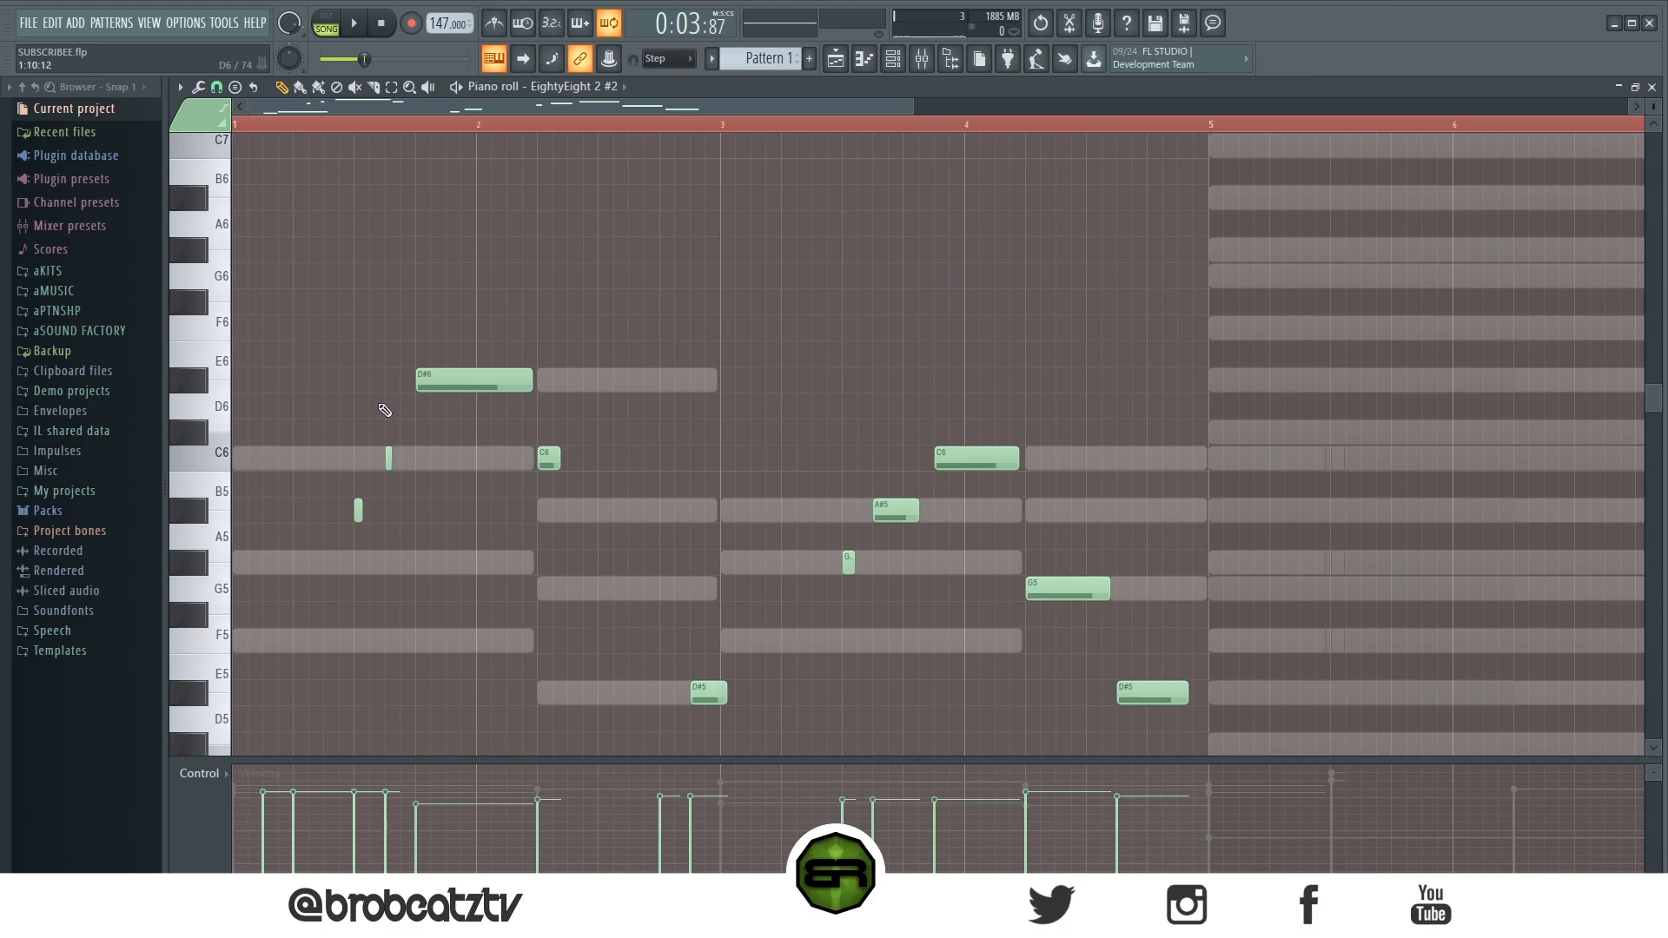
scroll(365, 400, "up", 3)
scroll(343, 413, "down", 3)
scroll(346, 414, "up", 4)
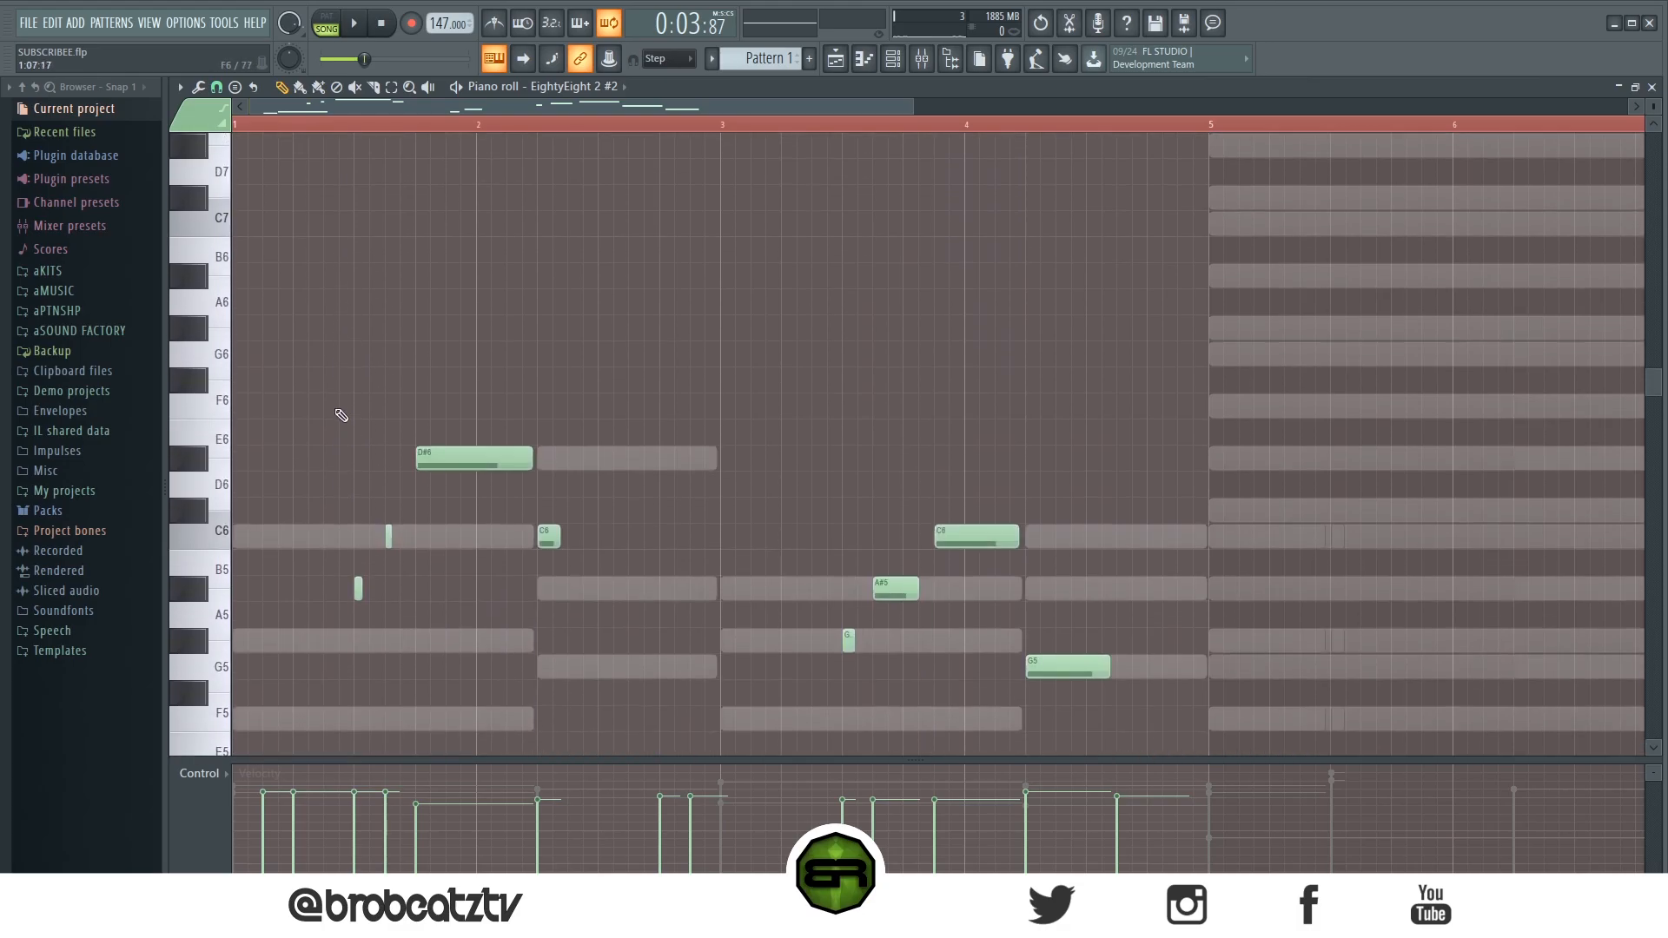
scroll(270, 478, "down", 2)
scroll(290, 340, "down", 7)
scroll(343, 384, "up", 7)
scroll(373, 476, "up", 8)
scroll(327, 469, "down", 11)
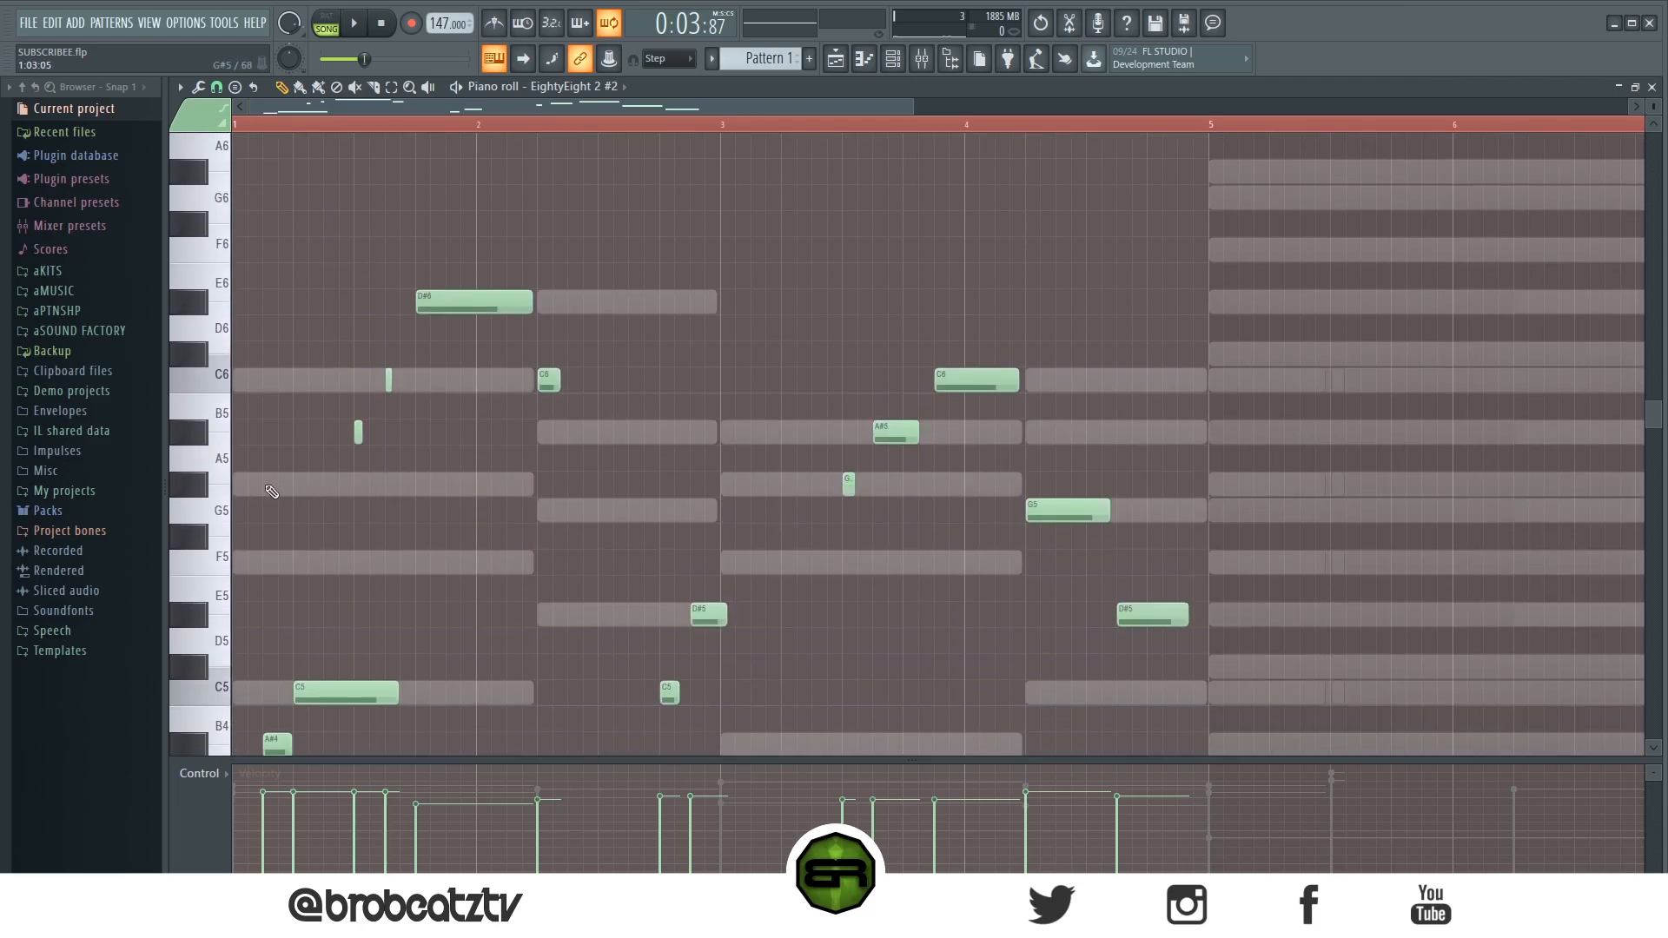
left_click(248, 488)
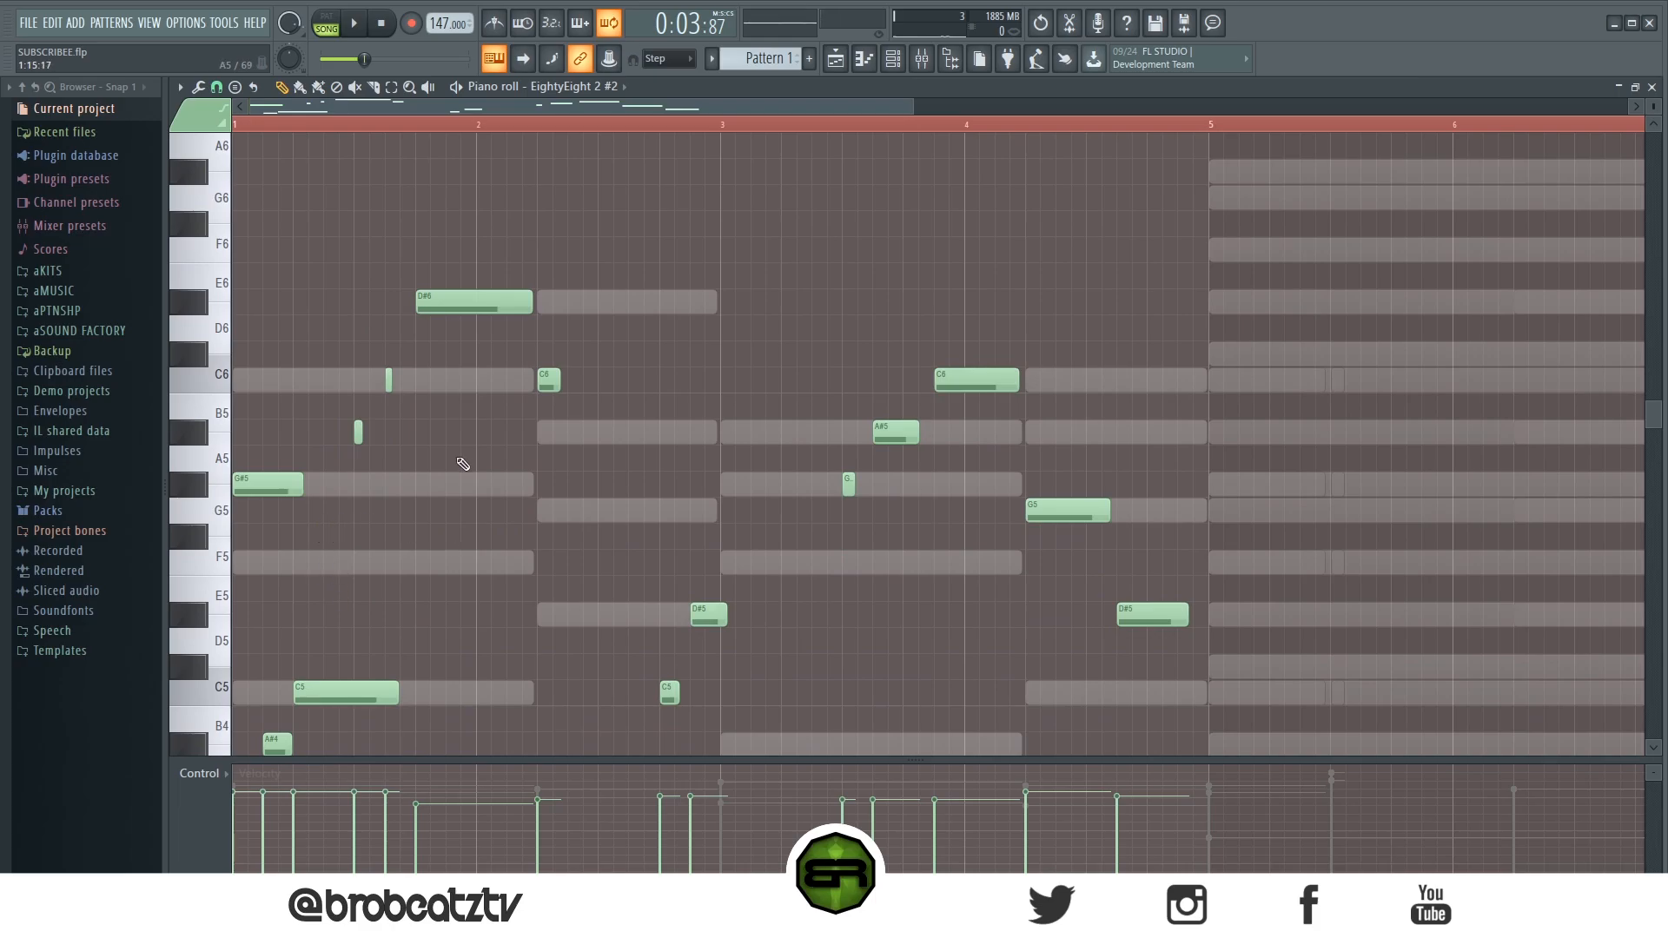
right_click(294, 484)
left_click(330, 494)
left_click_drag(311, 523, 418, 383)
left_click(451, 420)
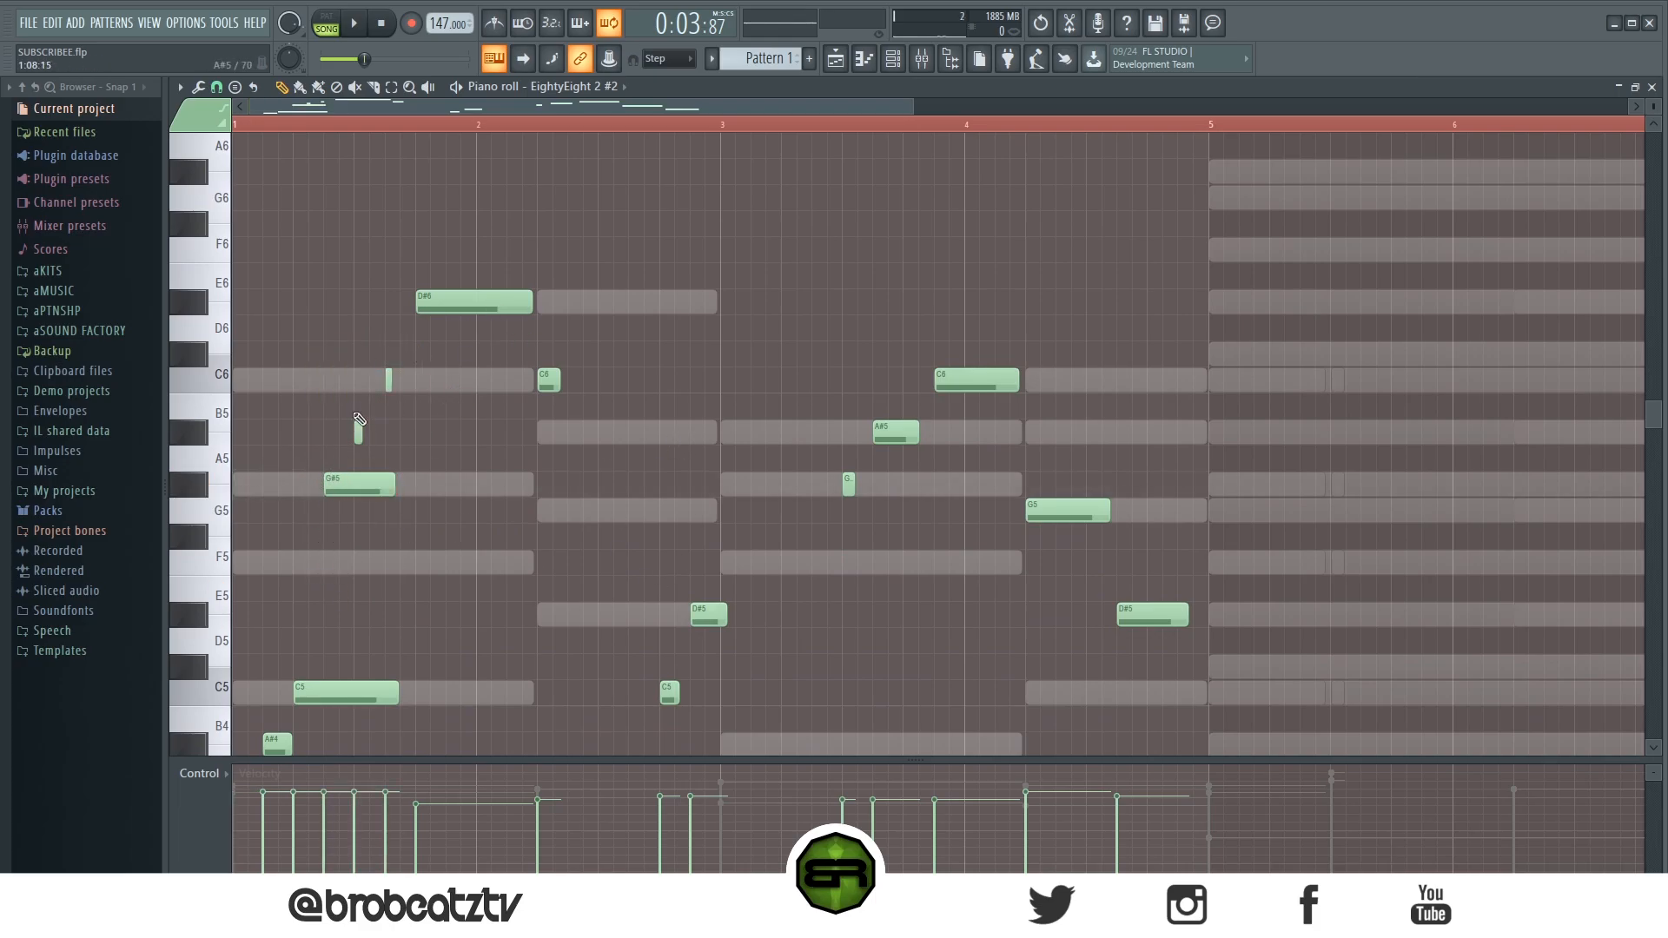
right_click(358, 490)
right_click(210, 489)
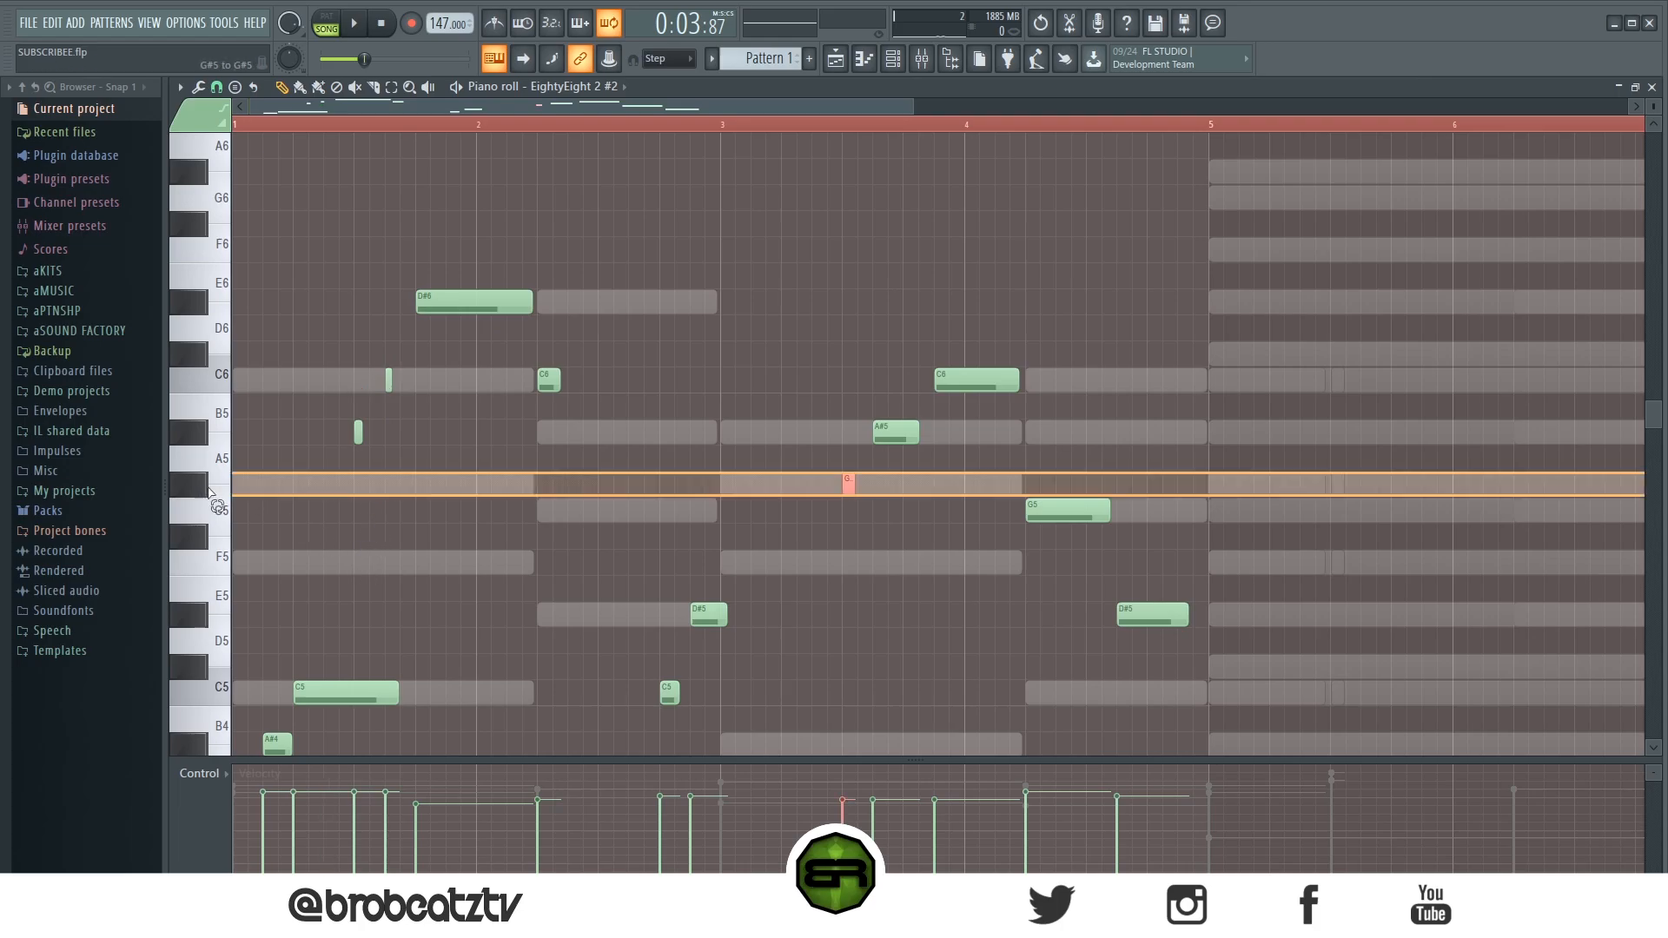
Step: Add a short G#7 note at the very start of bar 1
left_click(532, 495)
scroll(354, 497, "up", 3)
scroll(352, 492, "up", 1)
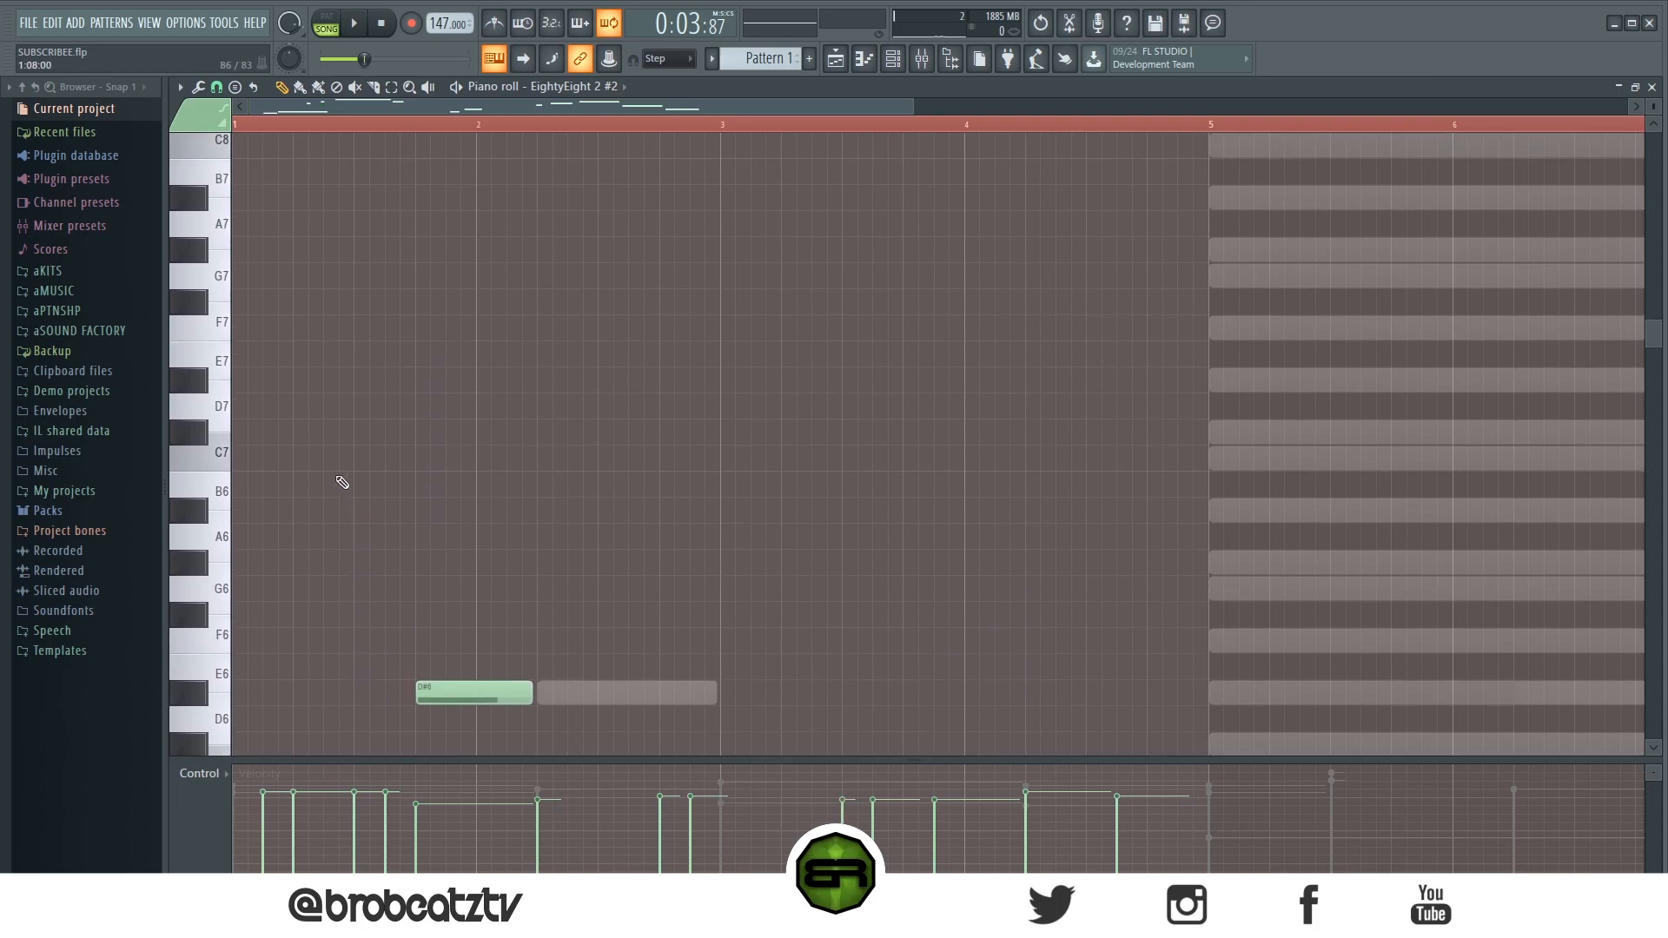
left_click(257, 250)
left_click_drag(298, 252, 276, 253)
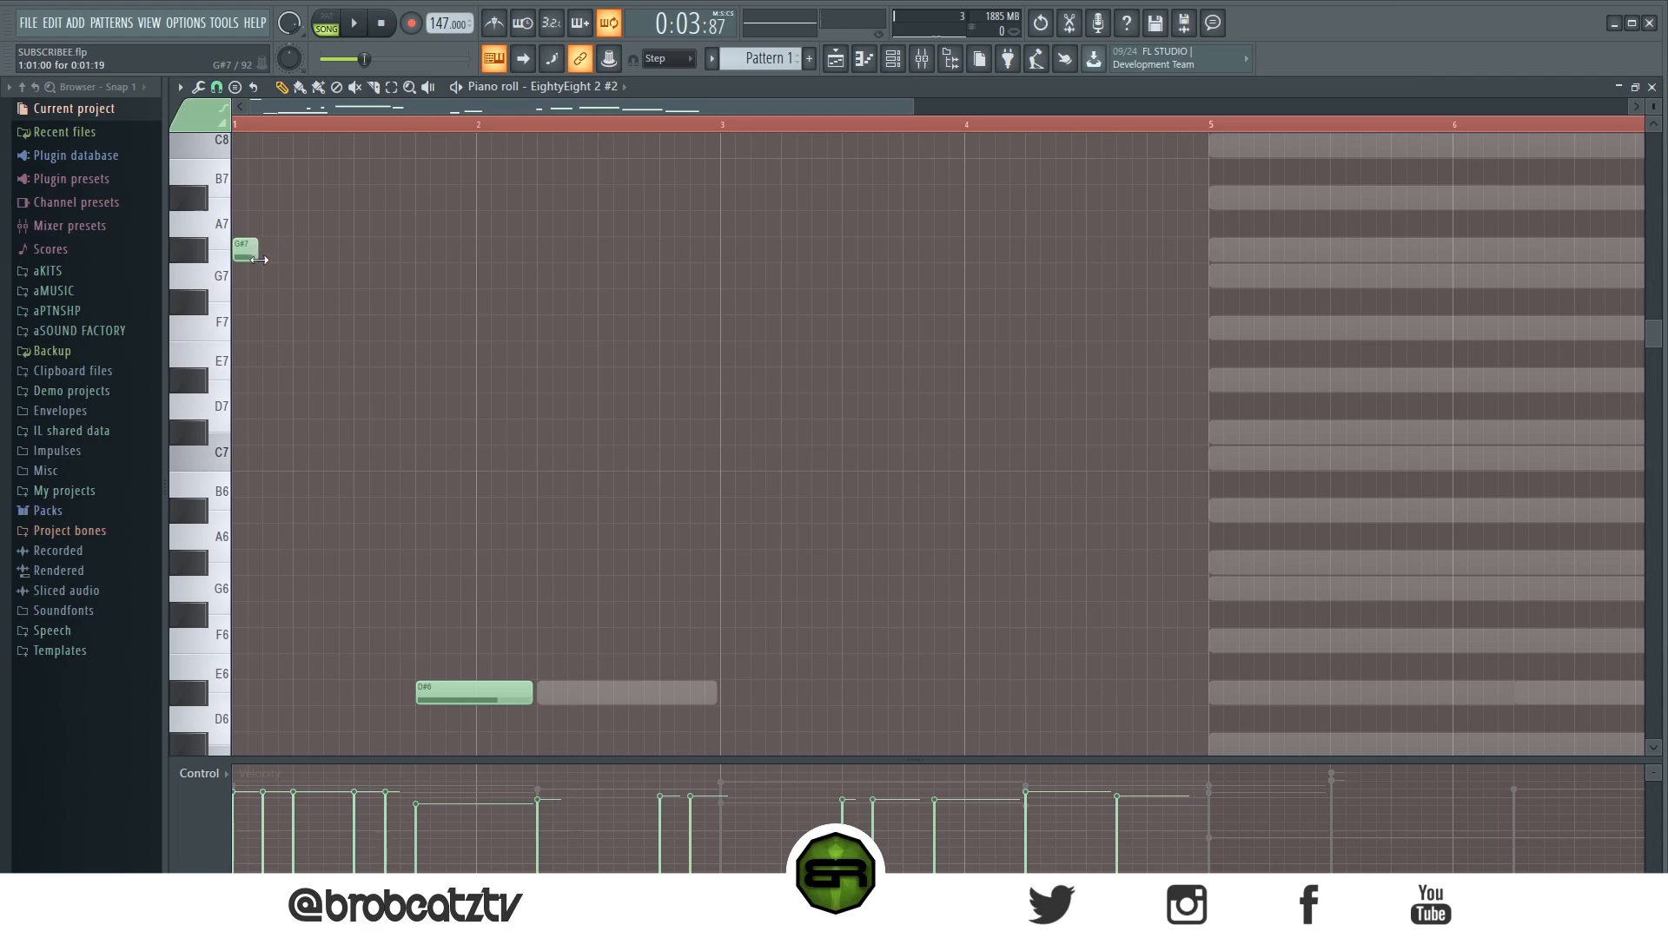
Step: Play back the pattern from the start to audition the new high note
scroll(336, 467, "down", 1)
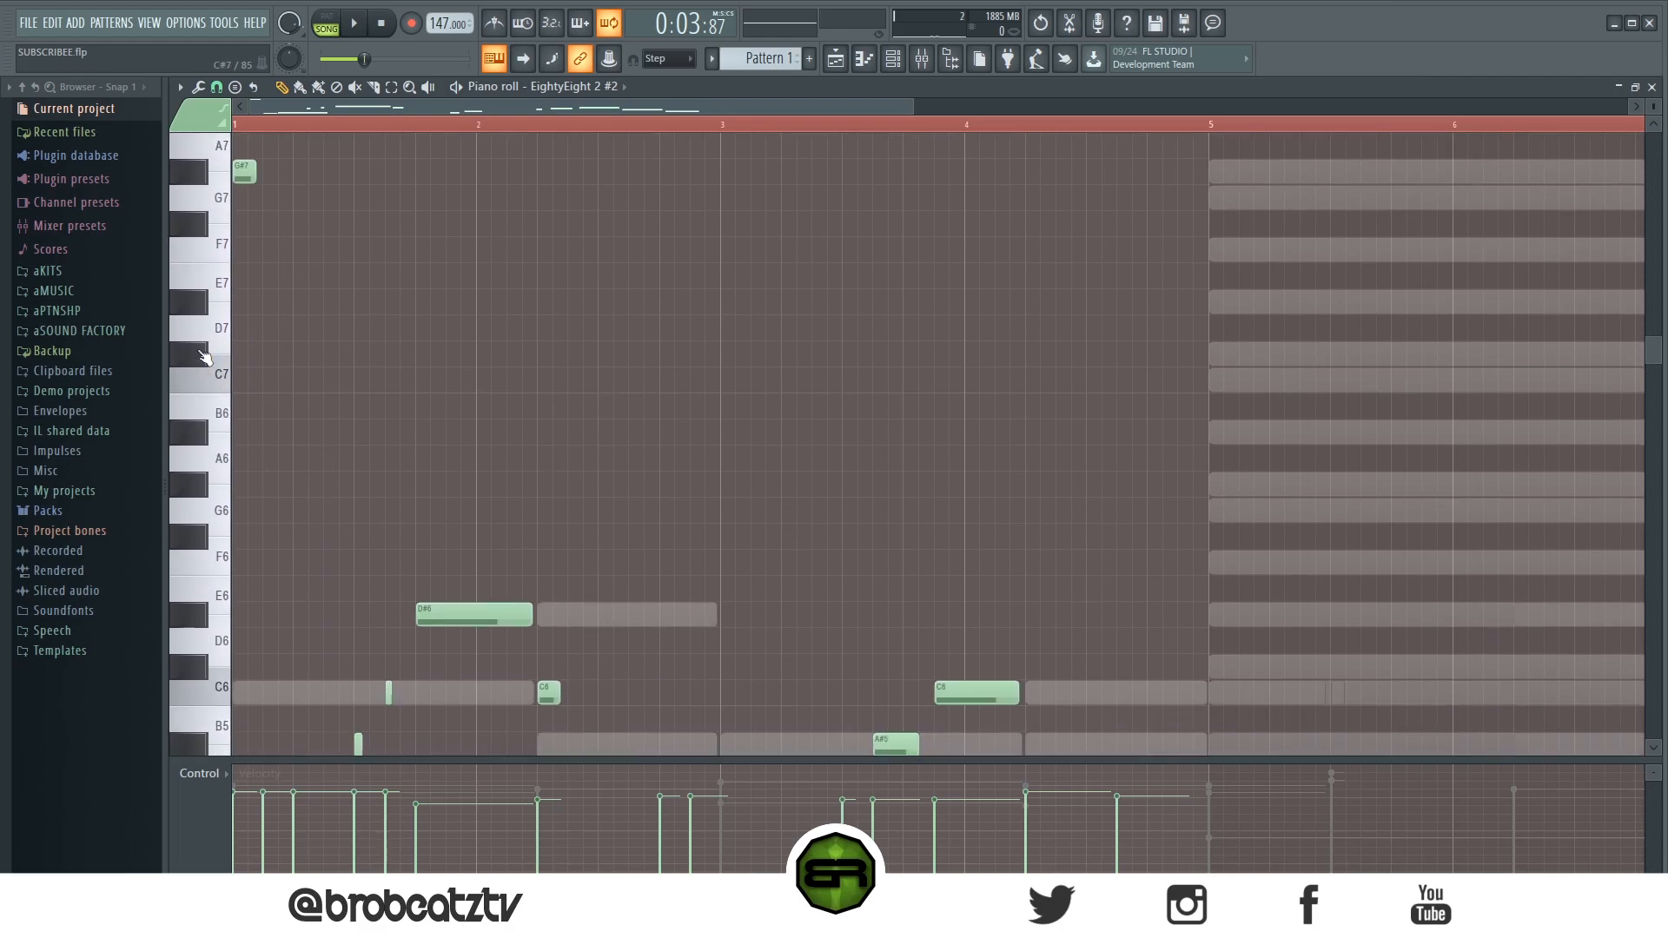
scroll(213, 348, "up", 3)
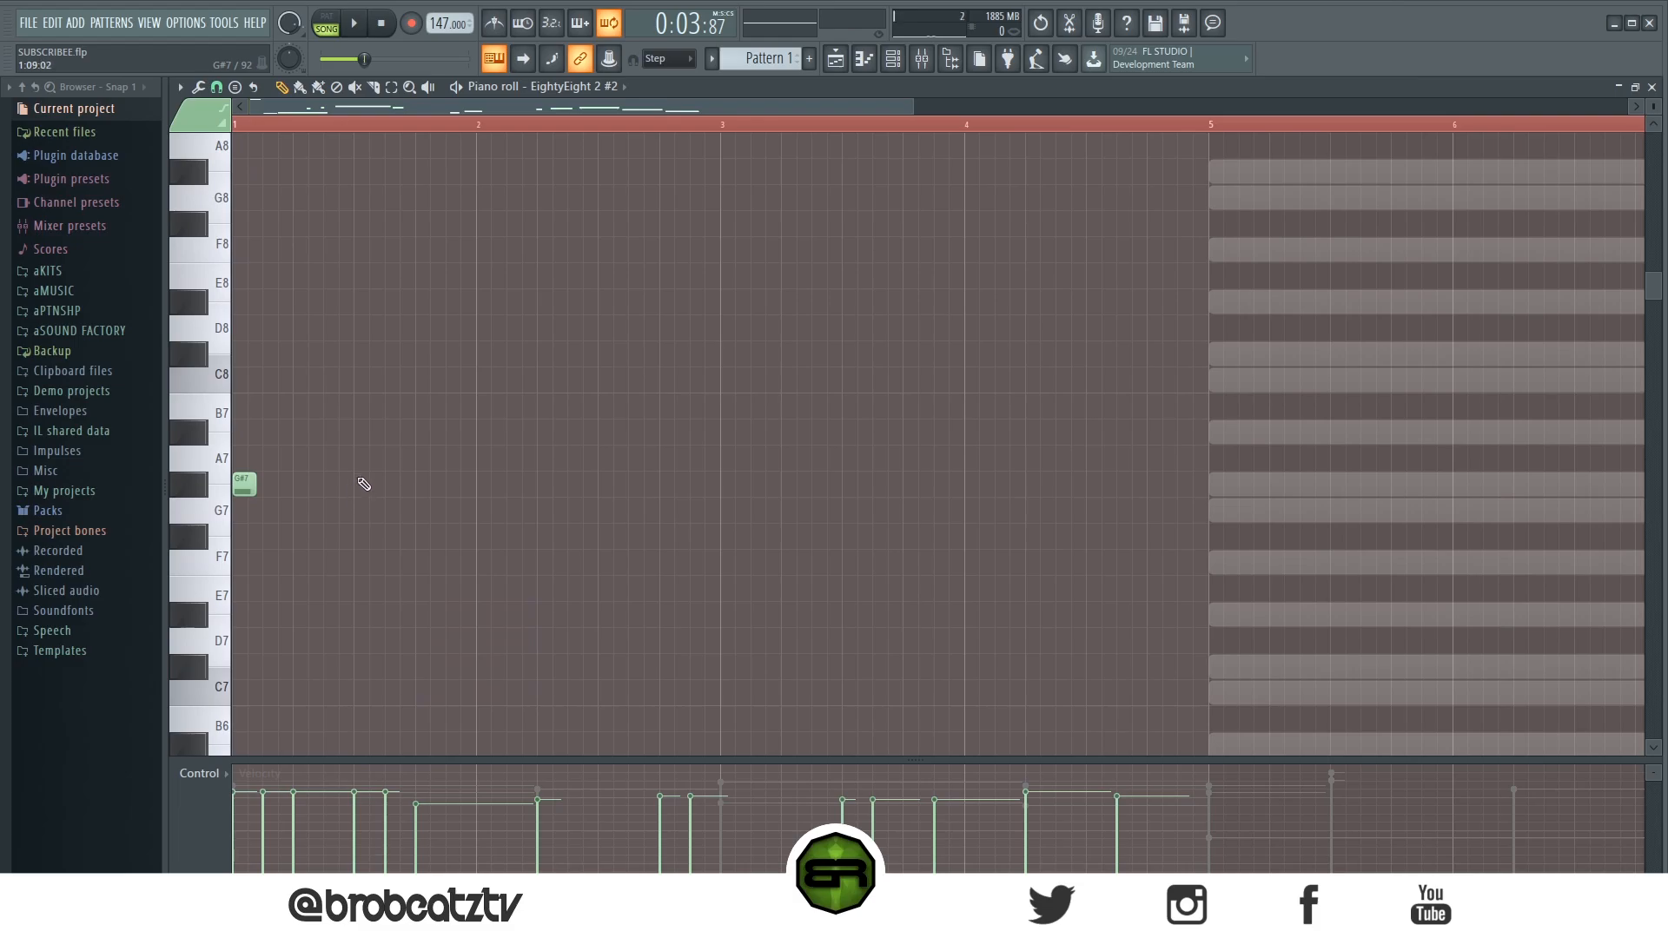
scroll(439, 457, "down", 2)
left_click_drag(1653, 110, 1654, 97)
scroll(1076, 403, "down", 4)
scroll(1077, 402, "up", 2)
key("space")
key("space")
key("space")
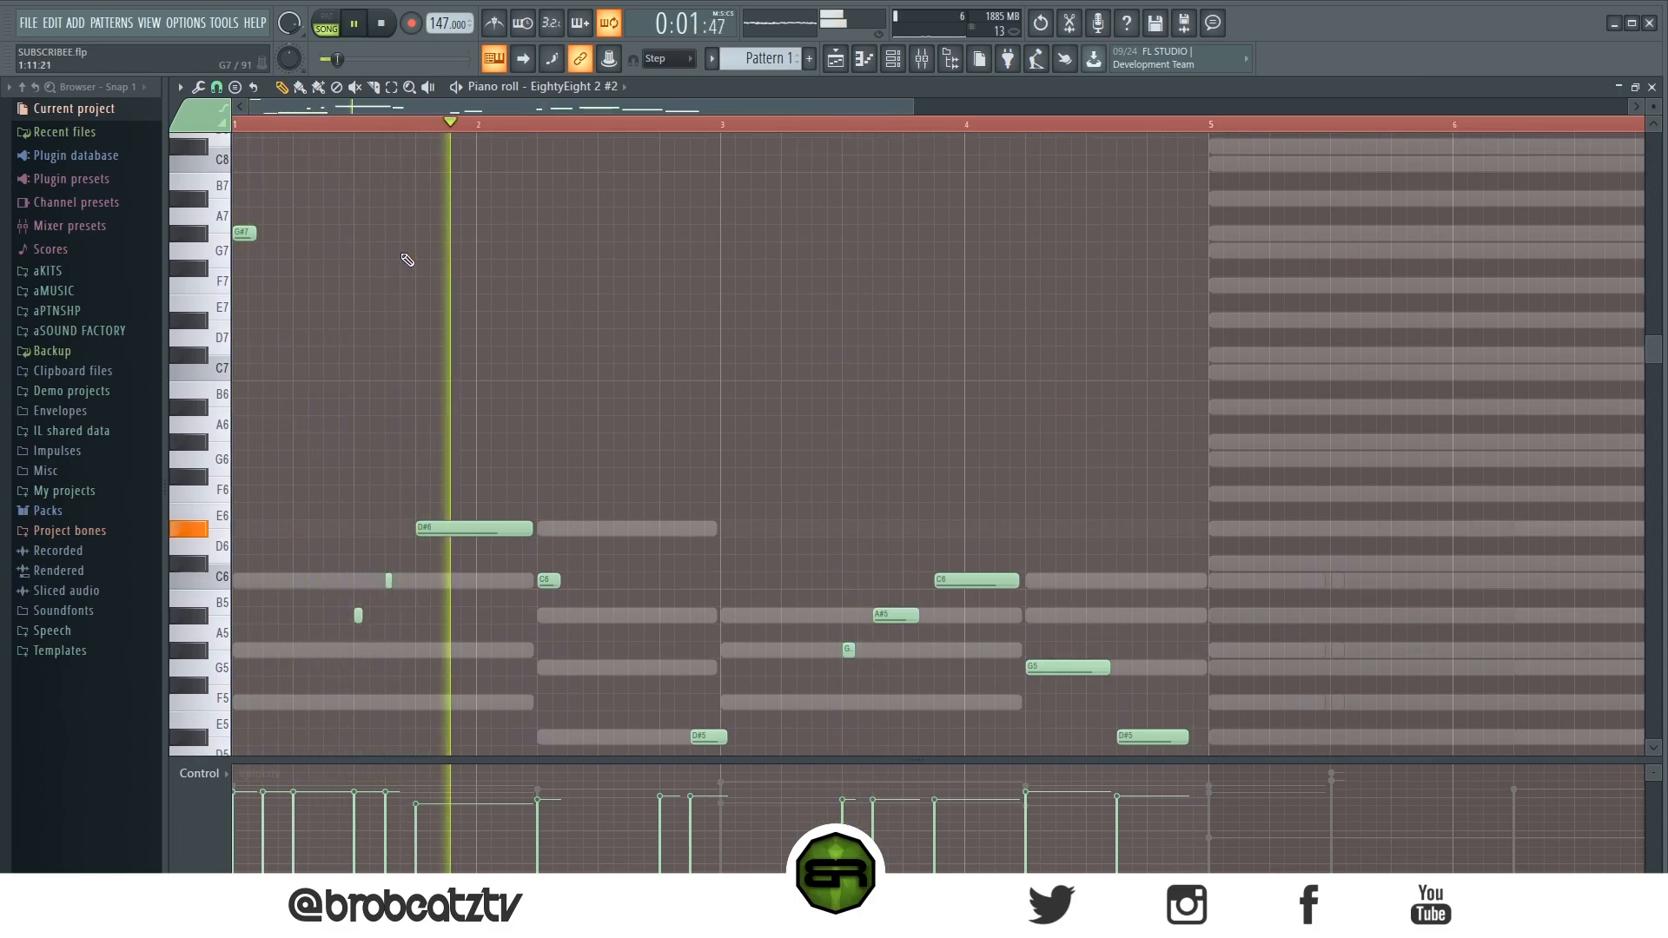
key("space")
Step: Add a short A#7 note followed by three short C8 notes in the second half of bar 2
left_click(604, 199)
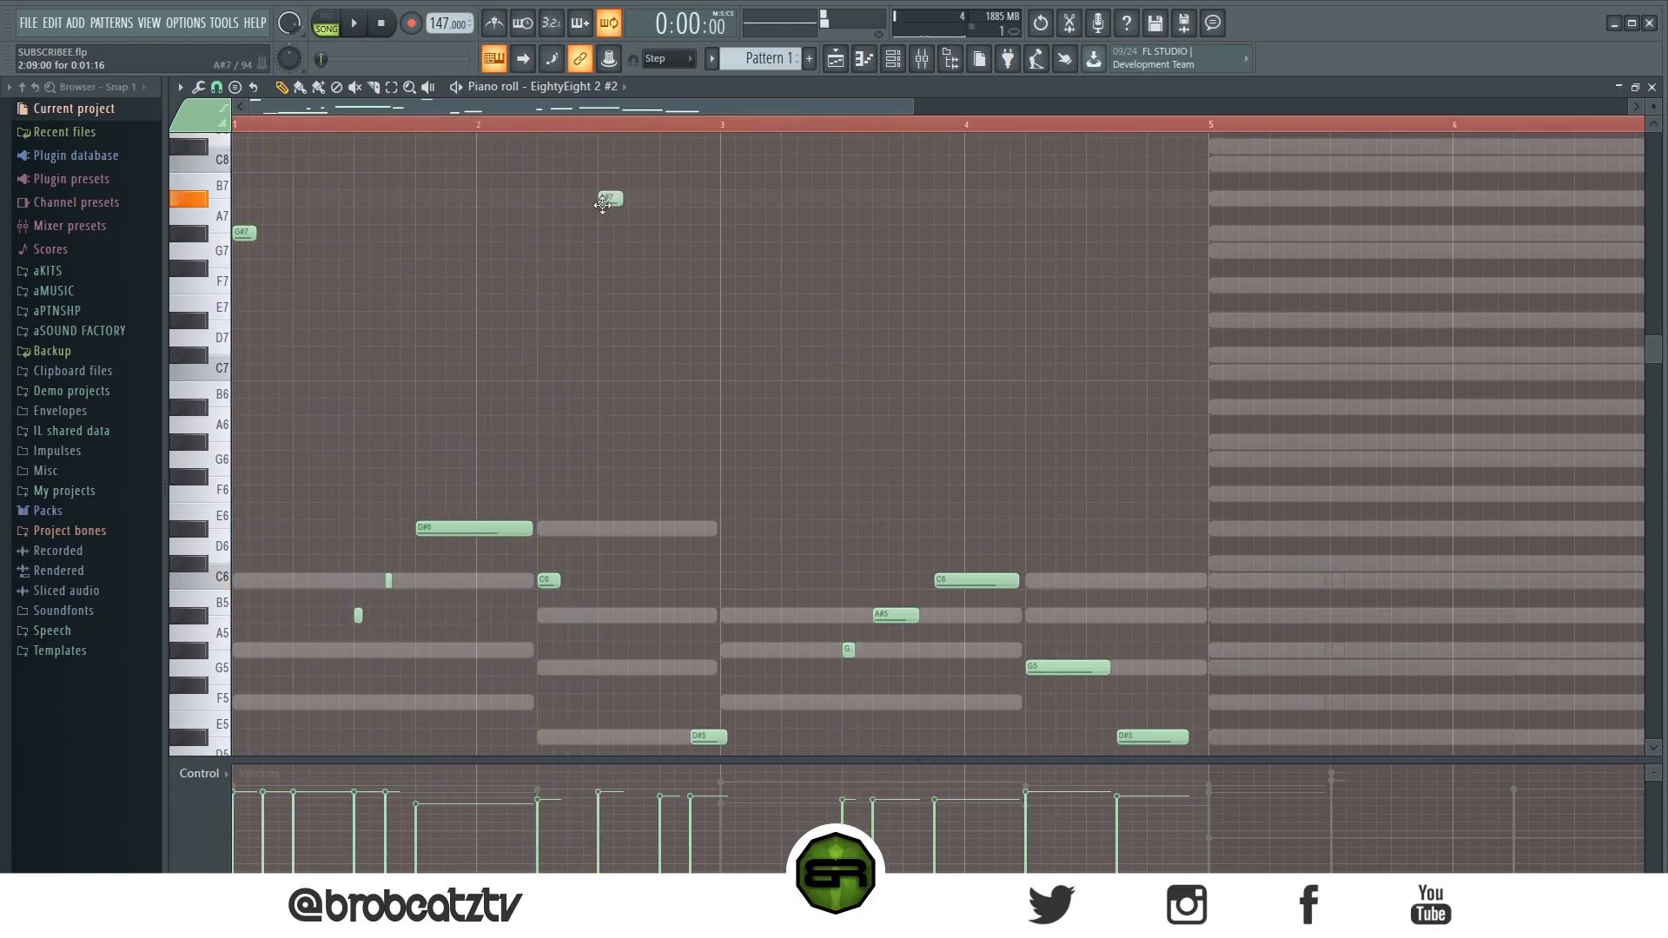
scroll(619, 299, "up", 1)
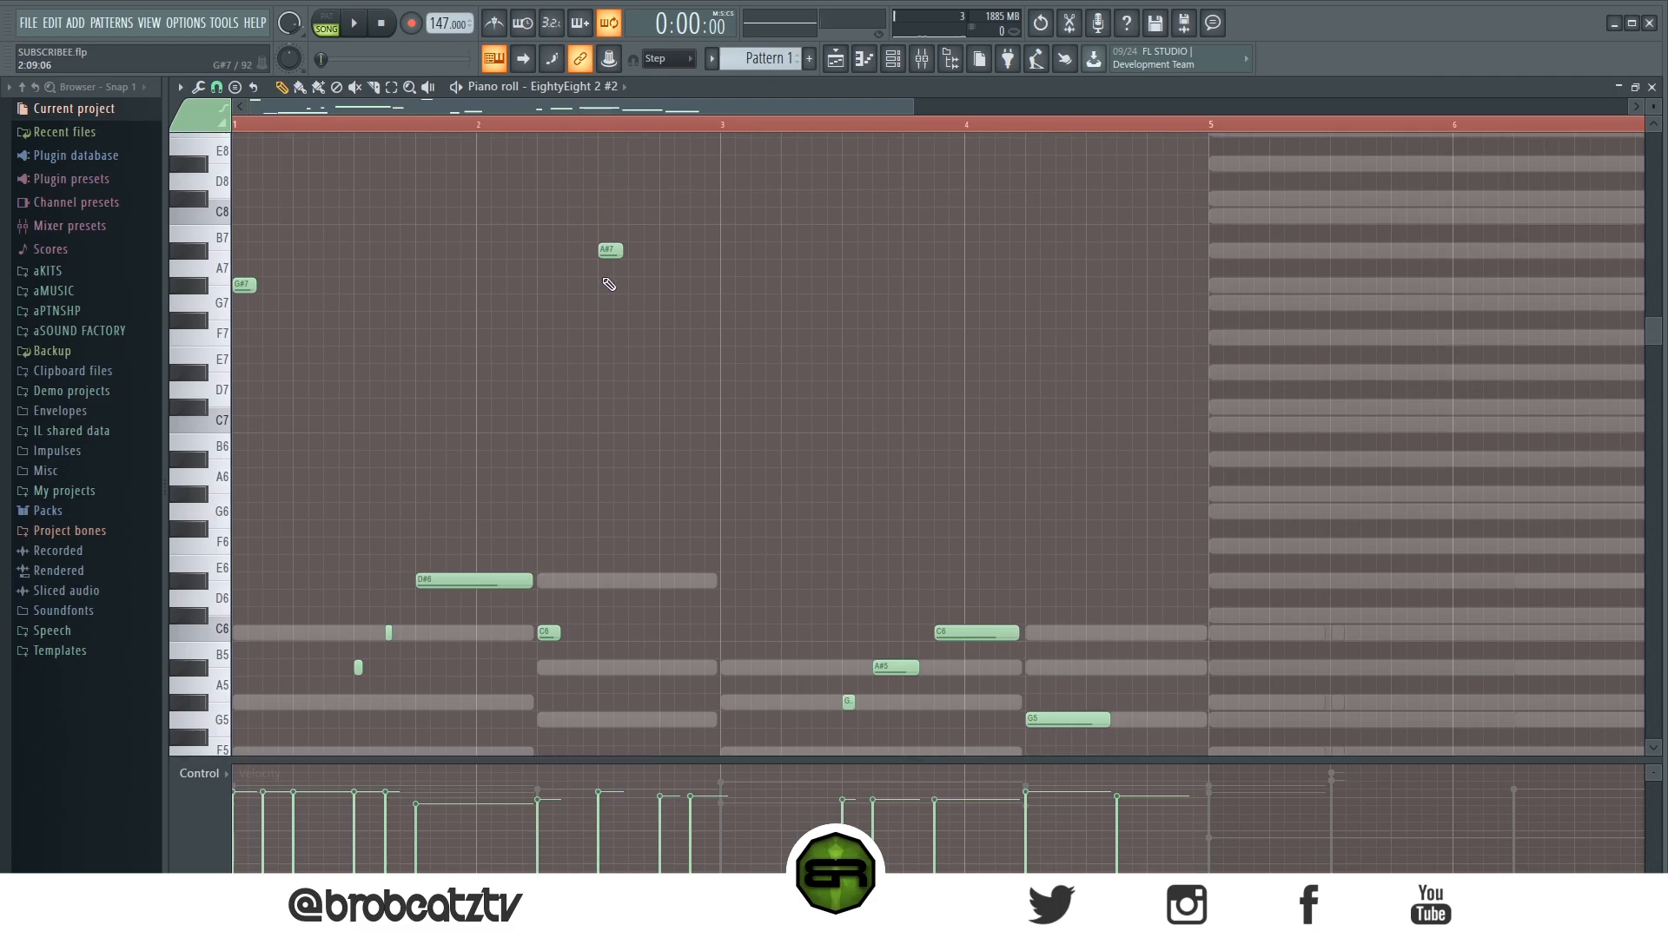
left_click(610, 216)
left_click_drag(604, 217, 608, 254)
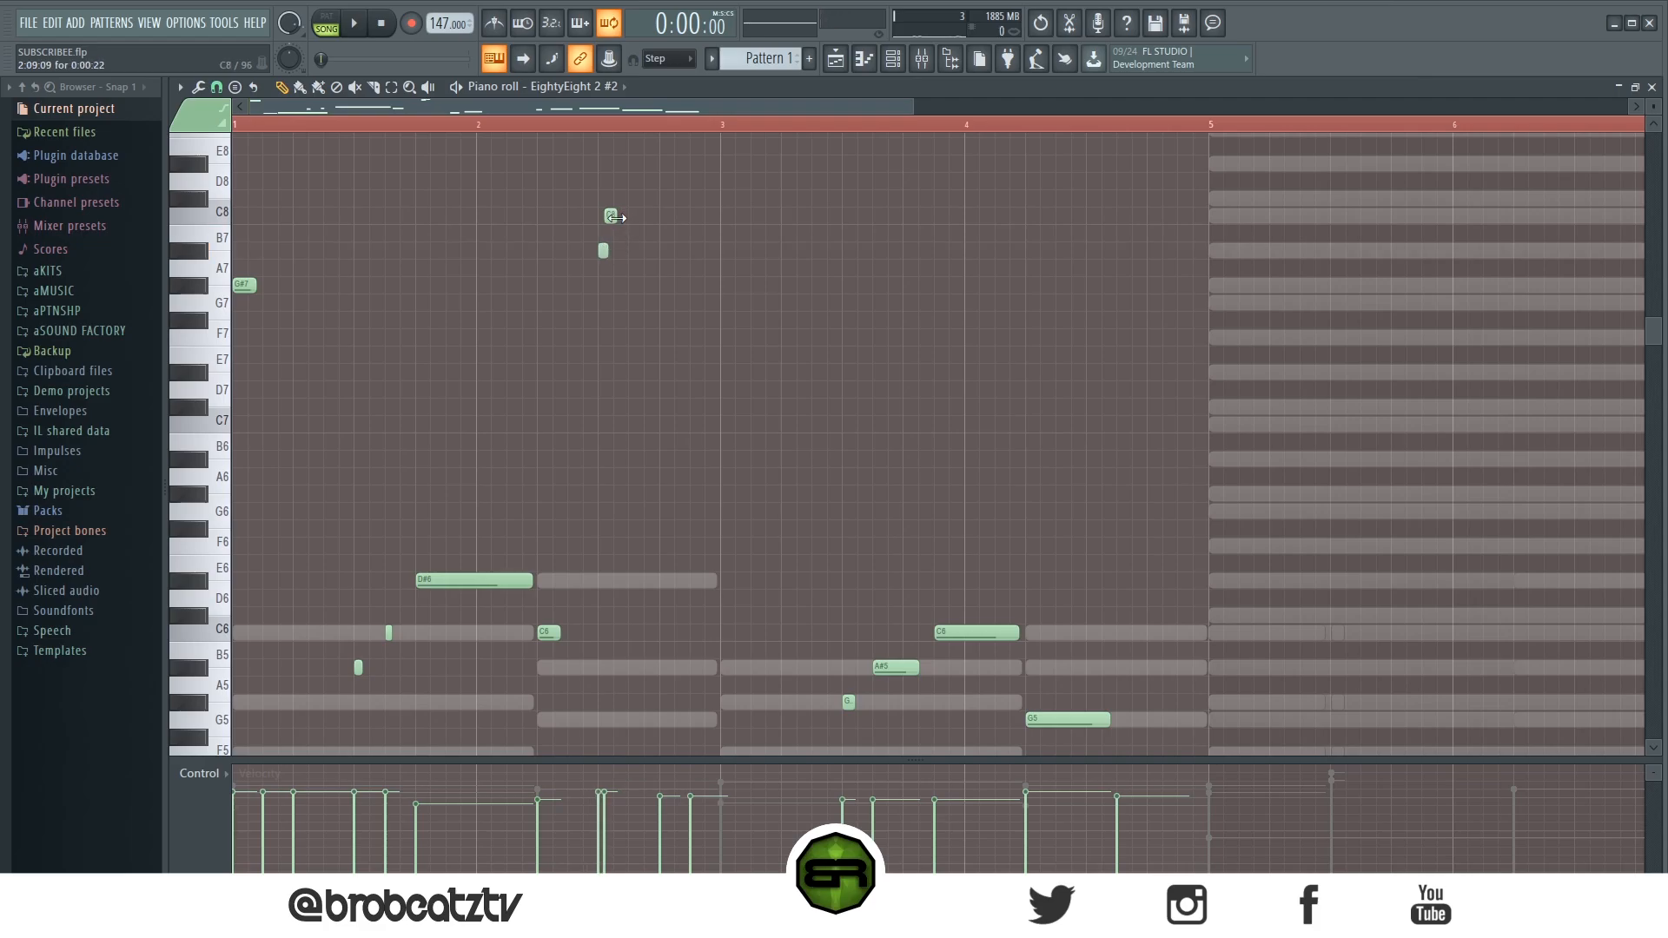
left_click(649, 216)
key("space")
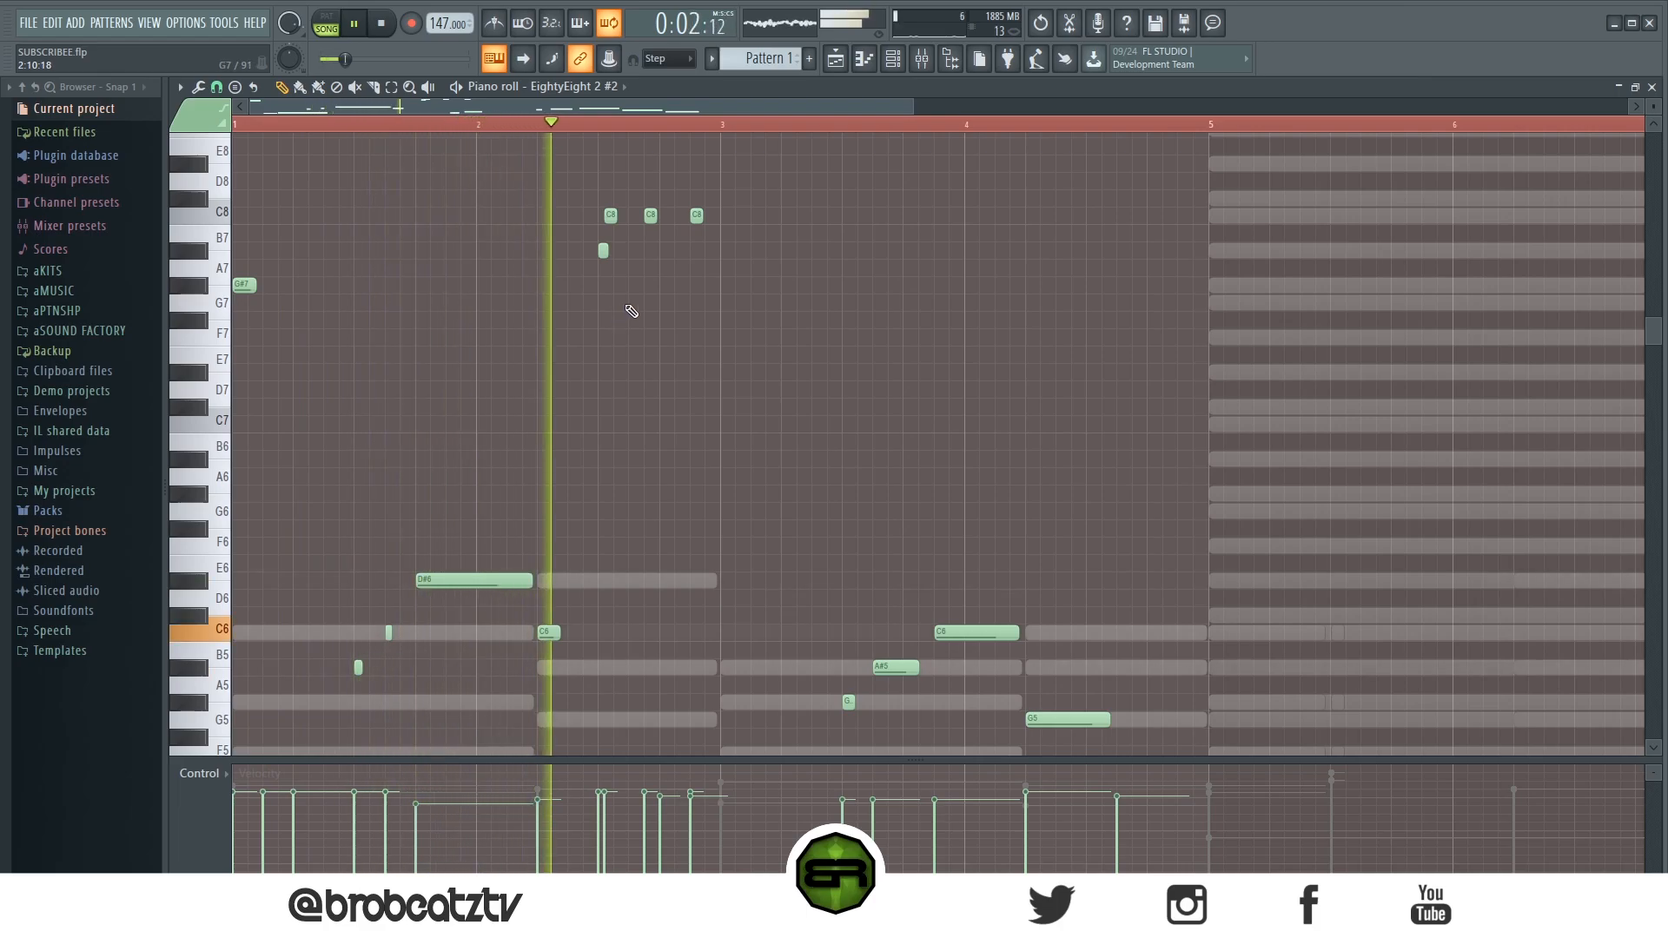
Step: Select the three C8 notes in bar 2 and play the phrase back
key("space")
left_click_drag(586, 200, 556, 216)
left_click(714, 217)
right_click(714, 218)
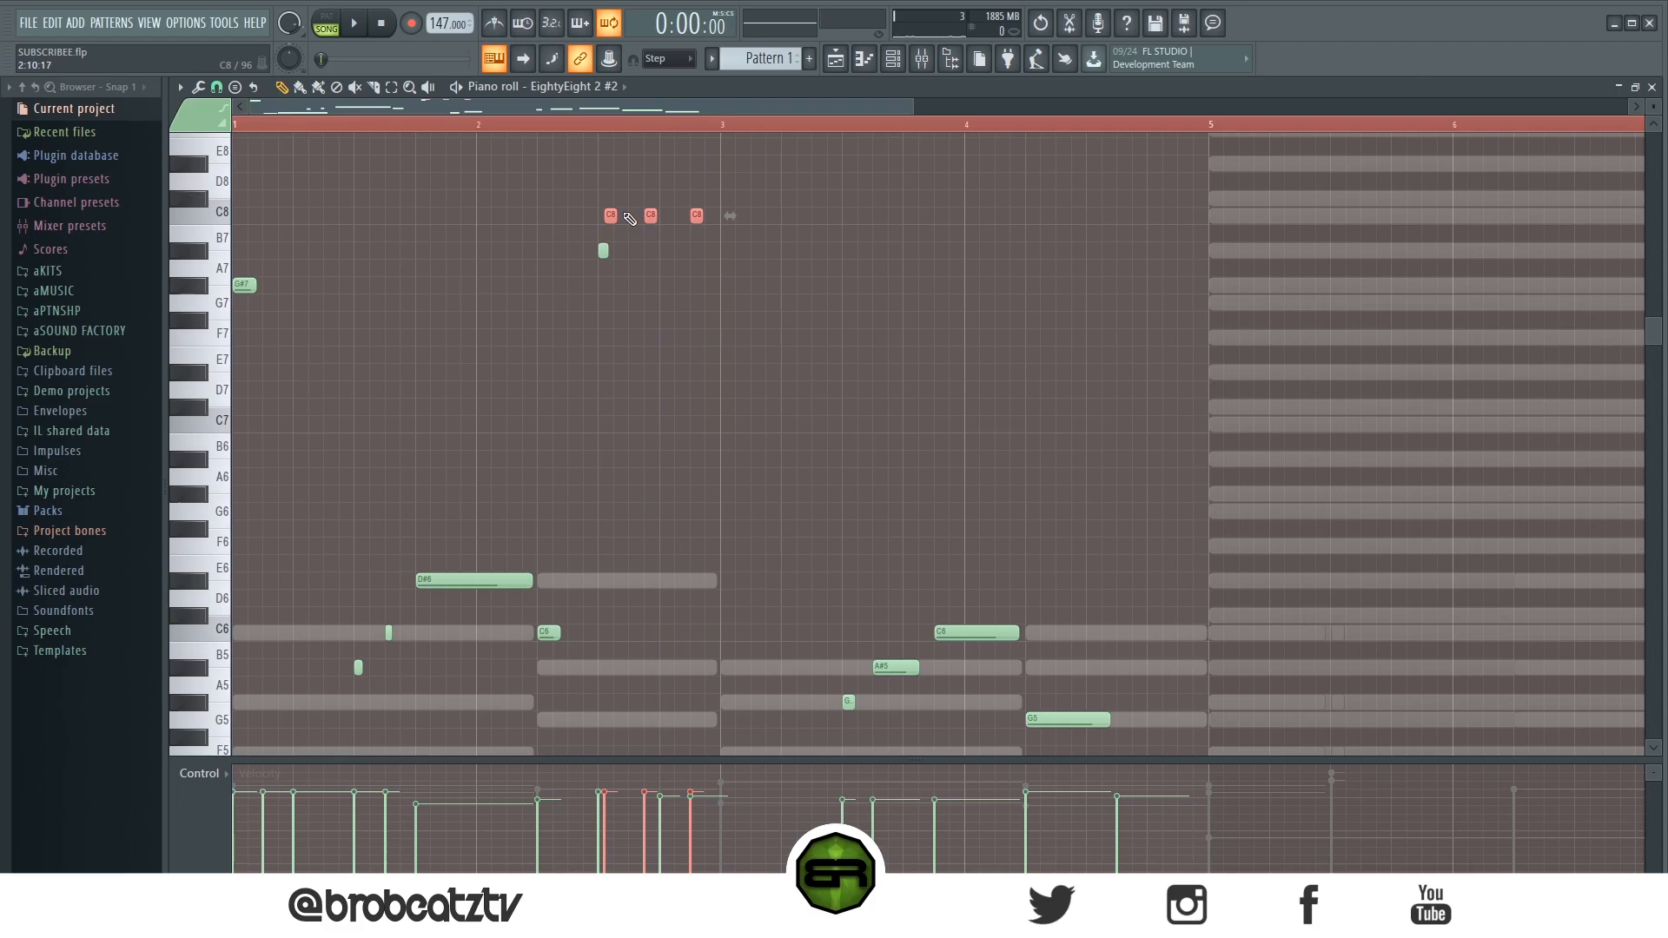
key("space")
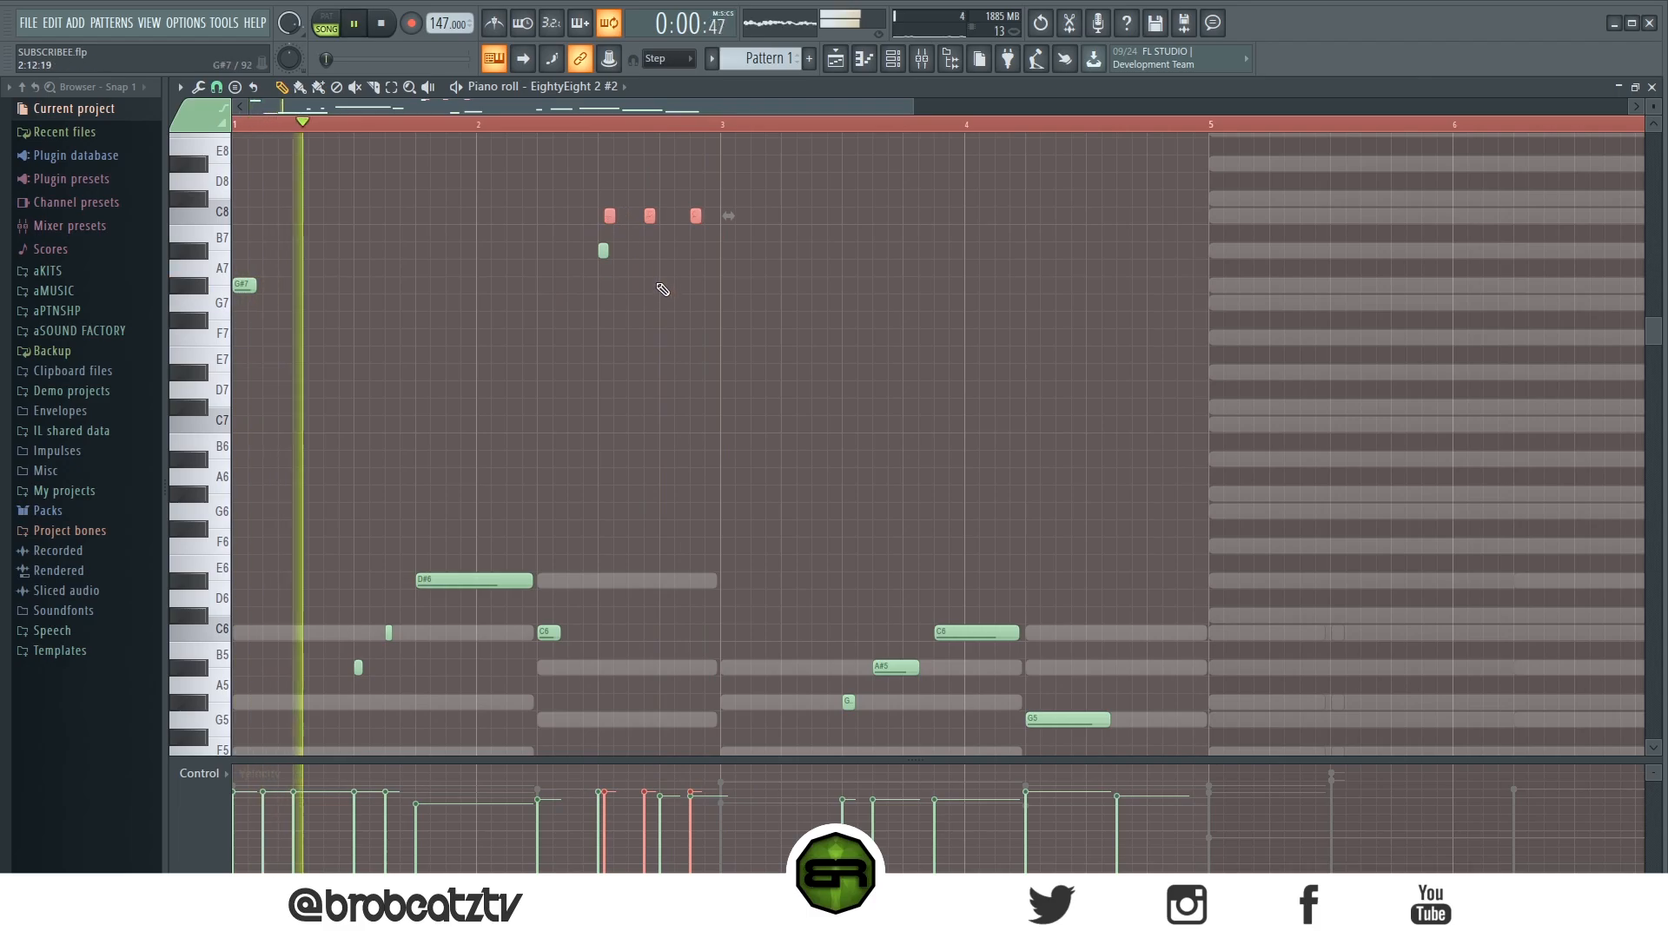
key("ctrl+d")
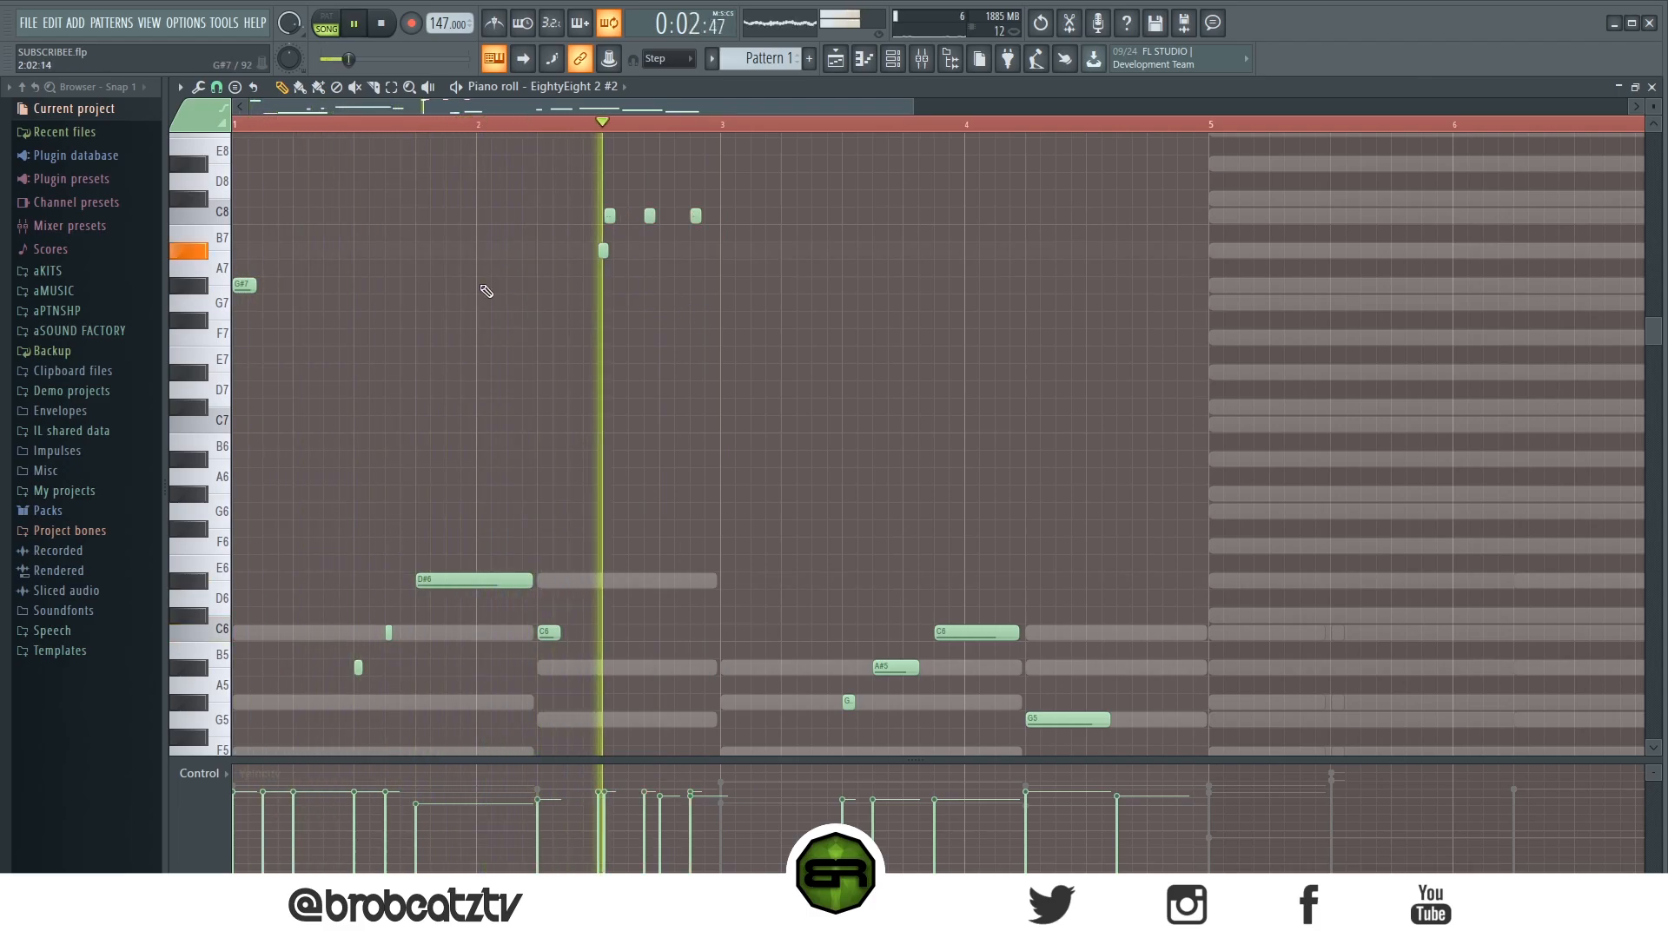
key("space")
key("space")
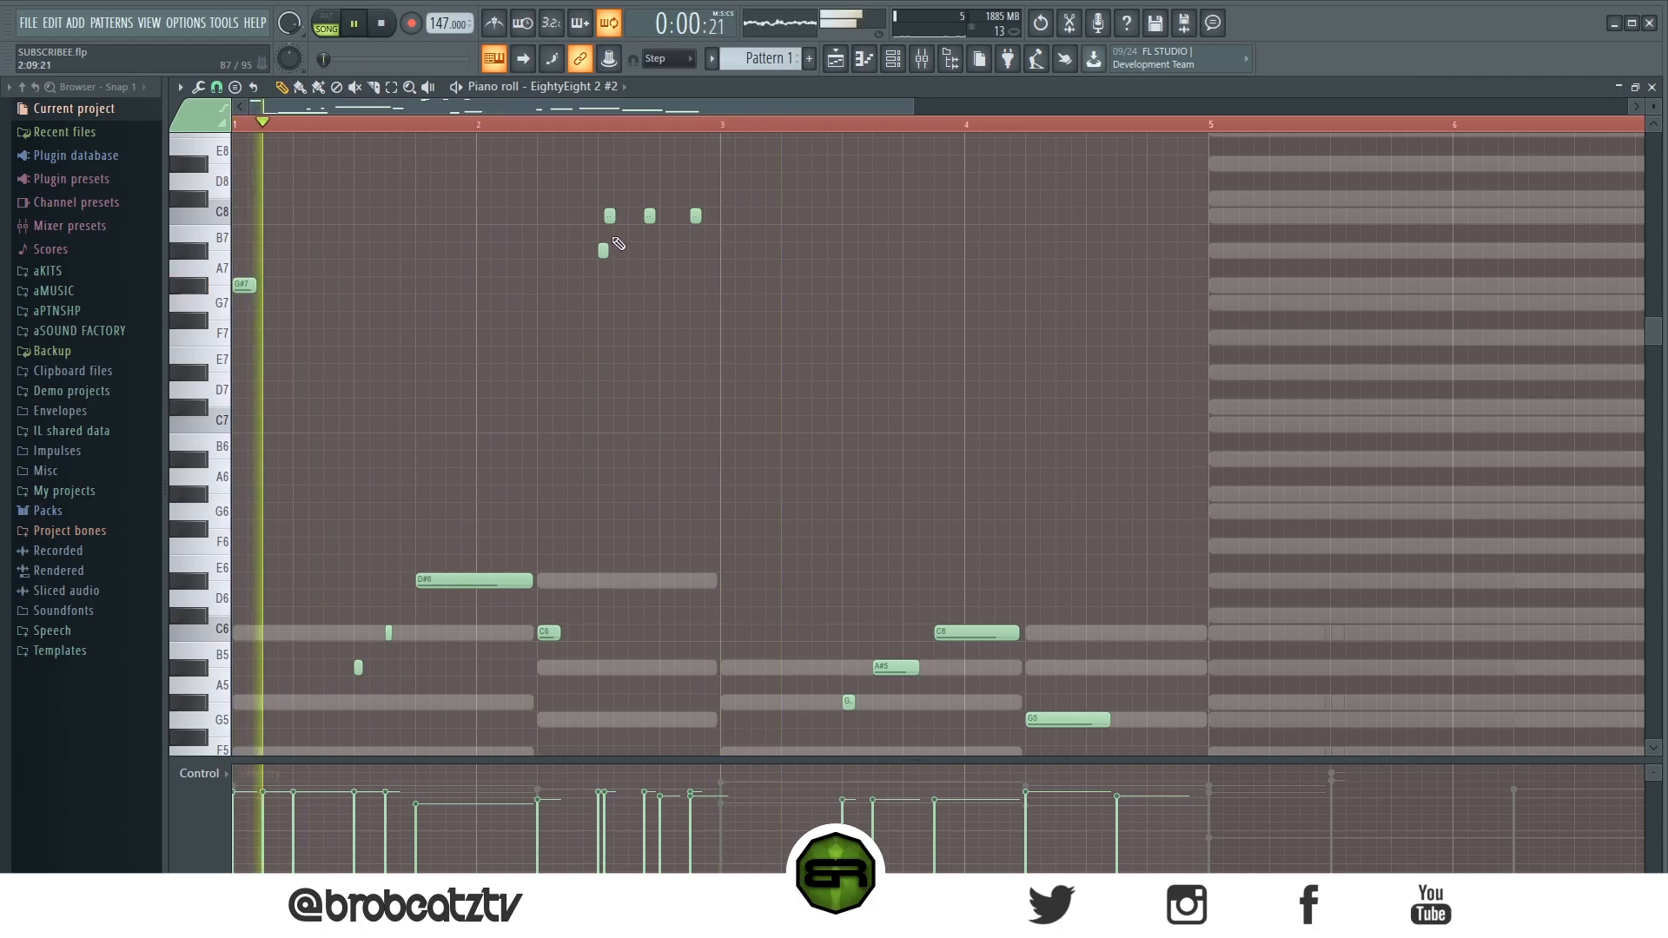
Step: Select the A#7 and C8 run in bar 2 and add a short G#7 note at the start of bar 3
left_click_drag(792, 175, 597, 257)
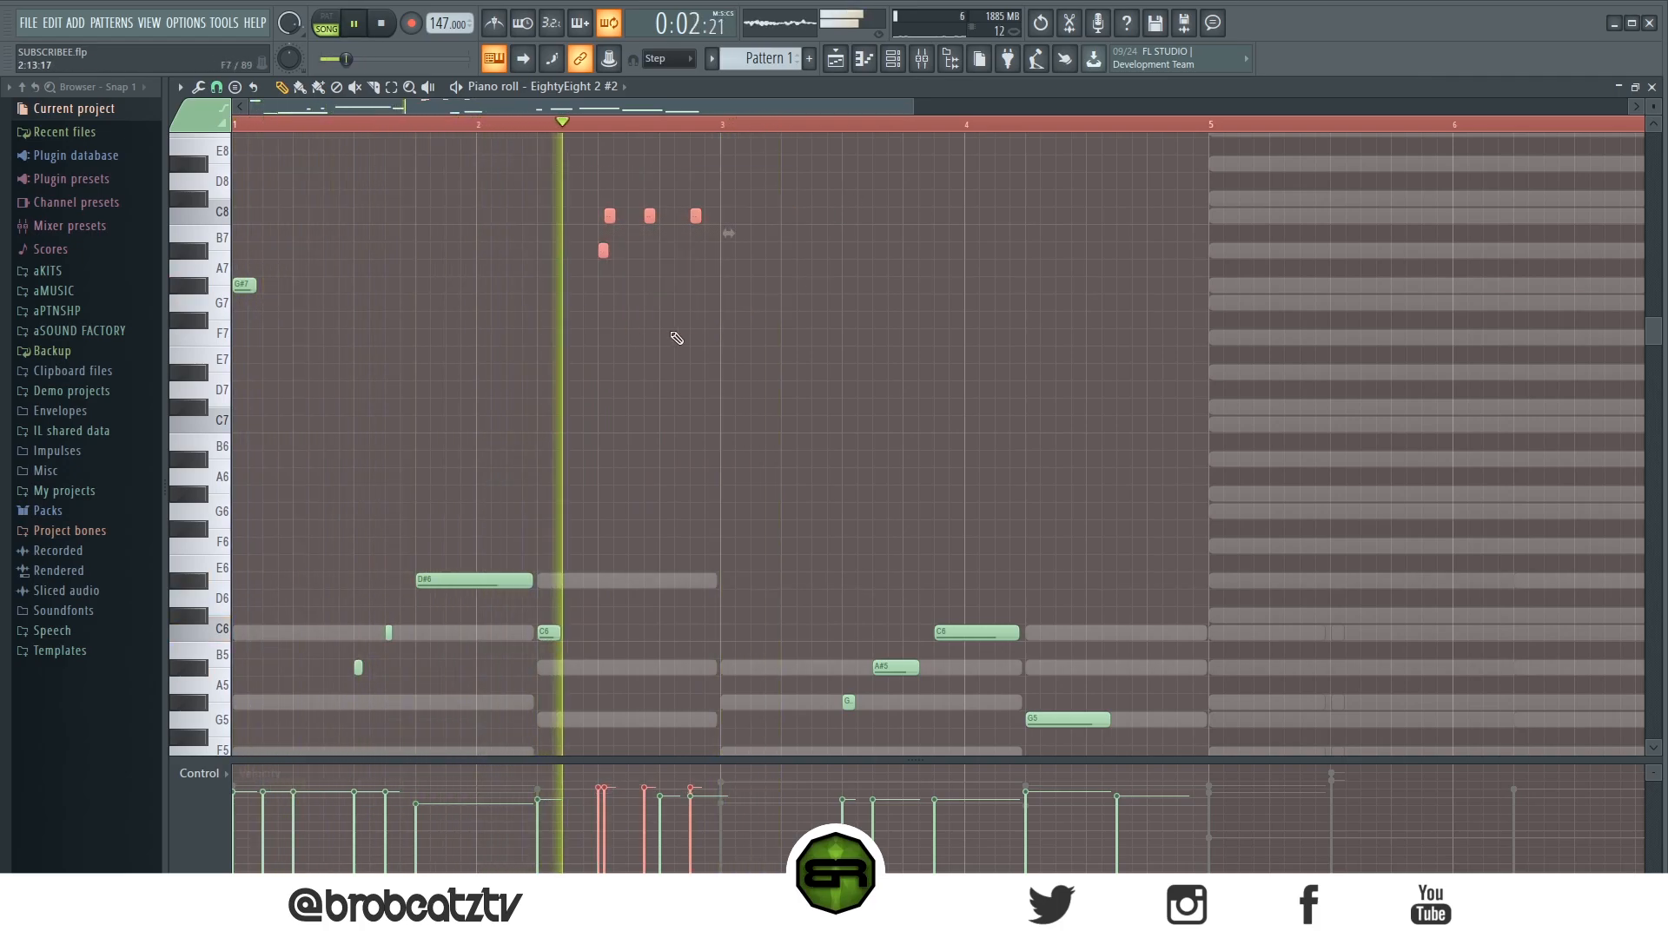
key("space")
left_click(685, 323)
left_click(726, 285)
key("space")
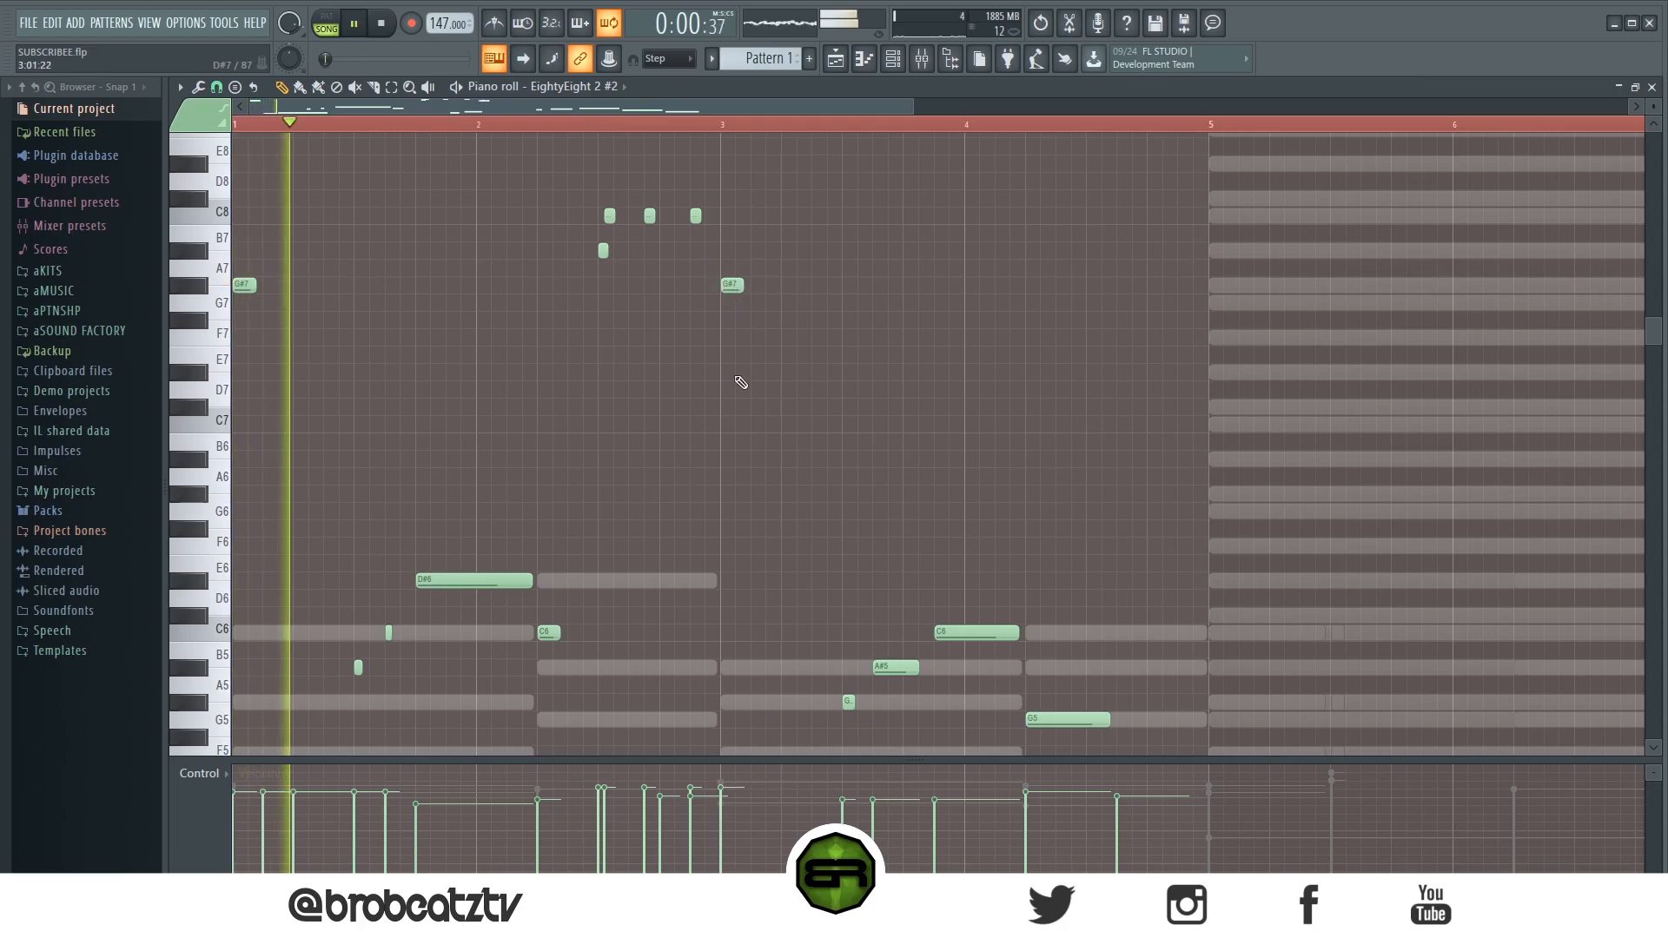
Step: Copy the A#7 and C8 run into the second half of bar 4 and transpose the copy down two semitones
left_click_drag(712, 198, 1082, 275)
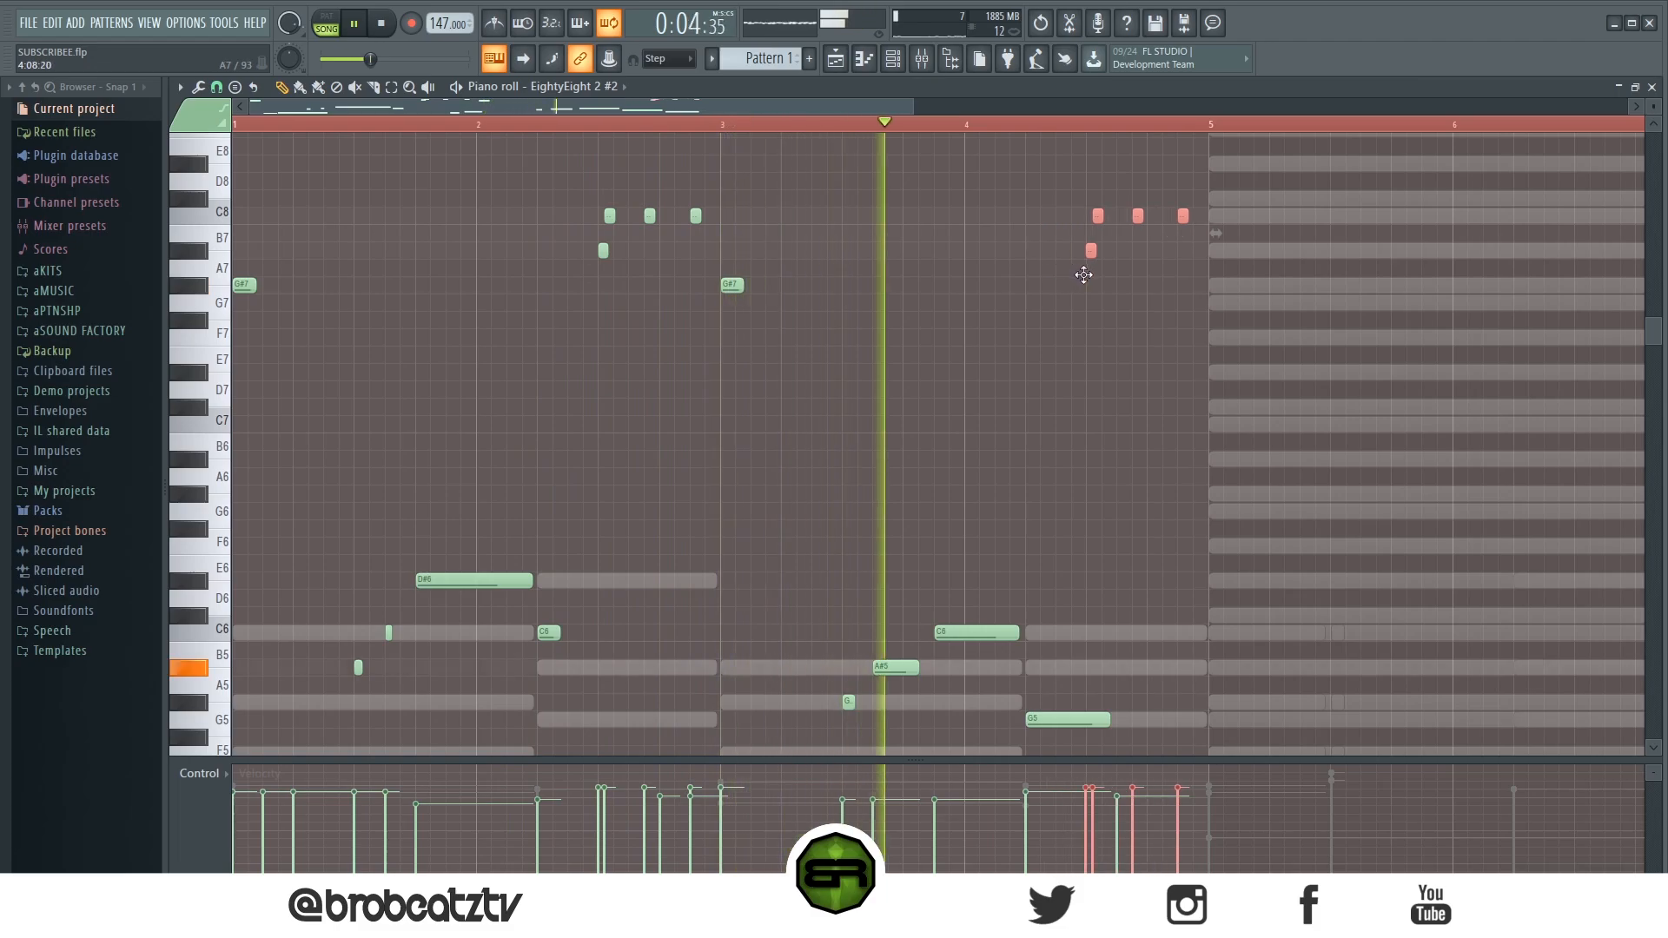
key("space")
left_click_drag(1084, 274, 1089, 291)
key("space")
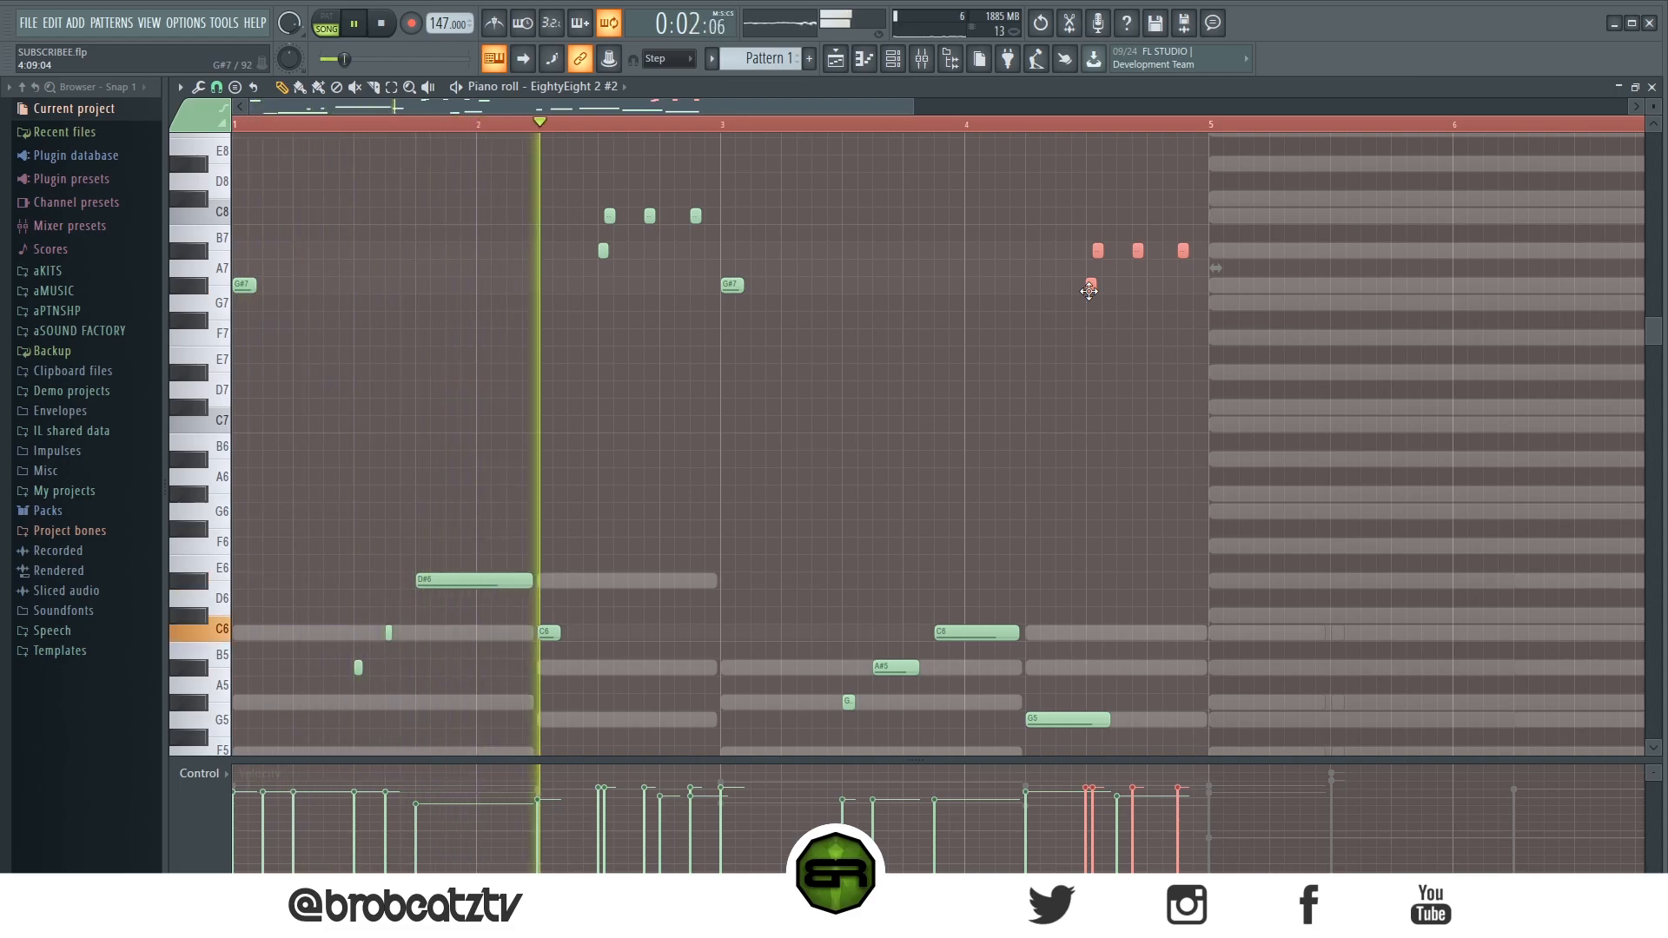
left_click(1125, 323)
key("space")
key("space")
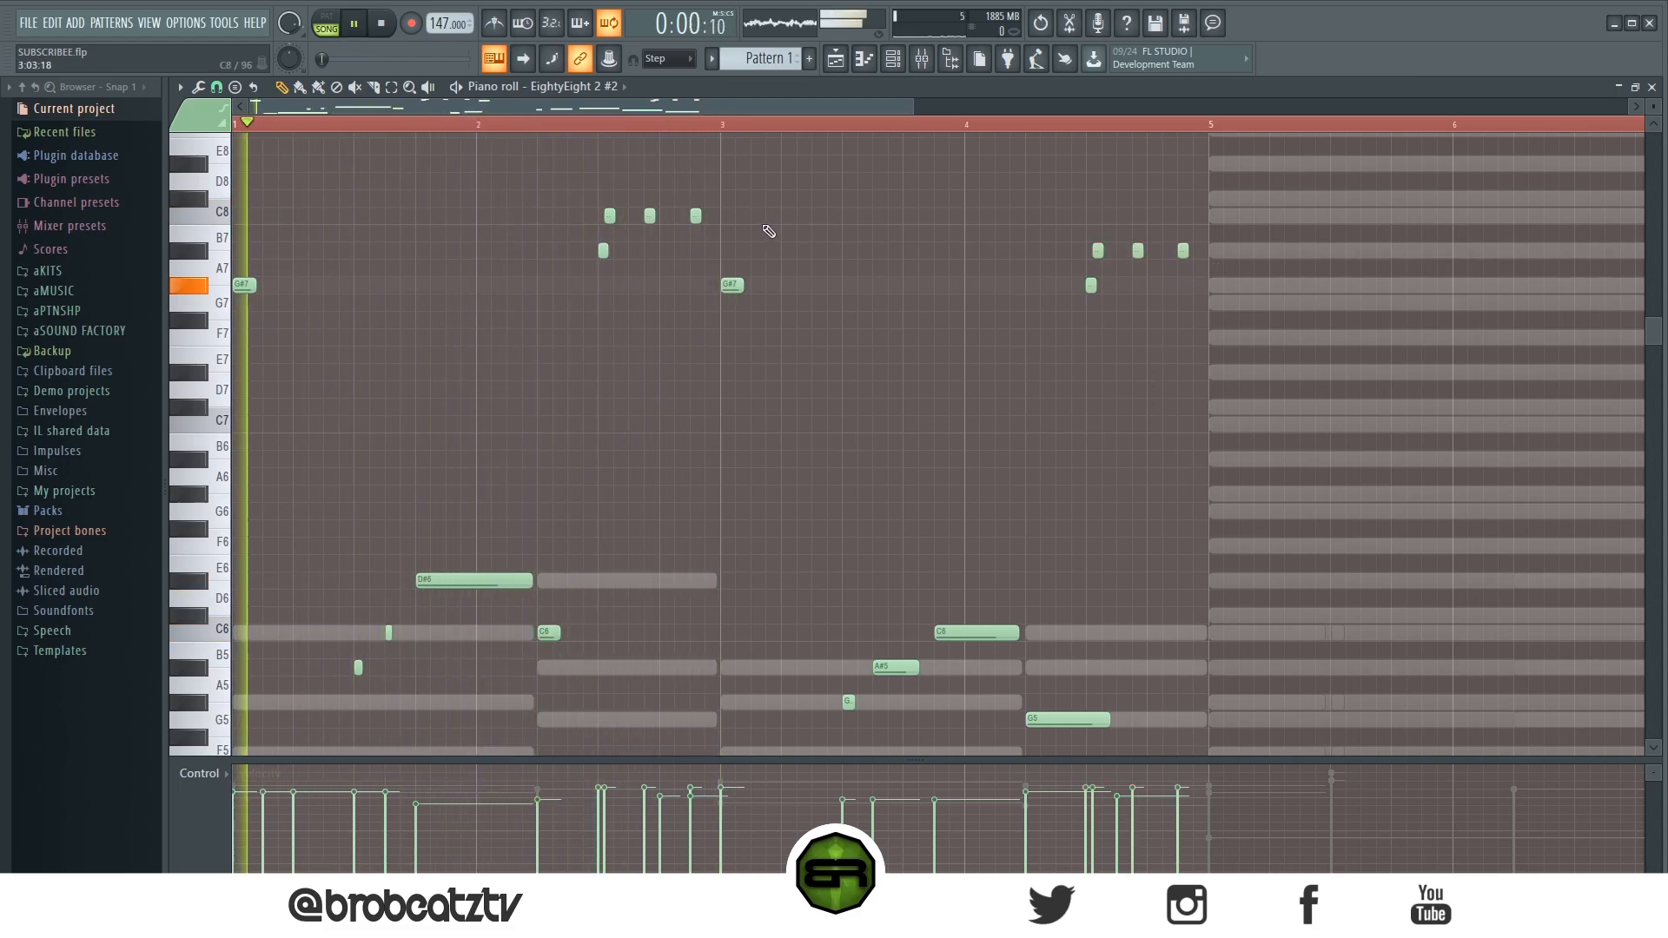
Step: Play back the first four bars of the melody
scroll(765, 231, "down", 3)
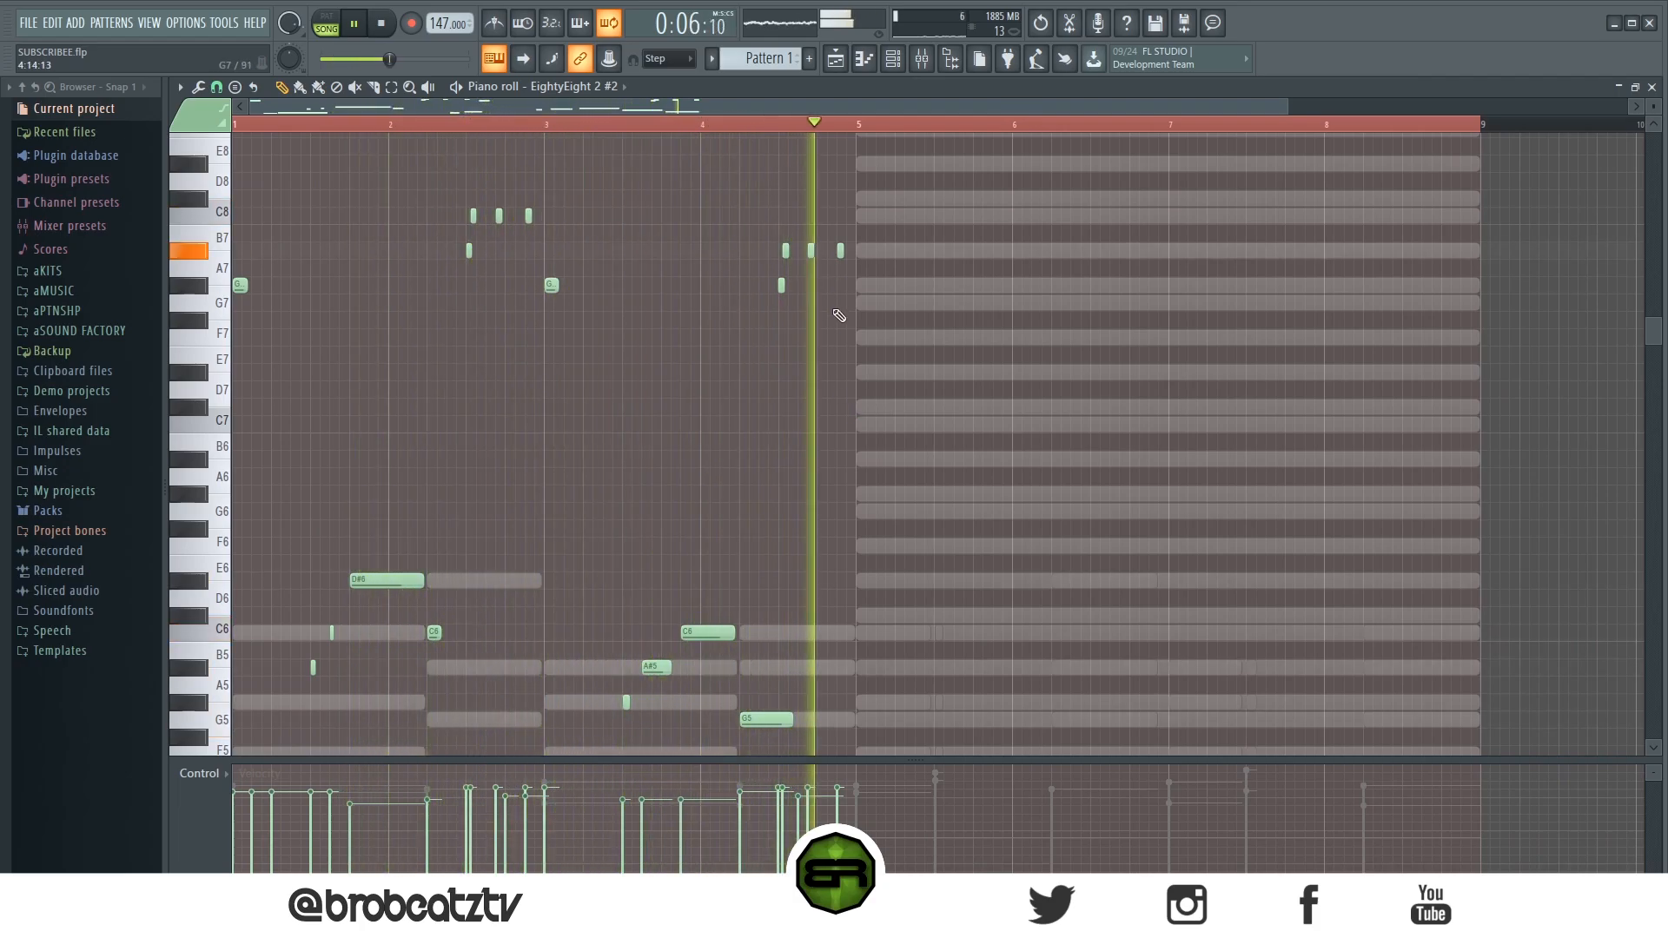
key("space")
left_click_drag(700, 191, 939, 324)
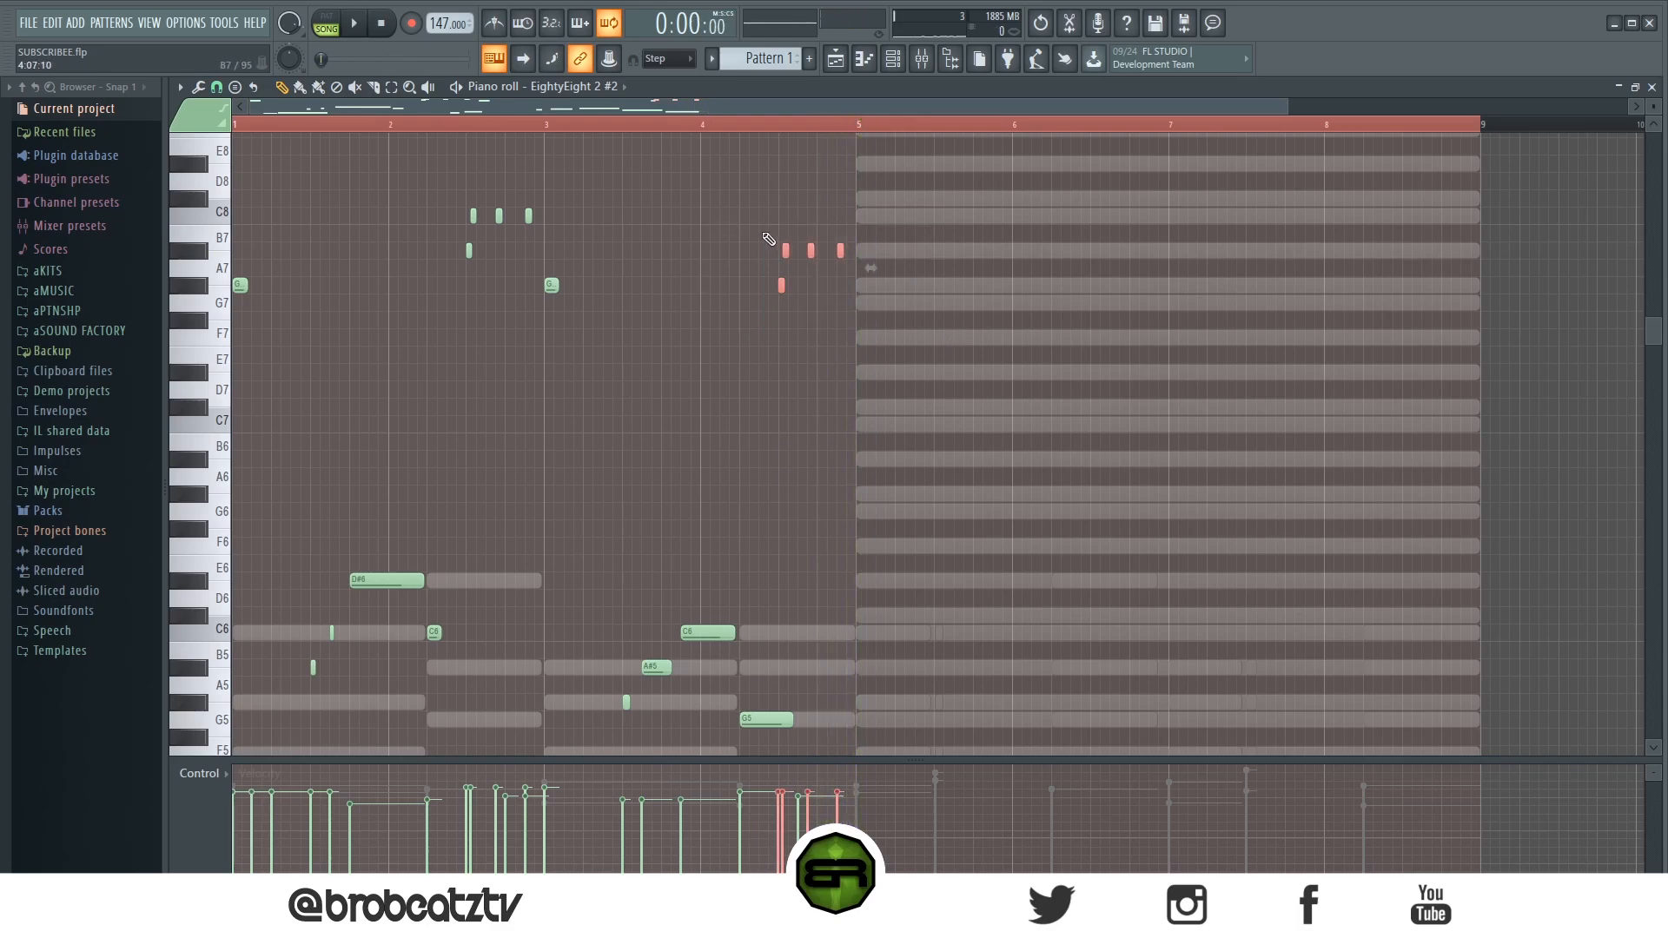
left_click(843, 385)
left_click(469, 250)
key("space")
left_click(870, 385)
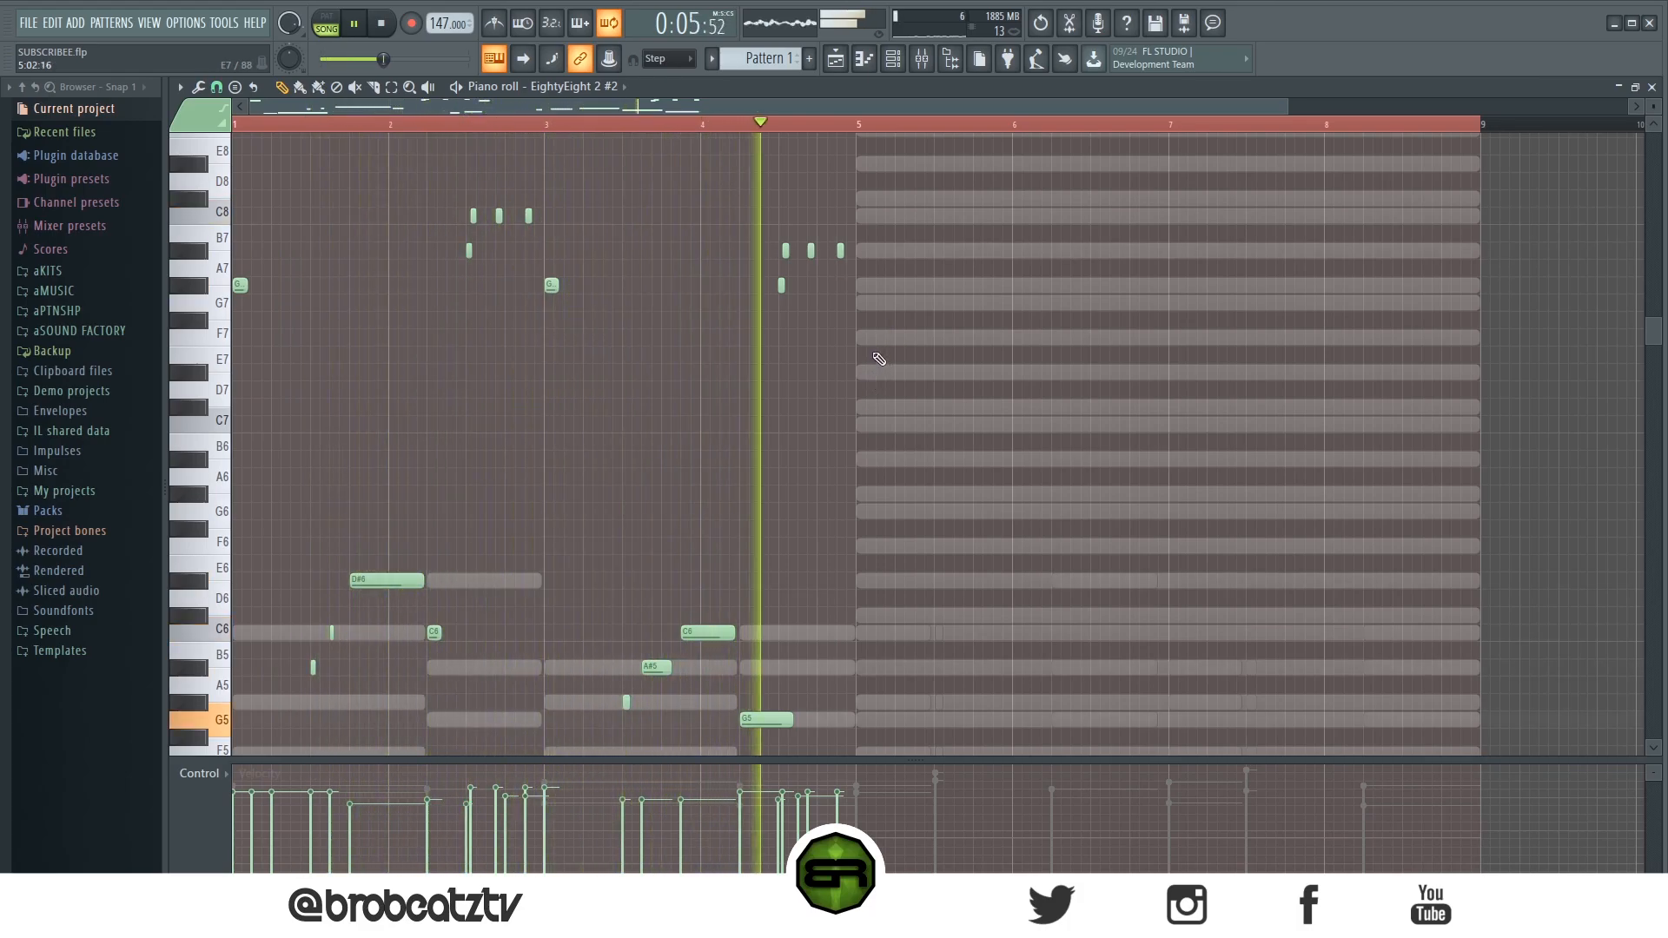
key("space")
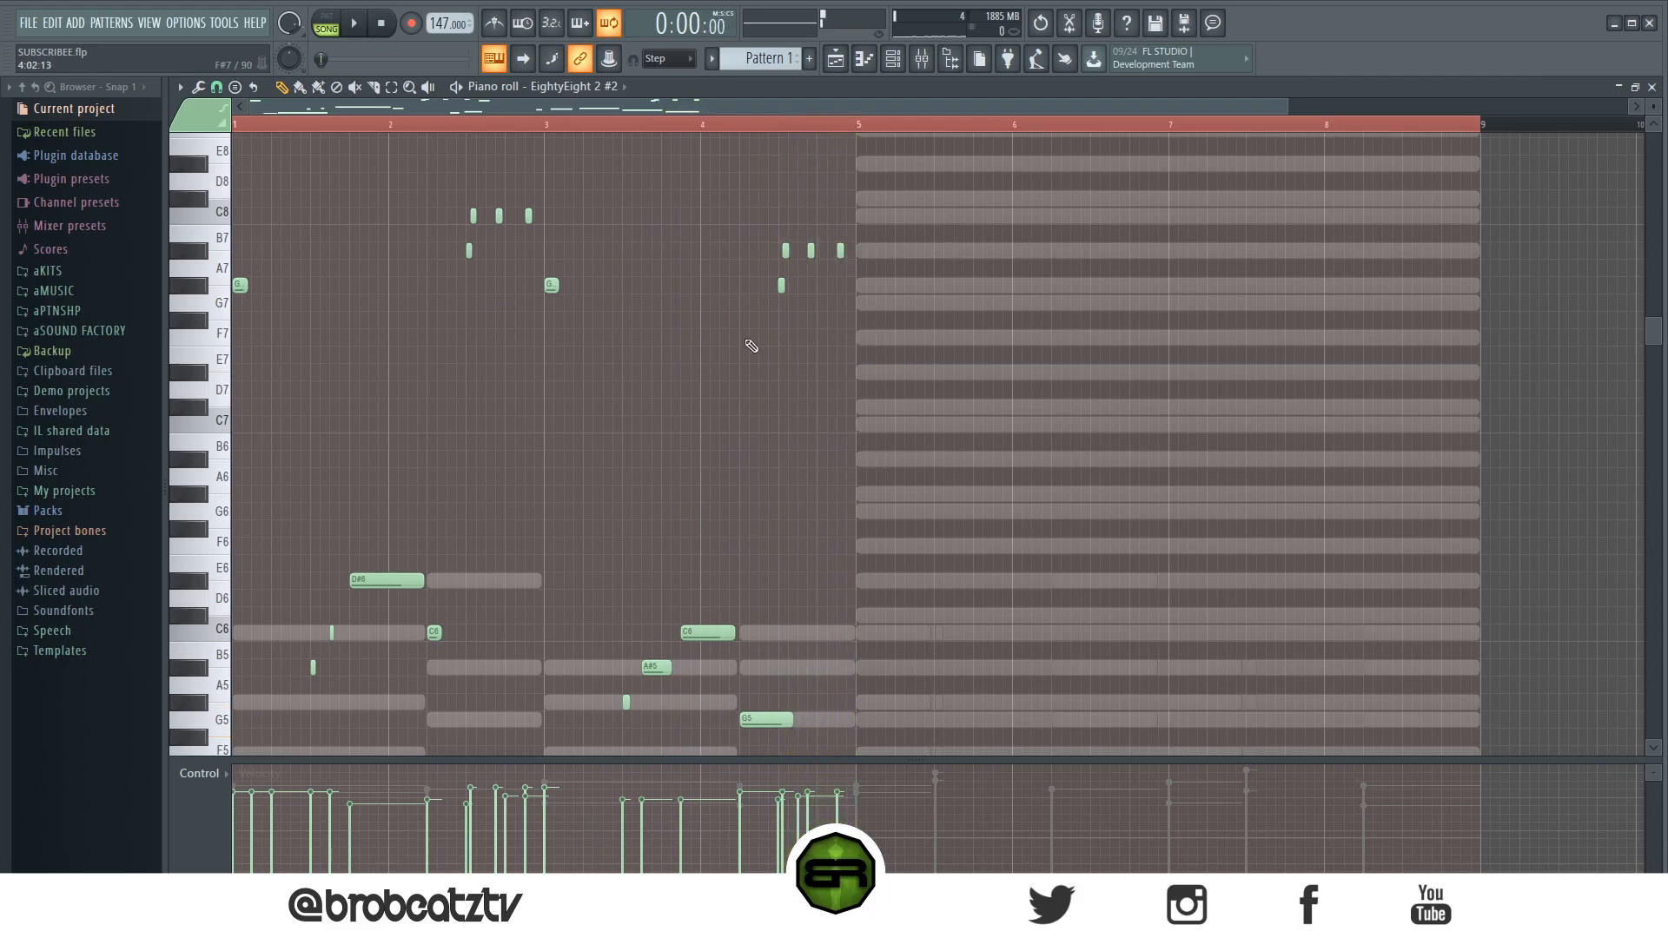
Step: Try an eight-note descending and rising arpeggio starting on C5 in bar 5 and copy it across bars 6 to 8
scroll(582, 209, "down", 2)
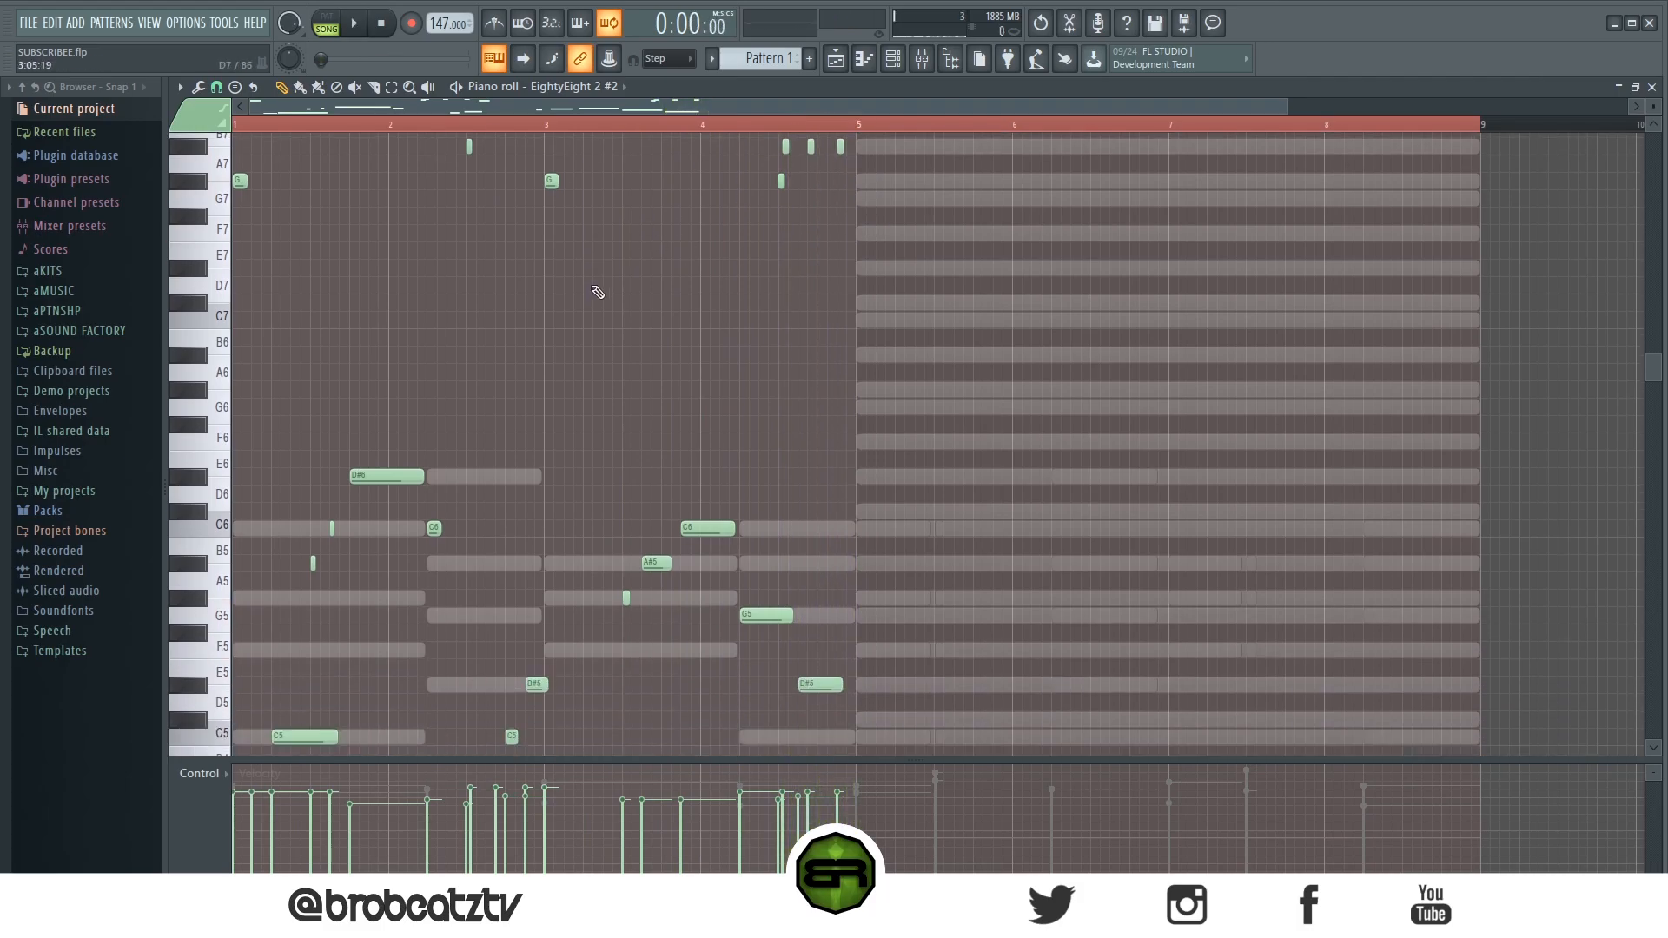
scroll(596, 286, "up", 1)
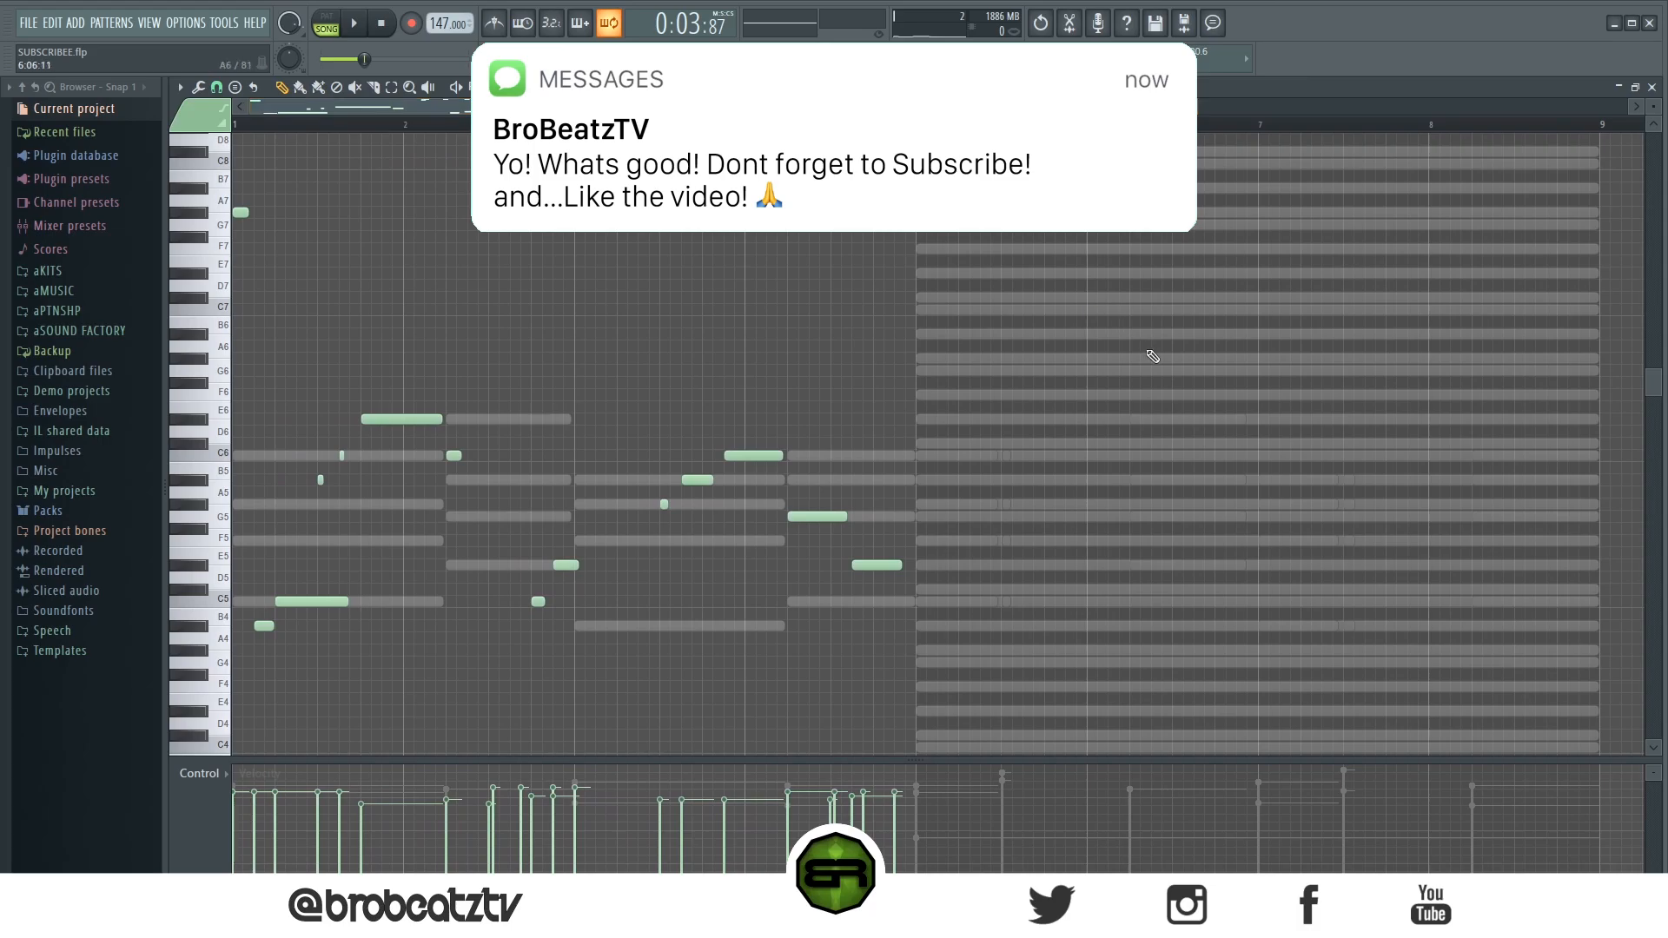
left_click_drag(1005, 267, 248, 157)
left_click(1034, 320, "ctrl")
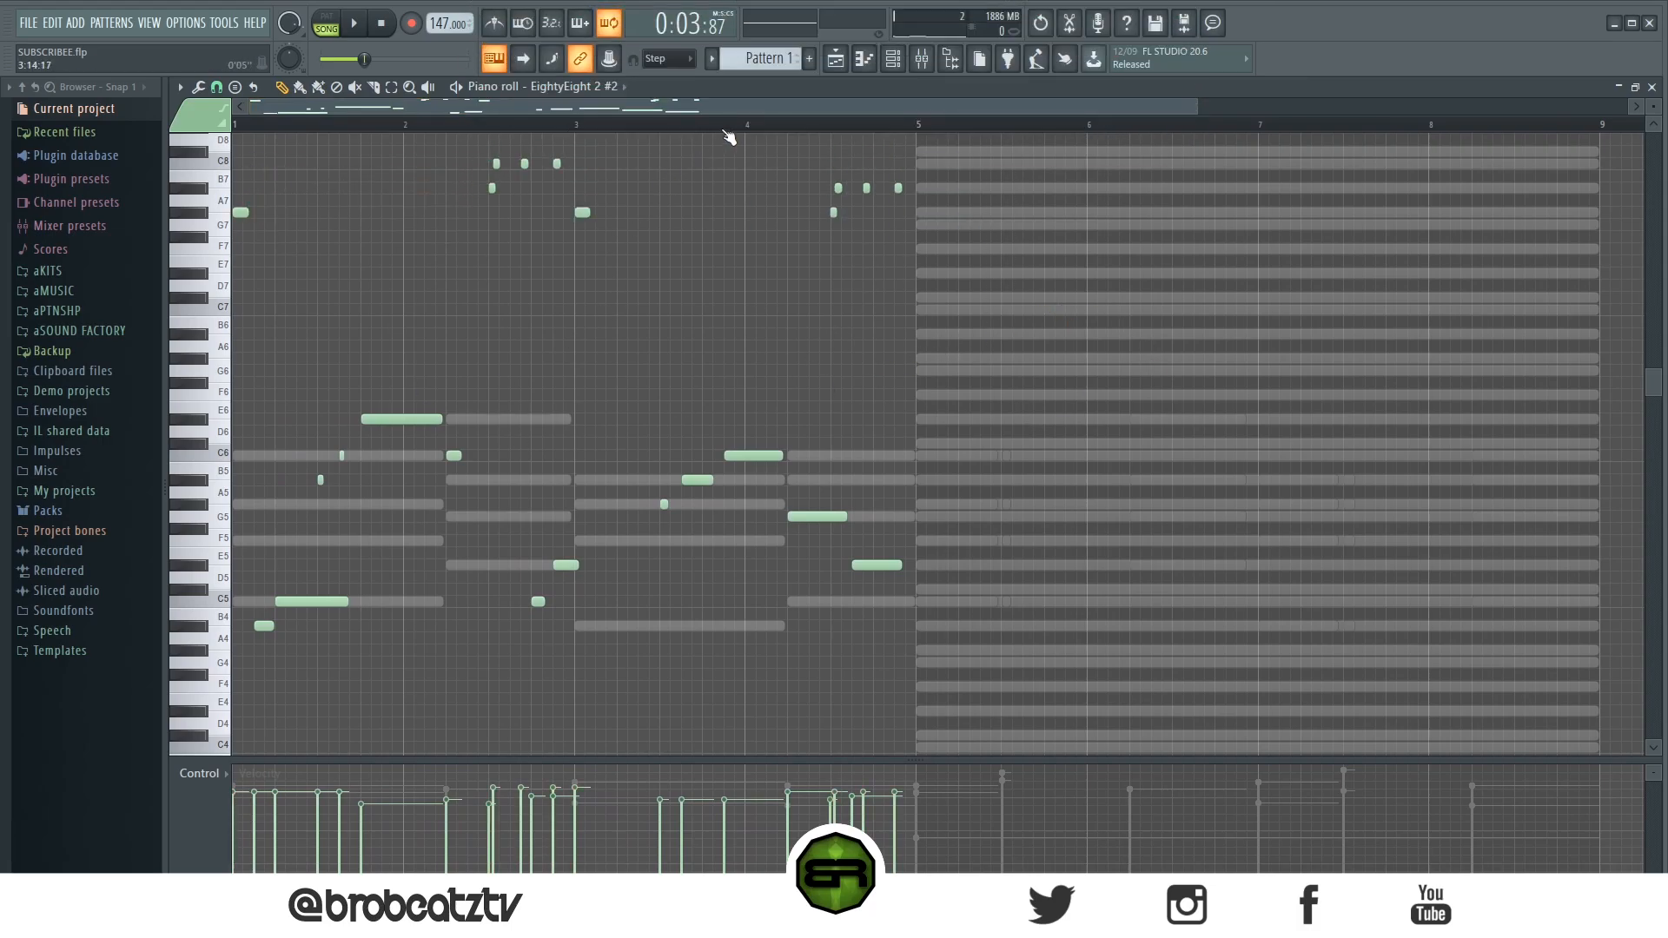
scroll(869, 356, "right", 1)
scroll(894, 356, "down", 1)
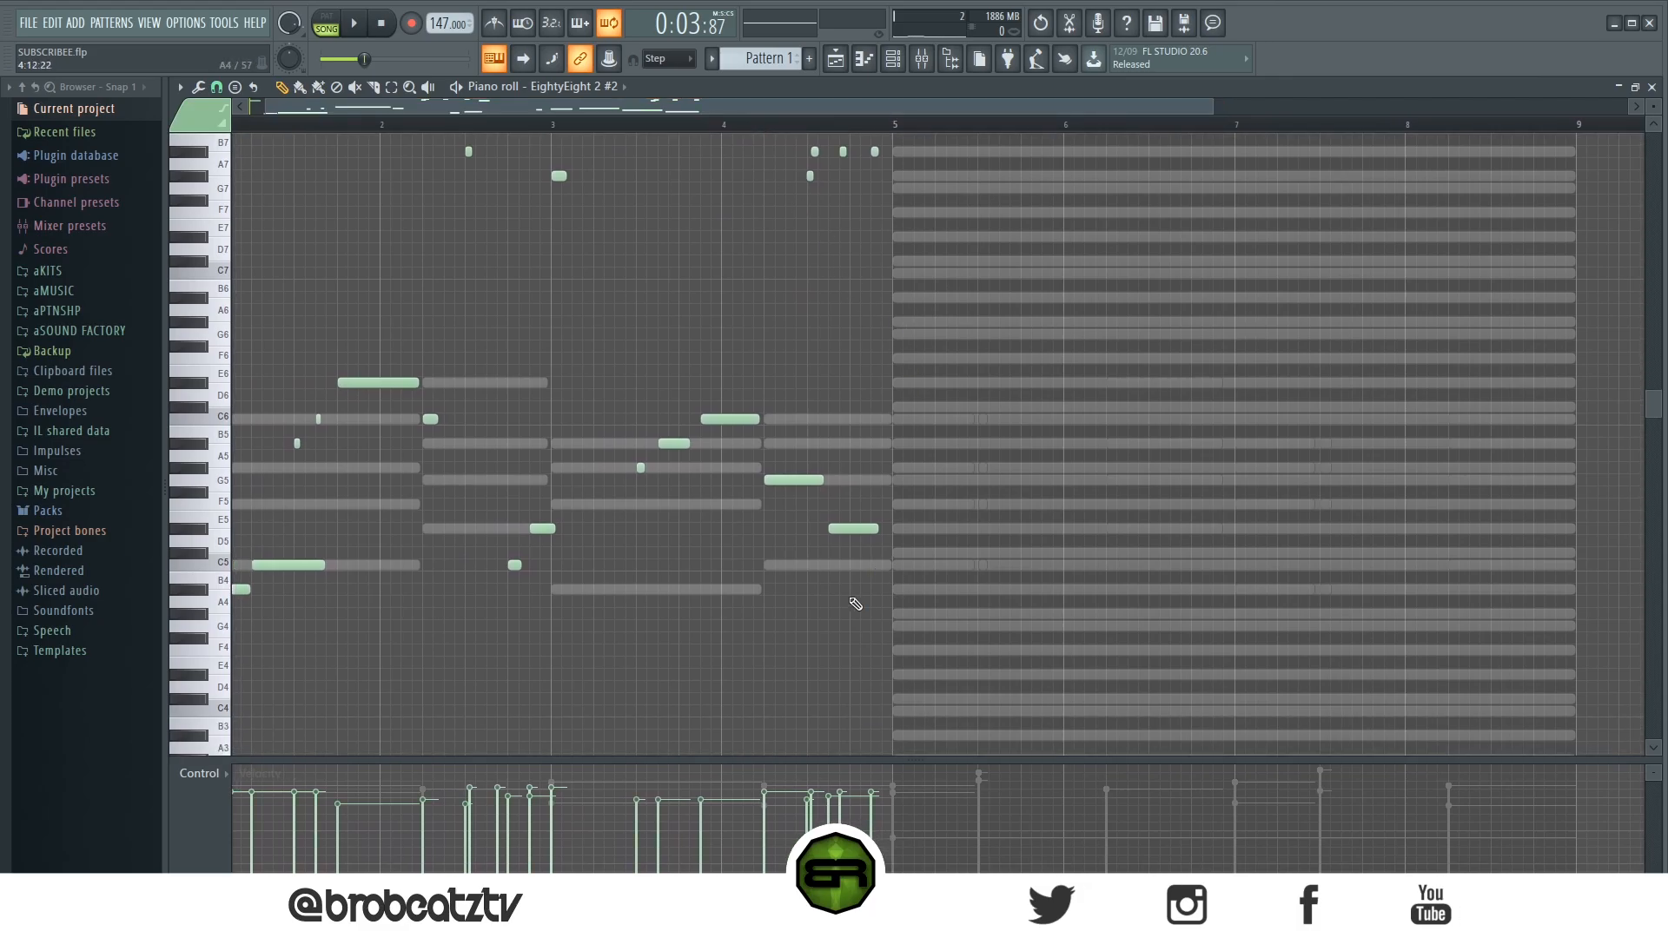
left_click(900, 566)
left_click(944, 589)
left_click(986, 625)
left_click(1027, 651)
left_click(1068, 626)
left_click(1112, 650)
left_click(1154, 589)
left_click(1196, 565)
left_click_drag(1247, 512, 885, 677)
left_click_drag(906, 566, 1248, 567)
Step: Play the arpeggio back, then delete all the notes in bars 5 to 8
left_click(819, 313, "ctrl")
left_click_drag(787, 131, 702, 133)
key("space")
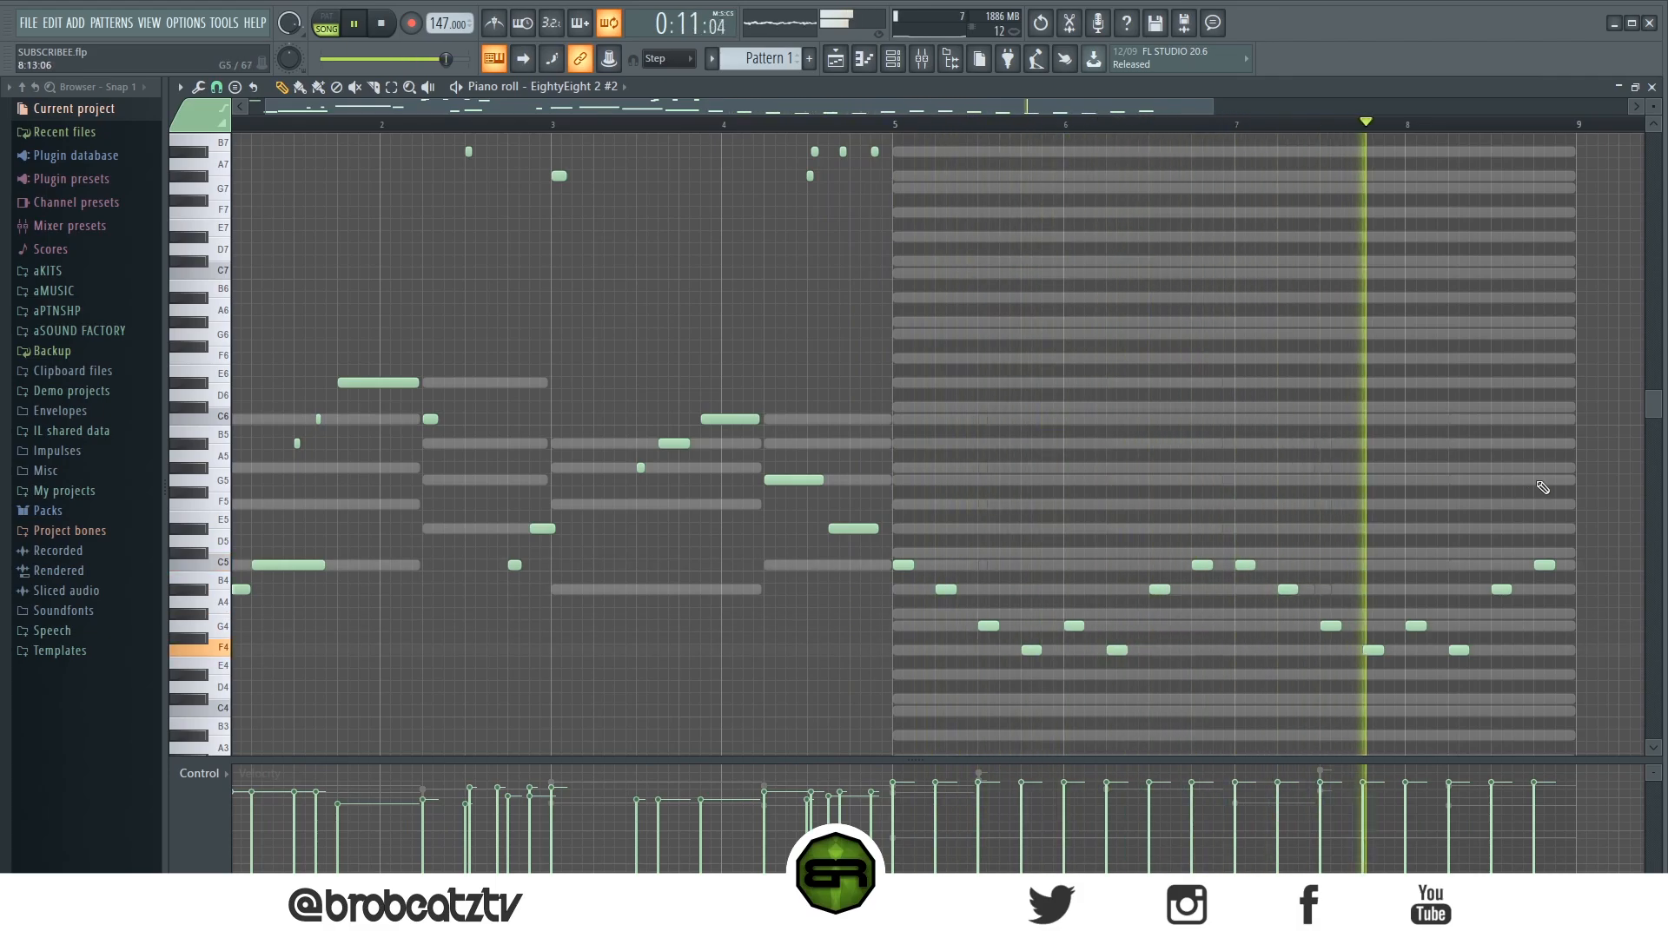
key("space")
left_click_drag(1583, 443, 897, 747)
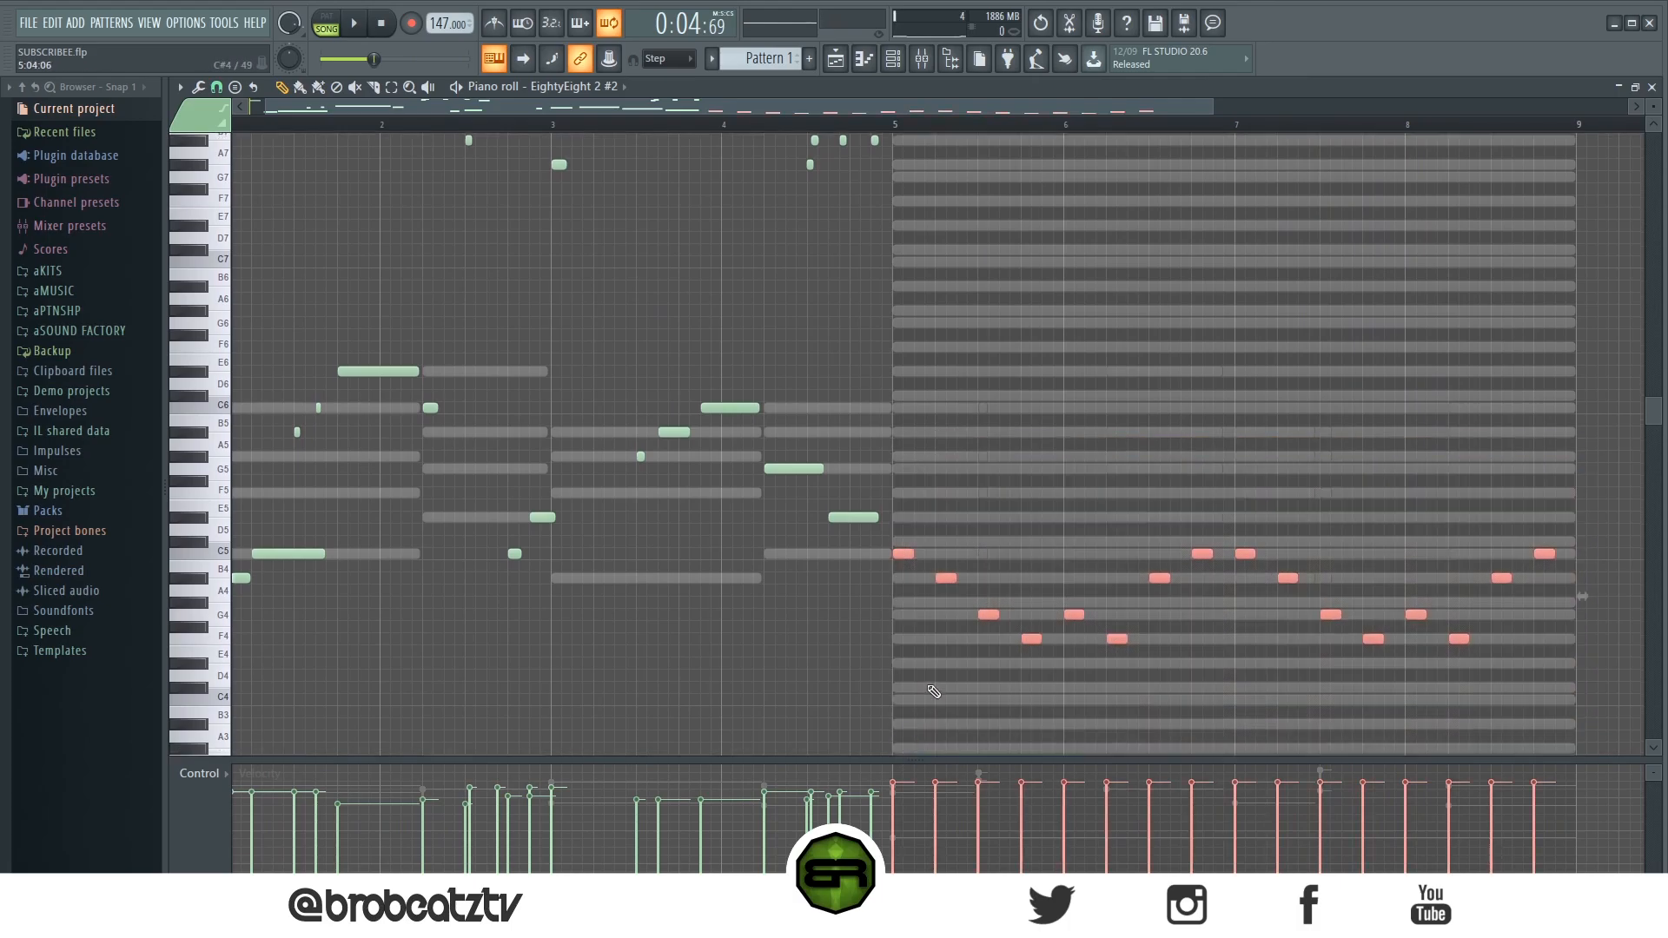
key("Delete")
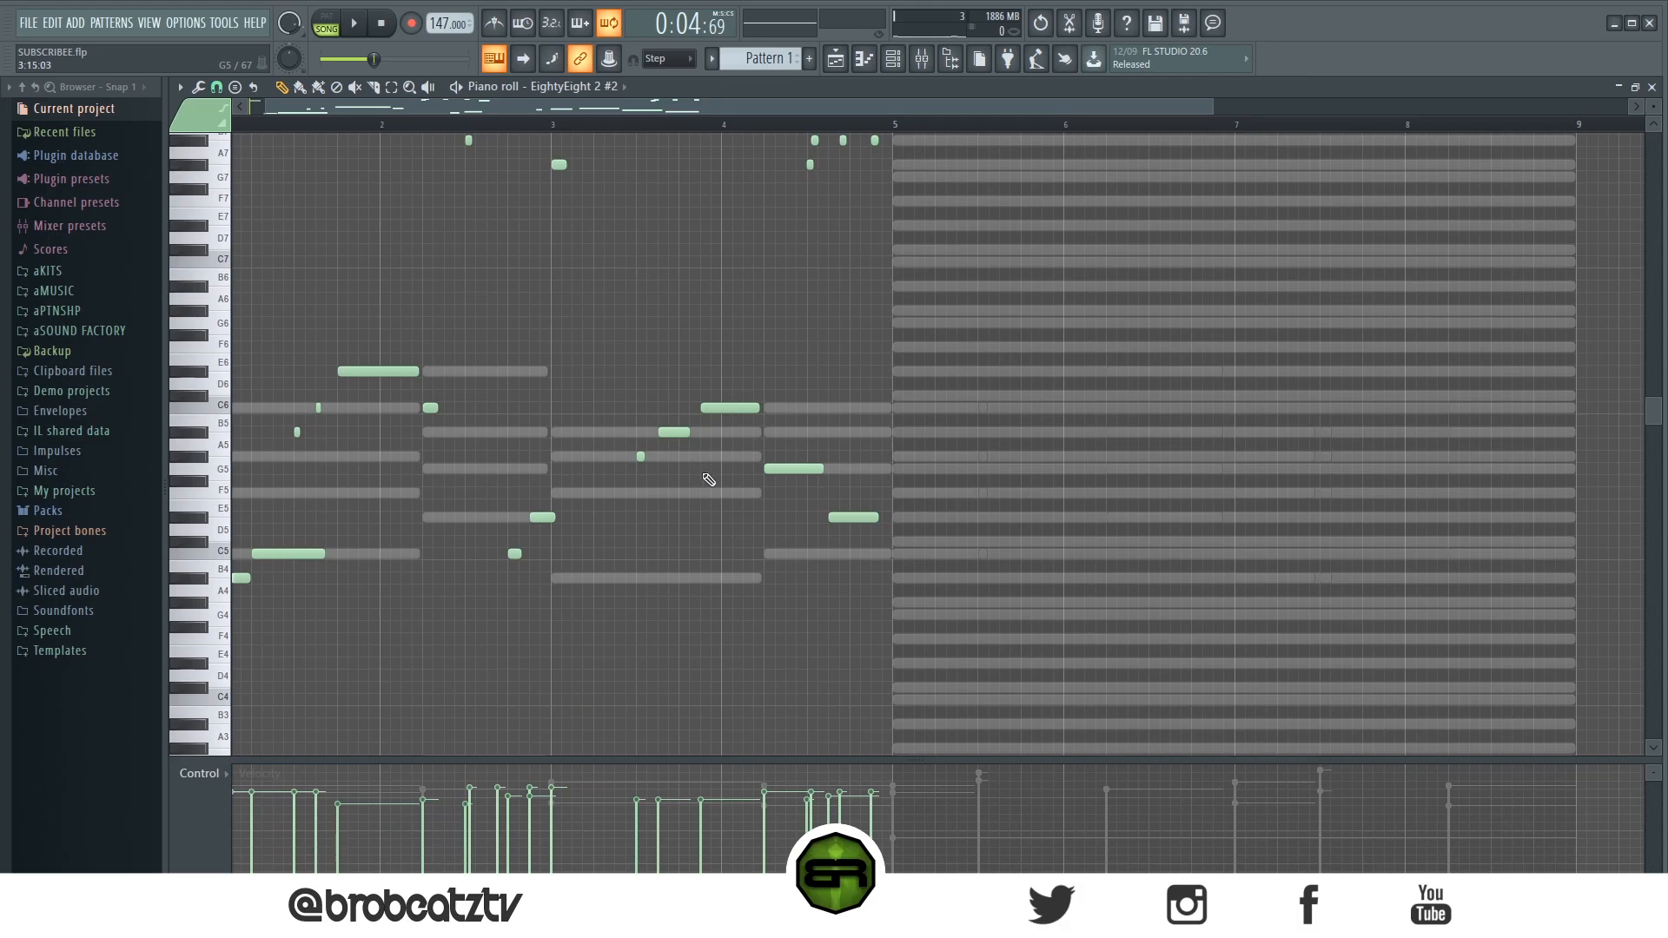
Step: Copy the high G#7, A#7 and C8 notes from bars 1 to 4 into bars 5 to 8
left_click_drag(794, 127, 758, 281)
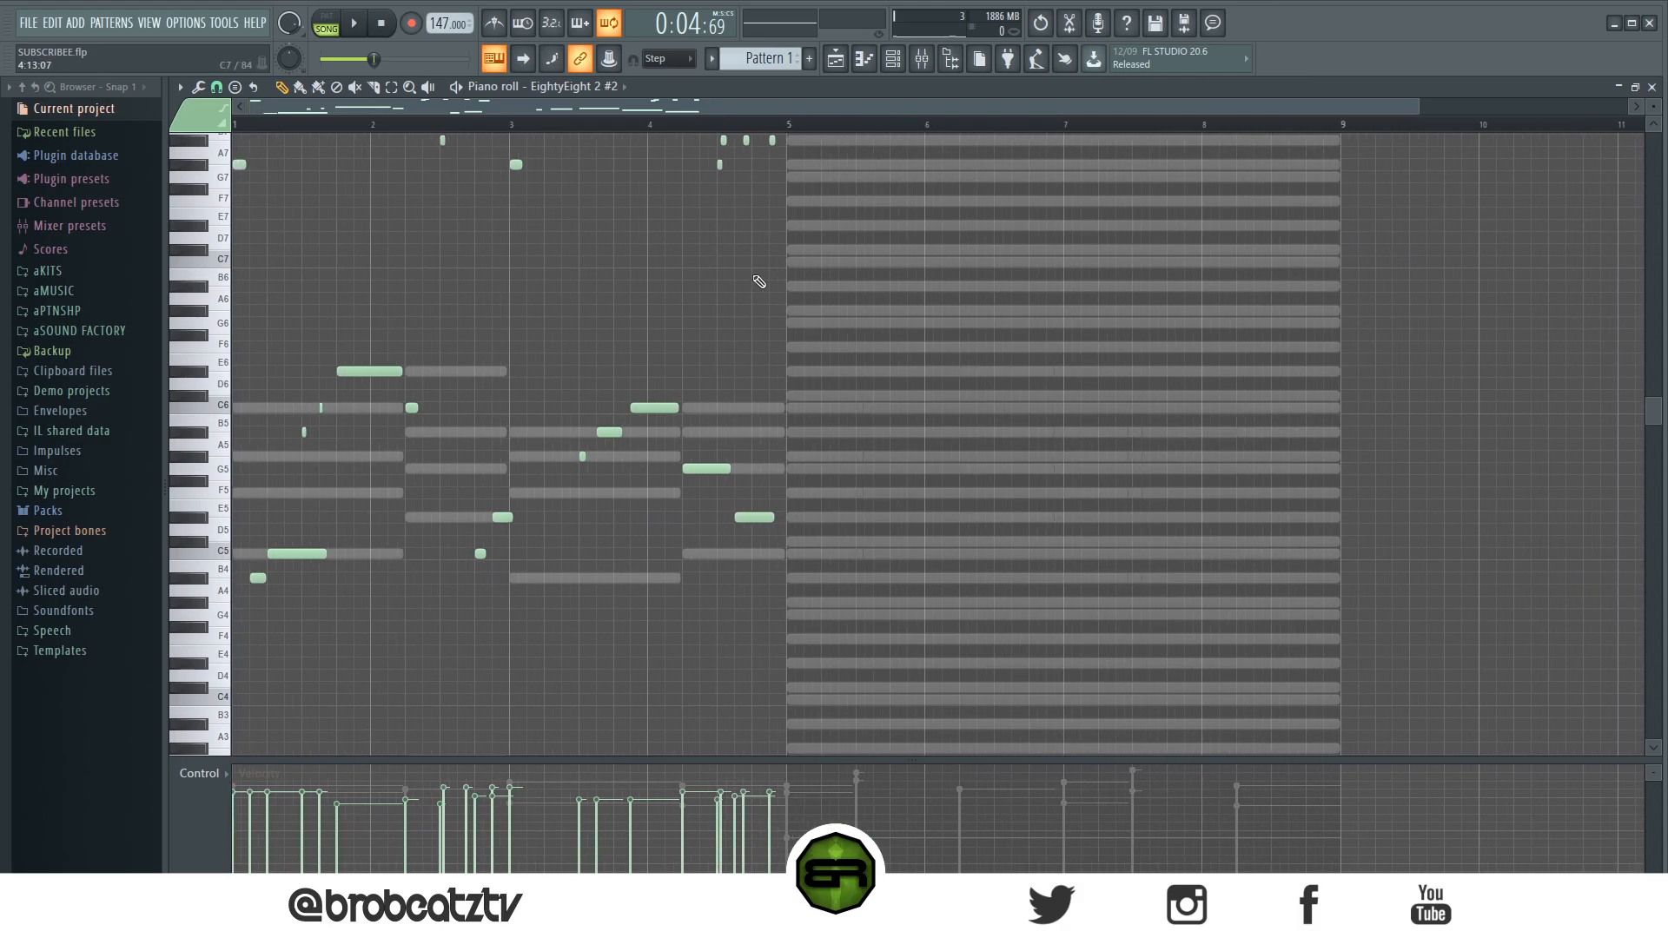
scroll(733, 395, "up", 2)
scroll(733, 395, "down", 2)
scroll(864, 322, "up", 3)
left_click_drag(882, 343, 233, 136)
left_click_drag(241, 323, 793, 356)
left_click(951, 469, "ctrl")
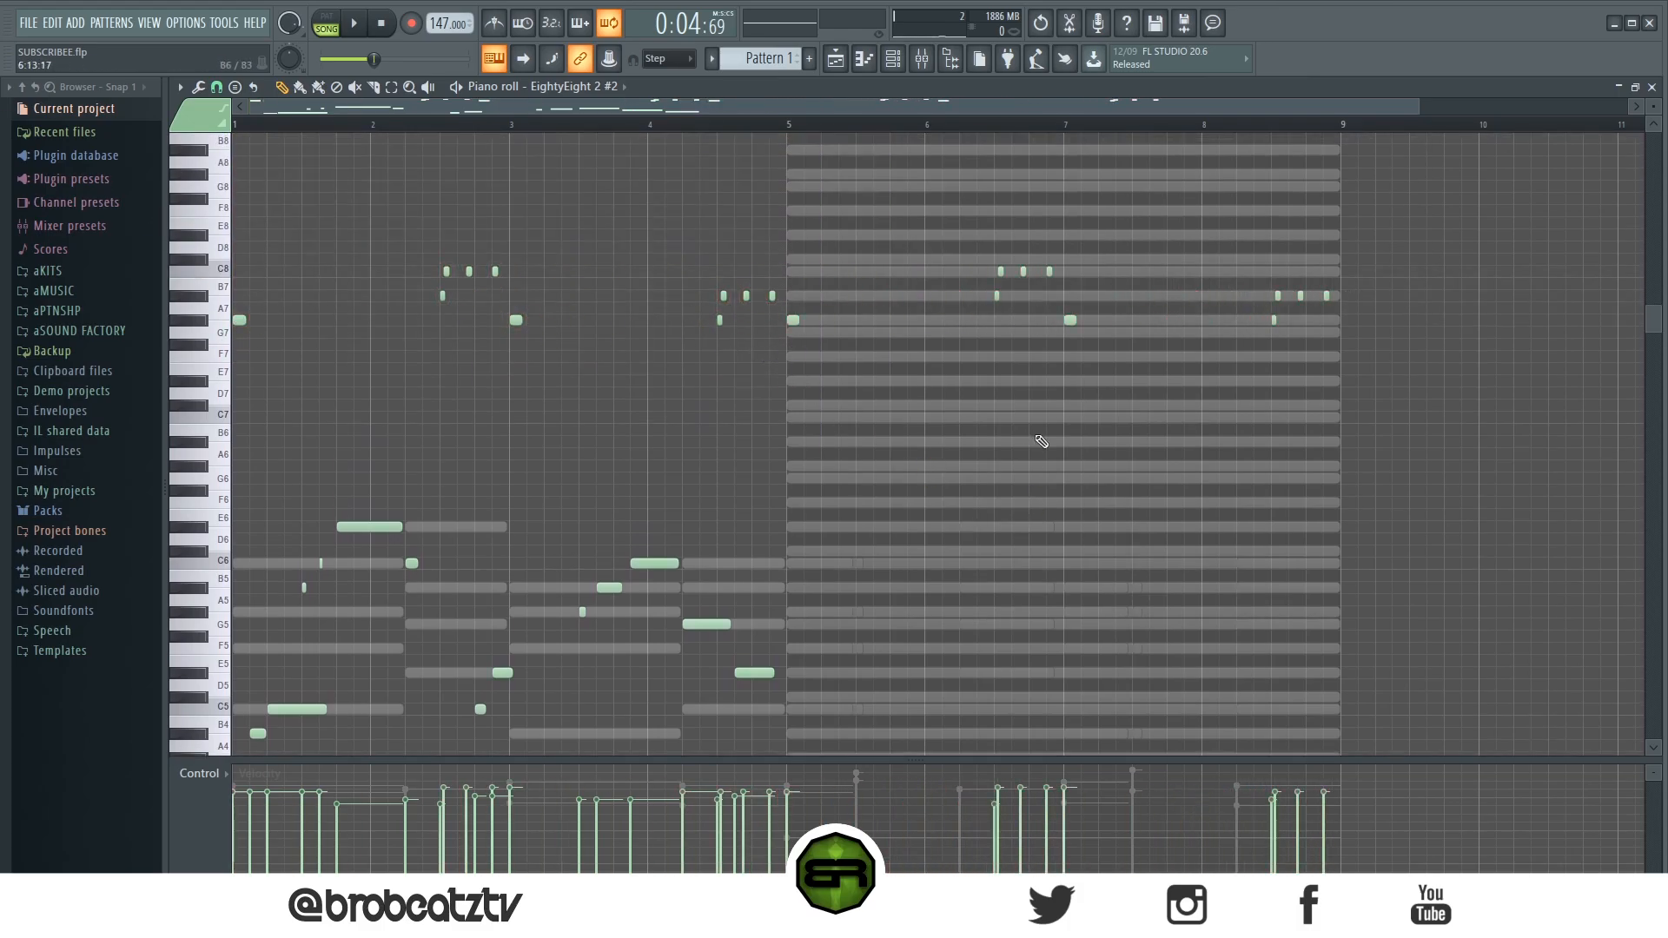
Step: Add a G#4 note and an A#4 note in the first half of bar 5
scroll(1041, 441, "down", 3)
scroll(1044, 126, "up", 4)
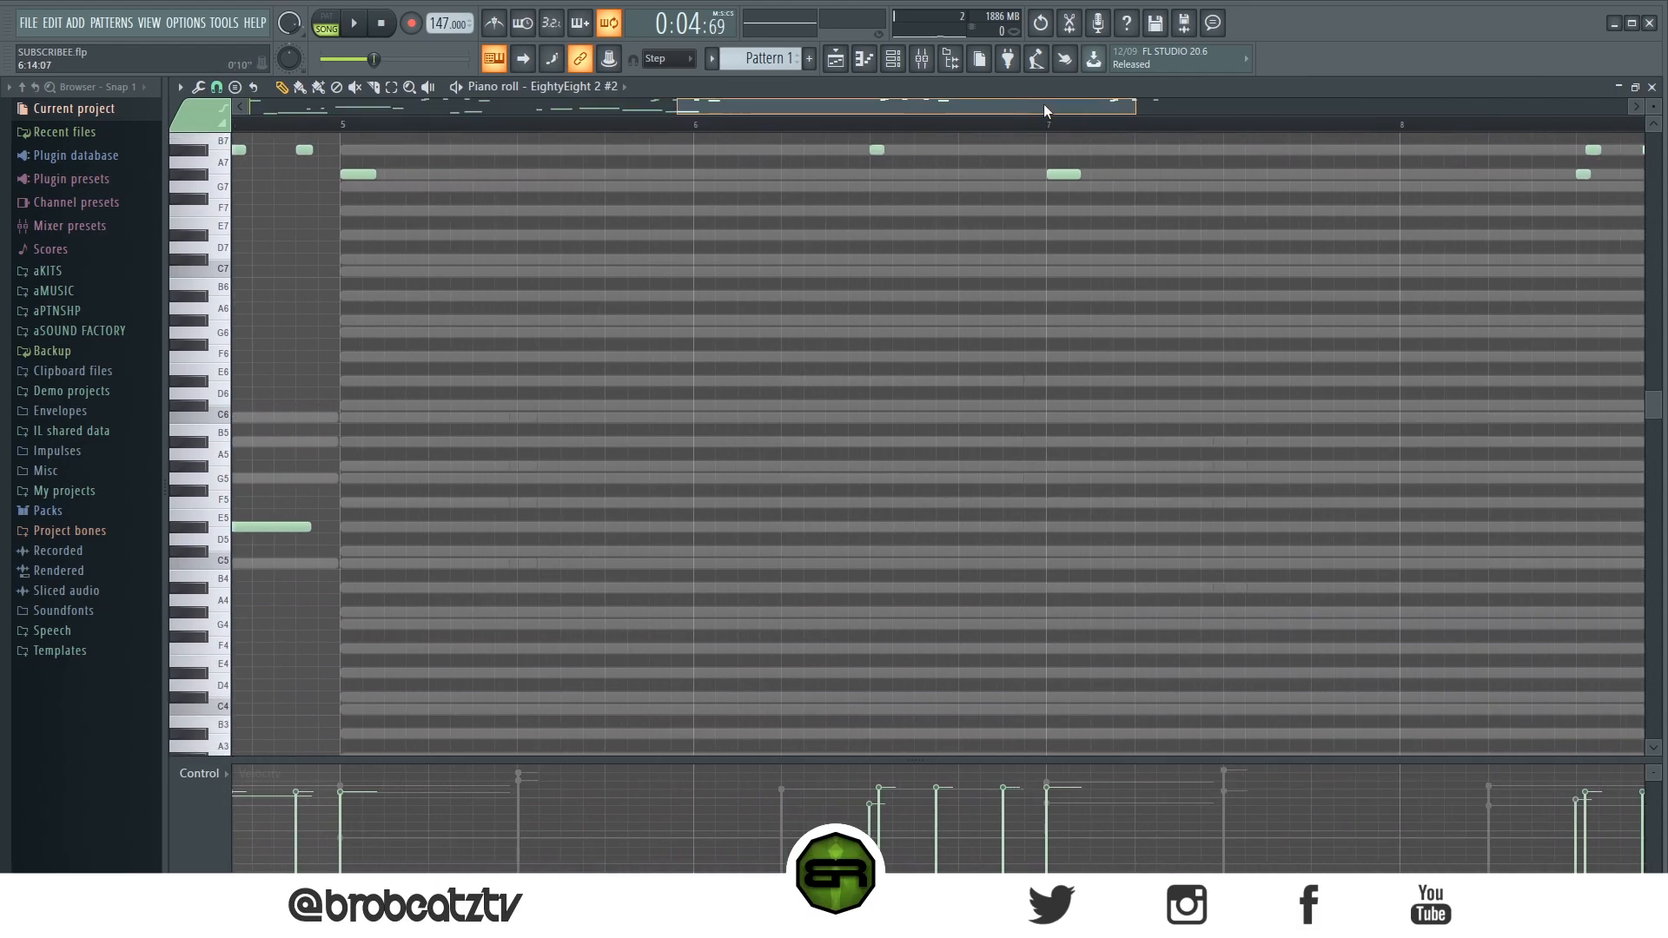
left_click_drag(1045, 109, 1173, 130)
left_click_drag(1654, 107, 1653, 78)
scroll(463, 461, "down", 2)
scroll(469, 467, "down", 2)
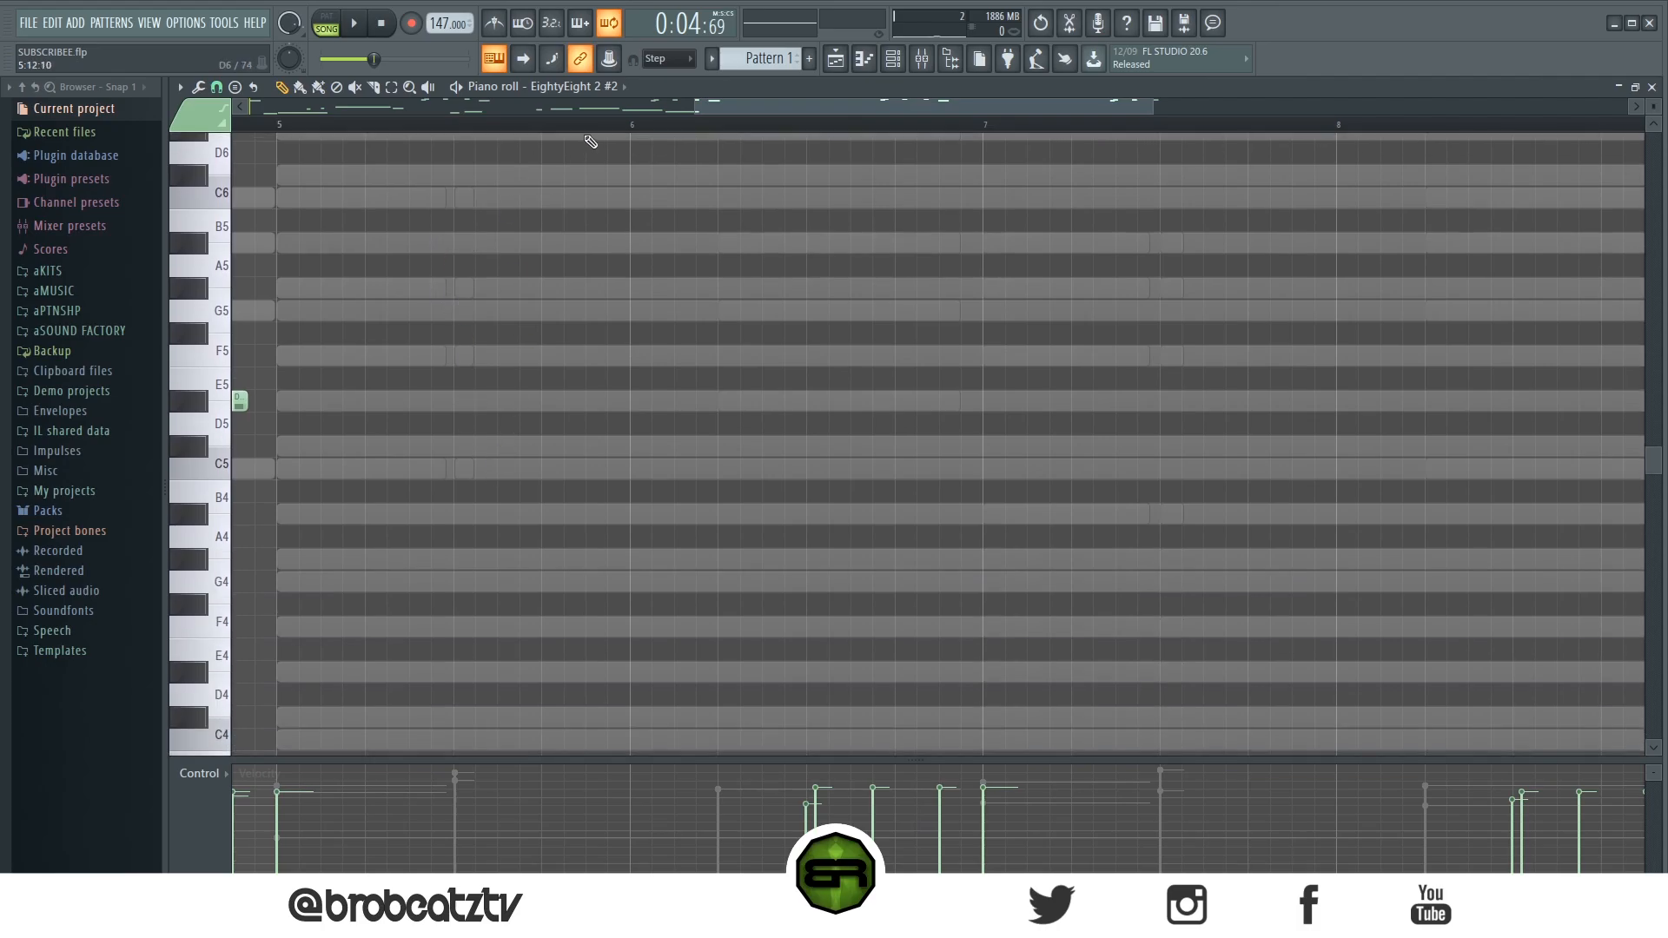
scroll(747, 107, "right", 1)
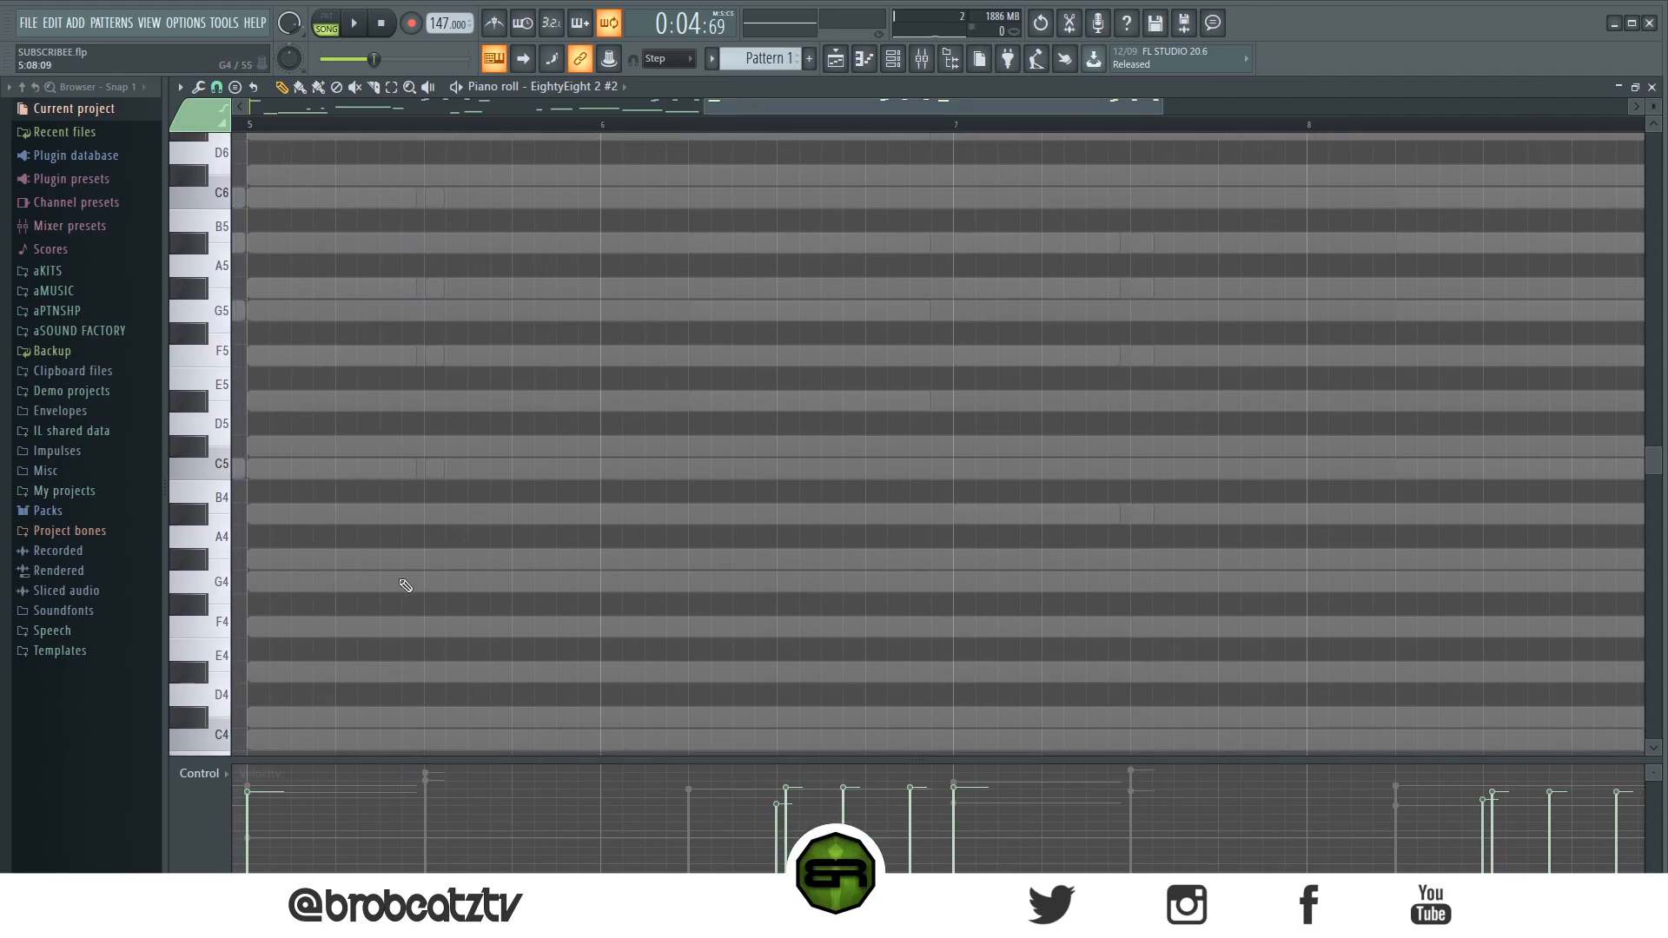
left_click(372, 580)
left_click_drag(372, 578, 373, 557)
left_click(441, 516)
scroll(449, 519, "up", 2)
left_click_drag(507, 477, 400, 583)
scroll(402, 584, "down", 1)
left_click(514, 611, "ctrl")
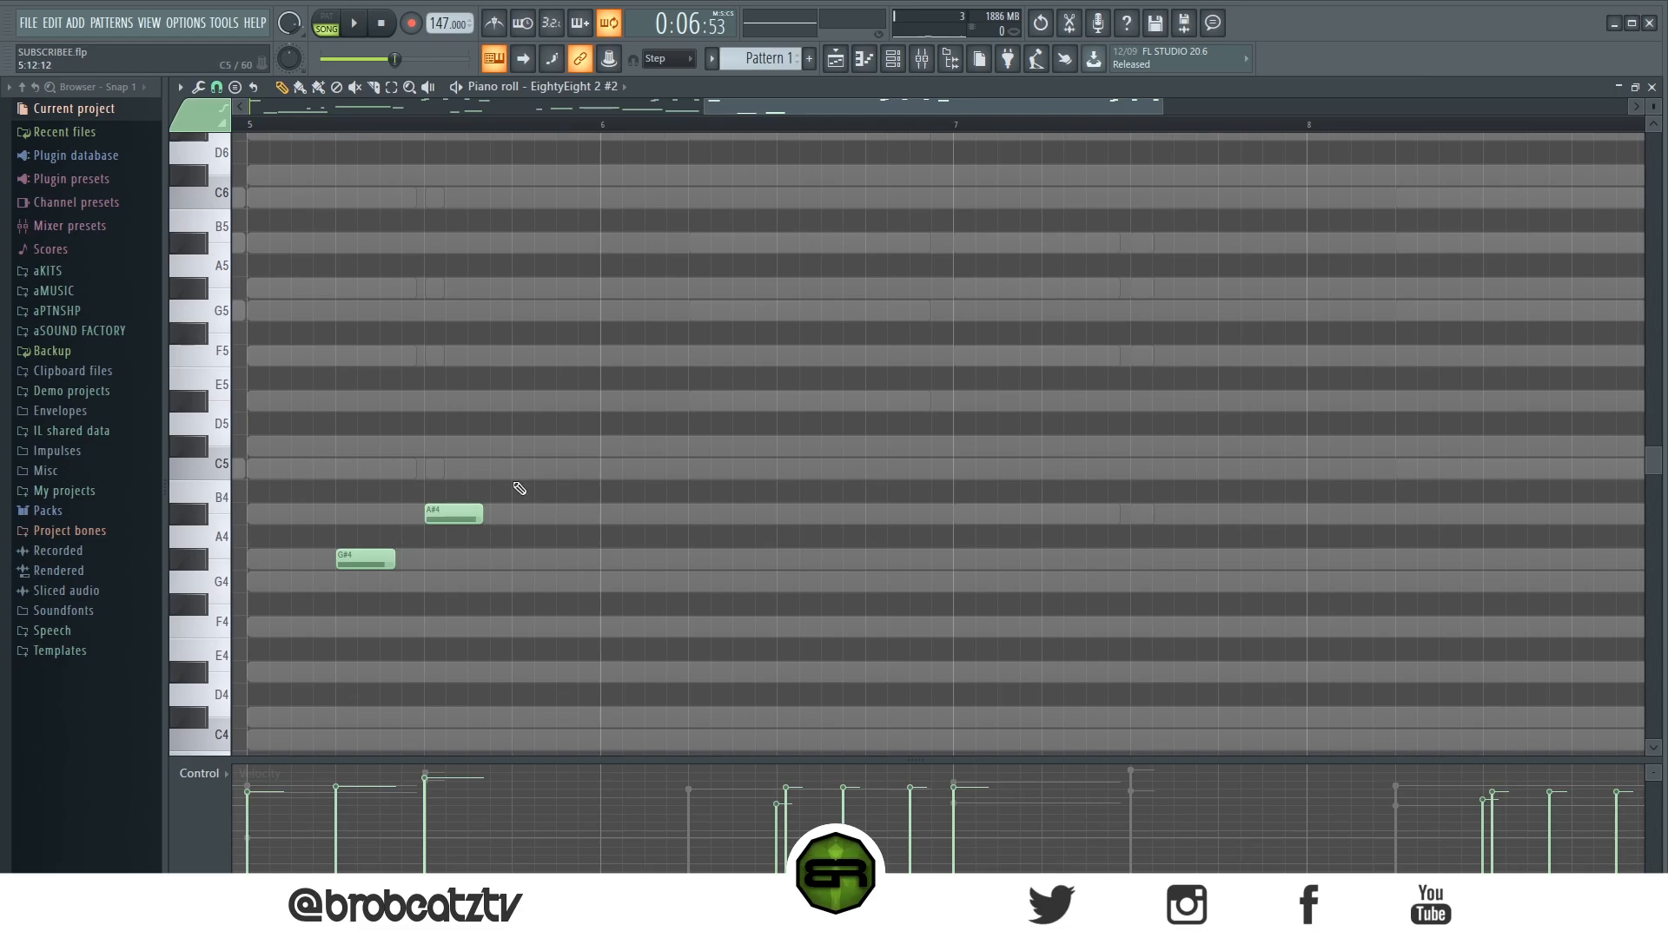
Step: During playback, add A#4, C5 and D#5 notes in bar 7 and shorten the A#4
key("space")
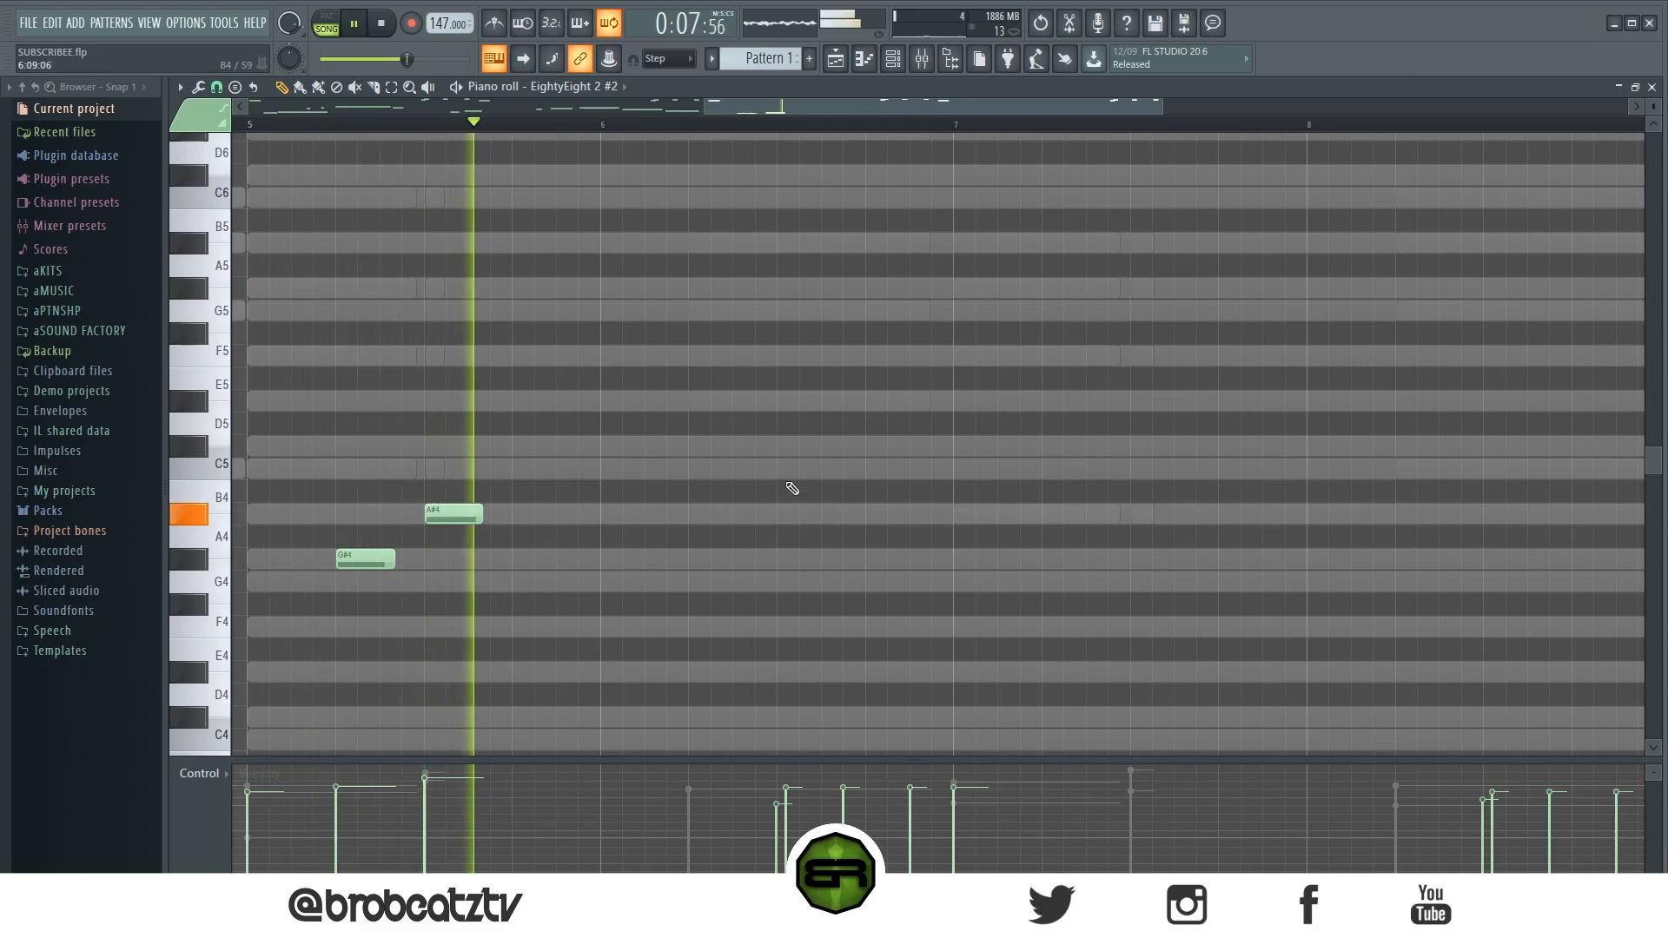
left_click(1013, 513)
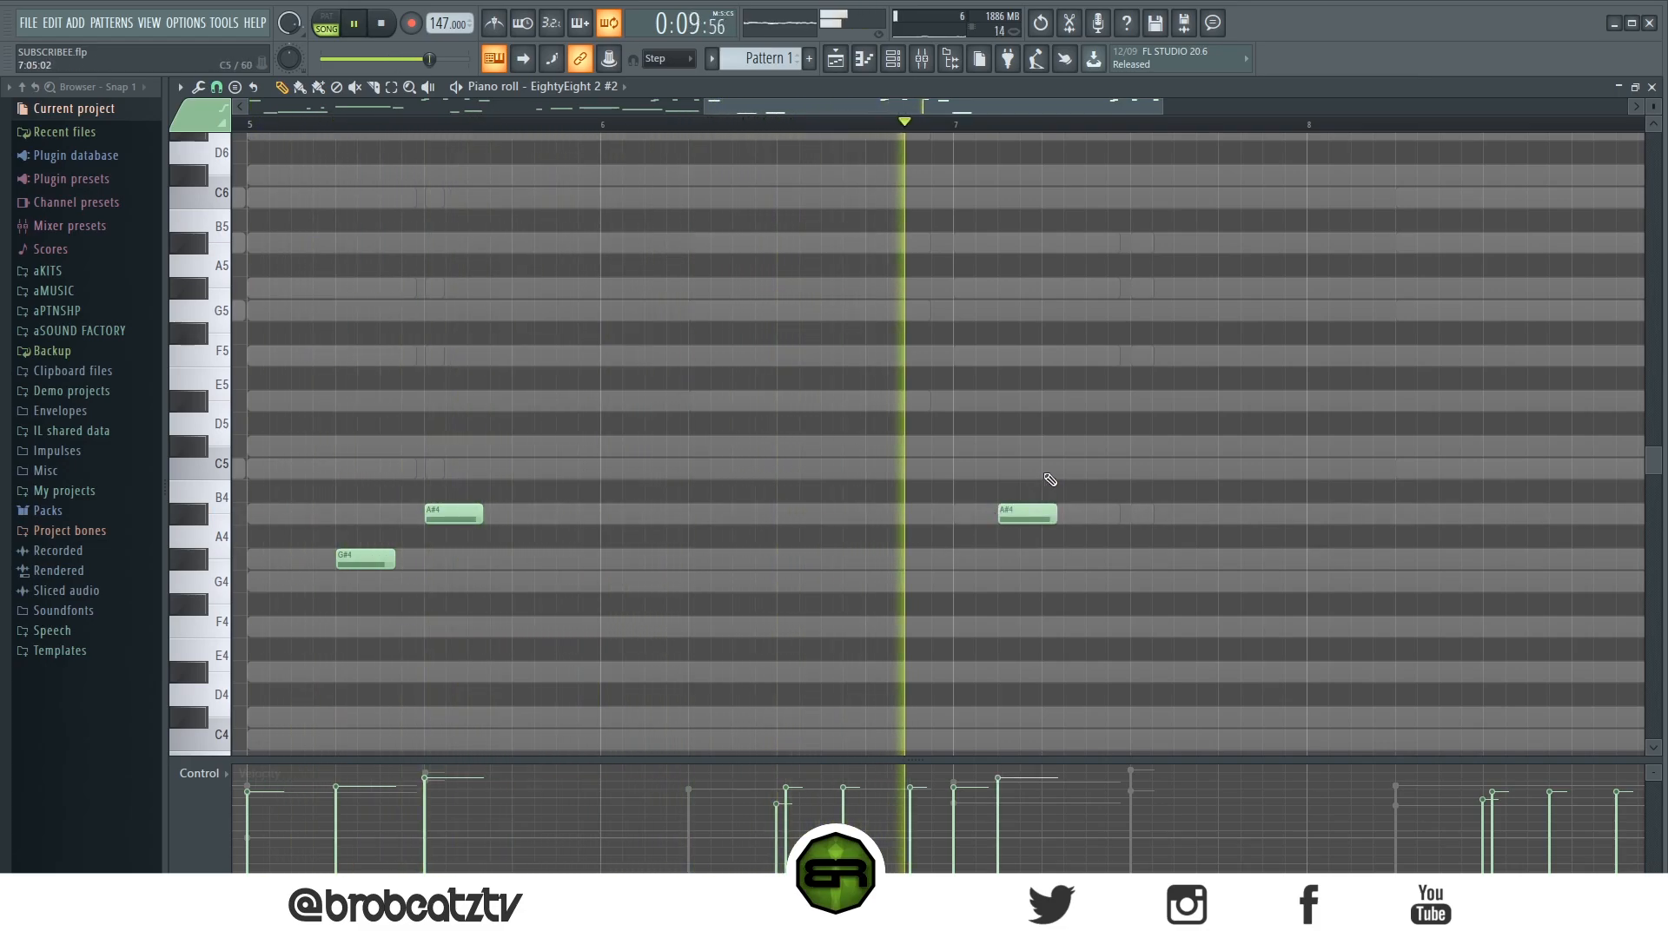
left_click(1052, 470)
left_click(1137, 401)
left_click_drag(1054, 514, 1025, 516)
key("space")
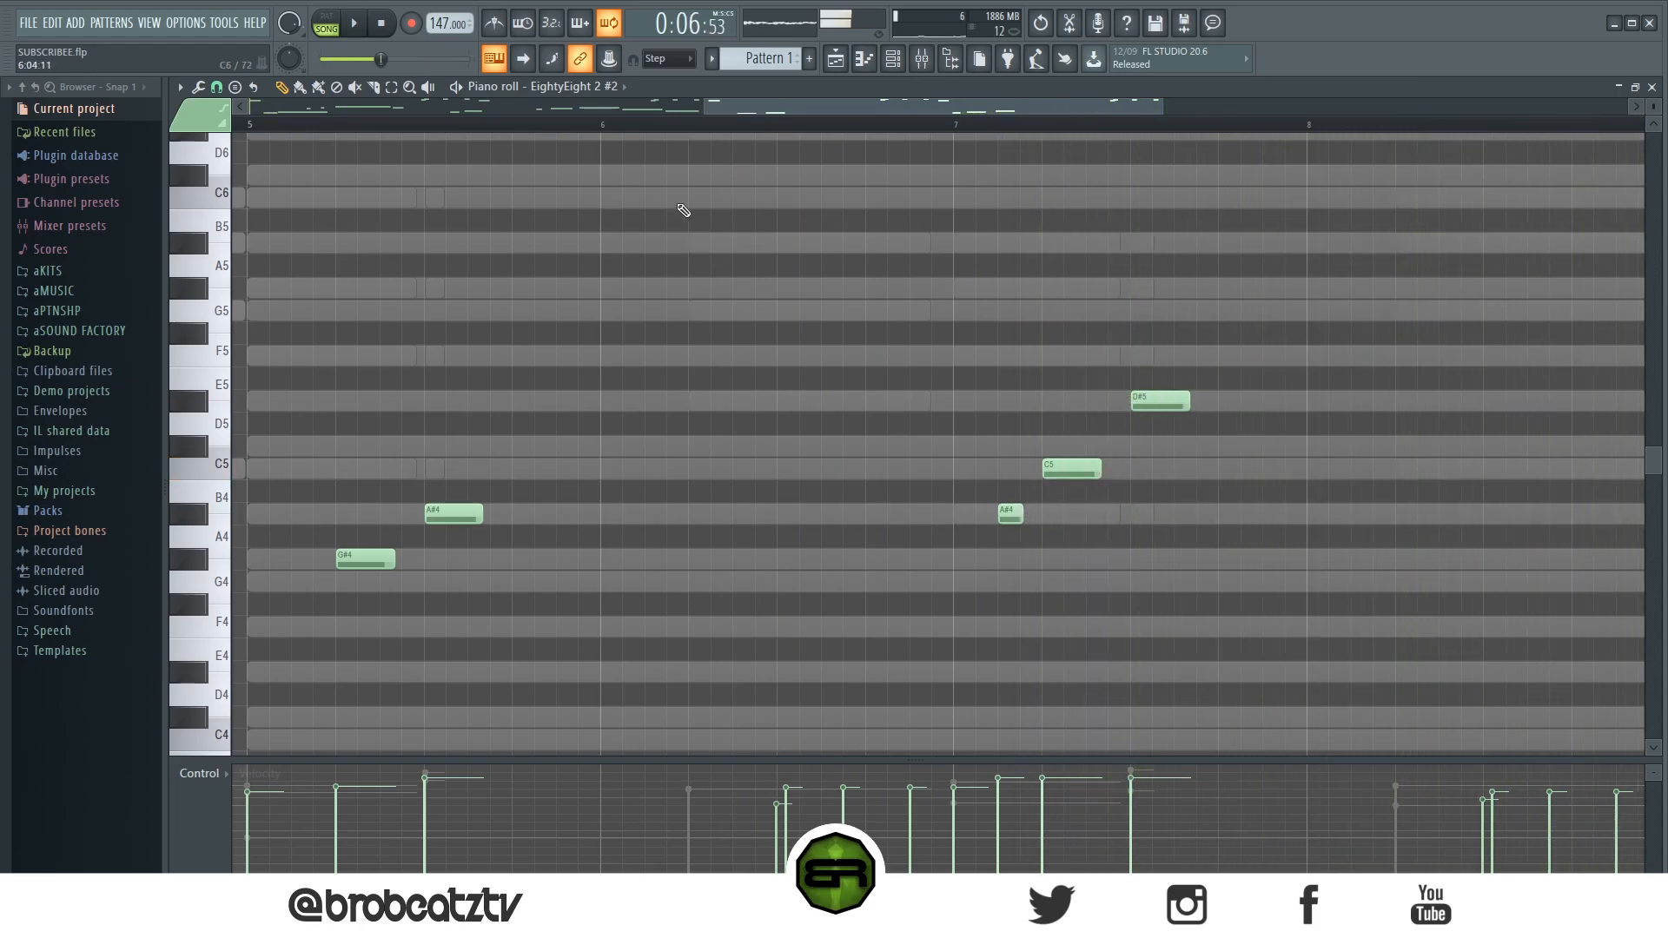
Step: Copy the D#6, C6, A#5, G5 and D#5 melody notes from bars 1 to 4 into bars 5 to 8
left_click_drag(707, 107, 316, 108)
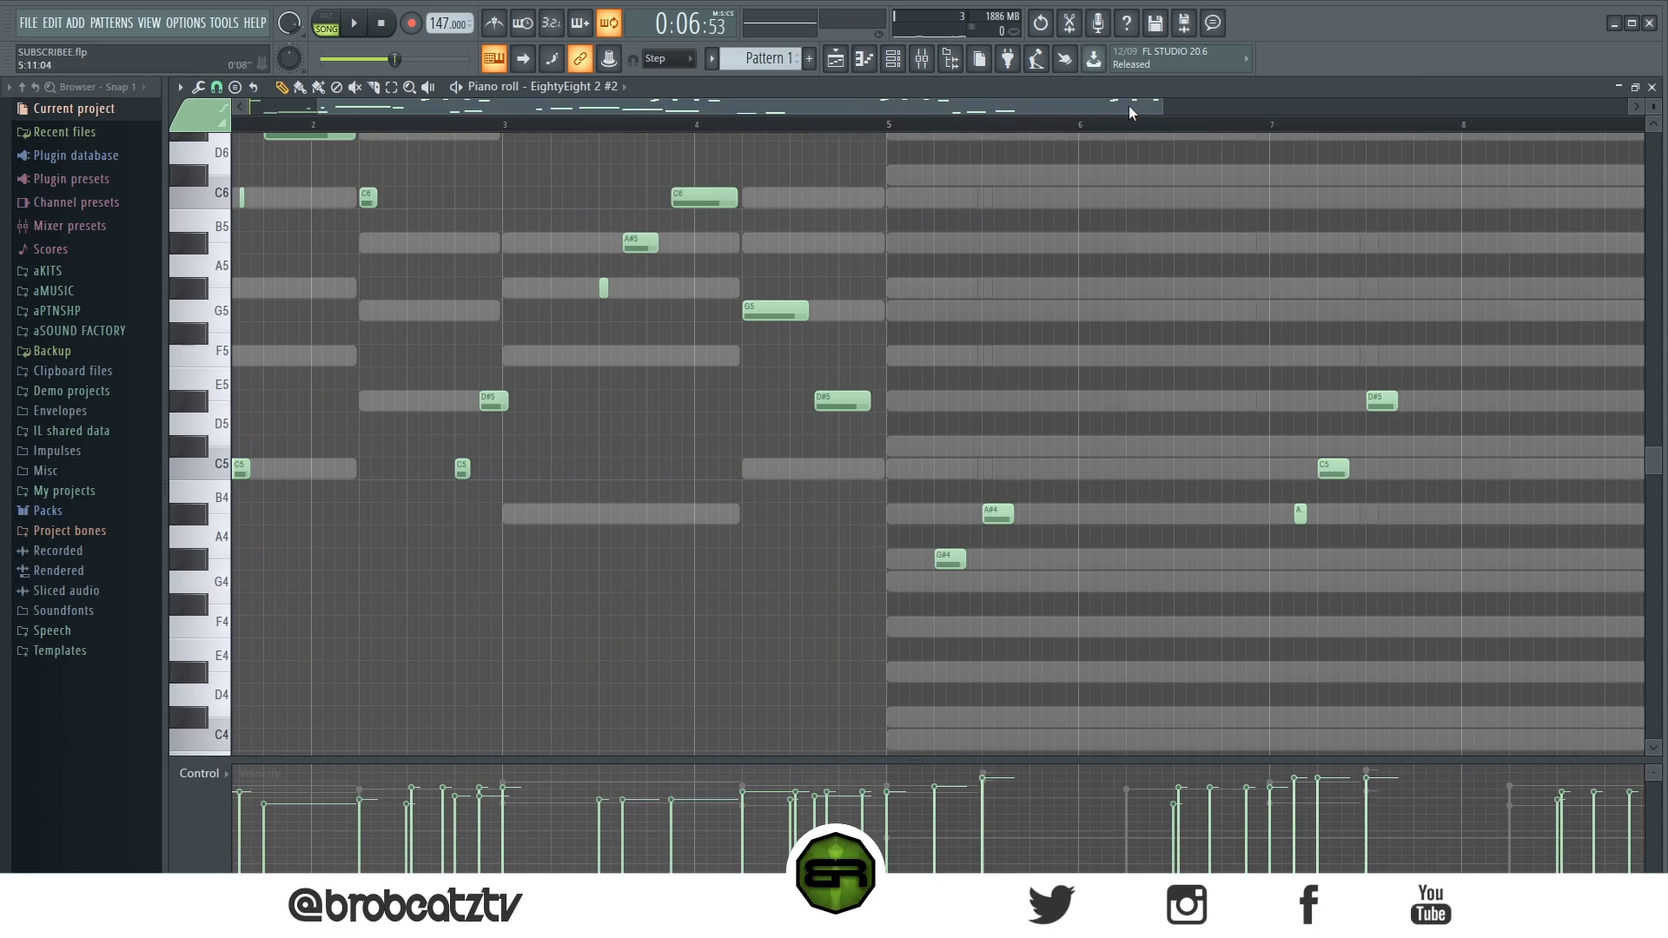
left_click_drag(1660, 114, 1660, 98)
scroll(1071, 153, "up", 4)
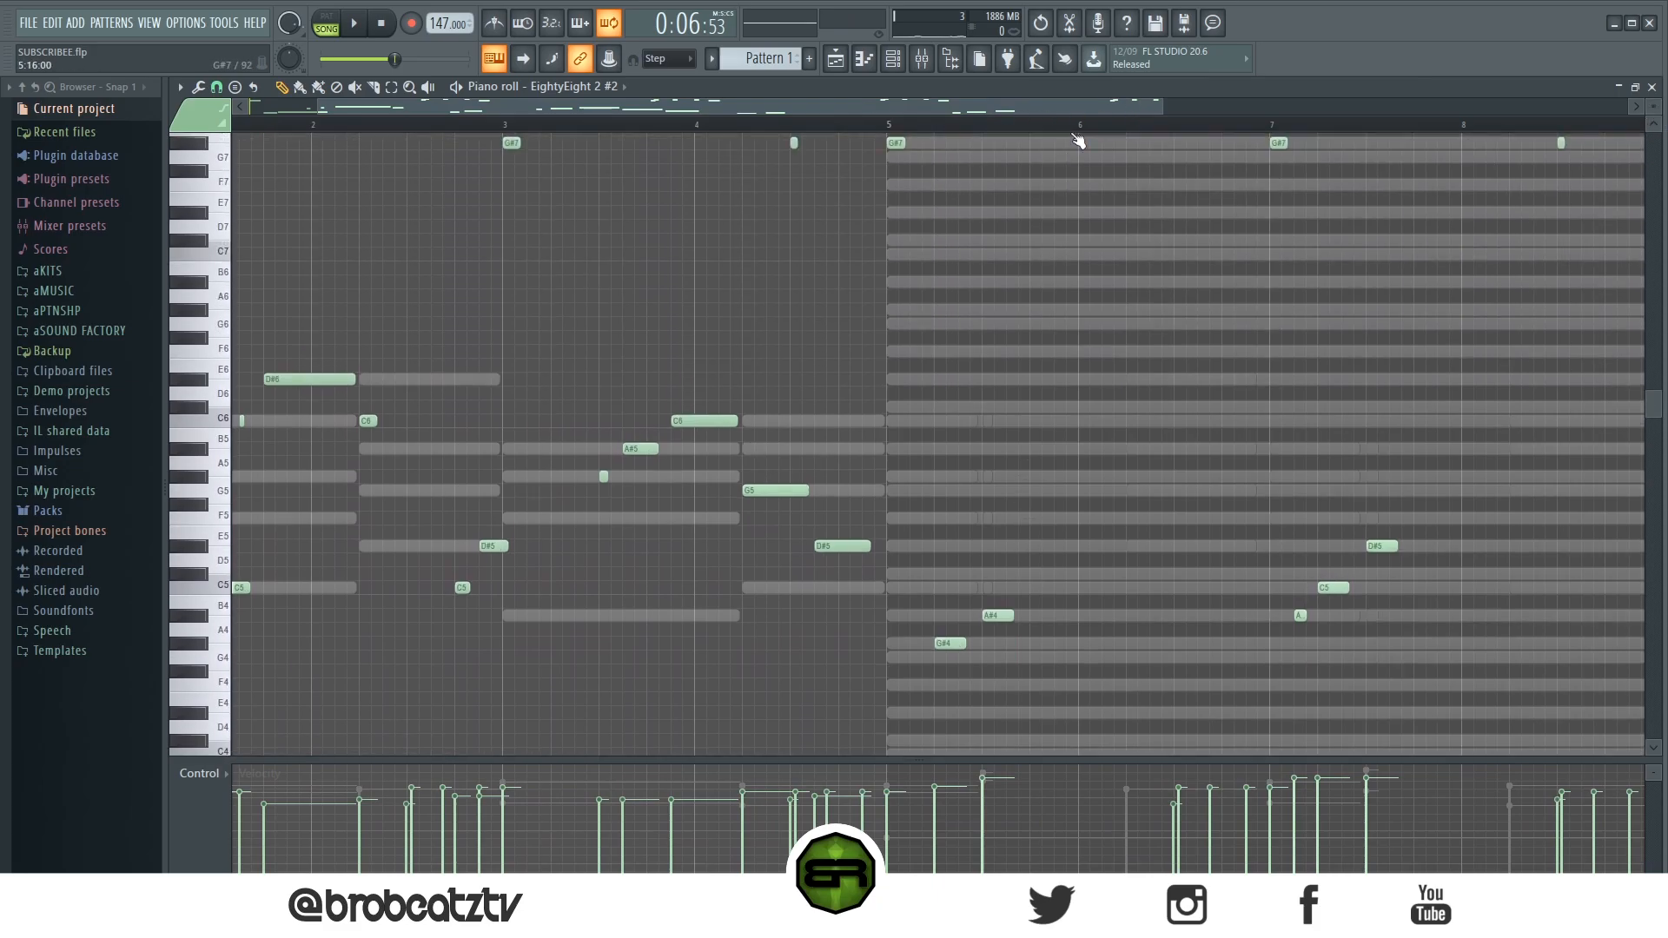
left_click_drag(1157, 109, 1401, 108)
left_click_drag(800, 317, 577, 585)
left_click_drag(428, 315, 908, 449)
left_click(945, 533)
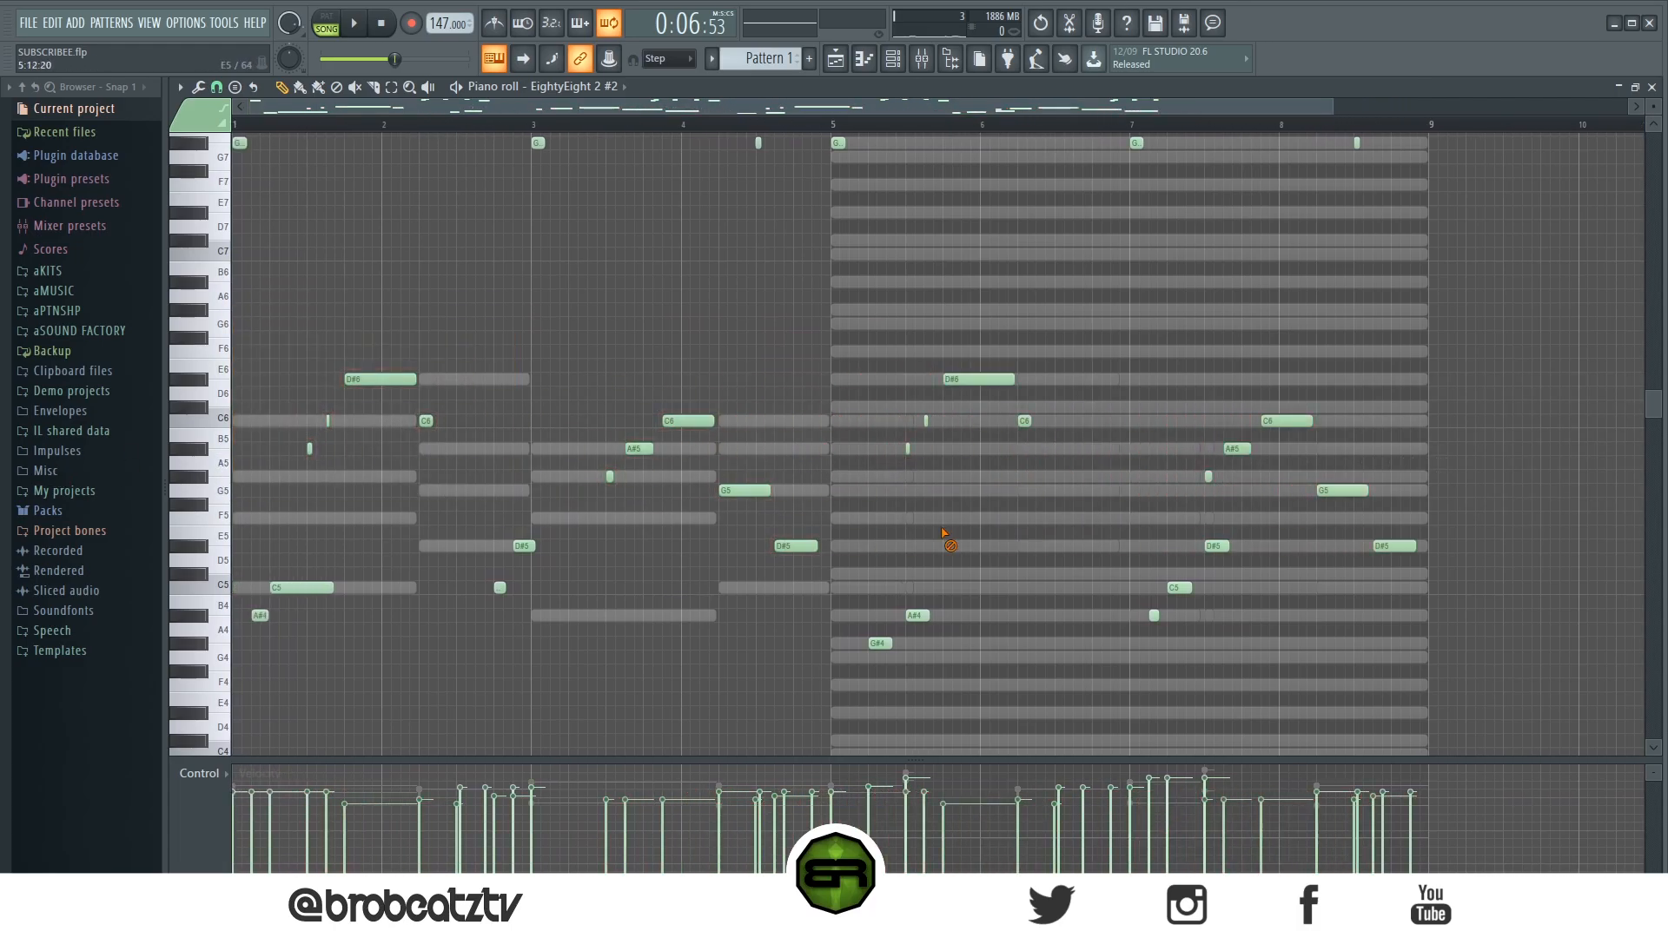
Step: Play back the melody in bars 5 to 8
left_click_drag(923, 110, 1083, 111)
scroll(1070, 128, "up", 5)
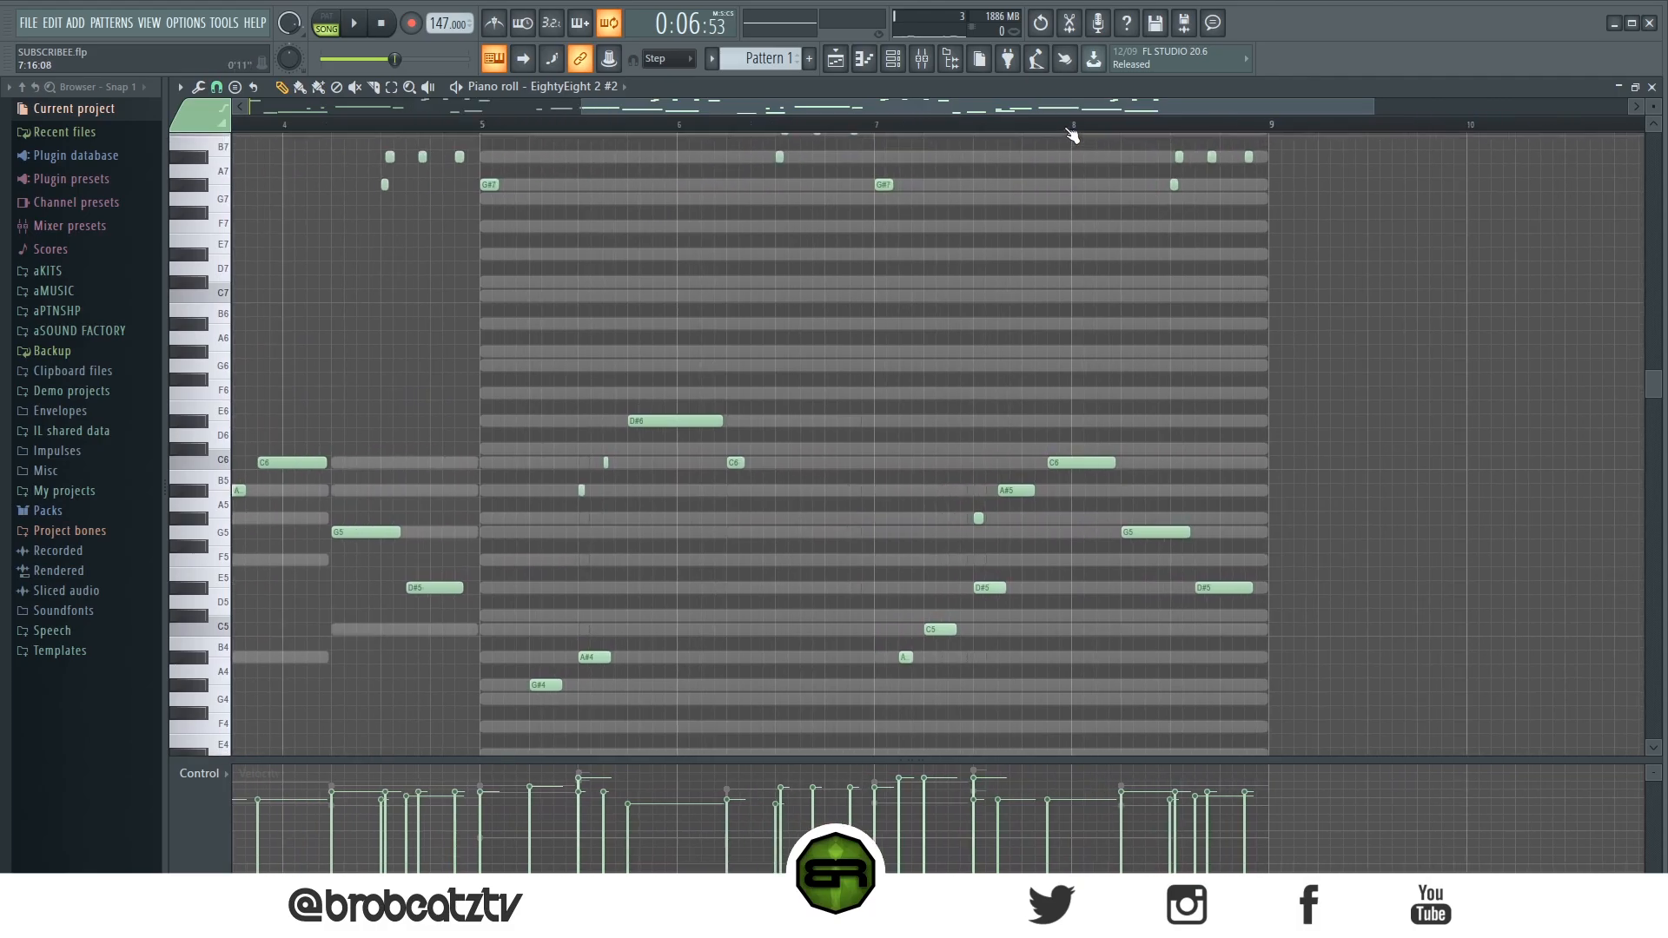
scroll(1073, 128, "down", 4)
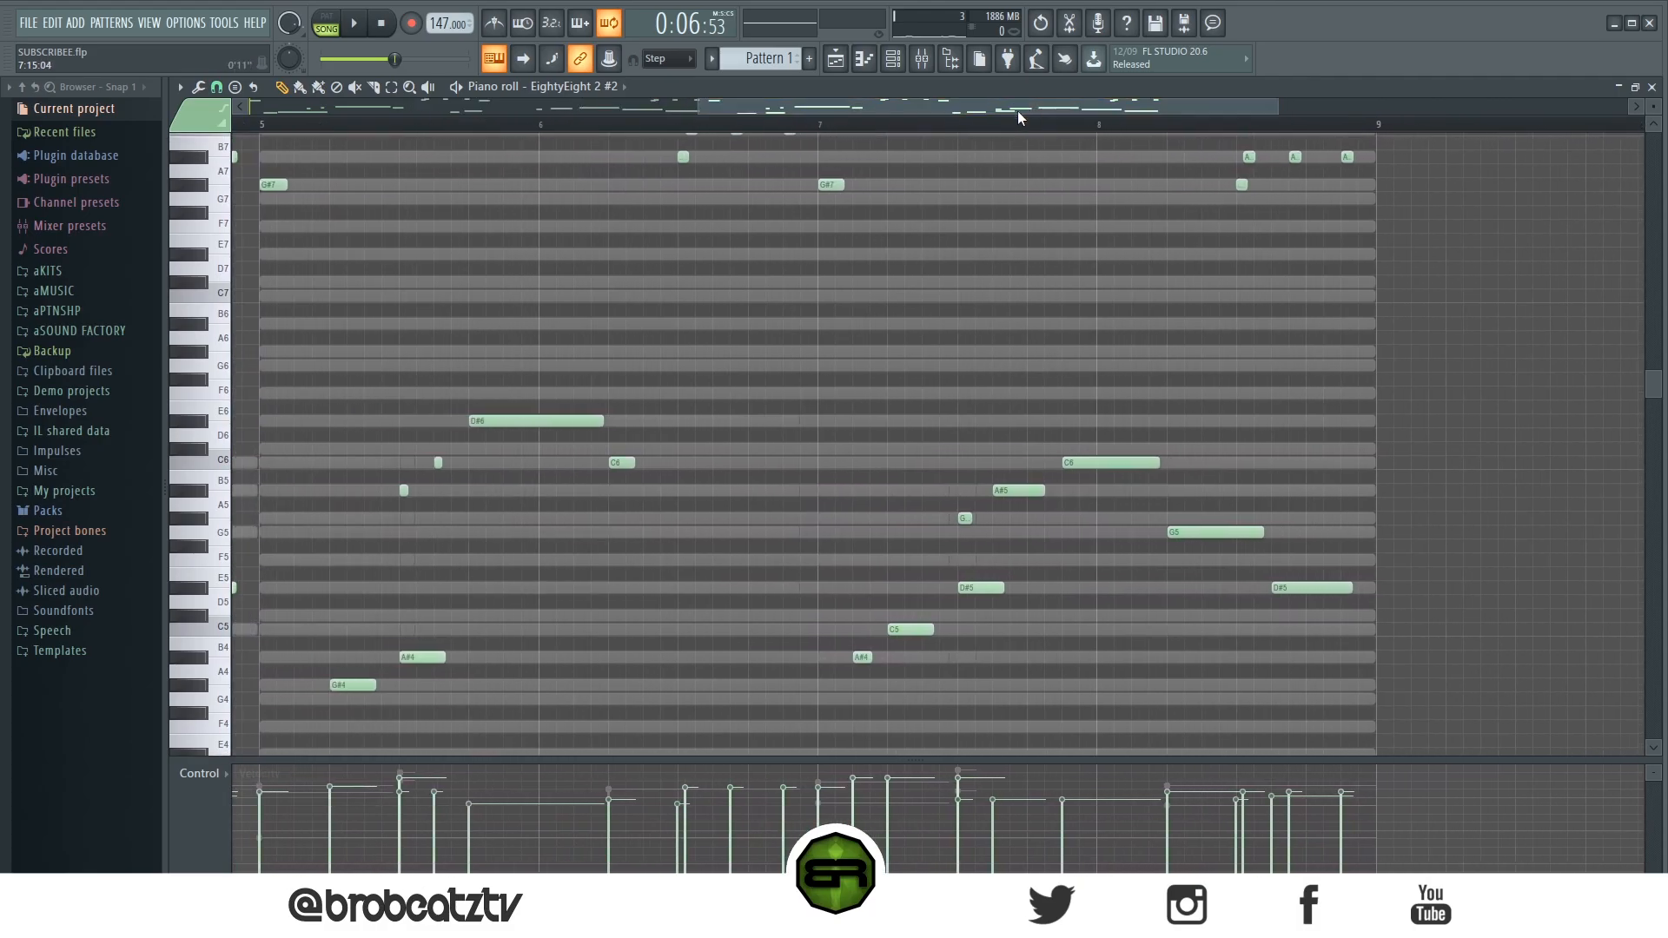
key("space")
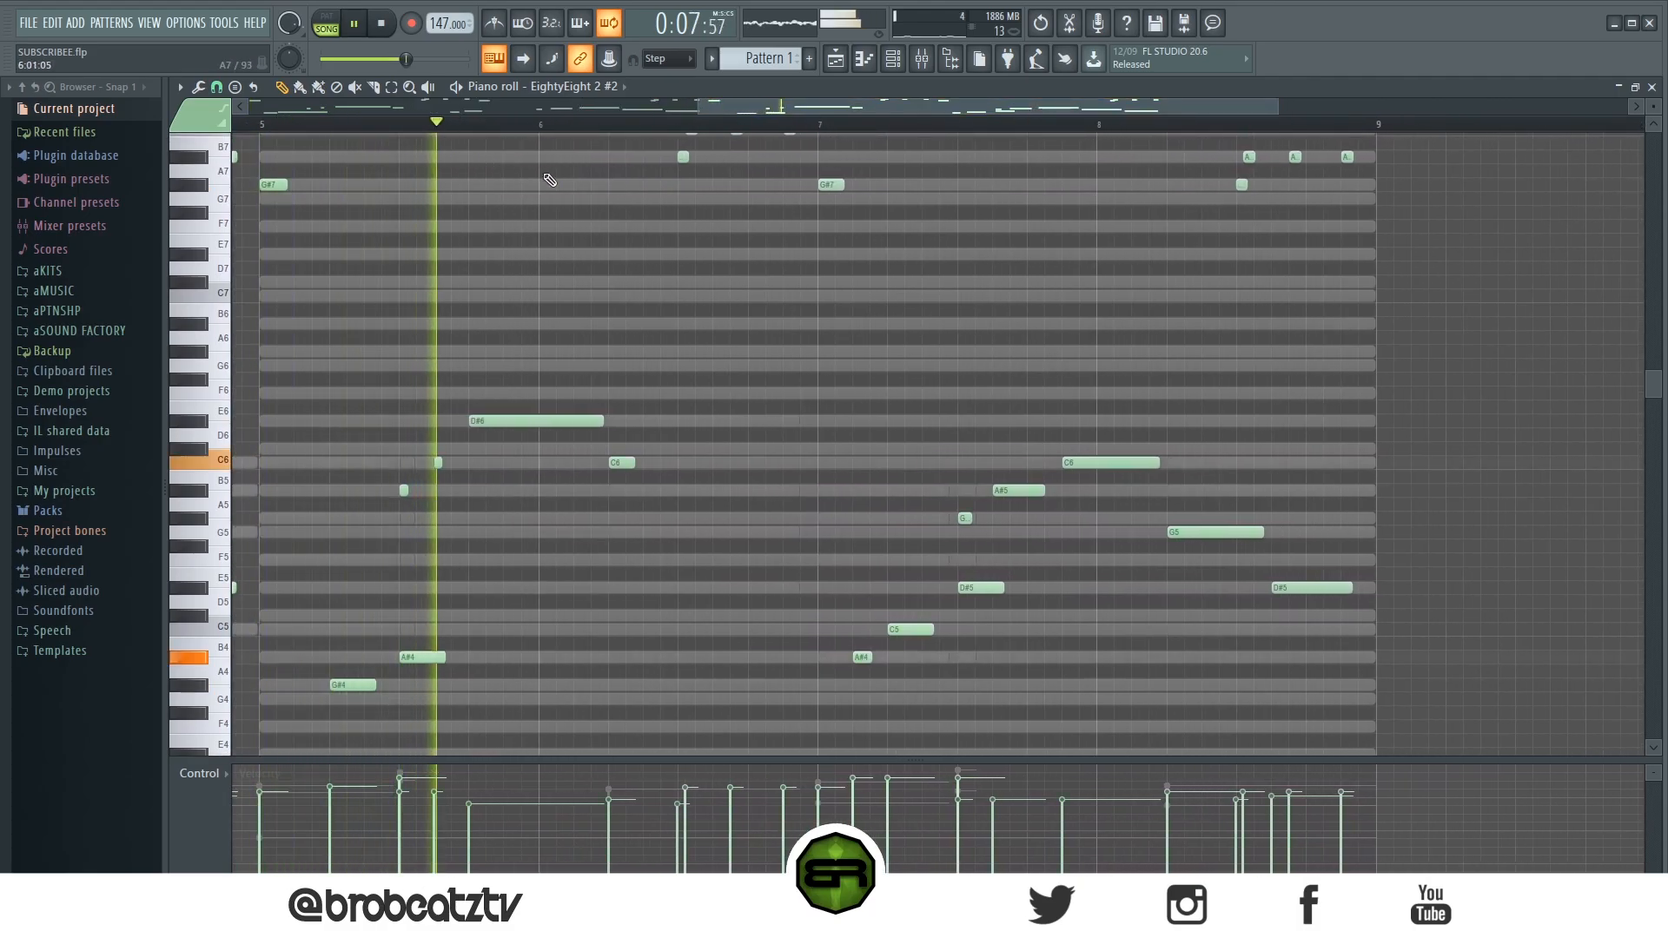
left_click(624, 463, "ctrl")
left_click(752, 514, "ctrl")
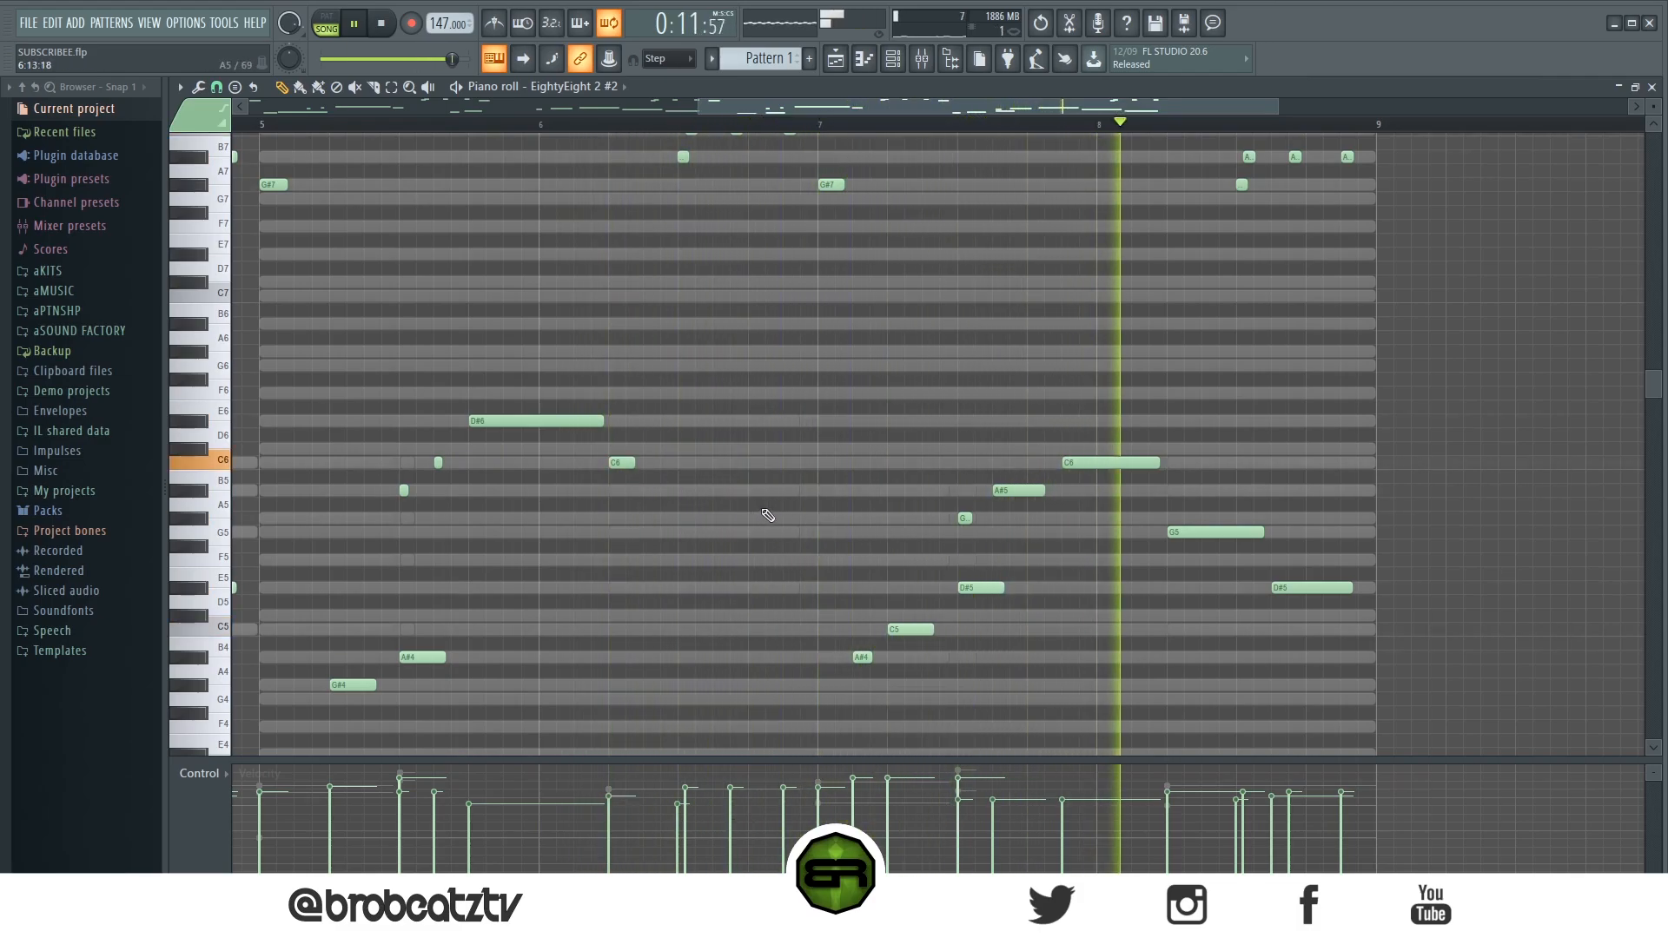
key("space")
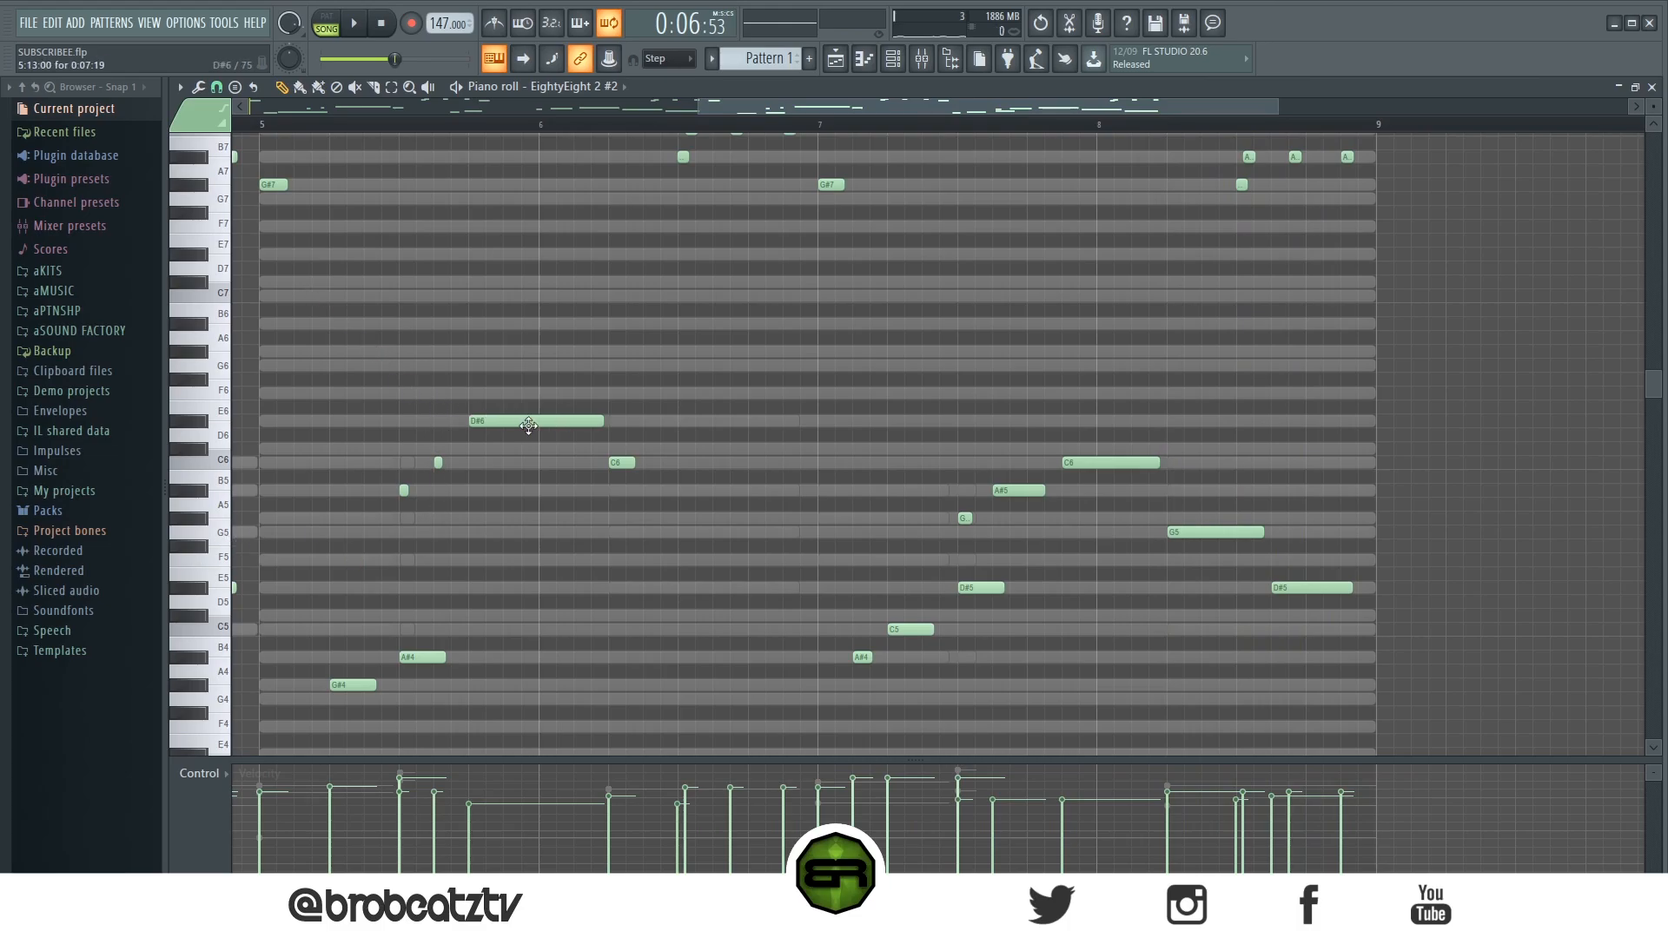
left_click(324, 296)
left_click(409, 352)
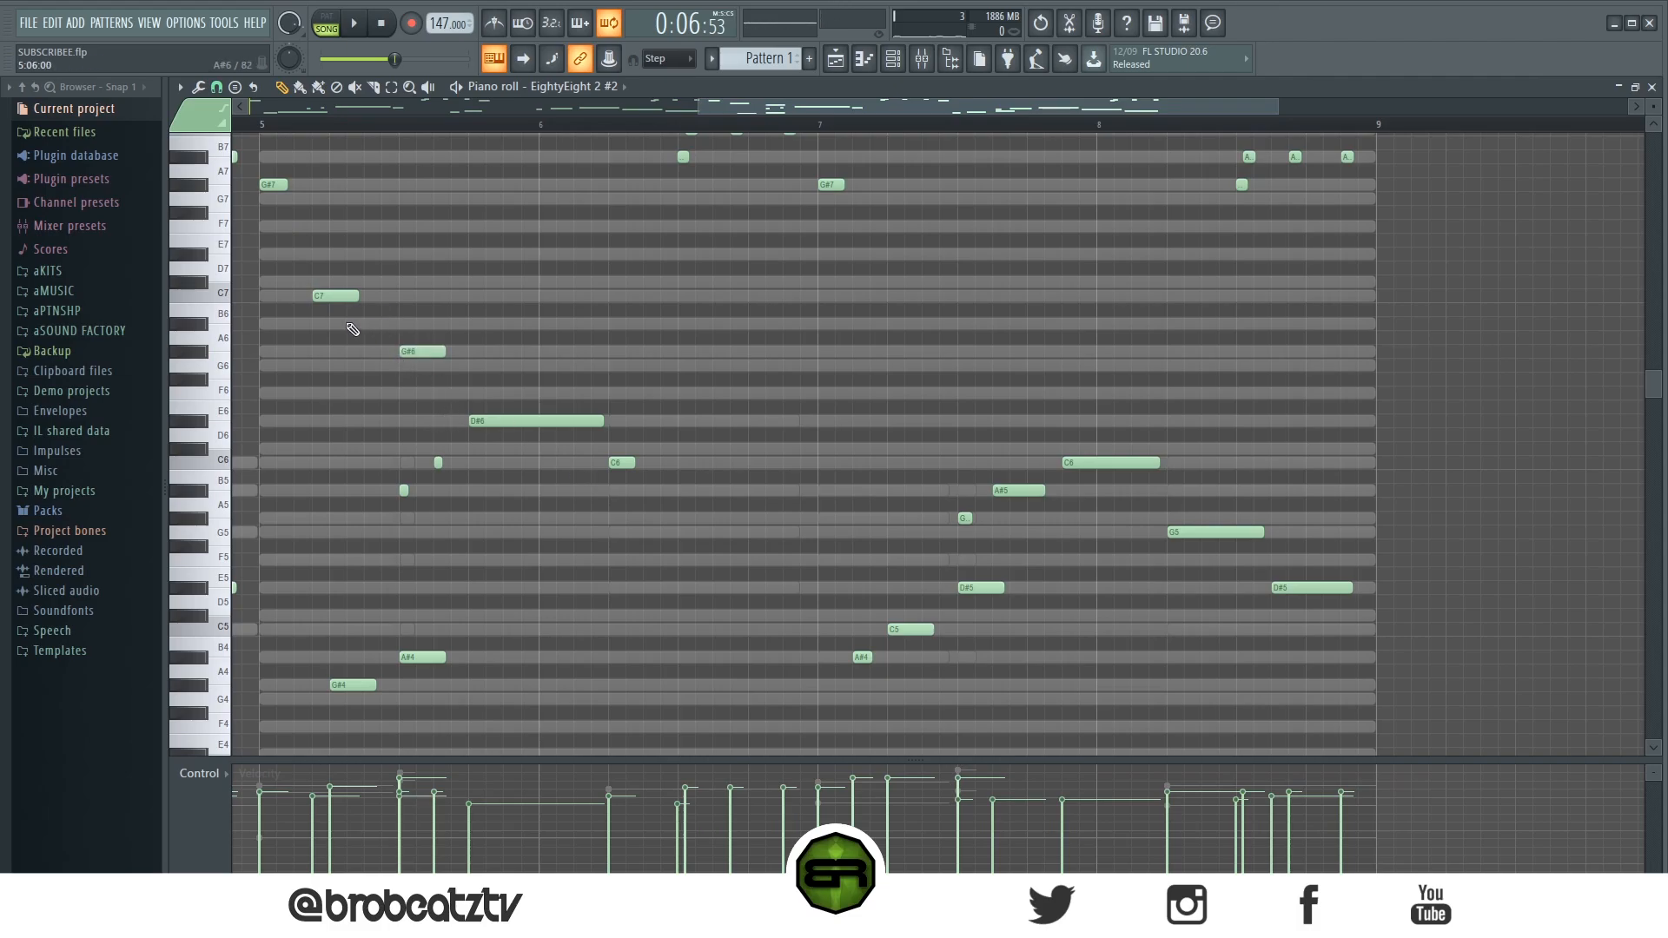
right_click(347, 297)
right_click(422, 352)
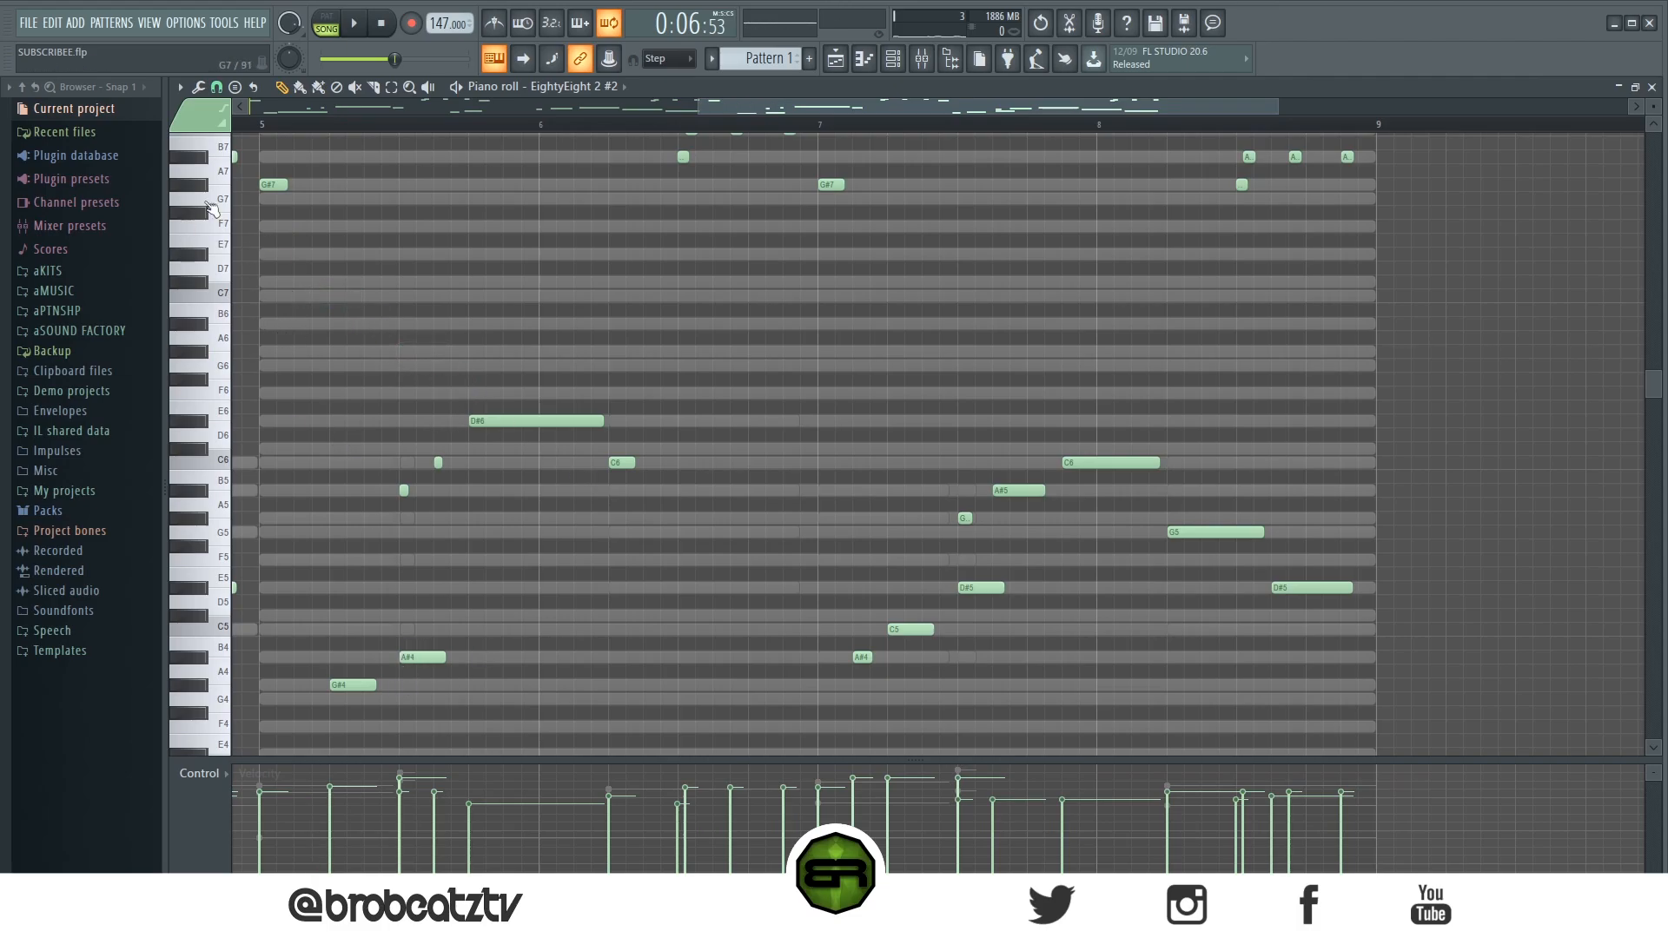
Step: Add a long A#6 note and a short G6 note in bar 5
left_click(300, 325)
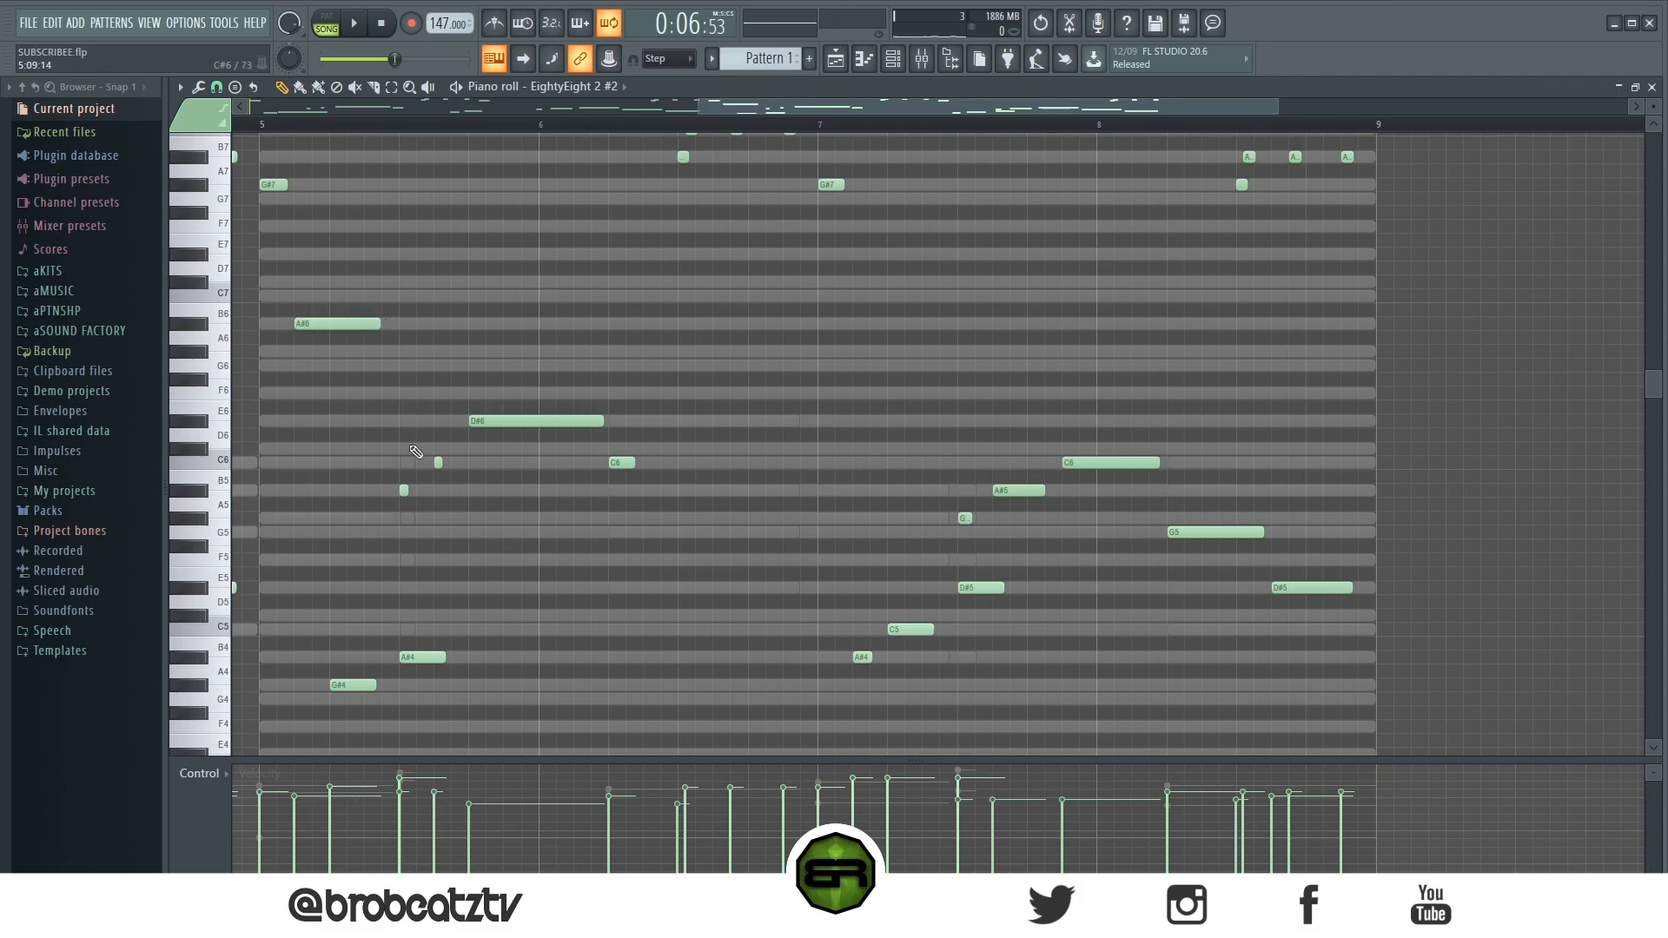
mouse_move(392, 291)
left_mouse_down()
mouse_move(435, 495)
mouse_move(530, 585)
mouse_move(487, 577)
mouse_move(429, 526)
left_mouse_up()
left_click(405, 358)
left_click_drag(484, 356, 445, 362)
Step: Duplicate the A#6 and G6 notes into bar 7, lowering the copied G6 to D#6 and shortening the copied A#6
left_click_drag(316, 311, 897, 351)
left_click(944, 390, "ctrl")
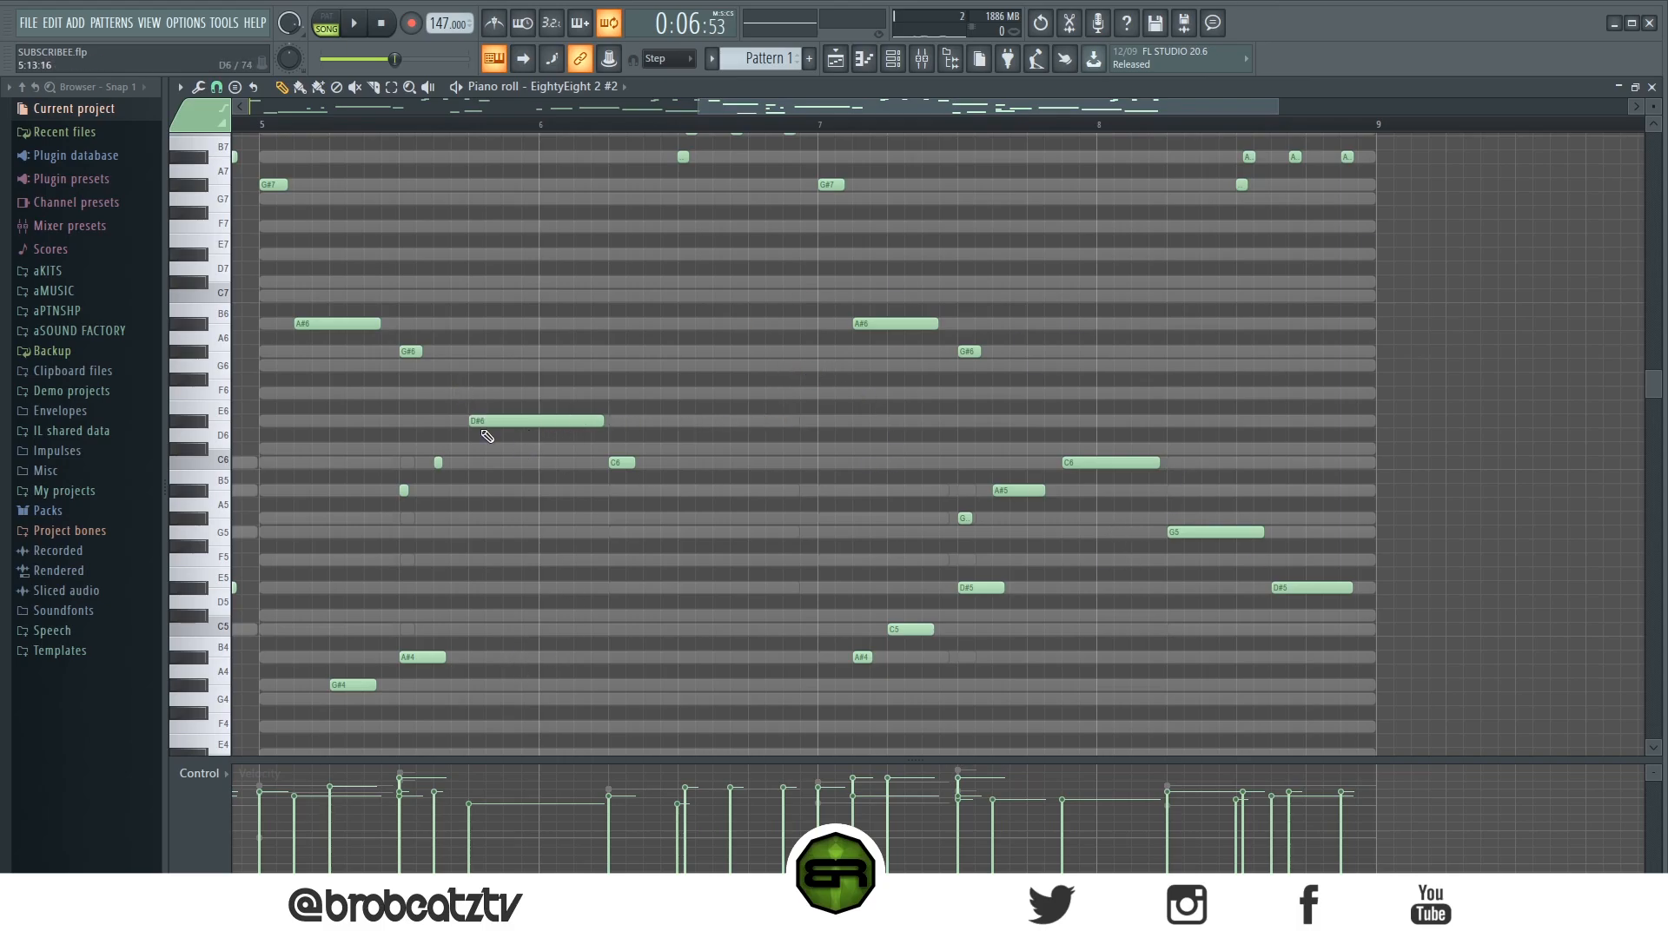
left_click_drag(971, 353, 971, 423)
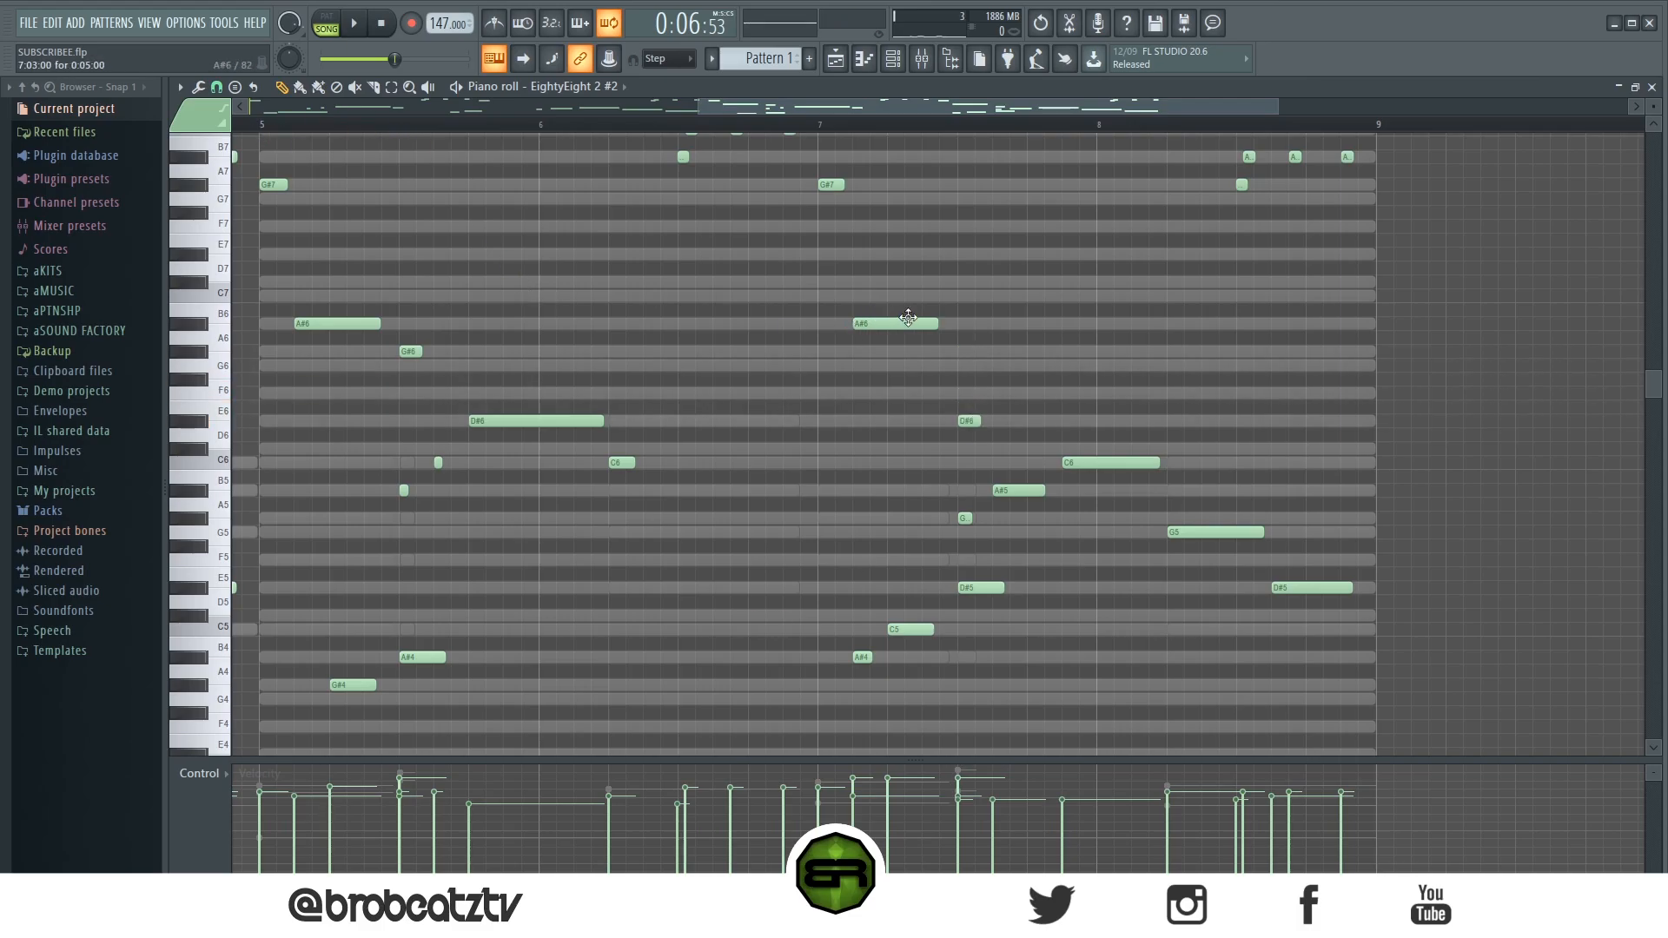
left_click_drag(937, 323, 901, 323)
key("space")
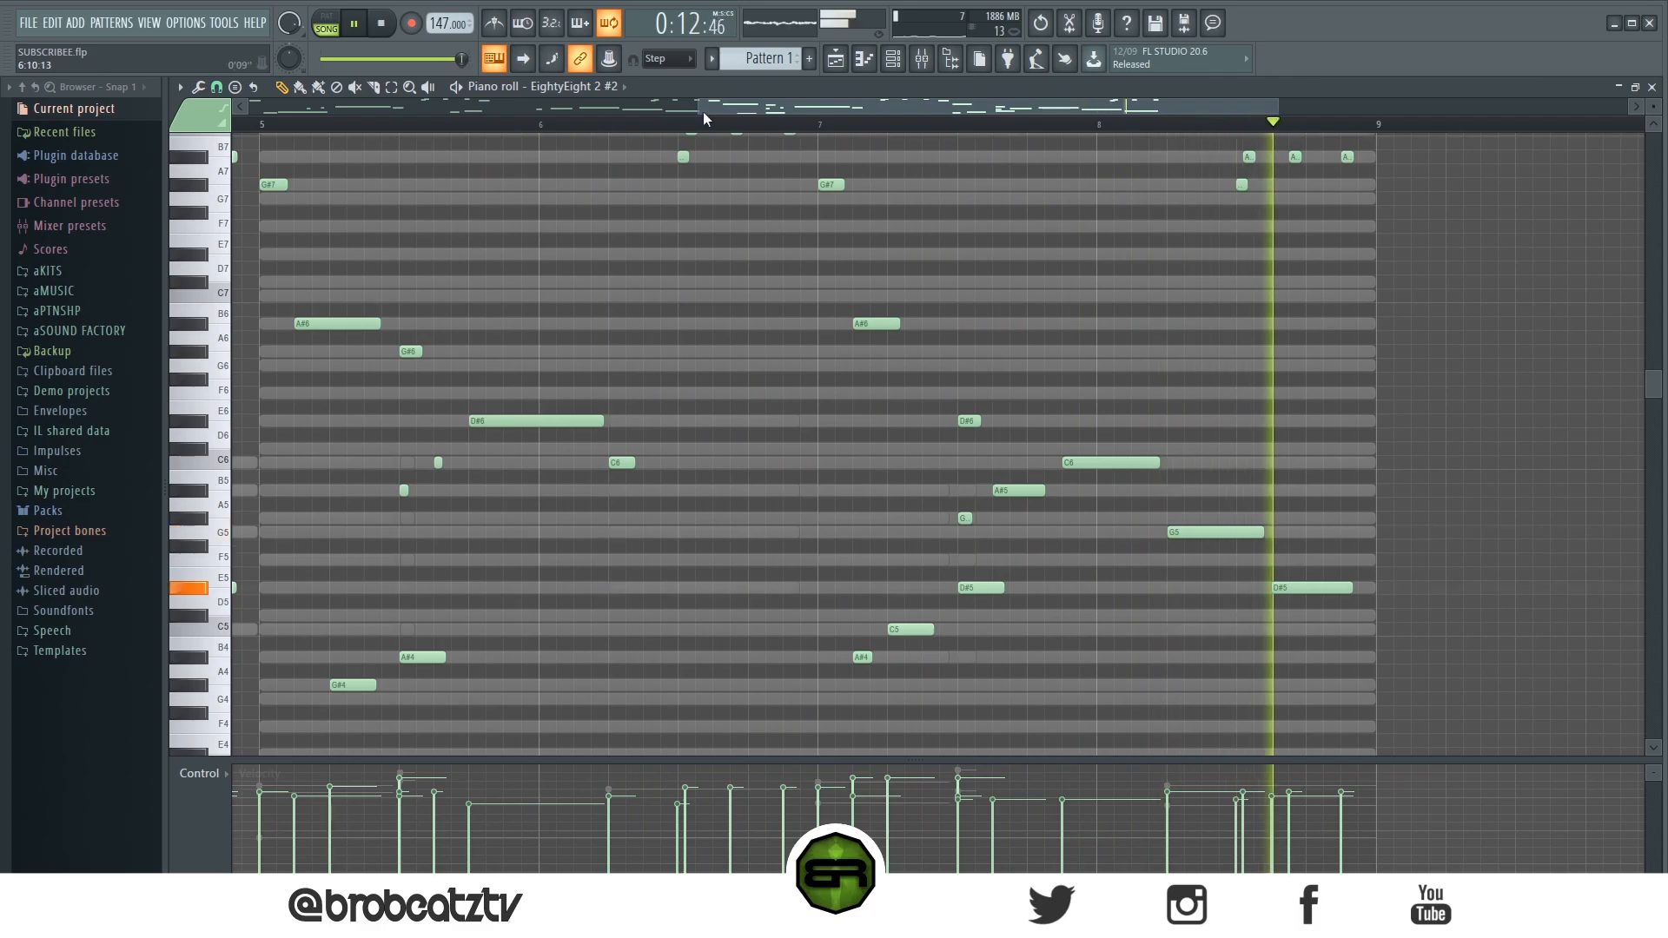
key("space")
Step: Clear the F Min channel's pattern in the channel rack and reopen the EightyEight 2 #2 piano roll
left_click_drag(701, 108, 22, 208)
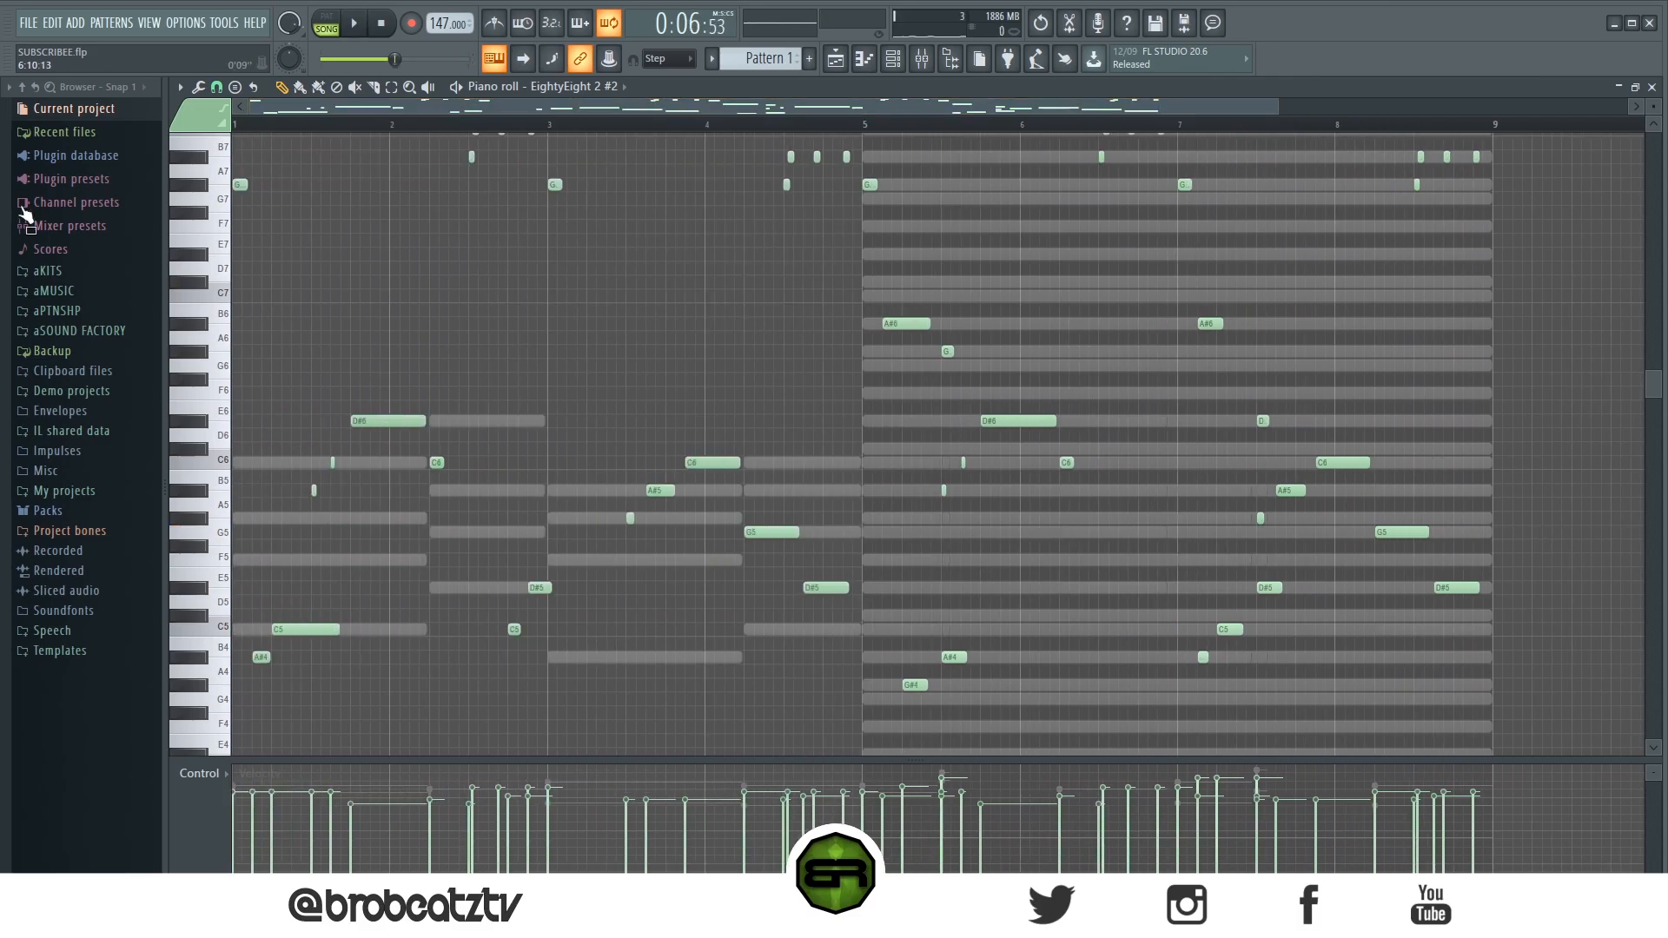
left_click(888, 62)
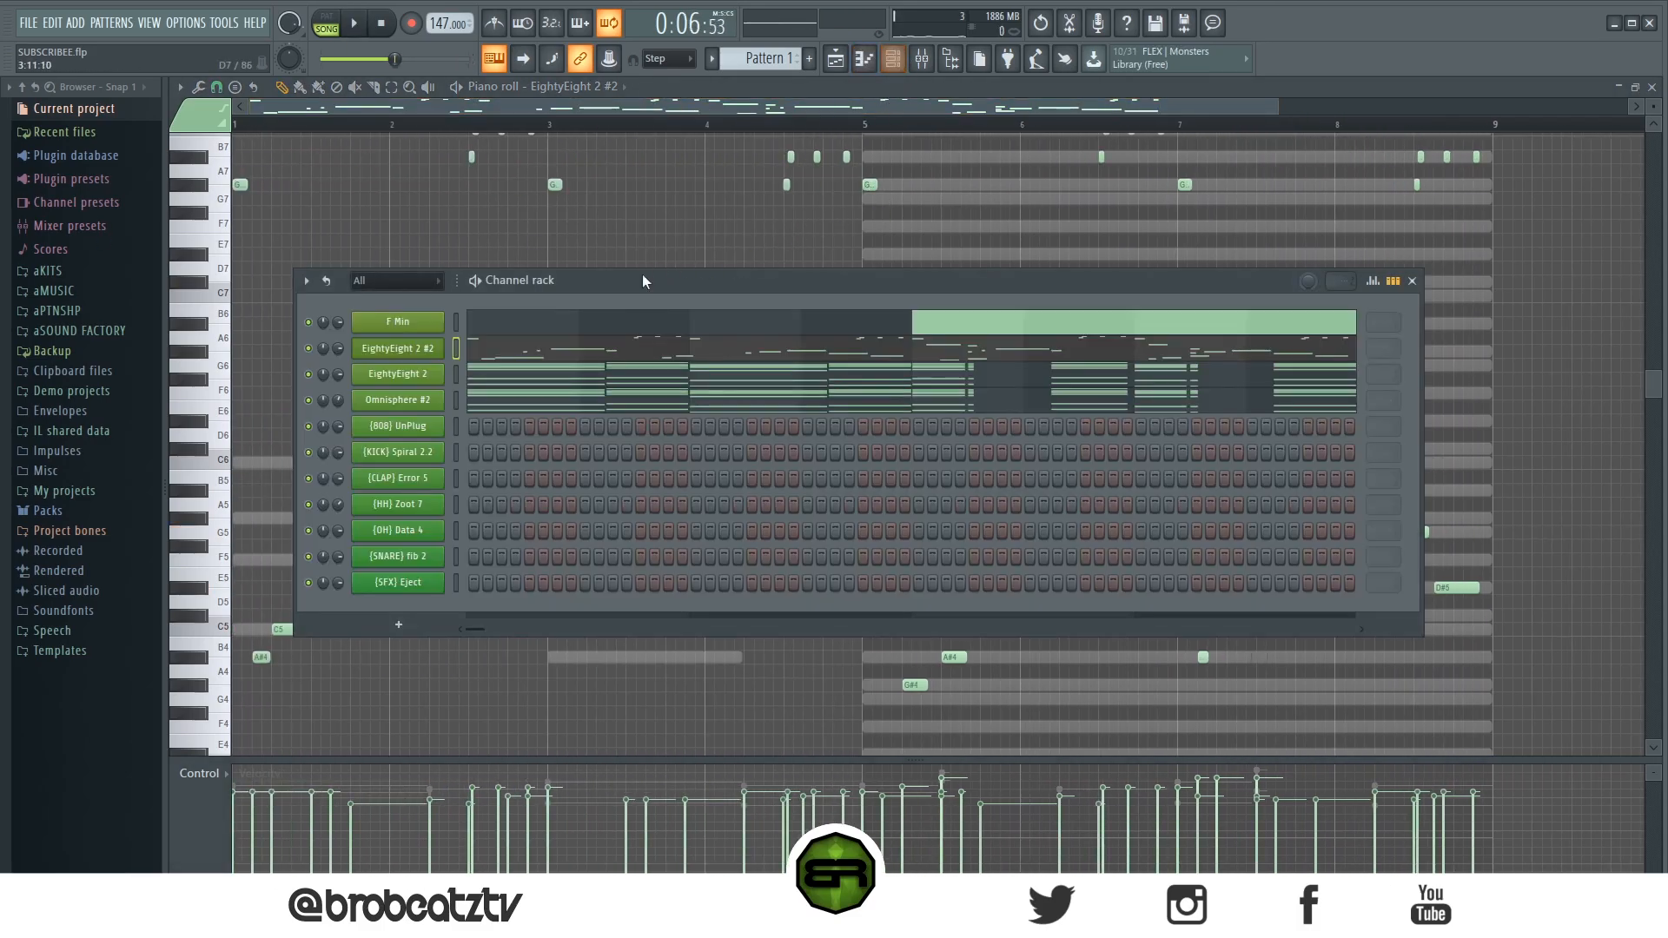
right_click(435, 323)
left_click(702, 324)
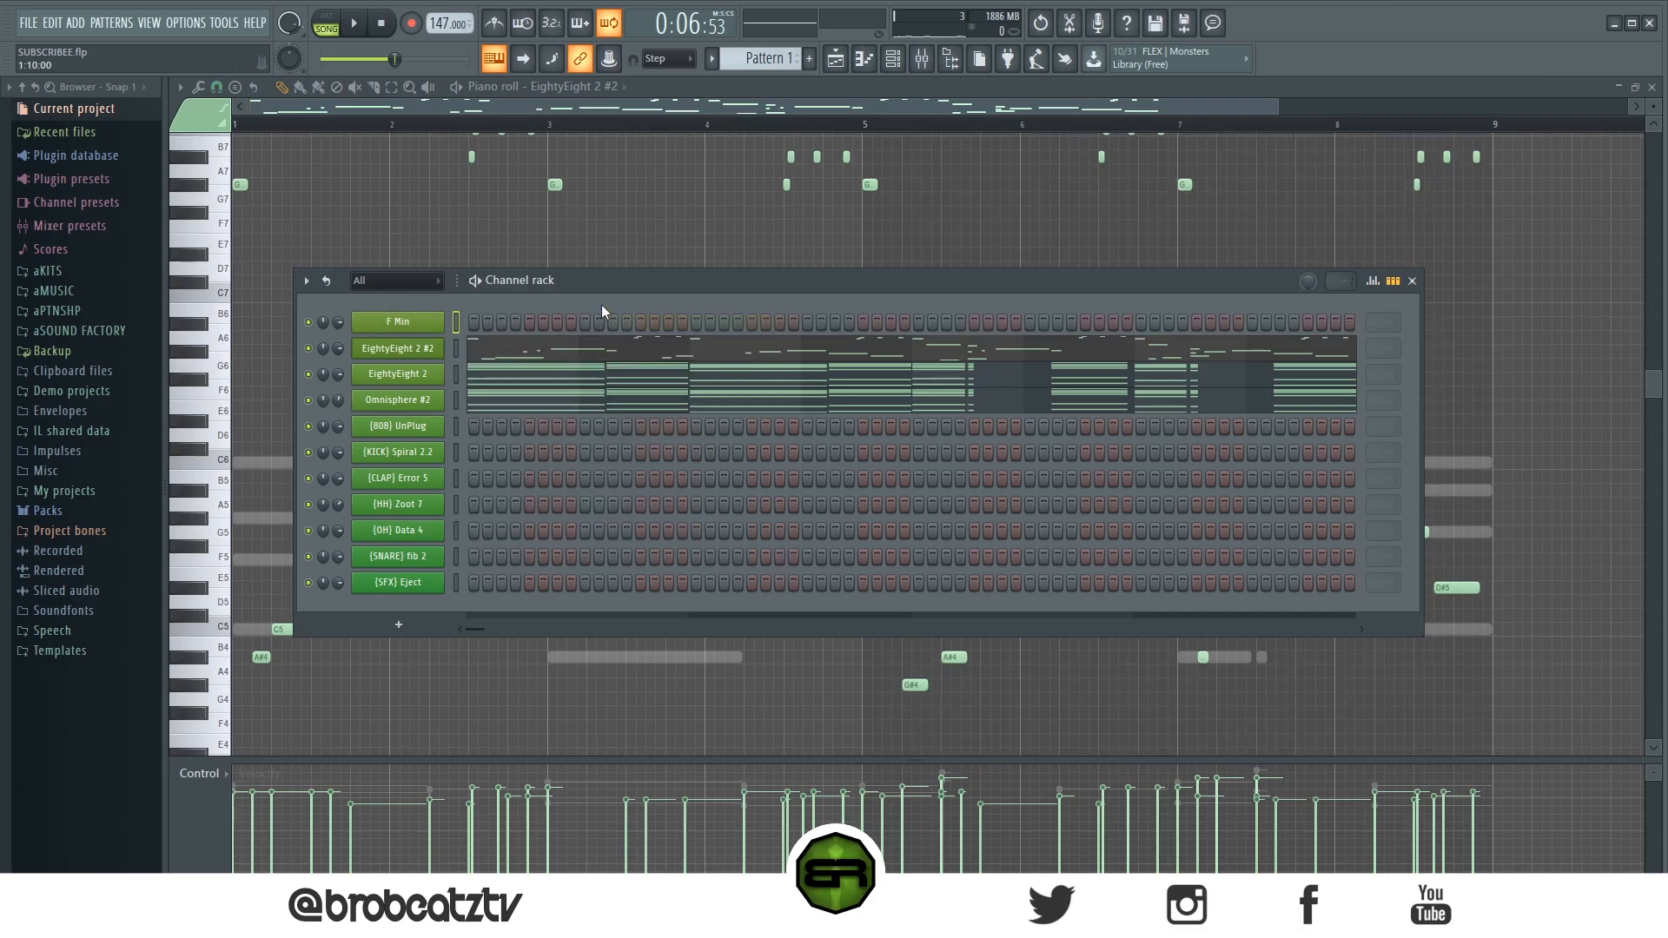
left_click(569, 351)
left_click(569, 351)
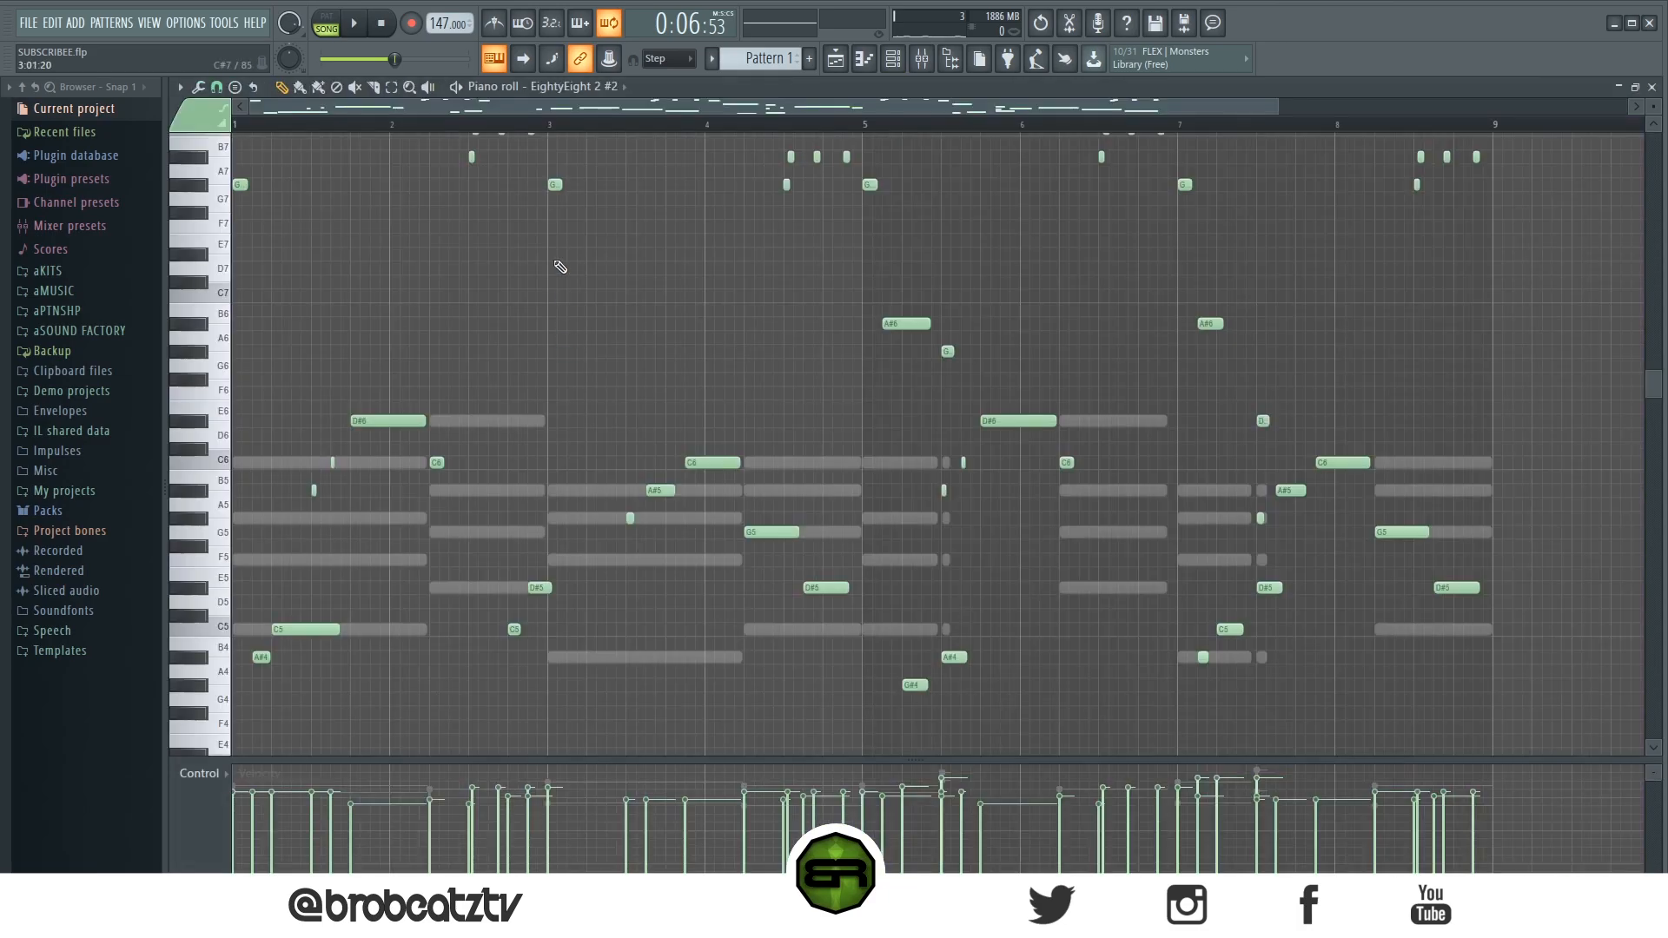
Step: Play back the whole eight-bar melody from the start
scroll(570, 131, "down", 1)
scroll(1512, 159, "up", 1)
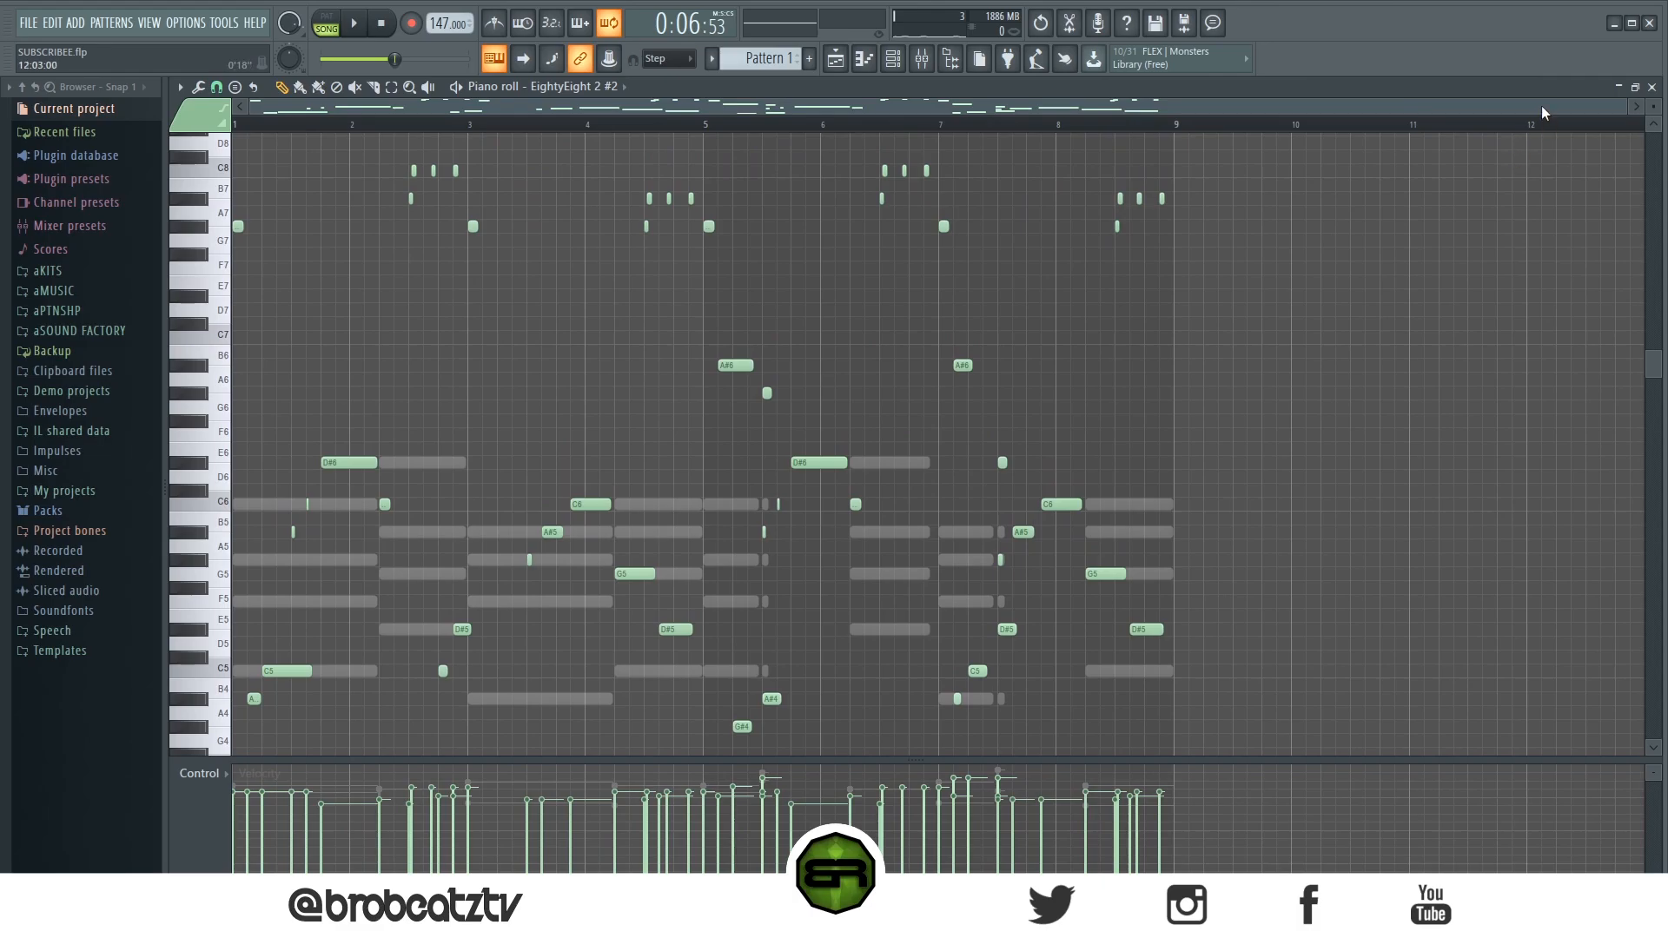
left_click_drag(1623, 111, 1263, 138)
scroll(735, 294, "down", 1)
scroll(817, 280, "up", 1)
left_click_drag(295, 128, 80, 132)
key("space")
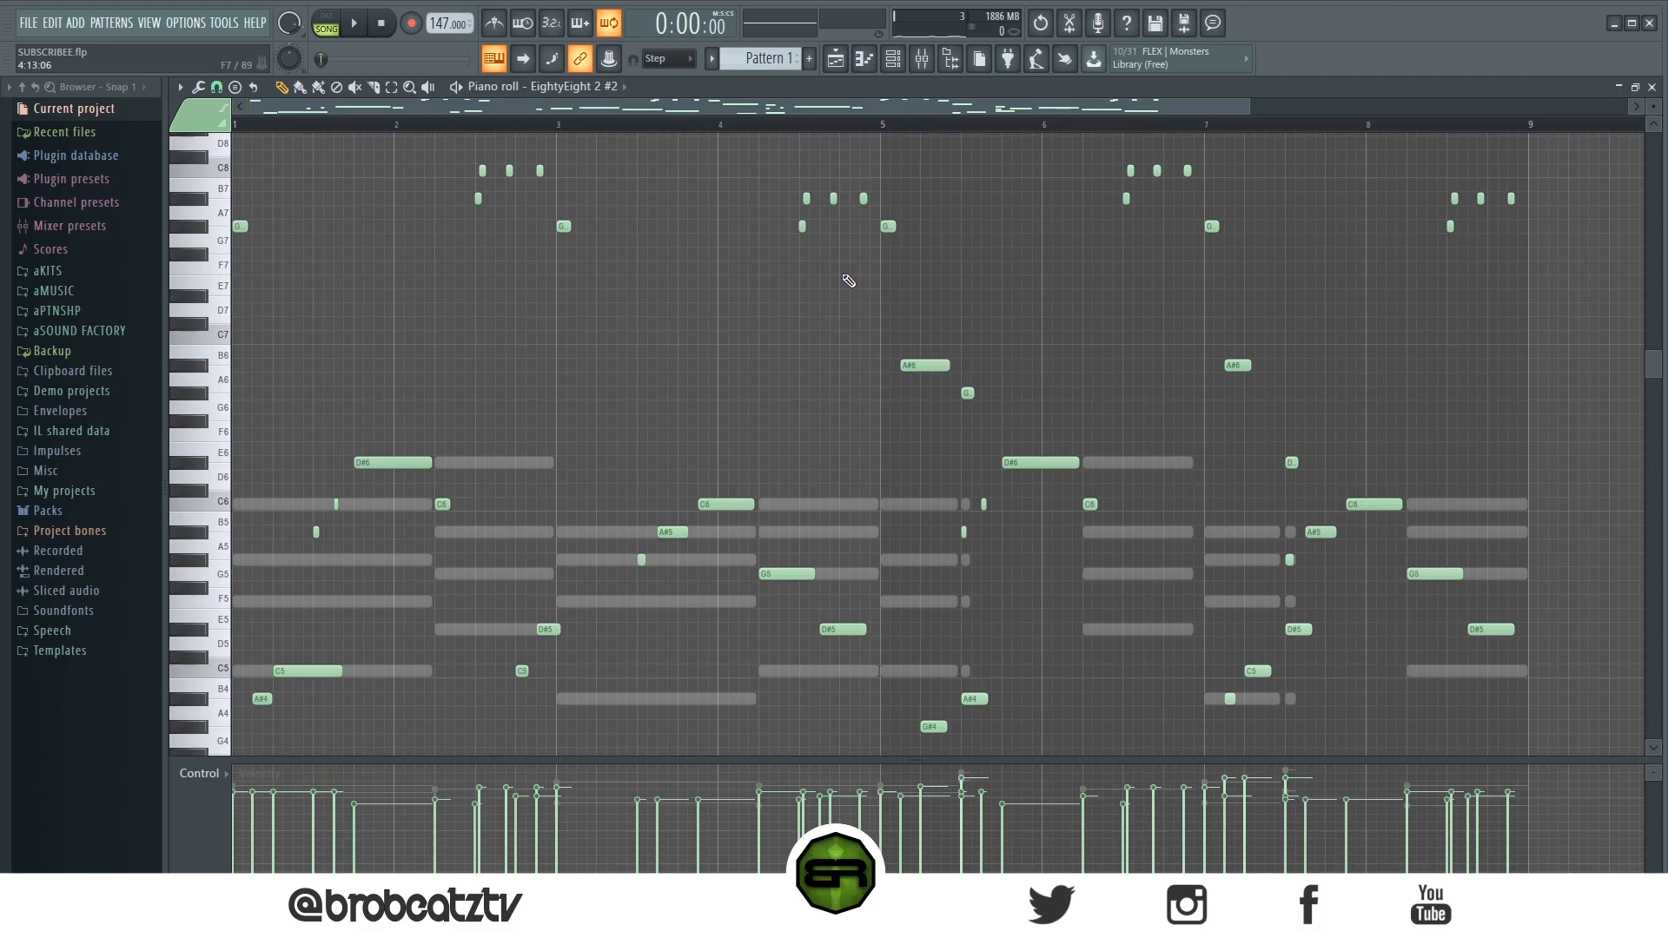
left_click(518, 352)
left_click(538, 365)
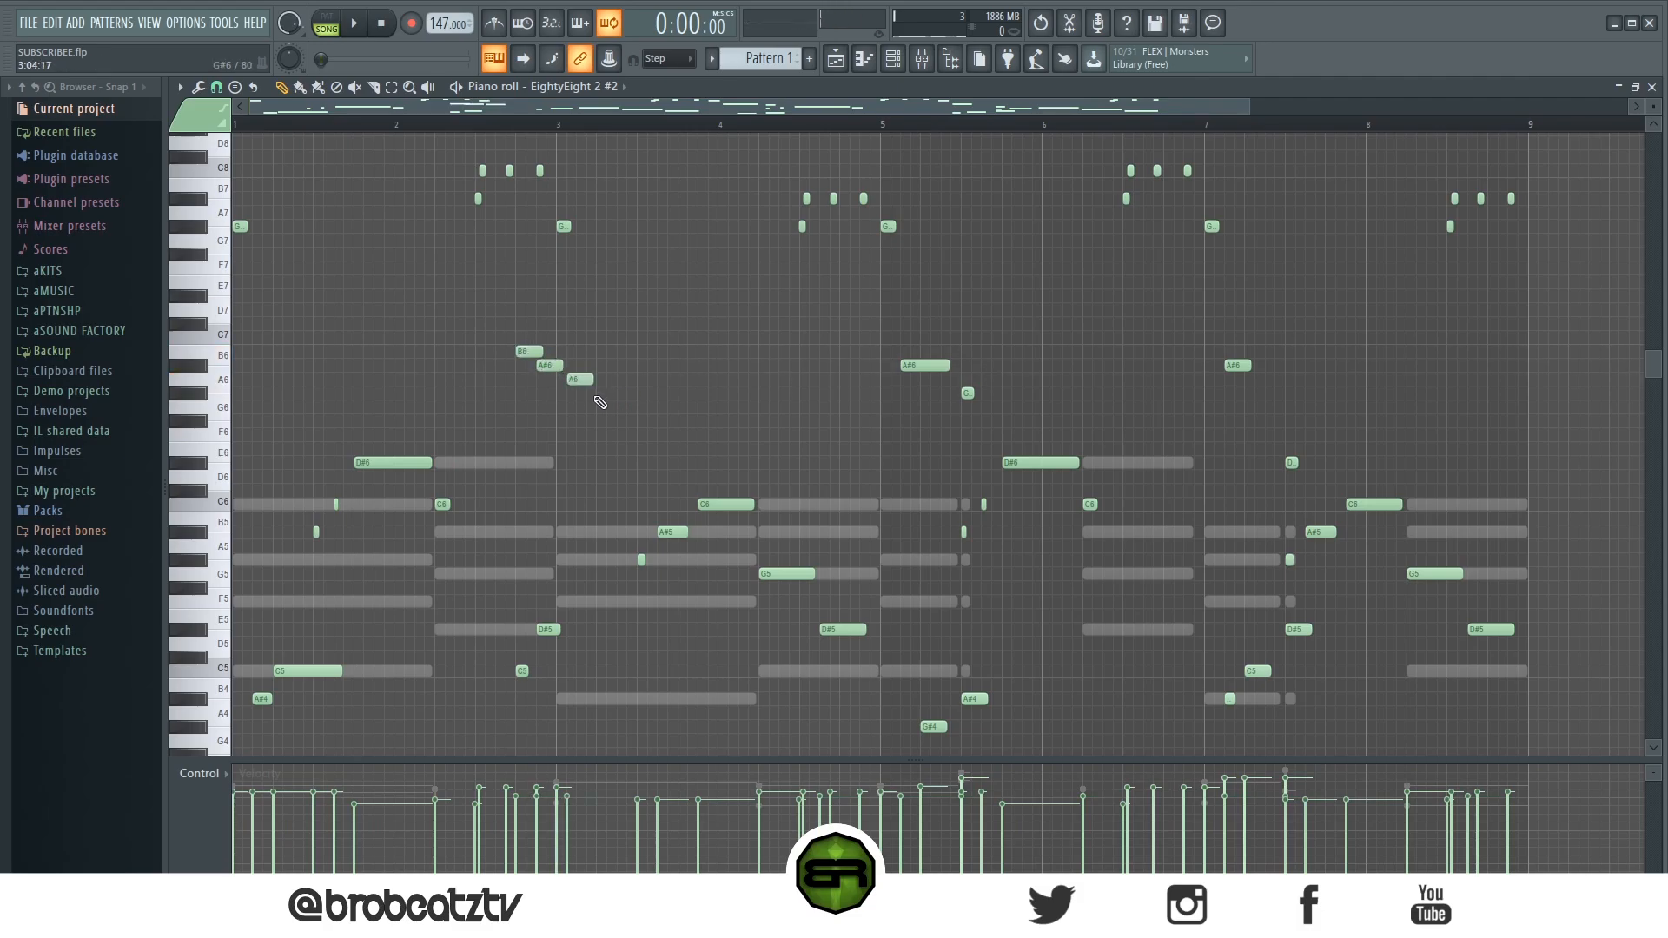
left_click(597, 395)
left_click_drag(501, 335, 653, 433)
right_click(610, 394)
right_click(550, 366)
right_click(529, 351)
right_click(579, 379)
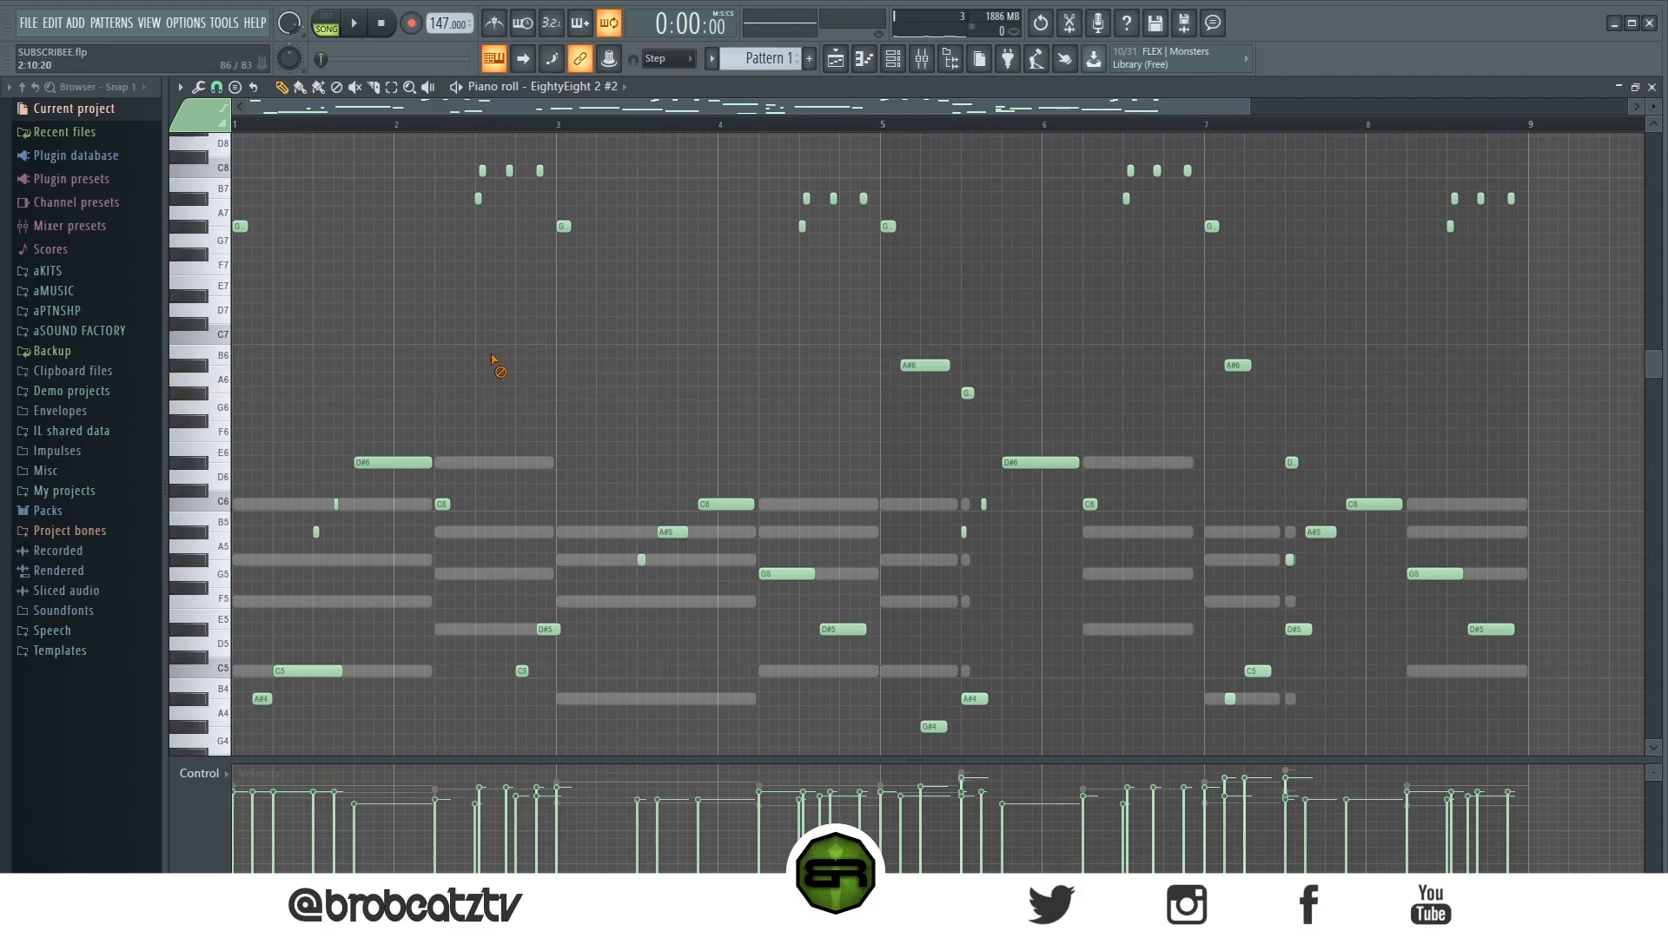